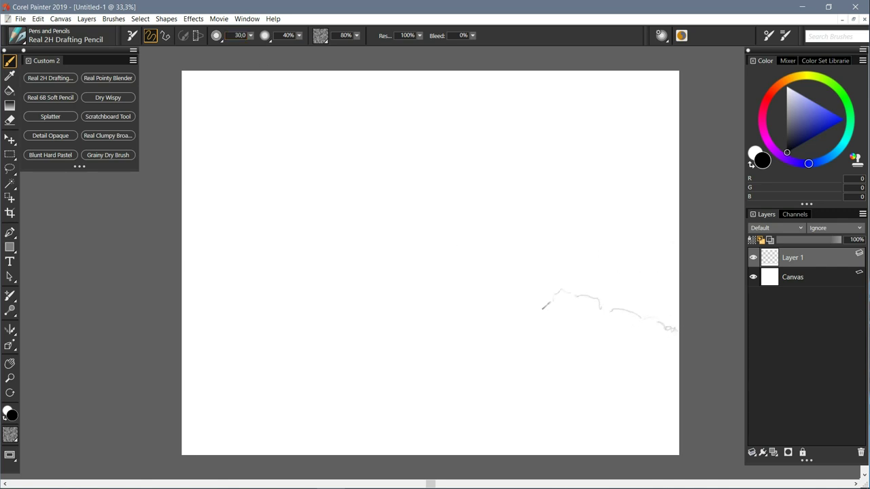
Step: Sketch the uneven horizon line and the large tilted oval outline of an airship hull rising above it
{"action": "left_click_drag", "start_coordinate": [352, 303], "coordinate": [194, 307]}
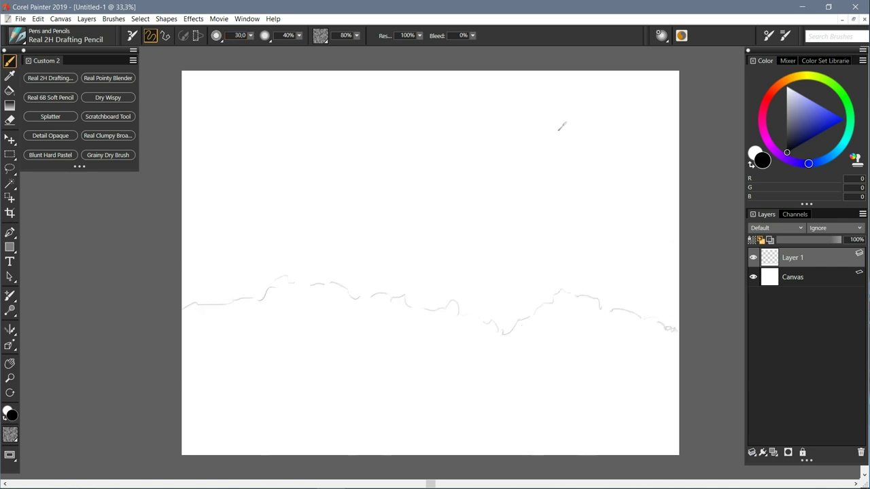
{"action": "left_click_drag", "start_coordinate": [571, 125], "coordinate": [518, 286]}
{"action": "mouse_move", "coordinate": [555, 111]}
{"action": "left_mouse_down"}
{"action": "mouse_move", "coordinate": [448, 144]}
{"action": "mouse_move", "coordinate": [251, 337]}
{"action": "left_mouse_up"}
{"action": "mouse_move", "coordinate": [517, 284]}
{"action": "left_mouse_down"}
{"action": "mouse_move", "coordinate": [497, 338]}
{"action": "mouse_move", "coordinate": [518, 351]}
{"action": "left_mouse_up"}
{"action": "left_click_drag", "start_coordinate": [549, 121], "coordinate": [569, 145]}
{"action": "left_click_drag", "start_coordinate": [541, 154], "coordinate": [533, 179]}
Step: Sketch the hull's inner contour lines, the rough cabin beneath it and the jagged foreground ridge
{"action": "left_click_drag", "start_coordinate": [516, 175], "coordinate": [426, 302]}
{"action": "left_click_drag", "start_coordinate": [503, 216], "coordinate": [426, 336]}
{"action": "left_click_drag", "start_coordinate": [362, 329], "coordinate": [346, 345]}
{"action": "left_click_drag", "start_coordinate": [524, 269], "coordinate": [542, 319]}
{"action": "left_click_drag", "start_coordinate": [535, 327], "coordinate": [508, 367]}
{"action": "left_click_drag", "start_coordinate": [447, 376], "coordinate": [492, 388]}
{"action": "mouse_move", "coordinate": [420, 361]}
{"action": "left_mouse_down"}
{"action": "mouse_move", "coordinate": [299, 325]}
{"action": "mouse_move", "coordinate": [233, 339]}
{"action": "left_mouse_up"}
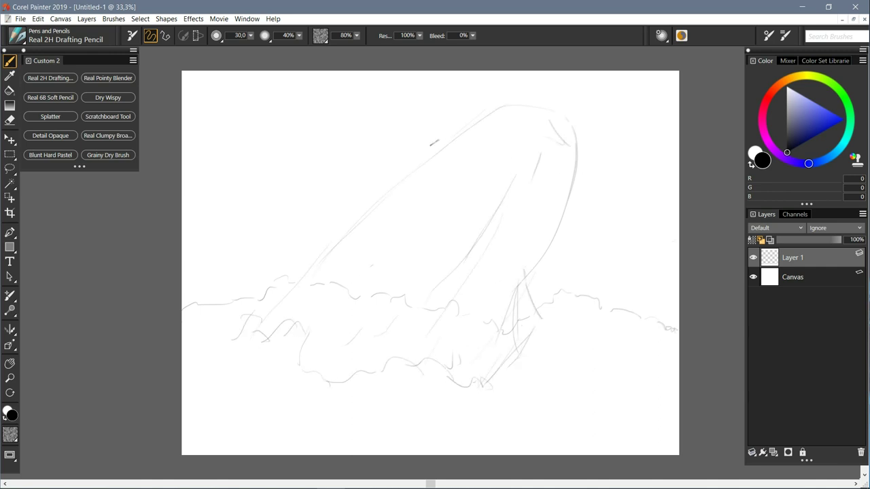
Step: Add loose background contours above the hull's left side and along the right horizon, plus short foreground terrain lines
{"action": "left_click_drag", "start_coordinate": [523, 400], "coordinate": [542, 411]}
{"action": "left_click_drag", "start_coordinate": [556, 413], "coordinate": [561, 429]}
{"action": "left_click_drag", "start_coordinate": [298, 79], "coordinate": [314, 145]}
{"action": "left_click_drag", "start_coordinate": [317, 150], "coordinate": [348, 207]}
{"action": "left_click_drag", "start_coordinate": [651, 272], "coordinate": [673, 237]}
{"action": "left_click_drag", "start_coordinate": [672, 239], "coordinate": [598, 309]}
Step: Reinforce the hull's right edge and sketch loose detail strokes around the cabin and the middle foreground
{"action": "left_click_drag", "start_coordinate": [575, 159], "coordinate": [537, 312]}
{"action": "left_click_drag", "start_coordinate": [543, 270], "coordinate": [524, 333]}
{"action": "left_click_drag", "start_coordinate": [412, 303], "coordinate": [428, 292]}
{"action": "left_click_drag", "start_coordinate": [375, 336], "coordinate": [408, 299]}
{"action": "mouse_move", "coordinate": [400, 339]}
{"action": "left_mouse_down"}
{"action": "mouse_move", "coordinate": [426, 314]}
{"action": "mouse_move", "coordinate": [407, 350]}
{"action": "left_mouse_up"}
{"action": "left_click_drag", "start_coordinate": [367, 331], "coordinate": [386, 311]}
{"action": "left_click_drag", "start_coordinate": [344, 362], "coordinate": [381, 394]}
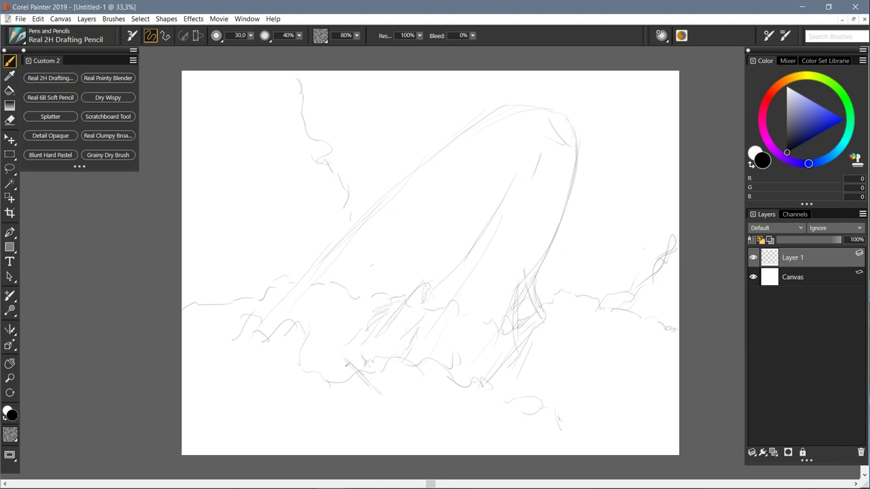
Step: Strengthen the cabin edges, add inner lines on the hull's left side and extend the foreground terrain contours
{"action": "mouse_move", "coordinate": [541, 276]}
{"action": "left_mouse_down"}
{"action": "mouse_move", "coordinate": [452, 386]}
{"action": "mouse_move", "coordinate": [421, 401]}
{"action": "left_mouse_up"}
{"action": "left_click_drag", "start_coordinate": [397, 228], "coordinate": [316, 343]}
{"action": "left_click_drag", "start_coordinate": [353, 235], "coordinate": [302, 350]}
{"action": "left_click_drag", "start_coordinate": [428, 401], "coordinate": [394, 421]}
{"action": "left_click_drag", "start_coordinate": [211, 343], "coordinate": [285, 358]}
{"action": "left_click_drag", "start_coordinate": [455, 408], "coordinate": [513, 409]}
{"action": "mouse_move", "coordinate": [507, 315]}
{"action": "left_mouse_down"}
{"action": "mouse_move", "coordinate": [533, 299]}
{"action": "mouse_move", "coordinate": [535, 313]}
{"action": "left_mouse_up"}
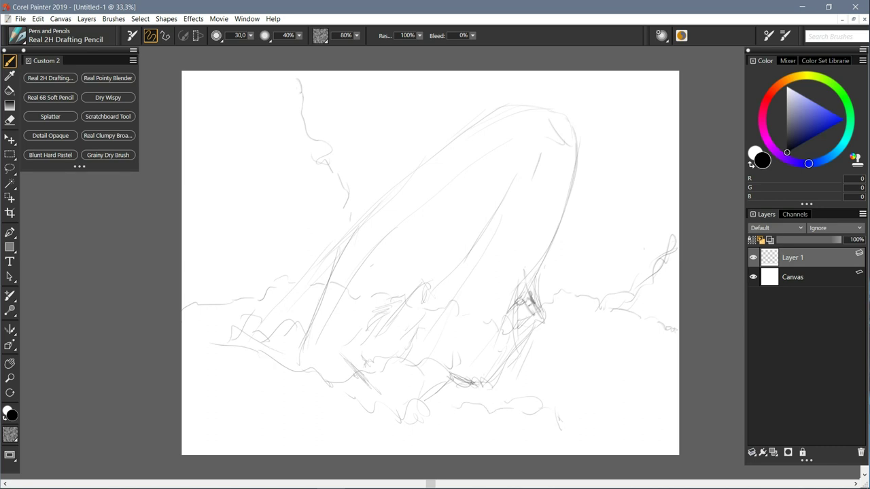
{"action": "left_click_drag", "start_coordinate": [517, 345], "coordinate": [471, 387]}
{"action": "left_click_drag", "start_coordinate": [454, 382], "coordinate": [428, 400]}
Step: Darken the hull outline and build up long strokes over its lower left end and the foreground struts
{"action": "mouse_move", "coordinate": [532, 276]}
{"action": "left_mouse_down"}
{"action": "mouse_move", "coordinate": [567, 132]}
{"action": "mouse_move", "coordinate": [333, 292]}
{"action": "mouse_move", "coordinate": [291, 344]}
{"action": "left_mouse_up"}
{"action": "left_click_drag", "start_coordinate": [359, 233], "coordinate": [294, 363]}
{"action": "left_click_drag", "start_coordinate": [436, 157], "coordinate": [319, 302]}
{"action": "left_click_drag", "start_coordinate": [375, 225], "coordinate": [317, 371]}
{"action": "left_click_drag", "start_coordinate": [347, 260], "coordinate": [313, 359]}
{"action": "mouse_move", "coordinate": [345, 257]}
{"action": "left_mouse_down"}
{"action": "mouse_move", "coordinate": [288, 310]}
{"action": "mouse_move", "coordinate": [269, 347]}
{"action": "left_mouse_up"}
{"action": "left_click_drag", "start_coordinate": [334, 279], "coordinate": [314, 360]}
{"action": "mouse_move", "coordinate": [429, 330]}
{"action": "left_mouse_down"}
{"action": "mouse_move", "coordinate": [411, 411]}
{"action": "mouse_move", "coordinate": [396, 421]}
{"action": "left_mouse_up"}
{"action": "left_click_drag", "start_coordinate": [380, 325], "coordinate": [312, 358]}
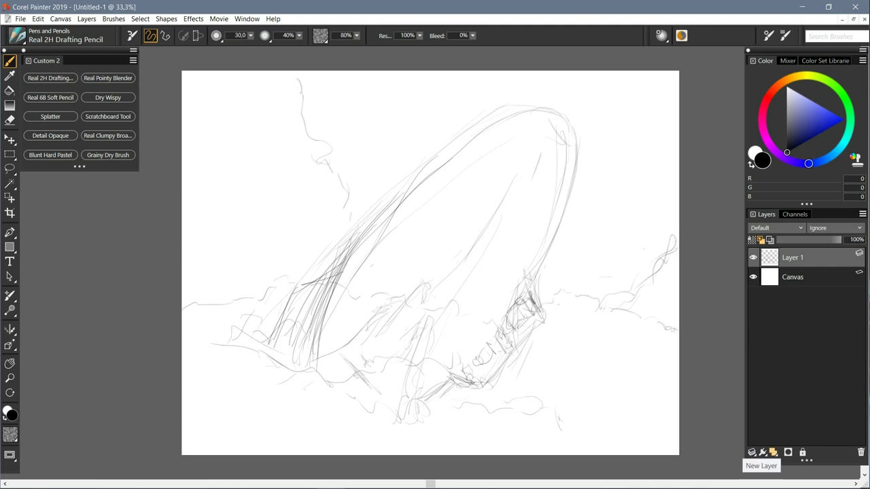
Step: Create a new layer for refined line work and lower the opacity of Layer 1 to 51%
{"action": "left_click", "coordinate": [752, 452]}
{"action": "key", "text": "ctrl+plus"}
{"action": "left_click", "coordinate": [793, 277]}
{"action": "left_click_drag", "start_coordinate": [839, 240], "coordinate": [810, 240]}
{"action": "key", "text": "ctrl+minus"}
{"action": "key", "text": "ctrl+plus"}
{"action": "left_click_drag", "start_coordinate": [646, 54], "coordinate": [590, 133]}
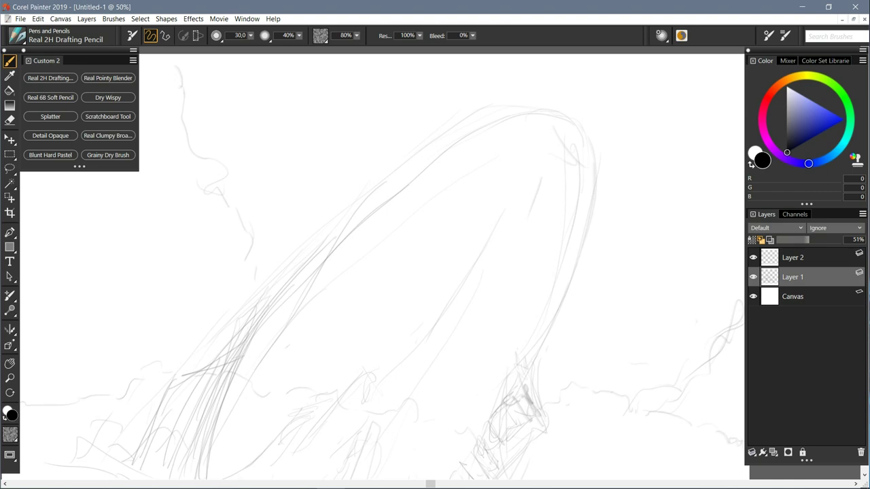
Step: On Layer 2, outline the cabin's right end and lower edge with the Real 6B Soft Pencil
{"action": "left_click_drag", "start_coordinate": [526, 368], "coordinate": [503, 243]}
{"action": "key", "text": "alt+]"}
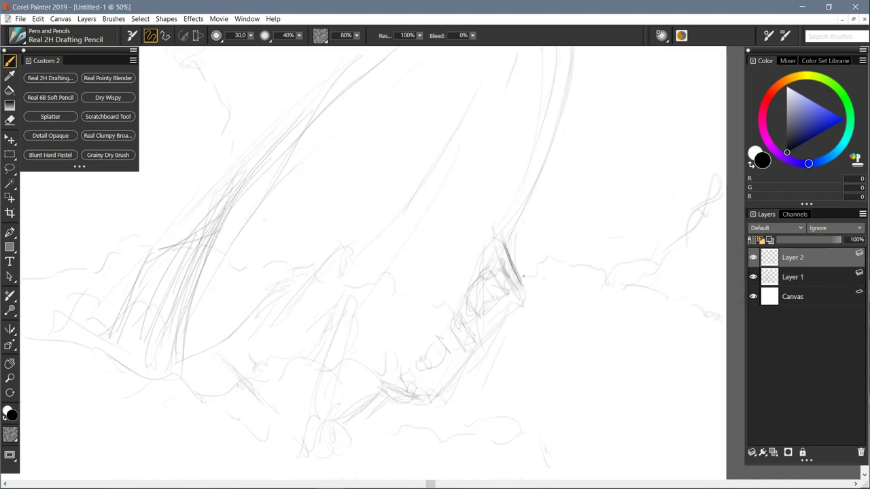
{"action": "left_click", "coordinate": [50, 97]}
{"action": "left_click_drag", "start_coordinate": [518, 274], "coordinate": [530, 291]}
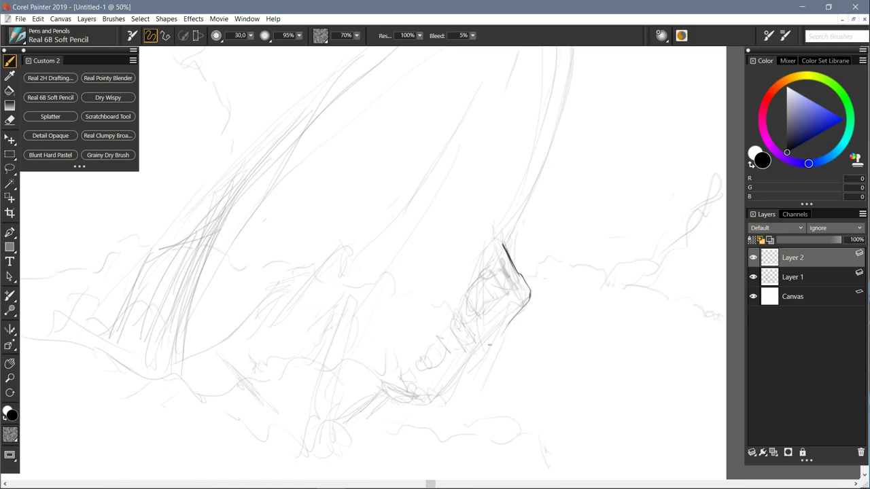
{"action": "left_click_drag", "start_coordinate": [481, 347], "coordinate": [431, 405]}
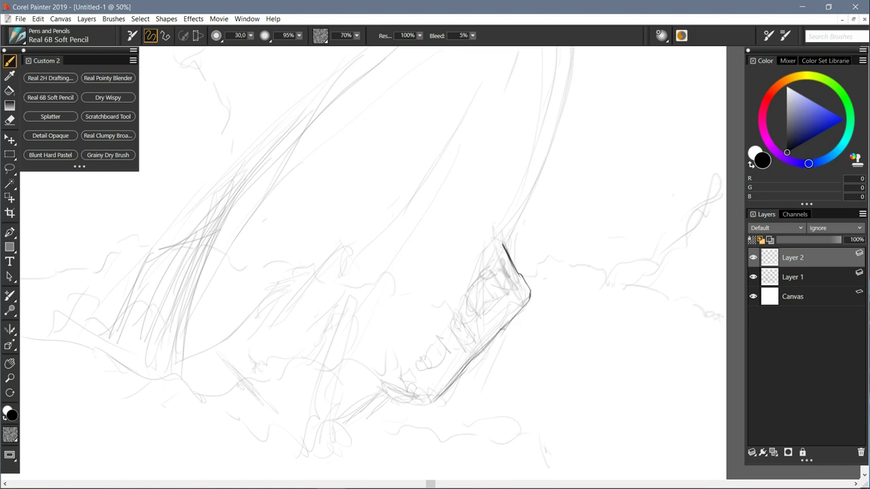
{"action": "left_click_drag", "start_coordinate": [507, 327], "coordinate": [438, 400]}
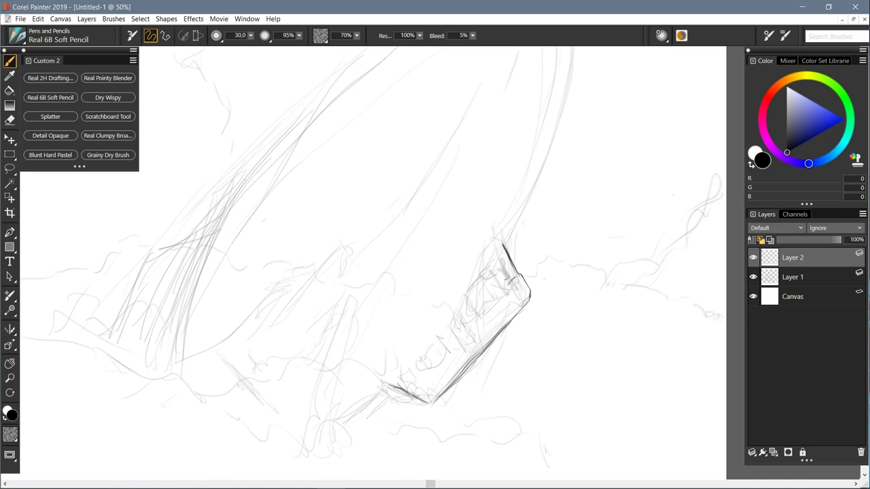
Step: Draw the cabin's window, door, round portholes and rear end, and darken its long upper edge
{"action": "left_click_drag", "start_coordinate": [488, 266], "coordinate": [516, 308]}
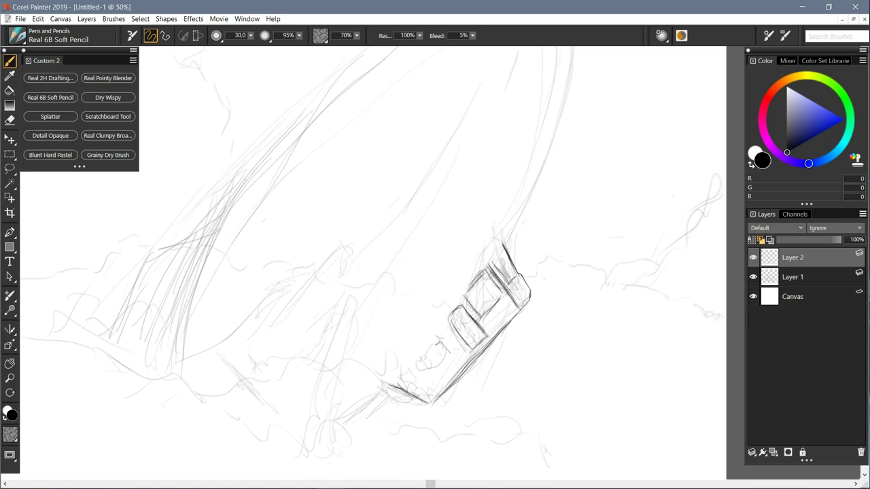
{"action": "left_click_drag", "start_coordinate": [390, 388], "coordinate": [426, 406]}
{"action": "left_click_drag", "start_coordinate": [483, 262], "coordinate": [438, 323]}
{"action": "left_click_drag", "start_coordinate": [469, 284], "coordinate": [397, 367]}
{"action": "left_click_drag", "start_coordinate": [436, 323], "coordinate": [400, 367]}
{"action": "left_click_drag", "start_coordinate": [446, 303], "coordinate": [420, 336]}
{"action": "left_click_drag", "start_coordinate": [440, 313], "coordinate": [392, 372]}
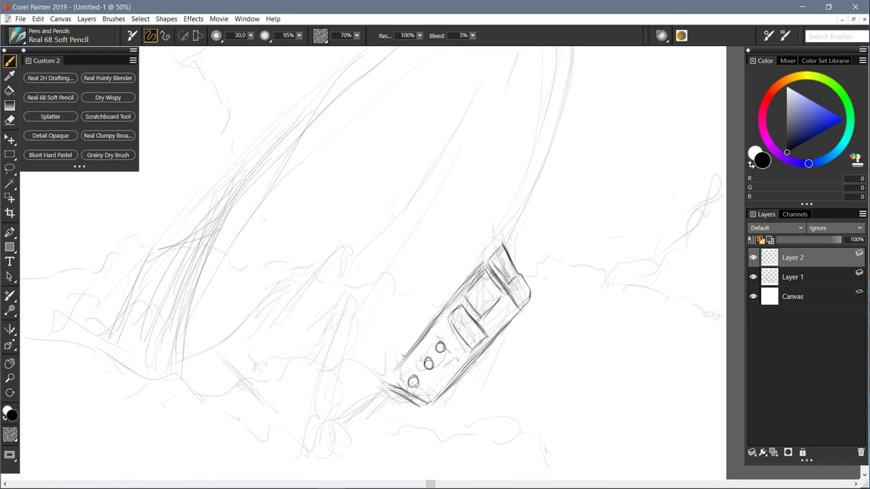
Step: Touch up the cabin's upper edge with the eraser and pencil and add a round window to the door
{"action": "key", "text": "n"}
{"action": "left_click_drag", "start_coordinate": [478, 272], "coordinate": [446, 312]}
{"action": "key", "text": "b"}
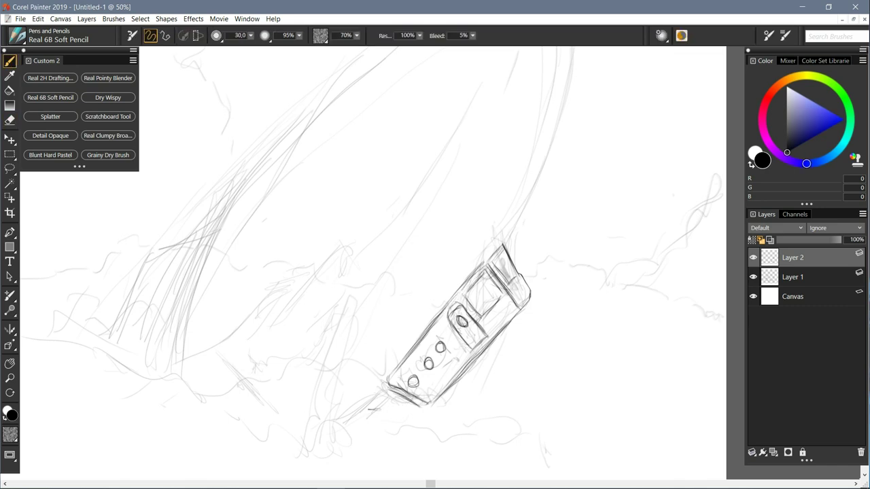
{"action": "key", "text": "n"}
{"action": "key", "text": "b"}
Step: Trace the hull's right and left contours and the slanted strut extending from the cabin's rear end
{"action": "left_click_drag", "start_coordinate": [501, 238], "coordinate": [481, 309]}
{"action": "left_click_drag", "start_coordinate": [479, 308], "coordinate": [483, 311]}
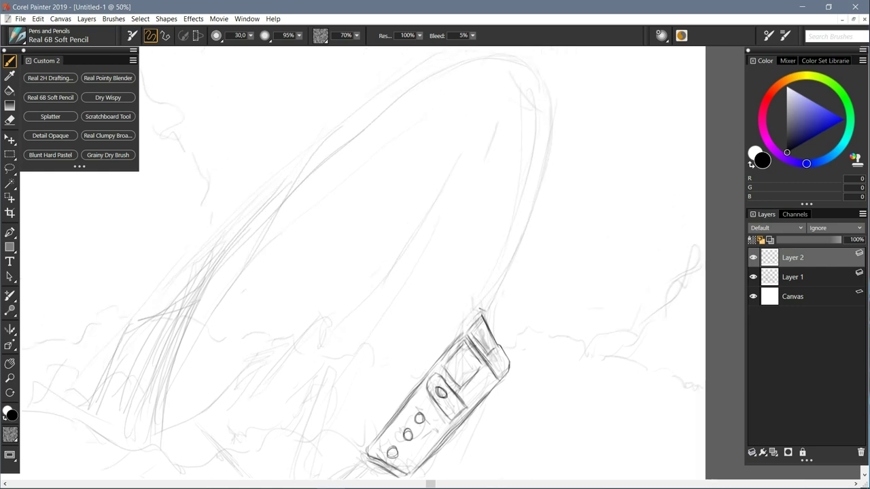
{"action": "mouse_move", "coordinate": [520, 132]}
{"action": "left_mouse_down"}
{"action": "mouse_move", "coordinate": [530, 170]}
{"action": "mouse_move", "coordinate": [508, 257]}
{"action": "left_mouse_up"}
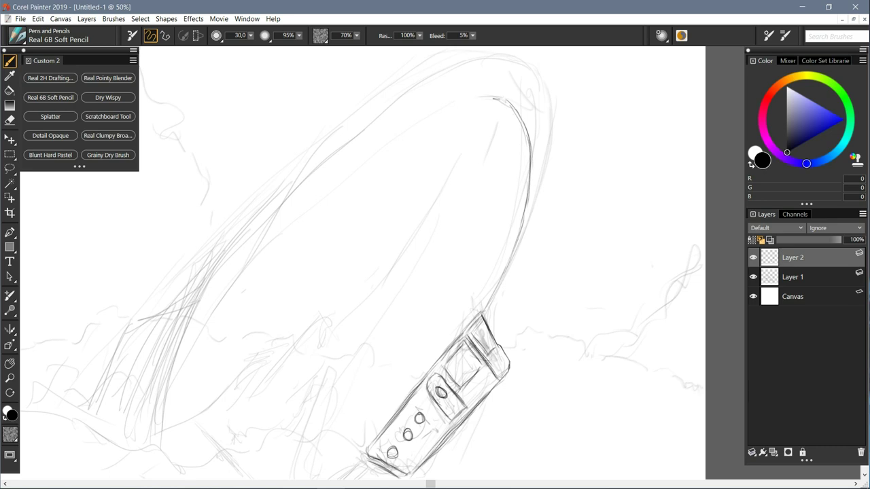
{"action": "mouse_move", "coordinate": [431, 98]}
{"action": "left_mouse_down"}
{"action": "mouse_move", "coordinate": [312, 166]}
{"action": "mouse_move", "coordinate": [266, 218]}
{"action": "mouse_move", "coordinate": [175, 387]}
{"action": "left_mouse_up"}
{"action": "left_click_drag", "start_coordinate": [337, 316], "coordinate": [397, 185]}
{"action": "left_click_drag", "start_coordinate": [422, 323], "coordinate": [368, 367]}
{"action": "left_click_drag", "start_coordinate": [243, 220], "coordinate": [219, 314]}
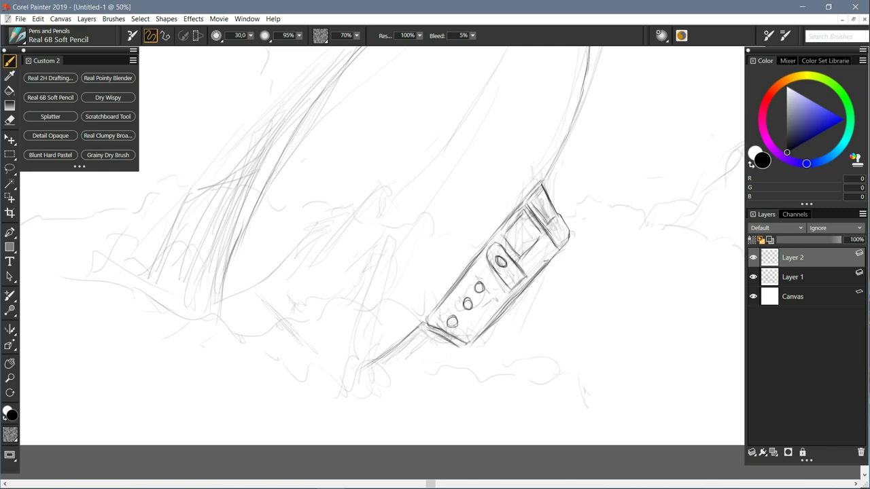
Step: Draw long hanging strands below the cabin's lower edge
{"action": "left_click_drag", "start_coordinate": [534, 273], "coordinate": [498, 381]}
{"action": "left_click_drag", "start_coordinate": [539, 268], "coordinate": [506, 386]}
{"action": "left_click_drag", "start_coordinate": [533, 265], "coordinate": [510, 316]}
{"action": "left_click_drag", "start_coordinate": [526, 280], "coordinate": [488, 374]}
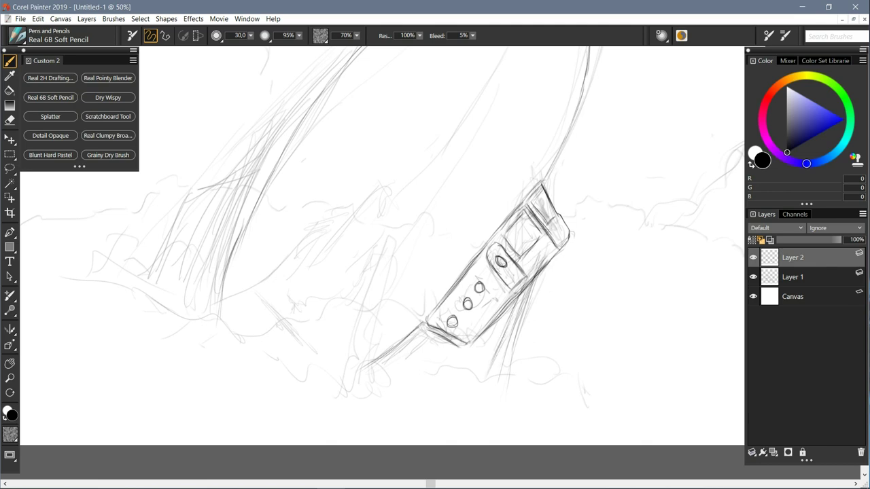
{"action": "left_click_drag", "start_coordinate": [497, 303], "coordinate": [466, 369]}
{"action": "left_click_drag", "start_coordinate": [479, 311], "coordinate": [438, 384]}
{"action": "key", "text": "n"}
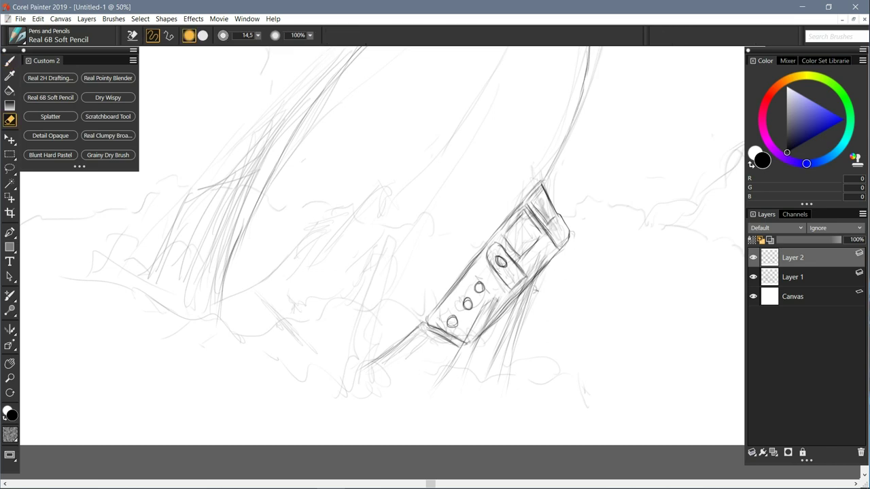
{"action": "key", "text": "b"}
Step: Erase stray pencil marks around the cabin's lower edge and right end
{"action": "key", "text": "ctrl+plus"}
{"action": "key", "text": "ctrl+plus"}
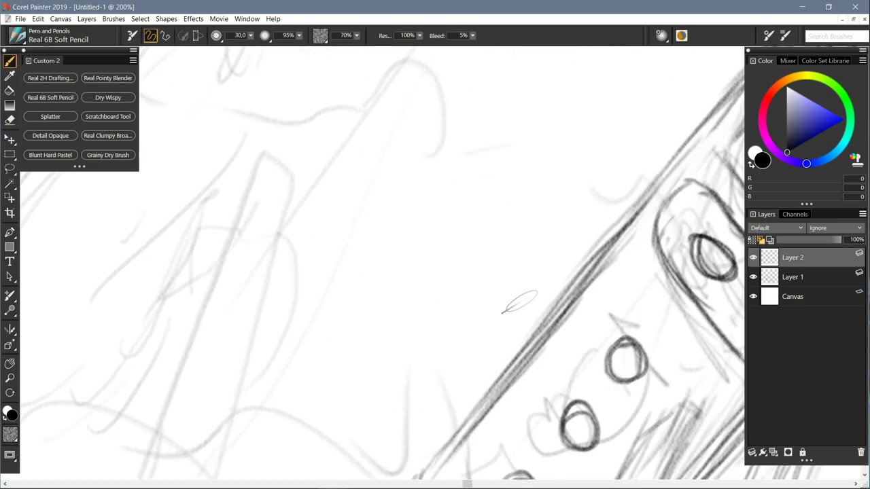
{"action": "left_click_drag", "start_coordinate": [514, 305], "coordinate": [225, 253]}
{"action": "left_click_drag", "start_coordinate": [596, 195], "coordinate": [545, 287]}
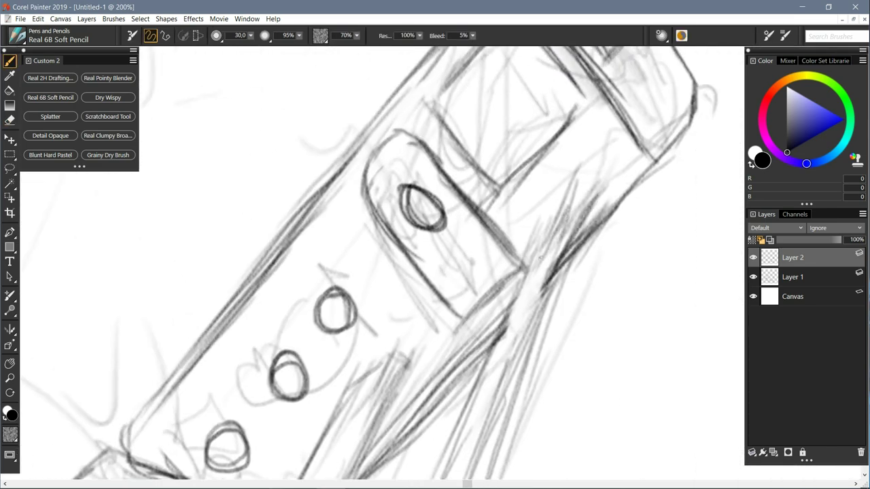
{"action": "key", "text": "n"}
{"action": "mouse_move", "coordinate": [619, 184]}
{"action": "left_mouse_down"}
{"action": "mouse_move", "coordinate": [580, 241]}
{"action": "mouse_move", "coordinate": [666, 176]}
{"action": "left_mouse_up"}
{"action": "left_click_drag", "start_coordinate": [709, 109], "coordinate": [706, 94]}
Step: Redraw the rounded door outline and its round window with clean dark lines, erasing the rough marks
{"action": "key", "text": "b"}
{"action": "mouse_move", "coordinate": [398, 137]}
{"action": "left_mouse_down"}
{"action": "mouse_move", "coordinate": [424, 145]}
{"action": "mouse_move", "coordinate": [522, 254]}
{"action": "left_mouse_up"}
{"action": "mouse_move", "coordinate": [393, 139]}
{"action": "left_mouse_down"}
{"action": "mouse_move", "coordinate": [385, 211]}
{"action": "mouse_move", "coordinate": [468, 314]}
{"action": "mouse_move", "coordinate": [517, 275]}
{"action": "left_mouse_up"}
{"action": "key", "text": "n"}
{"action": "mouse_move", "coordinate": [435, 292]}
{"action": "left_mouse_down"}
{"action": "mouse_move", "coordinate": [429, 166]}
{"action": "mouse_move", "coordinate": [411, 190]}
{"action": "mouse_move", "coordinate": [435, 224]}
{"action": "left_mouse_up"}
{"action": "key", "text": "b"}
{"action": "mouse_move", "coordinate": [416, 179]}
{"action": "left_mouse_down"}
{"action": "mouse_move", "coordinate": [421, 184]}
{"action": "mouse_move", "coordinate": [408, 190]}
{"action": "mouse_move", "coordinate": [448, 207]}
{"action": "mouse_move", "coordinate": [402, 198]}
{"action": "mouse_move", "coordinate": [438, 204]}
{"action": "mouse_move", "coordinate": [449, 223]}
{"action": "mouse_move", "coordinate": [432, 237]}
{"action": "mouse_move", "coordinate": [452, 204]}
{"action": "mouse_move", "coordinate": [455, 217]}
{"action": "mouse_move", "coordinate": [436, 212]}
{"action": "mouse_move", "coordinate": [426, 225]}
{"action": "left_mouse_up"}
{"action": "key", "text": "n"}
{"action": "key", "text": "b"}
Step: Set the pencil's grain to 100% and redraw the large side window with rounded corners
{"action": "left_click_drag", "start_coordinate": [432, 107], "coordinate": [501, 186]}
{"action": "left_click_drag", "start_coordinate": [495, 112], "coordinate": [455, 195]}
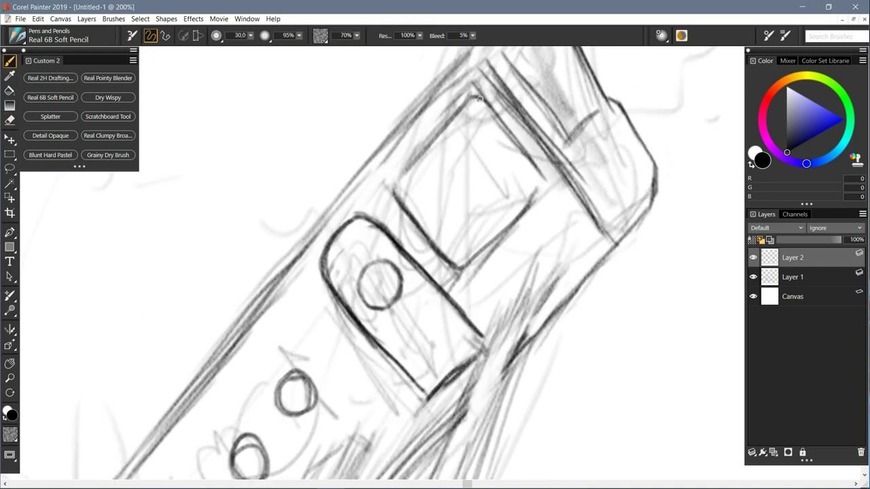
{"action": "left_click_drag", "start_coordinate": [480, 99], "coordinate": [489, 108]}
{"action": "left_click", "coordinate": [356, 35]}
{"action": "left_click_drag", "start_coordinate": [379, 46], "coordinate": [409, 46]}
{"action": "left_click_drag", "start_coordinate": [492, 109], "coordinate": [534, 163]}
{"action": "mouse_move", "coordinate": [510, 134]}
{"action": "left_mouse_down"}
{"action": "mouse_move", "coordinate": [536, 204]}
{"action": "mouse_move", "coordinate": [511, 219]}
{"action": "left_mouse_up"}
{"action": "mouse_move", "coordinate": [470, 94]}
{"action": "left_mouse_down"}
{"action": "mouse_move", "coordinate": [391, 185]}
{"action": "mouse_move", "coordinate": [397, 203]}
{"action": "left_mouse_up"}
{"action": "mouse_move", "coordinate": [468, 99]}
{"action": "left_mouse_down"}
{"action": "mouse_move", "coordinate": [491, 109]}
{"action": "mouse_move", "coordinate": [452, 115]}
{"action": "left_mouse_up"}
Step: Erase the doubled divider lines beside the large window and darken the lines of the cabin's front window
{"action": "key", "text": "n"}
{"action": "left_click_drag", "start_coordinate": [478, 76], "coordinate": [582, 197]}
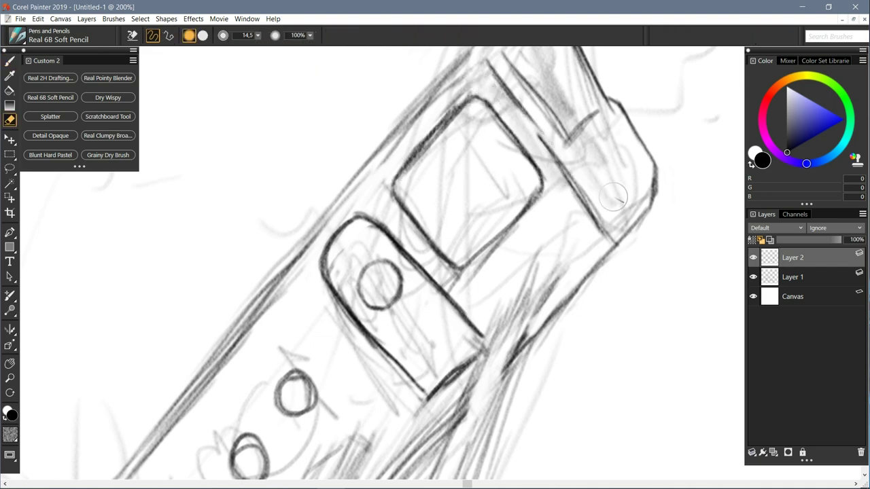
{"action": "key", "text": "b"}
{"action": "left_click_drag", "start_coordinate": [598, 122], "coordinate": [547, 248]}
{"action": "left_click_drag", "start_coordinate": [498, 123], "coordinate": [555, 219]}
{"action": "left_click_drag", "start_coordinate": [515, 148], "coordinate": [557, 224]}
Step: Complete the four-sided front window outline and erase the excess lines around it
{"action": "key", "text": "n"}
{"action": "left_click_drag", "start_coordinate": [520, 181], "coordinate": [503, 153]}
{"action": "mouse_move", "coordinate": [557, 201]}
{"action": "left_mouse_down"}
{"action": "mouse_move", "coordinate": [515, 123]}
{"action": "mouse_move", "coordinate": [477, 147]}
{"action": "left_mouse_up"}
{"action": "key", "text": "b"}
{"action": "mouse_move", "coordinate": [494, 93]}
{"action": "left_mouse_down"}
{"action": "mouse_move", "coordinate": [496, 113]}
{"action": "mouse_move", "coordinate": [465, 155]}
{"action": "left_mouse_up"}
{"action": "mouse_move", "coordinate": [495, 110]}
{"action": "left_mouse_down"}
{"action": "mouse_move", "coordinate": [450, 178]}
{"action": "mouse_move", "coordinate": [516, 267]}
{"action": "mouse_move", "coordinate": [551, 231]}
{"action": "mouse_move", "coordinate": [537, 255]}
{"action": "left_mouse_up"}
{"action": "key", "text": "e"}
{"action": "left_click_drag", "start_coordinate": [476, 197], "coordinate": [515, 260]}
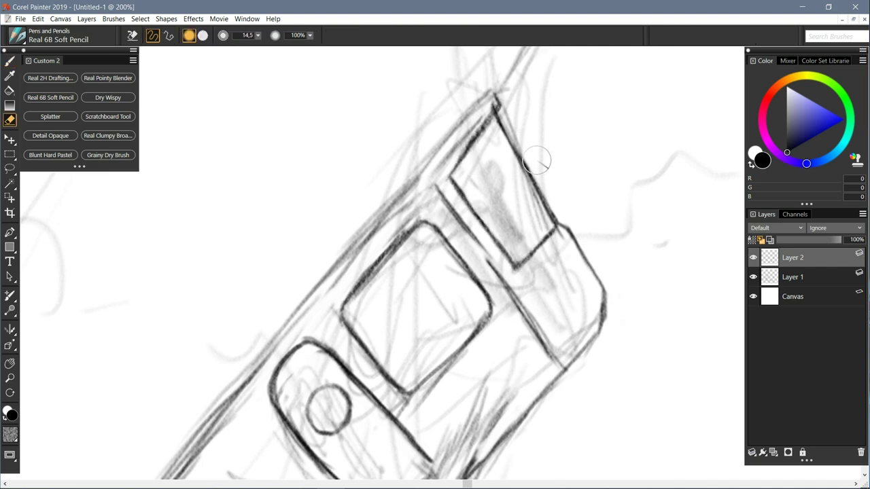
Step: Redraw the divider behind the front window and smooth the curved nose of the cabin
{"action": "key", "text": "b"}
{"action": "left_click_drag", "start_coordinate": [429, 178], "coordinate": [544, 348]}
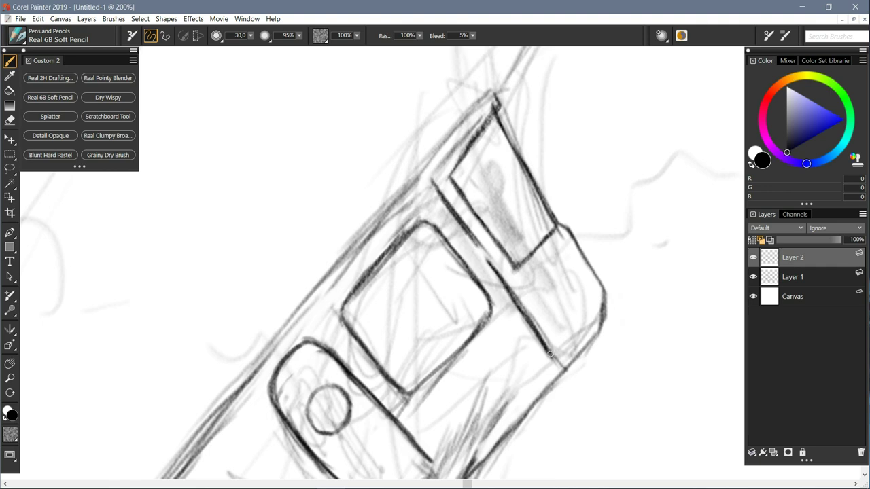
{"action": "left_click_drag", "start_coordinate": [604, 335], "coordinate": [588, 265]}
{"action": "mouse_move", "coordinate": [567, 221]}
{"action": "left_mouse_down"}
{"action": "mouse_move", "coordinate": [603, 299]}
{"action": "mouse_move", "coordinate": [586, 331]}
{"action": "mouse_move", "coordinate": [608, 325]}
{"action": "left_mouse_up"}
{"action": "key", "text": "e"}
{"action": "key", "text": "b"}
{"action": "left_click_drag", "start_coordinate": [603, 293], "coordinate": [598, 328]}
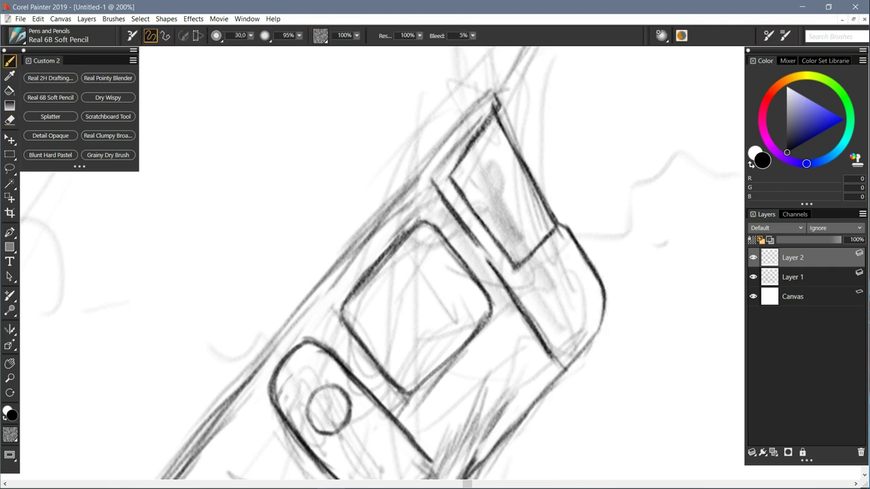
Step: Redraw the cabin's long upper edge and erase the doubled sketch lines along it
{"action": "left_click_drag", "start_coordinate": [363, 350], "coordinate": [379, 317]}
{"action": "left_click_drag", "start_coordinate": [505, 60], "coordinate": [367, 214]}
{"action": "left_click_drag", "start_coordinate": [409, 163], "coordinate": [203, 405]}
{"action": "key", "text": "e"}
{"action": "mouse_move", "coordinate": [479, 126]}
{"action": "left_mouse_down"}
{"action": "mouse_move", "coordinate": [456, 136]}
{"action": "mouse_move", "coordinate": [353, 245]}
{"action": "mouse_move", "coordinate": [217, 414]}
{"action": "left_mouse_up"}
Step: Draw a dark wavy line along the cabin's rear end and erase the old rough edge
{"action": "key", "text": "b"}
{"action": "mouse_move", "coordinate": [243, 333]}
{"action": "left_mouse_down"}
{"action": "mouse_move", "coordinate": [402, 125]}
{"action": "mouse_move", "coordinate": [413, 155]}
{"action": "mouse_move", "coordinate": [225, 420]}
{"action": "mouse_move", "coordinate": [233, 442]}
{"action": "mouse_move", "coordinate": [306, 466]}
{"action": "mouse_move", "coordinate": [282, 361]}
{"action": "left_mouse_up"}
{"action": "key", "text": "n"}
{"action": "key", "text": "b"}
{"action": "left_click_drag", "start_coordinate": [239, 340], "coordinate": [333, 387]}
{"action": "key", "text": "n"}
{"action": "mouse_move", "coordinate": [188, 309]}
{"action": "left_mouse_down"}
{"action": "mouse_move", "coordinate": [215, 320]}
{"action": "mouse_move", "coordinate": [204, 337]}
{"action": "mouse_move", "coordinate": [319, 387]}
{"action": "mouse_move", "coordinate": [211, 367]}
{"action": "left_mouse_up"}
{"action": "key", "text": "b"}
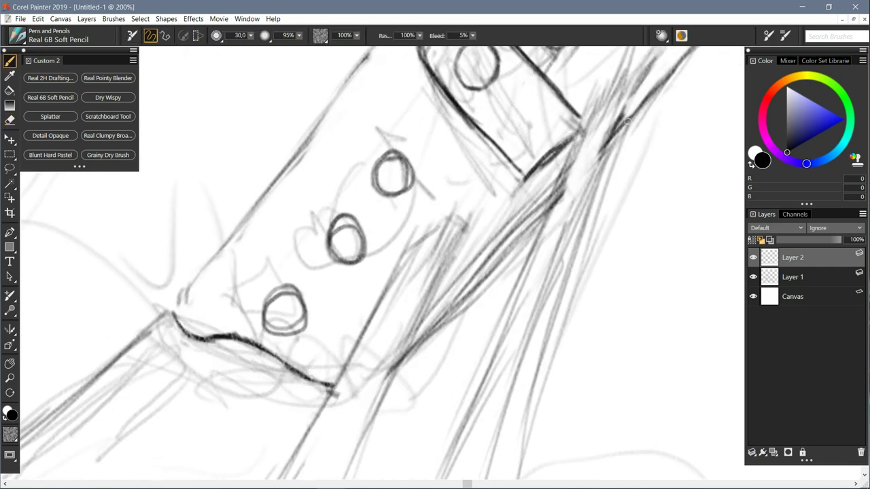
Step: Darken the cabin's lower edge between the hanging strands and erase the surplus lines along it
{"action": "left_click_drag", "start_coordinate": [407, 352], "coordinate": [445, 303]}
{"action": "left_click_drag", "start_coordinate": [564, 185], "coordinate": [495, 256]}
{"action": "left_click_drag", "start_coordinate": [528, 224], "coordinate": [445, 314]}
{"action": "mouse_move", "coordinate": [501, 251]}
{"action": "left_mouse_down"}
{"action": "mouse_move", "coordinate": [406, 357]}
{"action": "mouse_move", "coordinate": [534, 216]}
{"action": "mouse_move", "coordinate": [454, 296]}
{"action": "left_mouse_up"}
{"action": "key", "text": "e"}
{"action": "left_click_drag", "start_coordinate": [526, 224], "coordinate": [454, 299]}
{"action": "left_click_drag", "start_coordinate": [545, 203], "coordinate": [438, 309]}
{"action": "key", "text": "ctrl+minus"}
{"action": "key", "text": "ctrl+minus"}
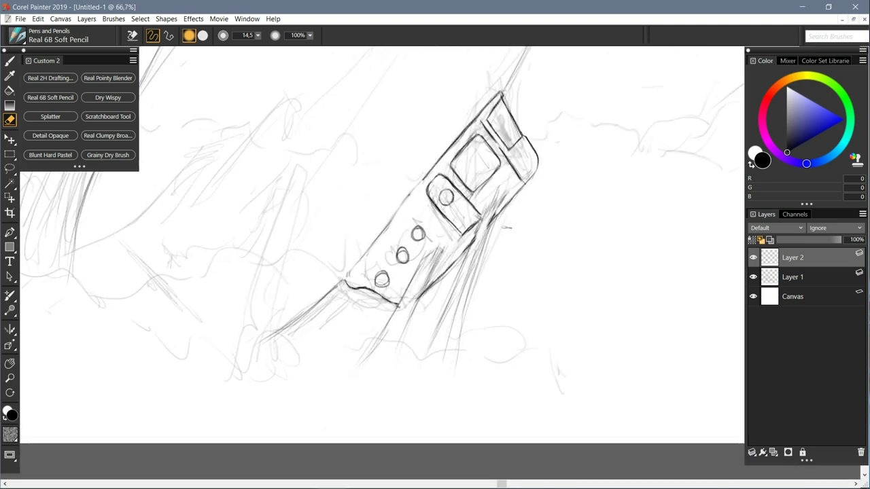
Step: Thicken and darken the hanging strands below the cabin with additional pencil strokes
{"action": "key", "text": "b"}
{"action": "left_click_drag", "start_coordinate": [504, 201], "coordinate": [472, 283]}
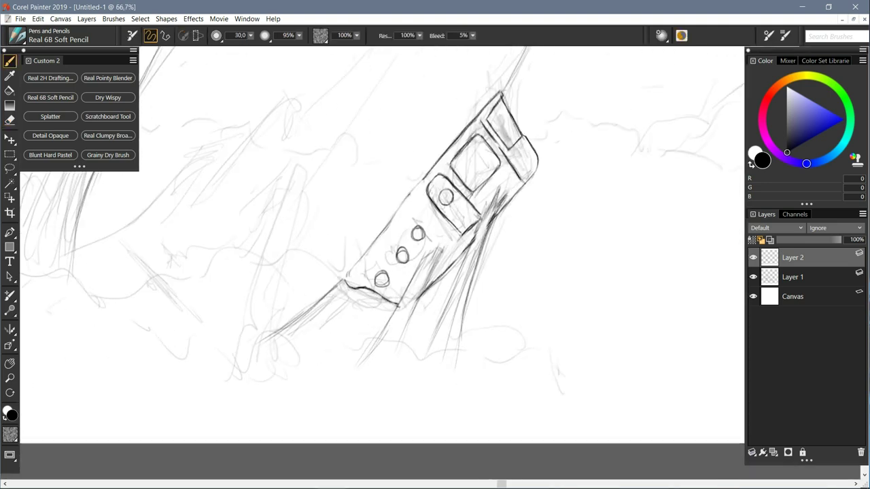
{"action": "left_click_drag", "start_coordinate": [470, 245], "coordinate": [435, 330]}
{"action": "left_click_drag", "start_coordinate": [447, 246], "coordinate": [405, 340]}
{"action": "left_click_drag", "start_coordinate": [444, 242], "coordinate": [416, 290]}
{"action": "left_click_drag", "start_coordinate": [427, 252], "coordinate": [371, 350]}
{"action": "left_click_drag", "start_coordinate": [401, 302], "coordinate": [375, 357]}
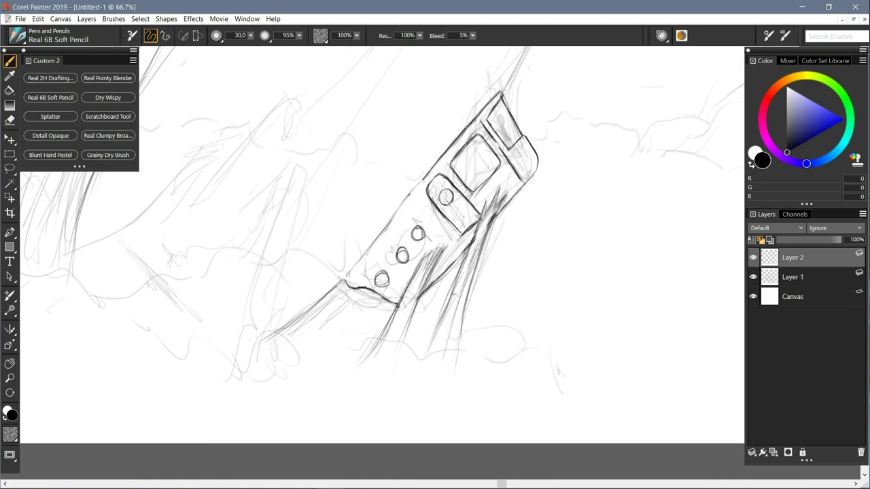
Step: Draw a second ring around the porthole in the cabin's door
{"action": "left_click_drag", "start_coordinate": [364, 107], "coordinate": [353, 297]}
{"action": "key", "text": "ctrl+minus"}
{"action": "key", "text": "ctrl+minus"}
{"action": "key", "text": "ctrl+minus"}
{"action": "key", "text": "ctrl+plus"}
{"action": "key", "text": "ctrl+plus"}
{"action": "key", "text": "ctrl+plus"}
{"action": "key", "text": "ctrl+plus"}
{"action": "key", "text": "ctrl+plus"}
{"action": "left_click_drag", "start_coordinate": [403, 368], "coordinate": [335, 89]}
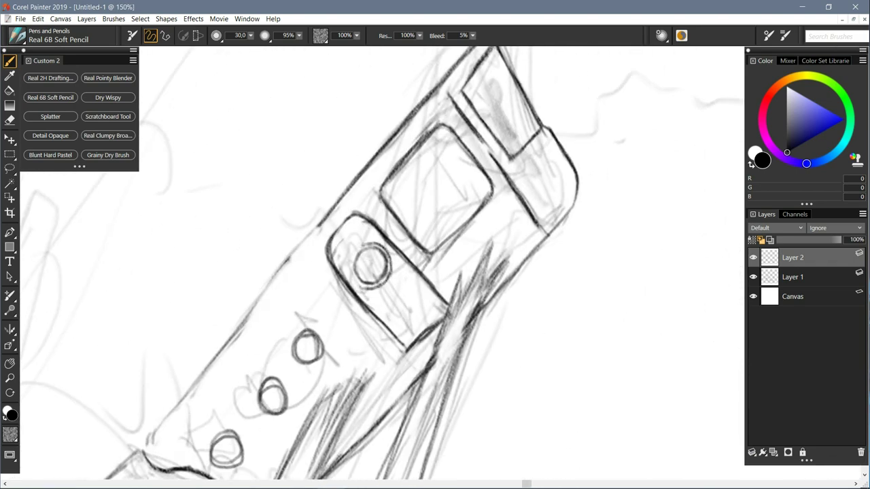
{"action": "left_click_drag", "start_coordinate": [353, 250], "coordinate": [366, 288]}
Step: Draw an outer frame line around the cabin's front window and clean up its overlapping corner
{"action": "left_click_drag", "start_coordinate": [459, 97], "coordinate": [508, 163]}
{"action": "left_click_drag", "start_coordinate": [546, 132], "coordinate": [510, 169]}
{"action": "key", "text": "n"}
{"action": "left_click_drag", "start_coordinate": [546, 132], "coordinate": [549, 157]}
{"action": "key", "text": "b"}
{"action": "left_click_drag", "start_coordinate": [506, 85], "coordinate": [497, 149]}
{"action": "key", "text": "n"}
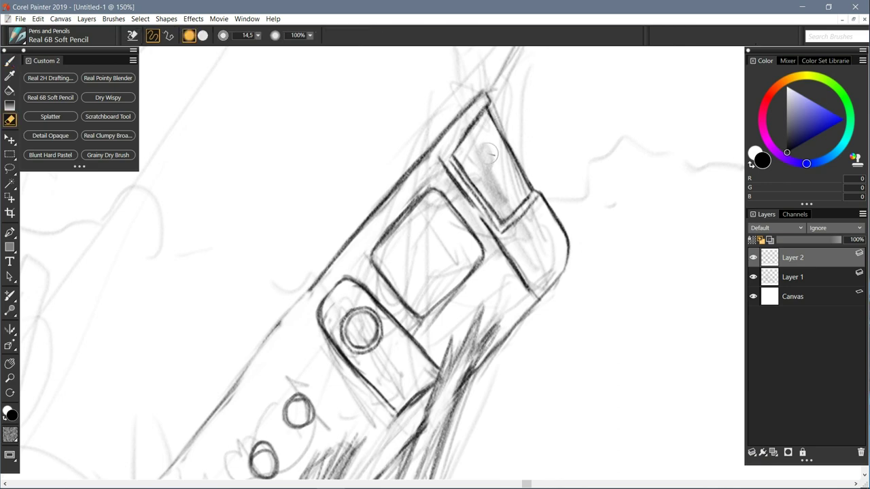
Step: Try to add a second frame line around the cabin's large square window
{"action": "key", "text": "b"}
{"action": "left_click_drag", "start_coordinate": [448, 195], "coordinate": [483, 244]}
{"action": "key", "text": "e"}
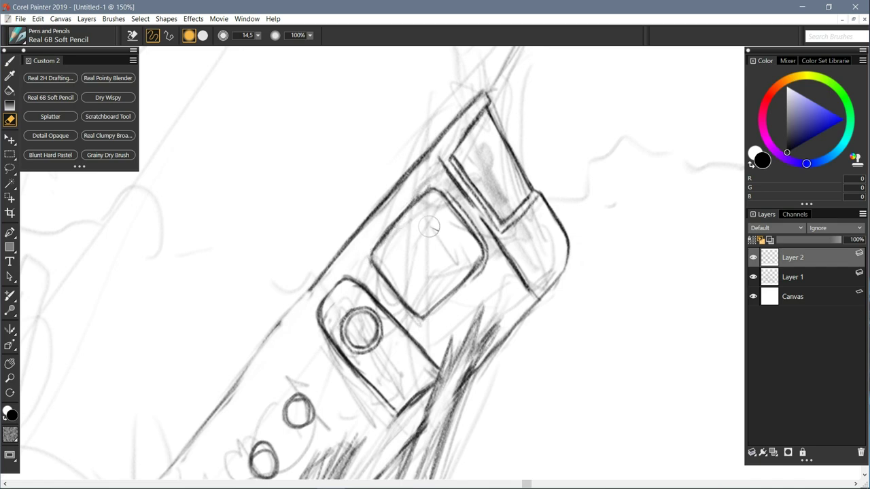
{"action": "key", "text": "b"}
{"action": "mouse_move", "coordinate": [370, 269]}
{"action": "left_mouse_down"}
{"action": "mouse_move", "coordinate": [408, 317]}
{"action": "mouse_move", "coordinate": [431, 303]}
{"action": "left_mouse_up"}
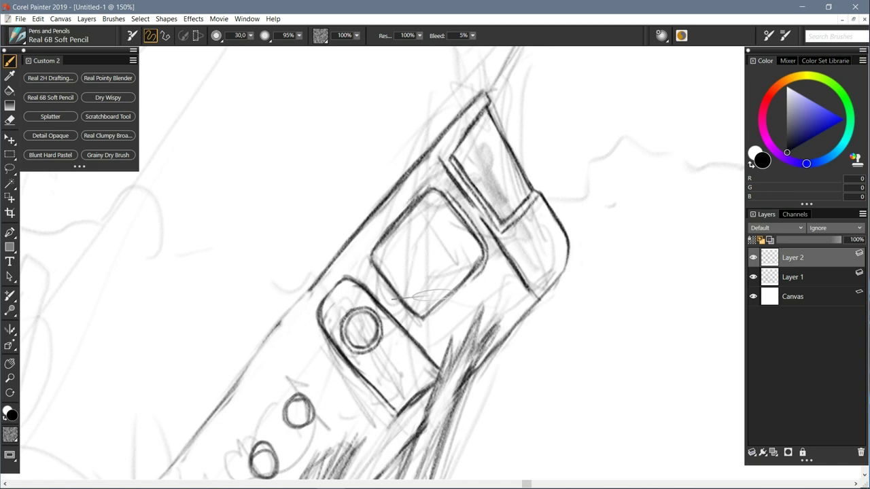
{"action": "key", "text": "e"}
{"action": "left_click_drag", "start_coordinate": [449, 193], "coordinate": [484, 275]}
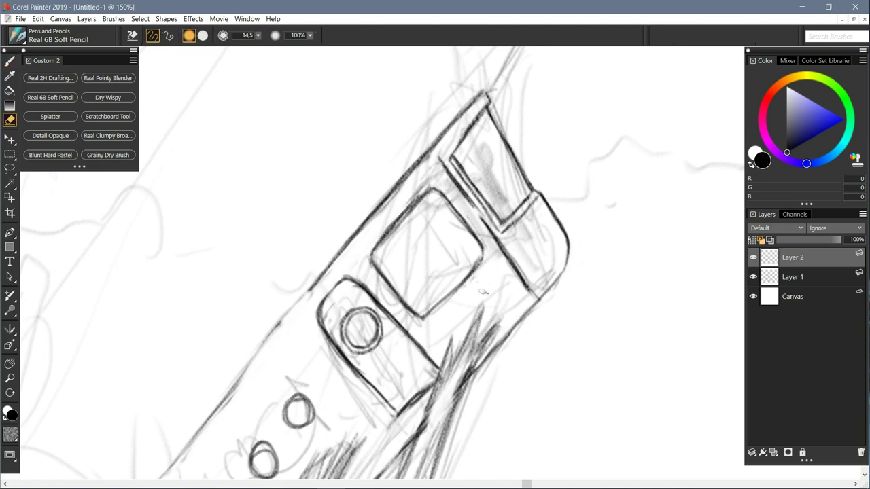
Step: Redraw the edge of the cabin's door panel and erase the surplus lines beside it
{"action": "key", "text": "ctrl+minus"}
{"action": "key", "text": "b"}
{"action": "mouse_move", "coordinate": [379, 274]}
{"action": "left_mouse_down"}
{"action": "mouse_move", "coordinate": [419, 312]}
{"action": "mouse_move", "coordinate": [364, 277]}
{"action": "mouse_move", "coordinate": [356, 317]}
{"action": "mouse_move", "coordinate": [406, 365]}
{"action": "left_mouse_up"}
{"action": "key", "text": "e"}
{"action": "mouse_move", "coordinate": [380, 331]}
{"action": "left_mouse_down"}
{"action": "mouse_move", "coordinate": [406, 359]}
{"action": "mouse_move", "coordinate": [362, 294]}
{"action": "mouse_move", "coordinate": [375, 279]}
{"action": "left_mouse_up"}
{"action": "left_click_drag", "start_coordinate": [394, 288], "coordinate": [418, 308]}
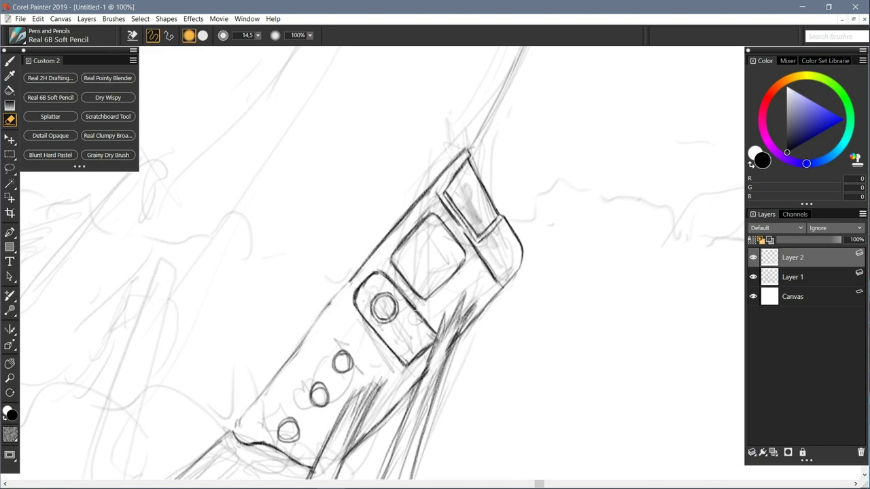
Step: Erase the three round portholes behind the door and redraw them as cleaner circles
{"action": "key", "text": "b"}
{"action": "mouse_move", "coordinate": [314, 335]}
{"action": "left_mouse_down"}
{"action": "mouse_move", "coordinate": [364, 287]}
{"action": "mouse_move", "coordinate": [298, 369]}
{"action": "mouse_move", "coordinate": [331, 359]}
{"action": "left_mouse_up"}
{"action": "key", "text": "e"}
{"action": "key", "text": "b"}
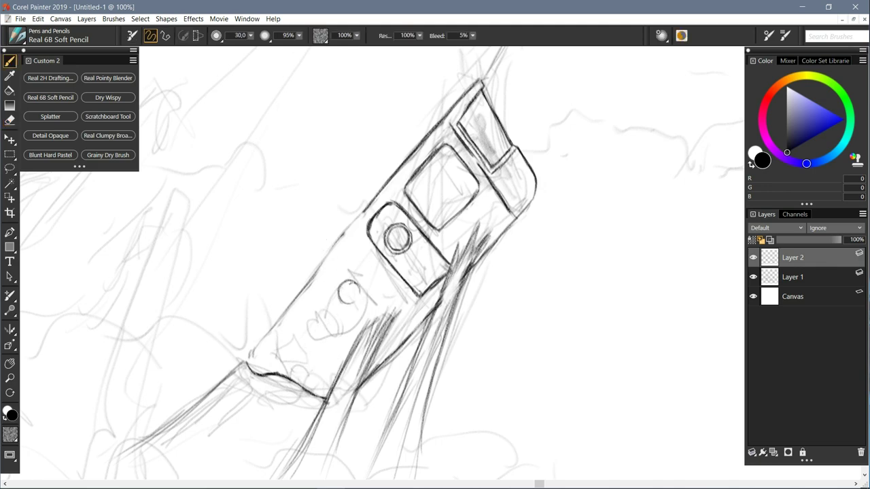
{"action": "mouse_move", "coordinate": [333, 325]}
{"action": "left_mouse_down"}
{"action": "mouse_move", "coordinate": [314, 329]}
{"action": "mouse_move", "coordinate": [326, 314]}
{"action": "left_mouse_up"}
{"action": "mouse_move", "coordinate": [312, 353]}
{"action": "left_mouse_down"}
{"action": "mouse_move", "coordinate": [292, 360]}
{"action": "mouse_move", "coordinate": [299, 343]}
{"action": "left_mouse_up"}
Step: Try to outline the balloon freehand from its nose down to the cabin
{"action": "key", "text": "ctrl+minus"}
{"action": "key", "text": "ctrl+minus"}
{"action": "key", "text": "ctrl+minus"}
{"action": "key", "text": "ctrl+minus"}
{"action": "key", "text": "ctrl+minus"}
{"action": "key", "text": "ctrl+plus"}
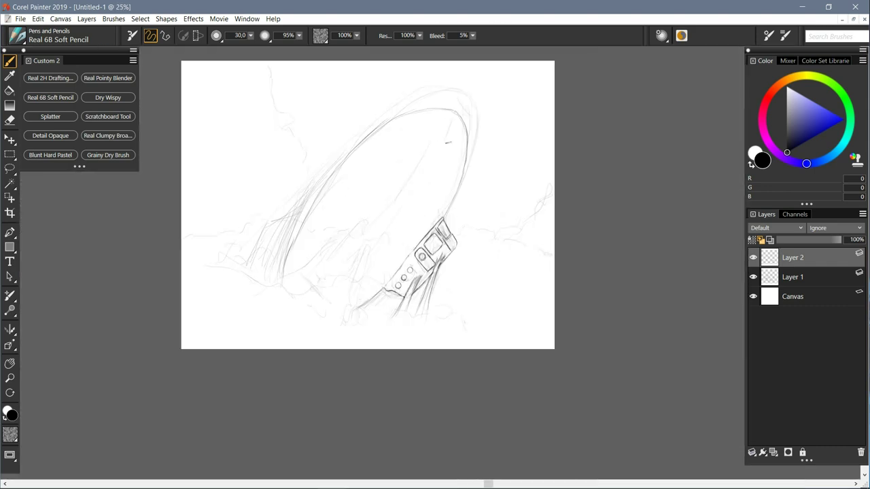
{"action": "scroll", "coordinate": [451, 124], "scroll_direction": "up", "scroll_amount": 3}
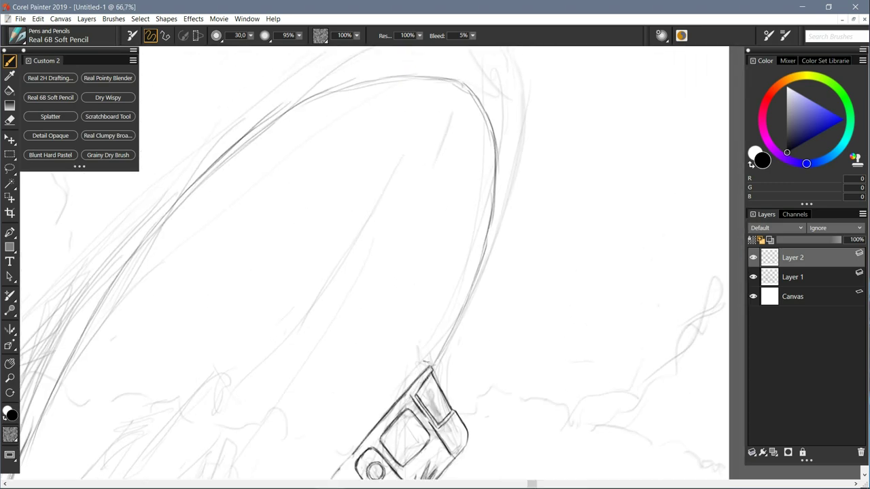
{"action": "left_click_drag", "start_coordinate": [426, 369], "coordinate": [473, 295]}
{"action": "mouse_move", "coordinate": [441, 351]}
{"action": "left_mouse_down"}
{"action": "mouse_move", "coordinate": [482, 277]}
{"action": "mouse_move", "coordinate": [488, 236]}
{"action": "left_mouse_up"}
{"action": "mouse_move", "coordinate": [475, 95]}
{"action": "left_mouse_down"}
{"action": "mouse_move", "coordinate": [496, 154]}
{"action": "mouse_move", "coordinate": [486, 272]}
{"action": "left_mouse_up"}
{"action": "scroll", "coordinate": [370, 250], "scroll_direction": "down", "scroll_amount": 2}
{"action": "key", "text": "e"}
{"action": "mouse_move", "coordinate": [457, 155]}
{"action": "left_mouse_down"}
{"action": "mouse_move", "coordinate": [468, 215]}
{"action": "mouse_move", "coordinate": [436, 310]}
{"action": "left_mouse_up"}
{"action": "mouse_move", "coordinate": [450, 175]}
{"action": "left_mouse_down"}
{"action": "mouse_move", "coordinate": [422, 161]}
{"action": "mouse_move", "coordinate": [422, 169]}
{"action": "mouse_move", "coordinate": [314, 224]}
{"action": "mouse_move", "coordinate": [263, 289]}
{"action": "mouse_move", "coordinate": [244, 395]}
{"action": "mouse_move", "coordinate": [331, 423]}
{"action": "mouse_move", "coordinate": [305, 431]}
{"action": "left_mouse_up"}
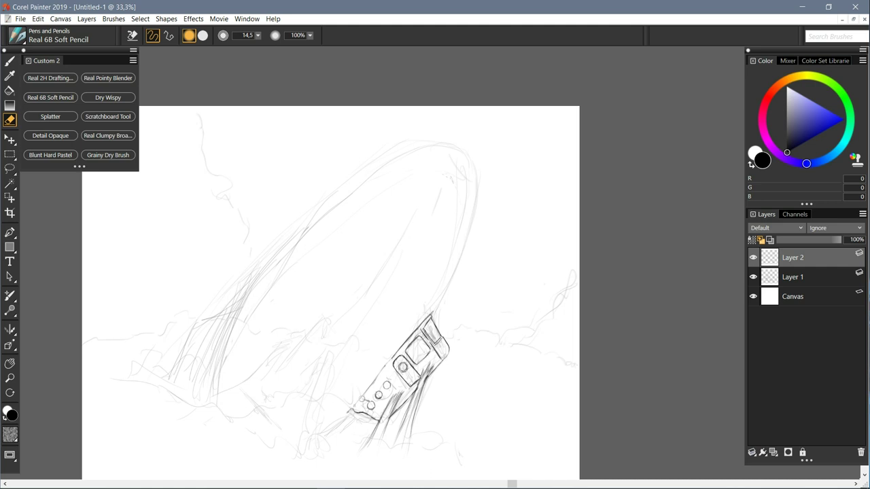
Step: Turn on Mirror Painting and align its symmetry axis with the balloon's length at 320°
{"action": "left_click_drag", "start_coordinate": [362, 399], "coordinate": [403, 365]}
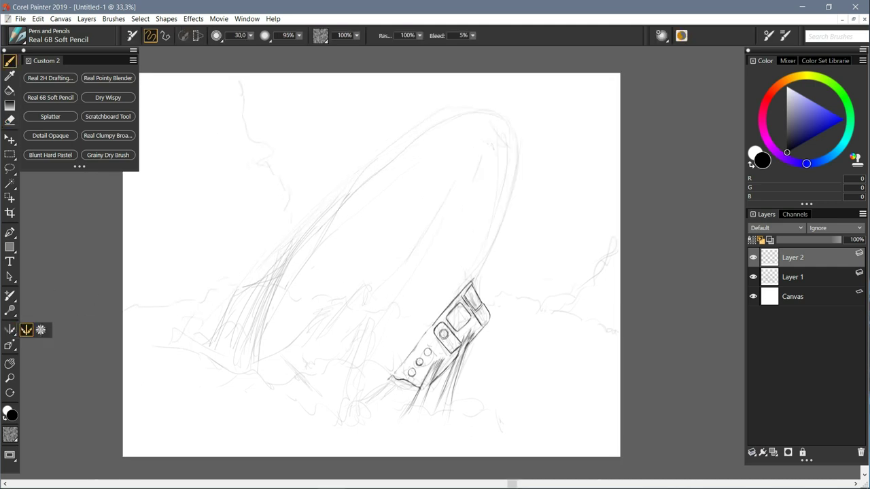
{"action": "left_click", "coordinate": [9, 328]}
{"action": "left_click_drag", "start_coordinate": [314, 321], "coordinate": [350, 326]}
{"action": "left_click_drag", "start_coordinate": [350, 190], "coordinate": [434, 219]}
{"action": "left_click_drag", "start_coordinate": [464, 194], "coordinate": [467, 190]}
{"action": "left_click_drag", "start_coordinate": [350, 326], "coordinate": [391, 266]}
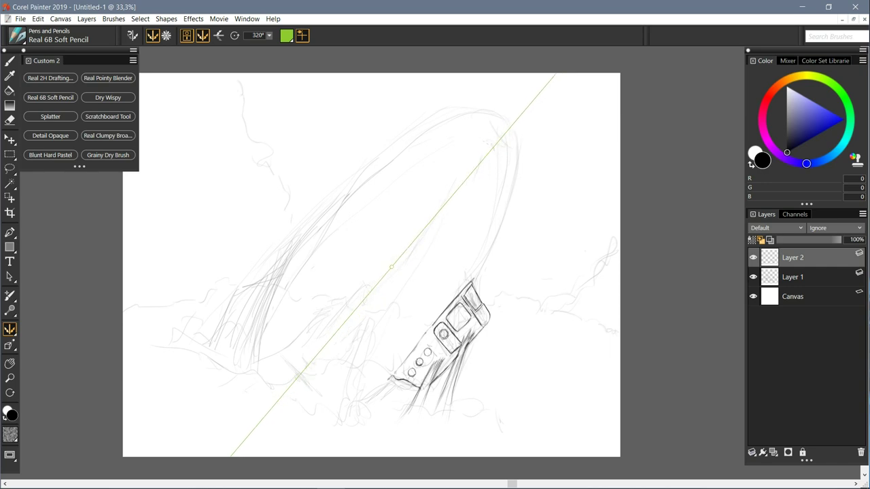
Step: Try to outline the balloon's nose and sides with mirrored Real 6B Soft Pencil strokes
{"action": "left_click", "coordinate": [51, 98]}
{"action": "key", "text": "ctrl+plus"}
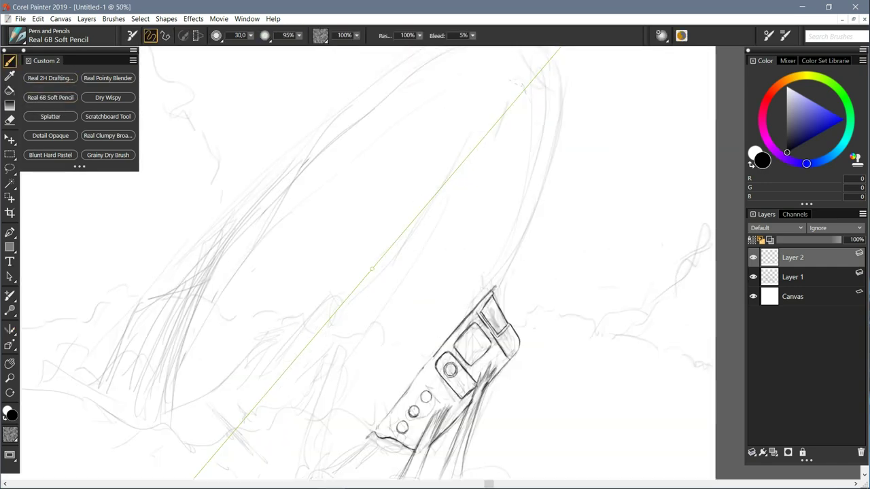
{"action": "left_click_drag", "start_coordinate": [496, 288], "coordinate": [525, 238]}
{"action": "mouse_move", "coordinate": [525, 89]}
{"action": "left_mouse_down"}
{"action": "mouse_move", "coordinate": [541, 110]}
{"action": "mouse_move", "coordinate": [547, 151]}
{"action": "mouse_move", "coordinate": [539, 212]}
{"action": "mouse_move", "coordinate": [514, 259]}
{"action": "left_mouse_up"}
Step: Darken the balloon's edge along the full upper side of the cabin with mirrored strokes
{"action": "mouse_move", "coordinate": [535, 218]}
{"action": "left_mouse_down"}
{"action": "mouse_move", "coordinate": [517, 258]}
{"action": "mouse_move", "coordinate": [416, 378]}
{"action": "left_mouse_up"}
{"action": "left_click_drag", "start_coordinate": [439, 348], "coordinate": [413, 382]}
{"action": "left_click_drag", "start_coordinate": [459, 326], "coordinate": [369, 425]}
{"action": "left_click_drag", "start_coordinate": [428, 360], "coordinate": [367, 430]}
{"action": "left_click_drag", "start_coordinate": [408, 384], "coordinate": [369, 435]}
{"action": "mouse_move", "coordinate": [388, 410]}
{"action": "left_mouse_down"}
{"action": "mouse_move", "coordinate": [367, 433]}
{"action": "mouse_move", "coordinate": [377, 420]}
{"action": "left_mouse_up"}
Step: Try to reinforce the balloon's nose curve down to the cabin and tidy the crossing lines at the tip
{"action": "left_click_drag", "start_coordinate": [491, 286], "coordinate": [520, 245]}
{"action": "left_click_drag", "start_coordinate": [525, 91], "coordinate": [533, 107]}
{"action": "left_click_drag", "start_coordinate": [527, 94], "coordinate": [543, 135]}
{"action": "mouse_move", "coordinate": [535, 105]}
{"action": "left_mouse_down"}
{"action": "mouse_move", "coordinate": [539, 126]}
{"action": "mouse_move", "coordinate": [545, 174]}
{"action": "left_mouse_up"}
{"action": "left_click_drag", "start_coordinate": [545, 153], "coordinate": [526, 227]}
{"action": "key", "text": "n"}
{"action": "left_click_drag", "start_coordinate": [526, 85], "coordinate": [535, 102]}
{"action": "mouse_move", "coordinate": [527, 87]}
{"action": "left_mouse_down"}
{"action": "mouse_move", "coordinate": [542, 112]}
{"action": "mouse_move", "coordinate": [532, 84]}
{"action": "left_mouse_up"}
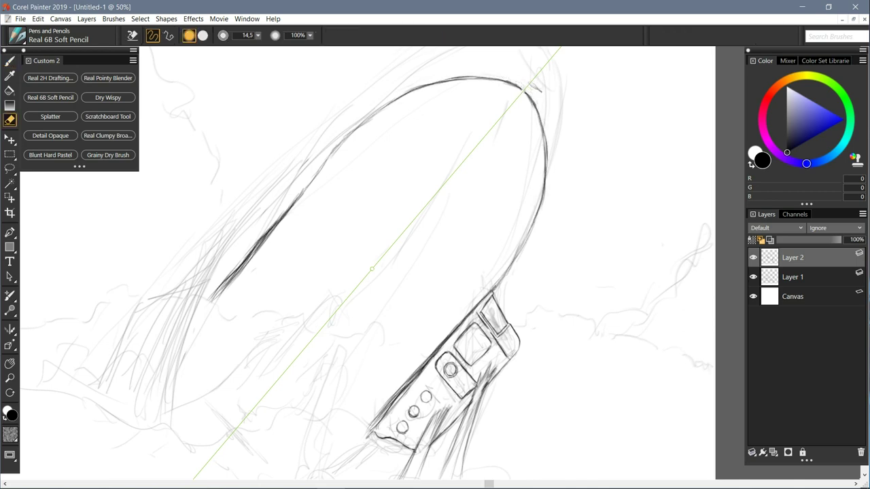
Step: Try to erase the mirrored balloon outline
{"action": "key", "text": "b"}
{"action": "key", "text": "ctrl+minus"}
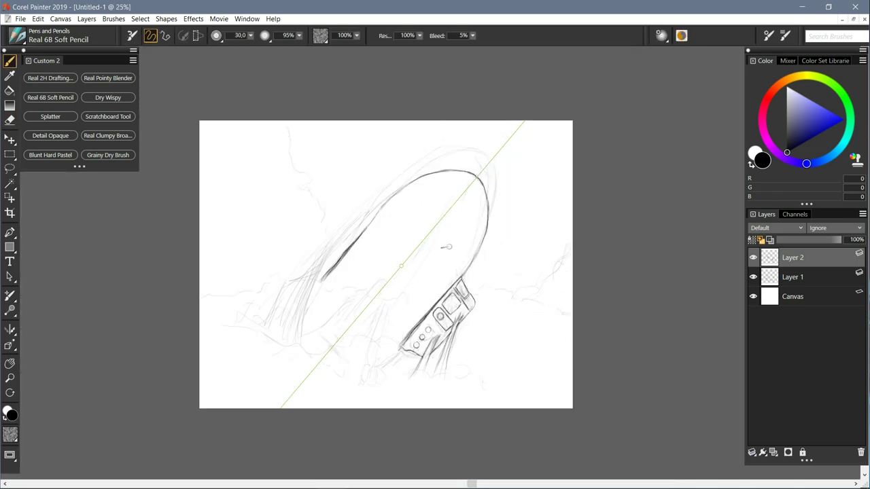
{"action": "key", "text": "n"}
{"action": "mouse_move", "coordinate": [373, 219]}
{"action": "left_mouse_down"}
{"action": "mouse_move", "coordinate": [434, 167]}
{"action": "mouse_move", "coordinate": [466, 162]}
{"action": "mouse_move", "coordinate": [434, 174]}
{"action": "left_mouse_up"}
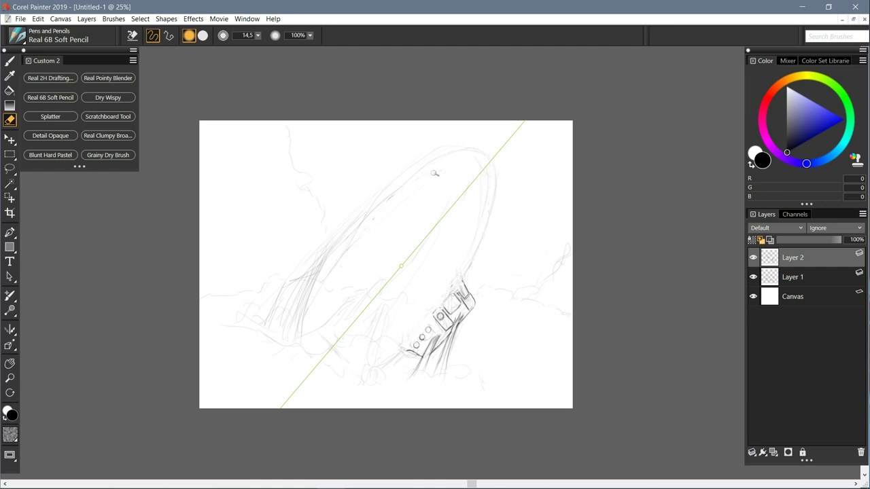
Step: Shift the symmetry axis away from the cabin toward the balloon's far side, keeping its angle
{"action": "key", "text": "b"}
{"action": "left_click", "coordinate": [9, 330]}
{"action": "left_click_drag", "start_coordinate": [401, 266], "coordinate": [388, 255]}
{"action": "key", "text": "b"}
{"action": "key", "text": "ctrl+plus"}
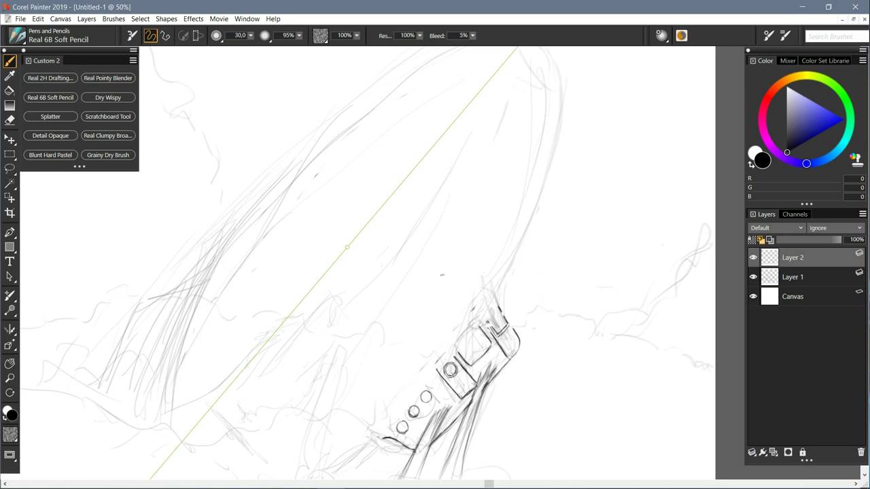
Step: Undo the erasing that damaged the cabin and erase only the balloon's trial outline
{"action": "key", "text": "ctrl+z"}
{"action": "key", "text": "ctrl+z"}
{"action": "key", "text": "ctrl+z"}
{"action": "key", "text": "ctrl+plus"}
{"action": "key", "text": "ctrl+minus"}
{"action": "key", "text": "ctrl+minus"}
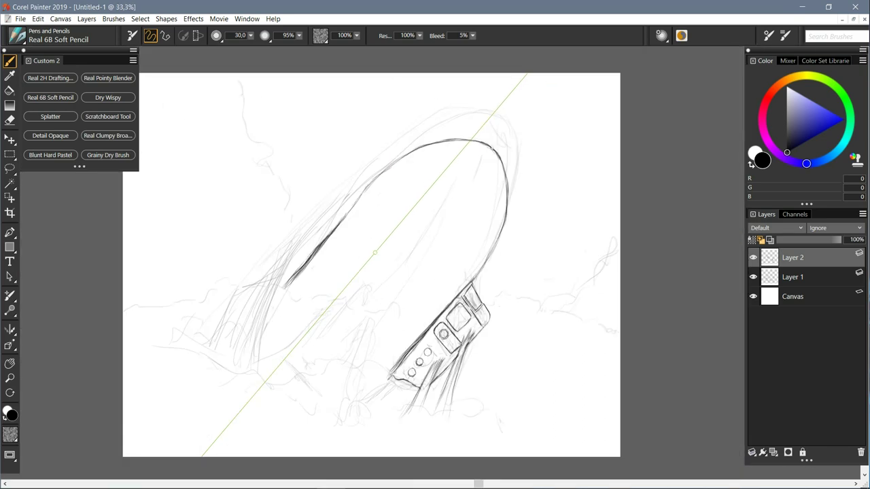
{"action": "key", "text": "n"}
{"action": "mouse_move", "coordinate": [478, 277]}
{"action": "left_mouse_down"}
{"action": "mouse_move", "coordinate": [511, 189]}
{"action": "mouse_move", "coordinate": [478, 143]}
{"action": "mouse_move", "coordinate": [456, 141]}
{"action": "mouse_move", "coordinate": [406, 158]}
{"action": "mouse_move", "coordinate": [372, 185]}
{"action": "mouse_move", "coordinate": [286, 292]}
{"action": "left_mouse_up"}
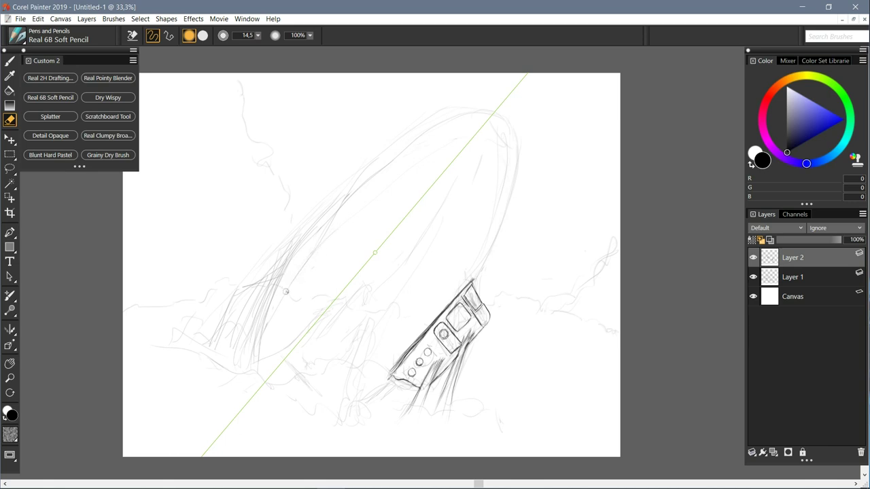
Step: Draw the balloon's rounded nose with mirrored pencil strokes and erase the excess at its tip
{"action": "key", "text": "b"}
{"action": "left_click", "coordinate": [9, 330]}
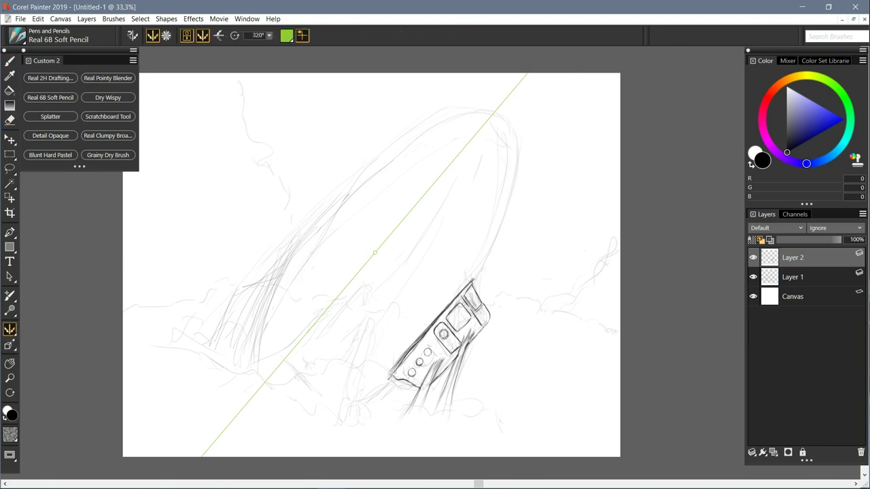
{"action": "key", "text": "b"}
{"action": "mouse_move", "coordinate": [490, 122]}
{"action": "left_mouse_down"}
{"action": "mouse_move", "coordinate": [506, 140]}
{"action": "mouse_move", "coordinate": [515, 183]}
{"action": "left_mouse_up"}
{"action": "mouse_move", "coordinate": [473, 277]}
{"action": "left_mouse_down"}
{"action": "mouse_move", "coordinate": [512, 196]}
{"action": "mouse_move", "coordinate": [496, 124]}
{"action": "mouse_move", "coordinate": [511, 204]}
{"action": "mouse_move", "coordinate": [472, 279]}
{"action": "left_mouse_up"}
{"action": "key", "text": "n"}
{"action": "mouse_move", "coordinate": [492, 117]}
{"action": "left_mouse_down"}
{"action": "mouse_move", "coordinate": [512, 153]}
{"action": "mouse_move", "coordinate": [506, 142]}
{"action": "left_mouse_up"}
{"action": "key", "text": "b"}
Step: Extend the mirrored balloon outline from the nose down to the cabin and along its upper edge
{"action": "mouse_move", "coordinate": [450, 99]}
{"action": "left_mouse_down"}
{"action": "mouse_move", "coordinate": [515, 154]}
{"action": "mouse_move", "coordinate": [515, 173]}
{"action": "left_mouse_up"}
{"action": "left_click_drag", "start_coordinate": [467, 285], "coordinate": [445, 306]}
{"action": "left_click_drag", "start_coordinate": [475, 277], "coordinate": [449, 304]}
{"action": "left_click_drag", "start_coordinate": [457, 300], "coordinate": [418, 343]}
{"action": "left_click_drag", "start_coordinate": [434, 327], "coordinate": [416, 345]}
Step: Continue the balloon's outline behind the cabin with curved, mirrored strokes on both sides
{"action": "left_click_drag", "start_coordinate": [388, 373], "coordinate": [359, 395]}
{"action": "left_click_drag", "start_coordinate": [390, 375], "coordinate": [320, 409]}
{"action": "left_click_drag", "start_coordinate": [246, 266], "coordinate": [230, 333]}
{"action": "left_click_drag", "start_coordinate": [340, 401], "coordinate": [307, 407]}
{"action": "left_click_drag", "start_coordinate": [235, 310], "coordinate": [231, 337]}
{"action": "left_click_drag", "start_coordinate": [387, 375], "coordinate": [316, 412]}
{"action": "left_click_drag", "start_coordinate": [251, 257], "coordinate": [227, 333]}
Step: Draw the balloon's tapering rear outline on both sides, closing it at the tail tip
{"action": "left_click_drag", "start_coordinate": [319, 410], "coordinate": [272, 418]}
{"action": "left_click_drag", "start_coordinate": [224, 336], "coordinate": [224, 381]}
{"action": "left_click_drag", "start_coordinate": [318, 412], "coordinate": [244, 419]}
{"action": "left_click_drag", "start_coordinate": [224, 359], "coordinate": [226, 411]}
{"action": "mouse_move", "coordinate": [325, 411]}
{"action": "left_mouse_down"}
{"action": "mouse_move", "coordinate": [263, 432]}
{"action": "mouse_move", "coordinate": [290, 426]}
{"action": "left_mouse_up"}
{"action": "left_click_drag", "start_coordinate": [392, 378], "coordinate": [360, 409]}
{"action": "mouse_move", "coordinate": [382, 387]}
{"action": "left_mouse_down"}
{"action": "mouse_move", "coordinate": [307, 440]}
{"action": "mouse_move", "coordinate": [265, 447]}
{"action": "left_mouse_up"}
{"action": "left_click_drag", "start_coordinate": [288, 445], "coordinate": [217, 447]}
Step: Erase the surplus lines behind the cabin and along its upper edge
{"action": "key", "text": "n"}
{"action": "mouse_move", "coordinate": [388, 378]}
{"action": "left_mouse_down"}
{"action": "mouse_move", "coordinate": [269, 426]}
{"action": "mouse_move", "coordinate": [245, 426]}
{"action": "left_mouse_up"}
{"action": "key", "text": "b"}
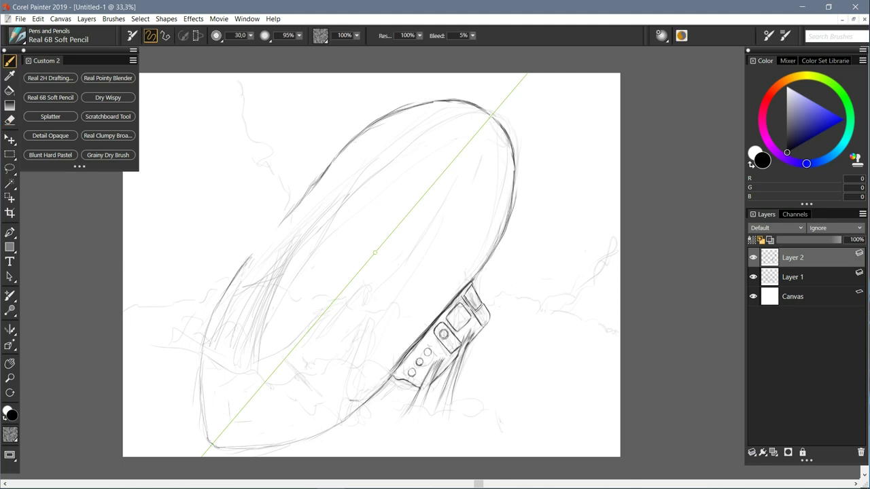
{"action": "key", "text": "n"}
{"action": "mouse_move", "coordinate": [394, 367]}
{"action": "left_mouse_down"}
{"action": "mouse_move", "coordinate": [435, 321]}
{"action": "mouse_move", "coordinate": [388, 374]}
{"action": "left_mouse_up"}
{"action": "key", "text": "b"}
Step: Darken the balloon's tail outline and sketch a mirrored pair of fins on its sides
{"action": "mouse_move", "coordinate": [321, 431]}
{"action": "left_mouse_down"}
{"action": "mouse_move", "coordinate": [262, 446]}
{"action": "mouse_move", "coordinate": [205, 443]}
{"action": "left_mouse_up"}
{"action": "mouse_move", "coordinate": [194, 297]}
{"action": "left_mouse_down"}
{"action": "mouse_move", "coordinate": [221, 294]}
{"action": "mouse_move", "coordinate": [171, 342]}
{"action": "left_mouse_up"}
{"action": "mouse_move", "coordinate": [195, 298]}
{"action": "left_mouse_down"}
{"action": "mouse_move", "coordinate": [163, 356]}
{"action": "mouse_move", "coordinate": [200, 380]}
{"action": "left_mouse_up"}
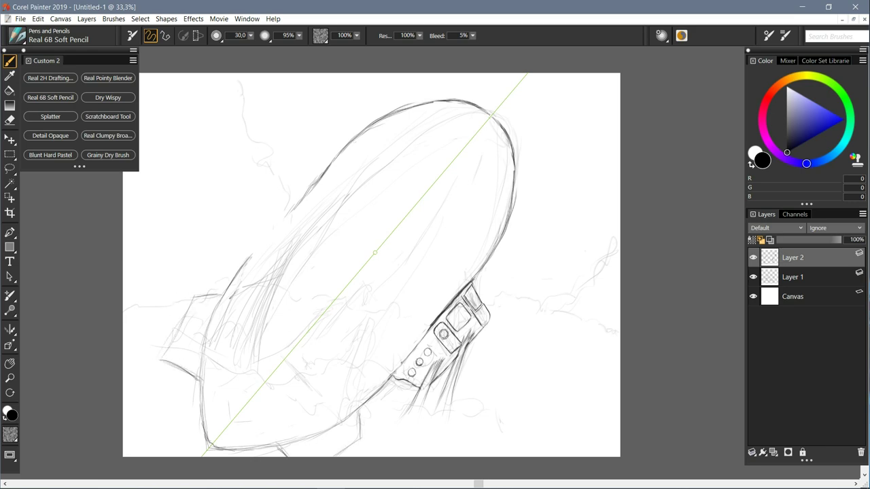
Step: Draw a narrow, tapered central fin along the symmetry axis near the tail
{"action": "left_click_drag", "start_coordinate": [294, 347], "coordinate": [231, 398]}
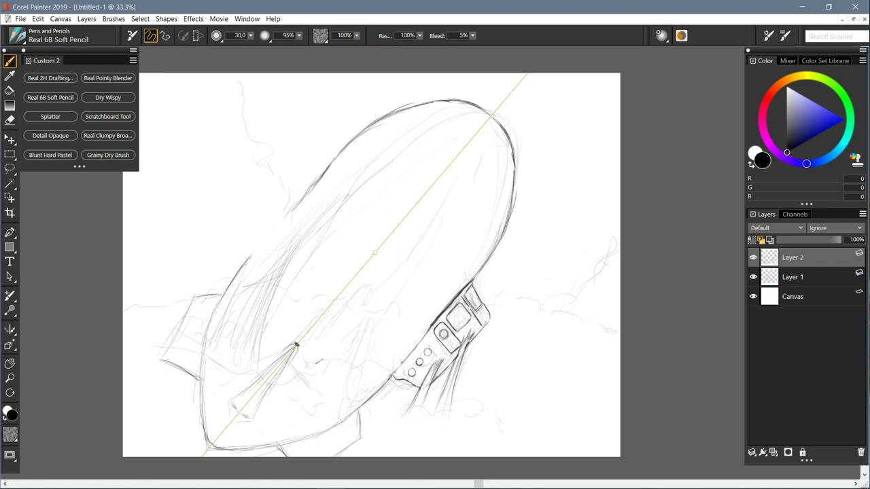
{"action": "mouse_move", "coordinate": [276, 360]}
{"action": "left_mouse_down"}
{"action": "mouse_move", "coordinate": [296, 345]}
{"action": "mouse_move", "coordinate": [243, 415]}
{"action": "left_mouse_up"}
{"action": "left_click_drag", "start_coordinate": [272, 371], "coordinate": [231, 406]}
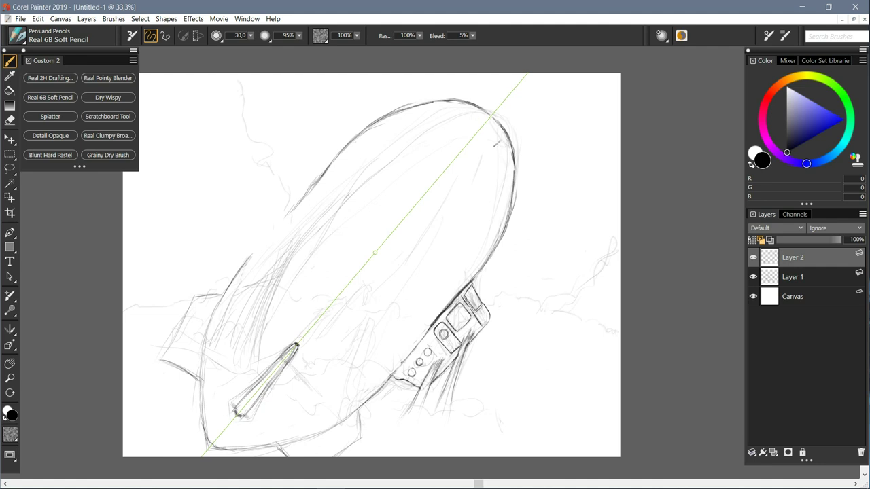
Step: Draw curved lengthwise seams from nose to tail on both halves of the balloon, plus a centre line along the axis
{"action": "mouse_move", "coordinate": [490, 128]}
{"action": "left_mouse_down"}
{"action": "mouse_move", "coordinate": [492, 166]}
{"action": "mouse_move", "coordinate": [472, 236]}
{"action": "mouse_move", "coordinate": [375, 359]}
{"action": "mouse_move", "coordinate": [320, 404]}
{"action": "mouse_move", "coordinate": [215, 443]}
{"action": "left_mouse_up"}
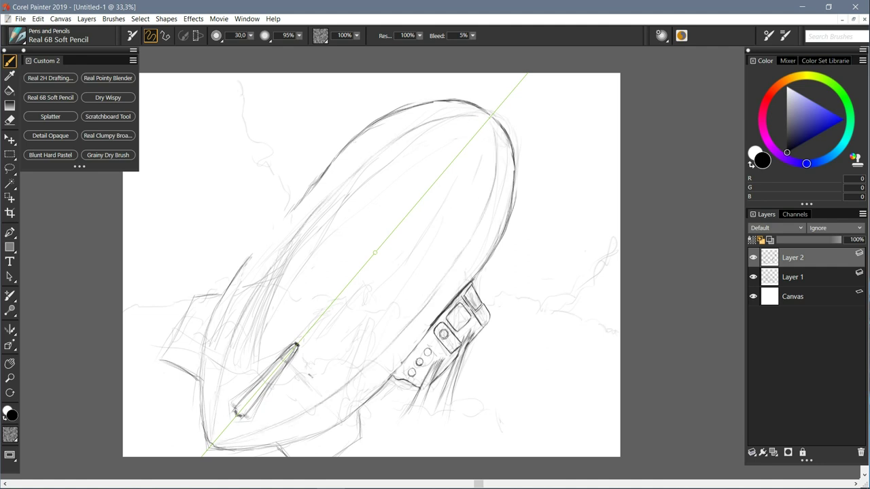
{"action": "mouse_move", "coordinate": [491, 118]}
{"action": "left_mouse_down"}
{"action": "mouse_move", "coordinate": [485, 156]}
{"action": "mouse_move", "coordinate": [427, 192]}
{"action": "mouse_move", "coordinate": [465, 205]}
{"action": "left_mouse_up"}
{"action": "left_click_drag", "start_coordinate": [487, 119], "coordinate": [407, 161]}
{"action": "left_click_drag", "start_coordinate": [470, 183], "coordinate": [439, 235]}
{"action": "left_click_drag", "start_coordinate": [429, 145], "coordinate": [357, 211]}
{"action": "left_click_drag", "start_coordinate": [430, 248], "coordinate": [339, 362]}
{"action": "left_click_drag", "start_coordinate": [360, 336], "coordinate": [269, 409]}
{"action": "left_click_drag", "start_coordinate": [315, 377], "coordinate": [234, 433]}
{"action": "left_click_drag", "start_coordinate": [488, 121], "coordinate": [421, 200]}
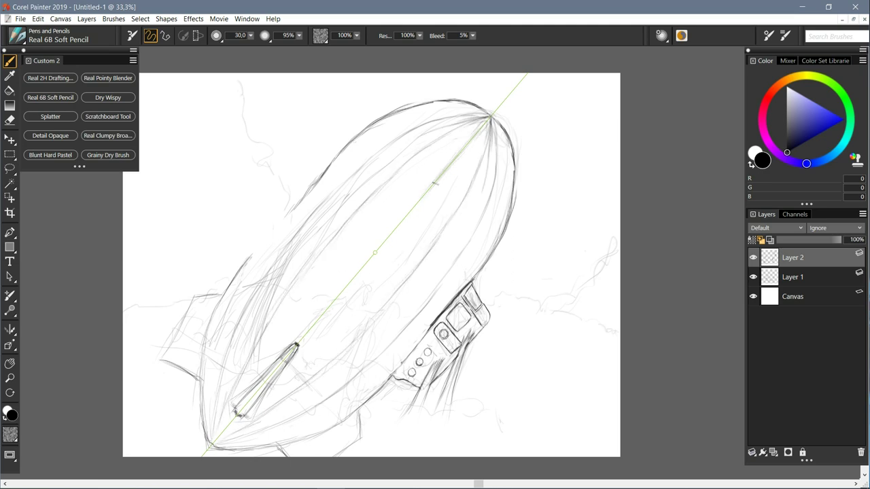
{"action": "left_click_drag", "start_coordinate": [394, 231], "coordinate": [316, 321]}
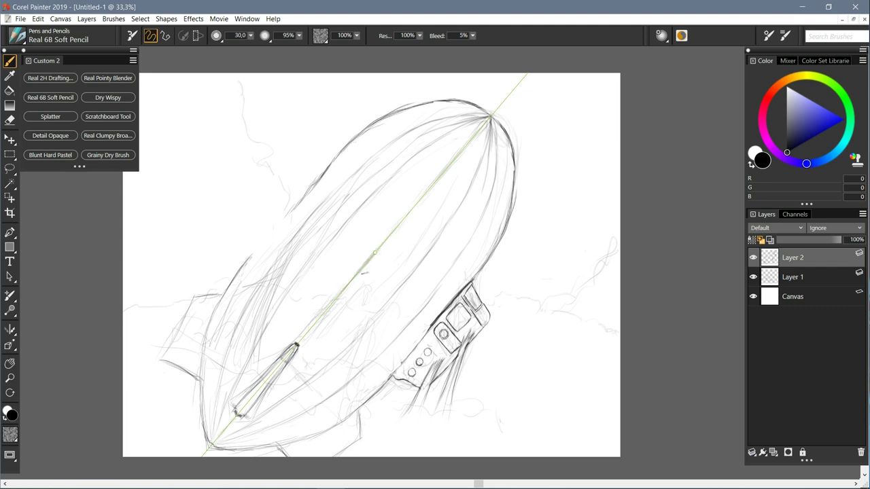
Step: Draw cross seams at intervals across the balloon's body from the front to the rear
{"action": "mouse_move", "coordinate": [297, 212]}
{"action": "left_mouse_down"}
{"action": "mouse_move", "coordinate": [419, 317]}
{"action": "mouse_move", "coordinate": [364, 275]}
{"action": "left_mouse_up"}
{"action": "key", "text": "ctrl+z"}
{"action": "key", "text": "ctrl+z"}
{"action": "left_click_drag", "start_coordinate": [333, 160], "coordinate": [472, 278]}
{"action": "left_click_drag", "start_coordinate": [390, 120], "coordinate": [503, 217]}
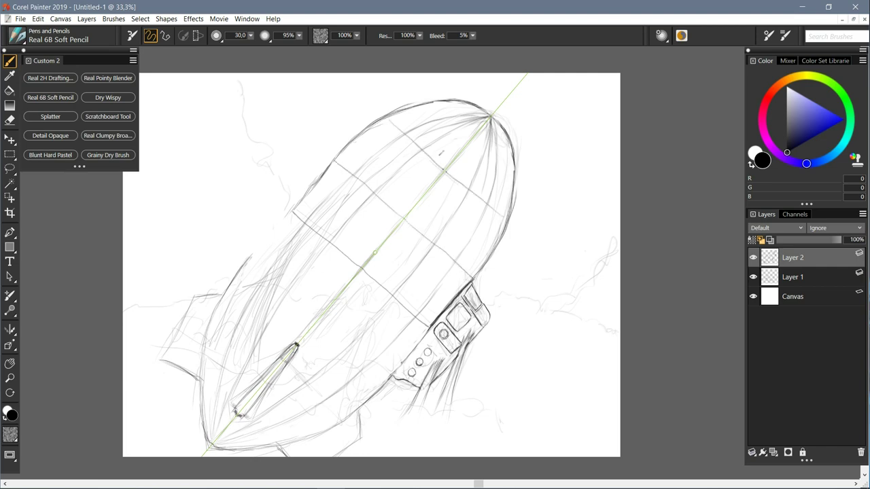
{"action": "left_click_drag", "start_coordinate": [250, 258], "coordinate": [390, 377]}
{"action": "left_click_drag", "start_coordinate": [227, 294], "coordinate": [359, 404]}
Step: Draw cap lines across the balloon's tail and nose and close the gap in its upper outline
{"action": "mouse_move", "coordinate": [202, 381]}
{"action": "left_mouse_down"}
{"action": "mouse_move", "coordinate": [237, 408]}
{"action": "mouse_move", "coordinate": [221, 435]}
{"action": "left_mouse_up"}
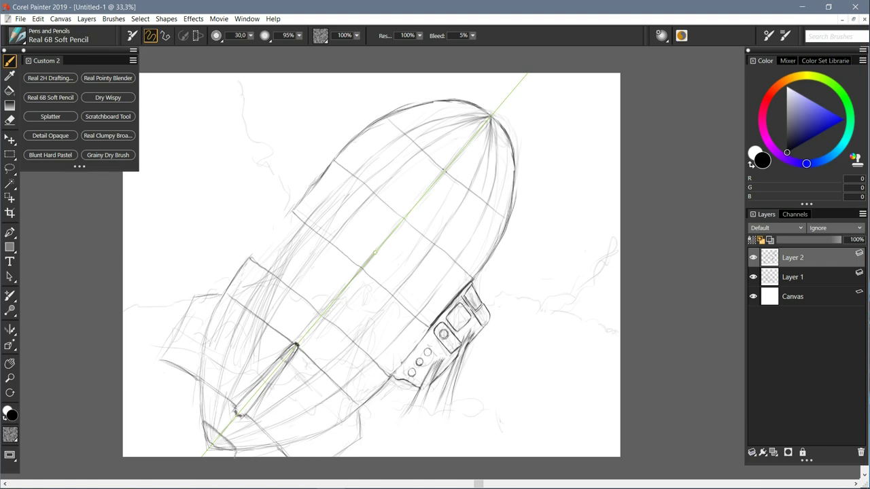
{"action": "left_click_drag", "start_coordinate": [469, 117], "coordinate": [488, 130]}
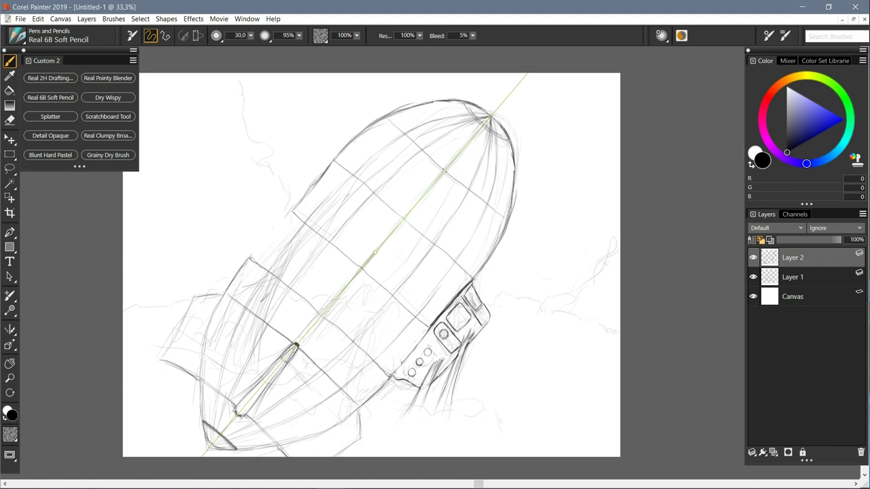
{"action": "left_click_drag", "start_coordinate": [293, 208], "coordinate": [232, 271]}
{"action": "left_click_drag", "start_coordinate": [470, 409], "coordinate": [515, 412]}
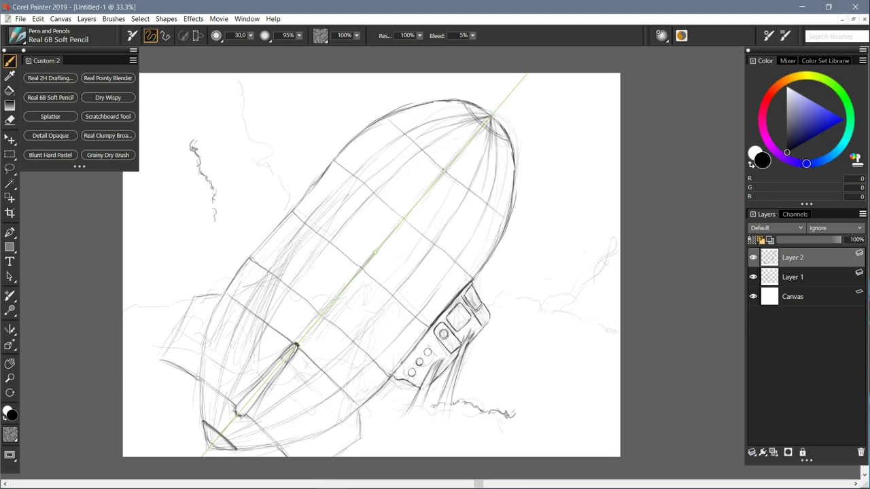
{"action": "left_click_drag", "start_coordinate": [409, 415], "coordinate": [330, 393]}
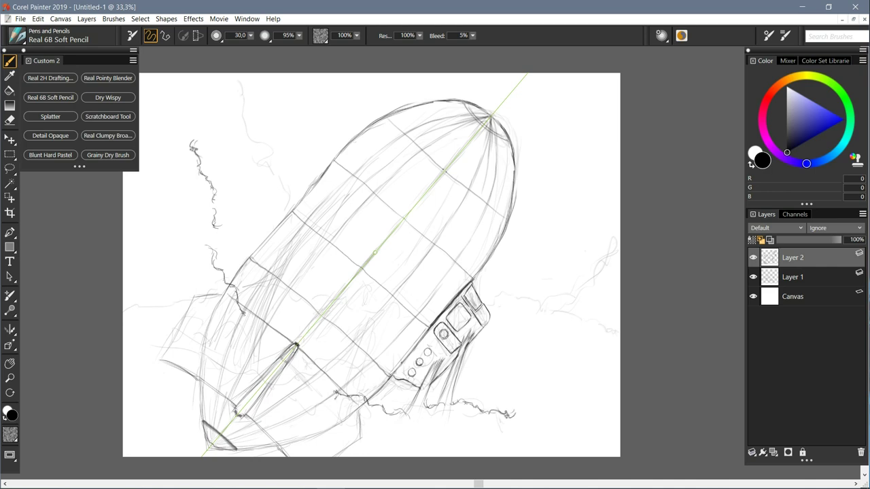
{"action": "key", "text": "ctrl+z"}
{"action": "key", "text": "ctrl+z"}
{"action": "key", "text": "ctrl+z"}
{"action": "key", "text": "ctrl+z"}
{"action": "key", "text": "ctrl+z"}
{"action": "key", "text": "ctrl+z"}
{"action": "key", "text": "ctrl+z"}
{"action": "key", "text": "ctrl+z"}
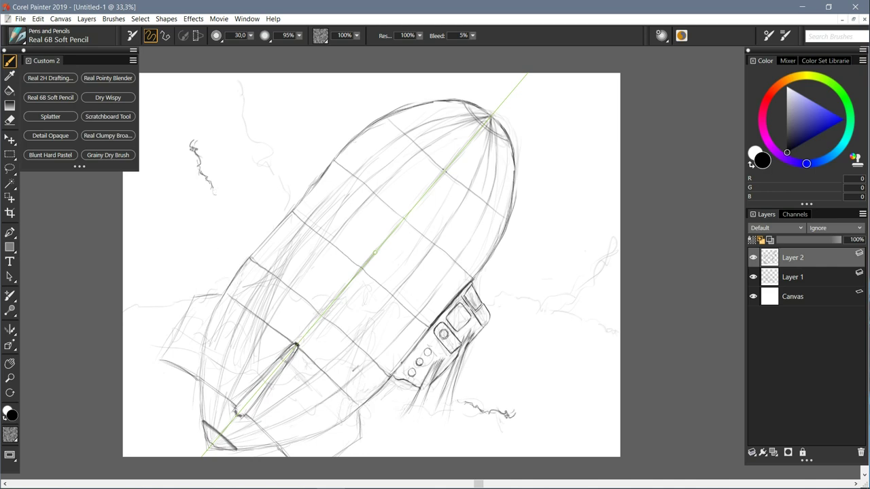
{"action": "key", "text": "ctrl+z"}
{"action": "key", "text": "ctrl+z"}
Step: Turn off mirror painting and draw a puffy cloud outline across the balloon's tail and below the cabin
{"action": "left_click", "coordinate": [9, 330]}
{"action": "left_click", "coordinate": [174, 36]}
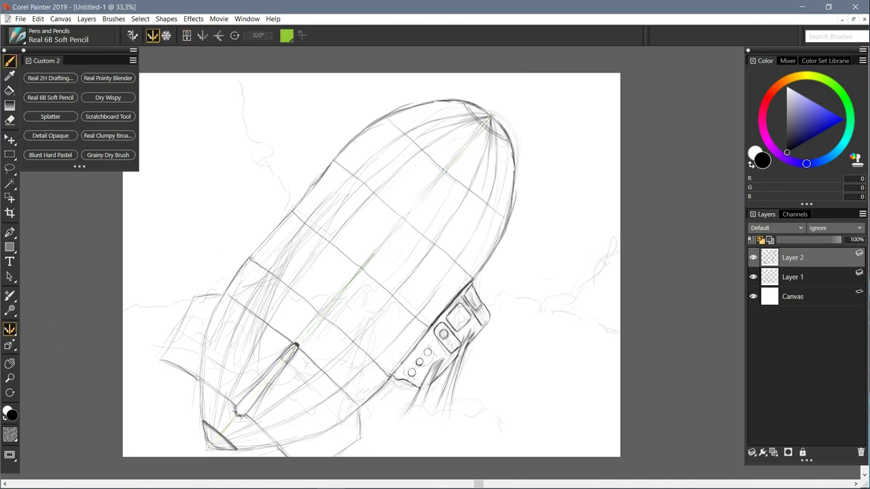
{"action": "left_click", "coordinate": [10, 61]}
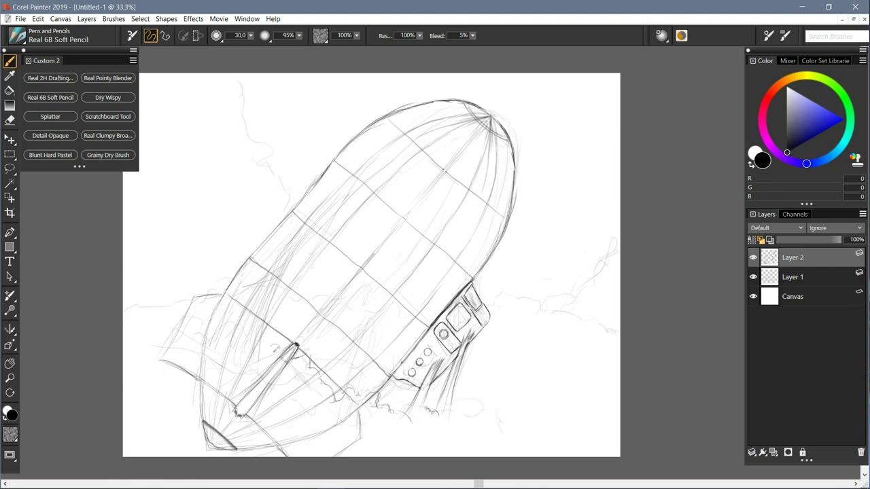
{"action": "left_click_drag", "start_coordinate": [200, 360], "coordinate": [150, 392]}
Step: Erase the parts of the balloon's tail and fins that lie below the new cloud line
{"action": "key", "text": "n"}
{"action": "mouse_move", "coordinate": [351, 398]}
{"action": "left_mouse_down"}
{"action": "mouse_move", "coordinate": [294, 440]}
{"action": "mouse_move", "coordinate": [334, 426]}
{"action": "mouse_move", "coordinate": [224, 460]}
{"action": "left_mouse_up"}
{"action": "mouse_move", "coordinate": [289, 396]}
{"action": "left_mouse_down"}
{"action": "mouse_move", "coordinate": [268, 418]}
{"action": "mouse_move", "coordinate": [314, 395]}
{"action": "mouse_move", "coordinate": [262, 384]}
{"action": "mouse_move", "coordinate": [256, 411]}
{"action": "mouse_move", "coordinate": [222, 445]}
{"action": "mouse_move", "coordinate": [248, 354]}
{"action": "mouse_move", "coordinate": [239, 374]}
{"action": "mouse_move", "coordinate": [204, 397]}
{"action": "left_mouse_up"}
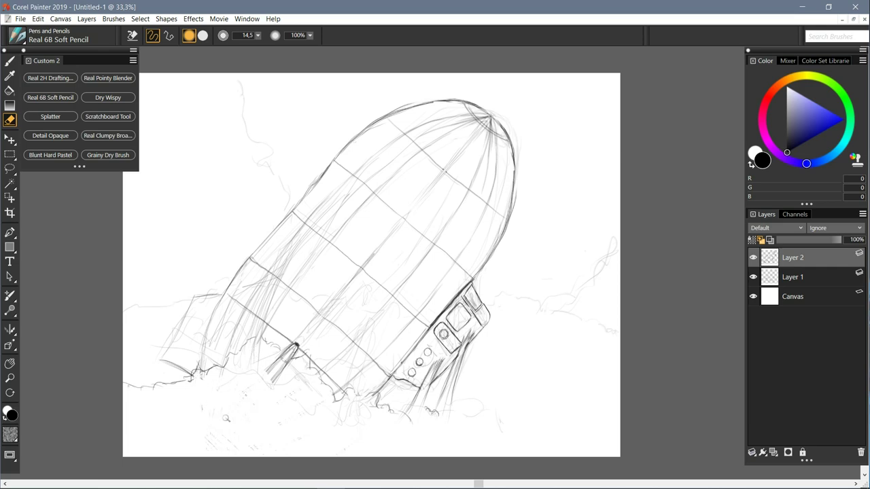
Step: Sketch long diagonal pencil strokes along the left fin down to the clouds and erase stray marks on it
{"action": "key", "text": "b"}
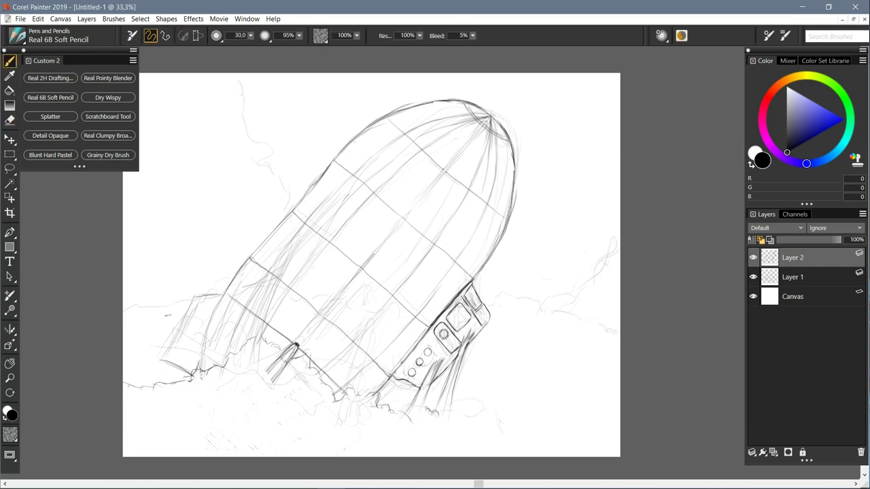
{"action": "left_click_drag", "start_coordinate": [204, 303], "coordinate": [166, 378]}
{"action": "left_click_drag", "start_coordinate": [192, 318], "coordinate": [151, 382]}
{"action": "left_click_drag", "start_coordinate": [214, 296], "coordinate": [174, 375]}
{"action": "left_click_drag", "start_coordinate": [197, 329], "coordinate": [175, 364]}
{"action": "key", "text": "n"}
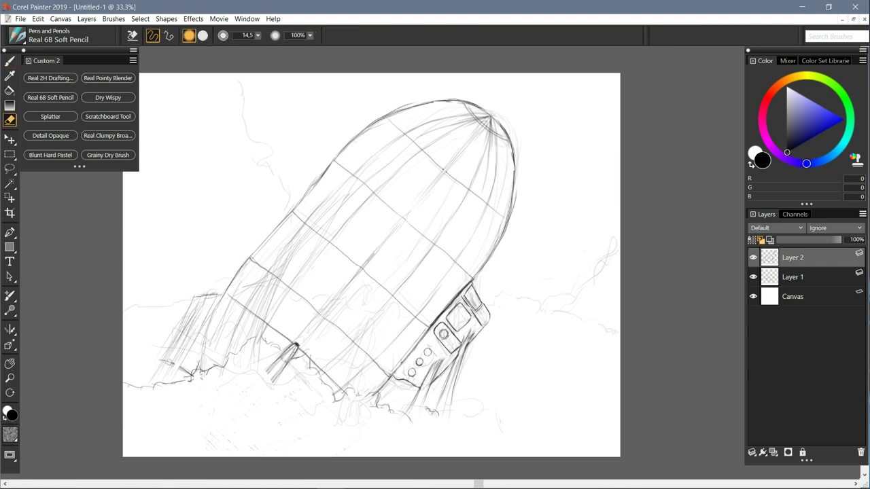
{"action": "key", "text": "b"}
{"action": "key", "text": "n"}
{"action": "left_click_drag", "start_coordinate": [204, 307], "coordinate": [185, 340]}
Step: Draw repeated diagonal strokes building up a larger central fin from the middle of the balloon toward its tail
{"action": "key", "text": "b"}
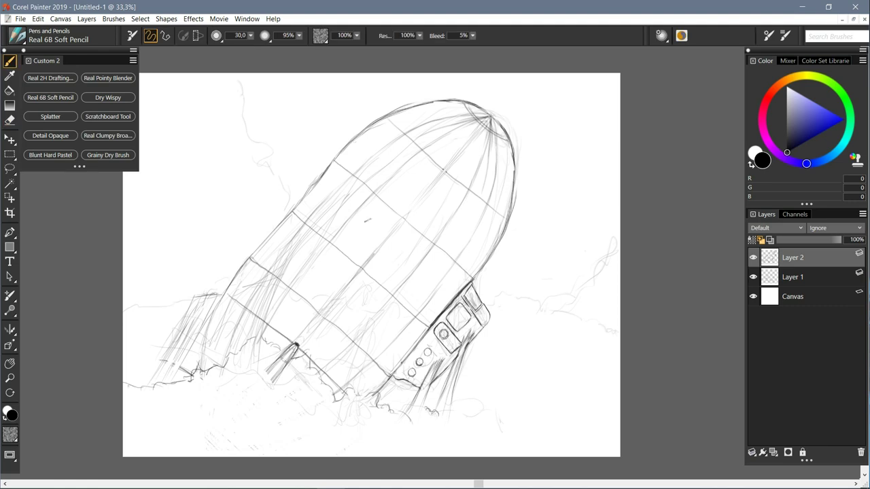
{"action": "left_click_drag", "start_coordinate": [371, 262], "coordinate": [309, 345]}
{"action": "left_click_drag", "start_coordinate": [359, 282], "coordinate": [317, 341]}
{"action": "left_click_drag", "start_coordinate": [366, 268], "coordinate": [315, 352]}
{"action": "left_click_drag", "start_coordinate": [373, 260], "coordinate": [325, 345]}
{"action": "left_click_drag", "start_coordinate": [363, 278], "coordinate": [313, 364]}
{"action": "left_click_drag", "start_coordinate": [368, 266], "coordinate": [328, 357]}
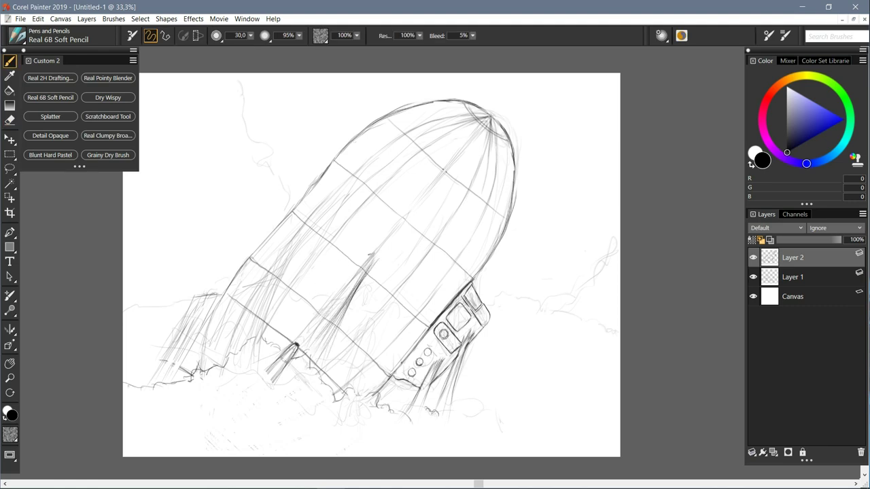
Step: Extend both edges of the central fin down into the clouds and erase stray lines around it
{"action": "left_click_drag", "start_coordinate": [370, 239], "coordinate": [316, 323]}
{"action": "mouse_move", "coordinate": [343, 279]}
{"action": "left_mouse_down"}
{"action": "mouse_move", "coordinate": [299, 357]}
{"action": "mouse_move", "coordinate": [343, 298]}
{"action": "mouse_move", "coordinate": [324, 338]}
{"action": "mouse_move", "coordinate": [317, 397]}
{"action": "left_mouse_up"}
{"action": "key", "text": "n"}
{"action": "key", "text": "b"}
{"action": "left_click_drag", "start_coordinate": [329, 350], "coordinate": [312, 414]}
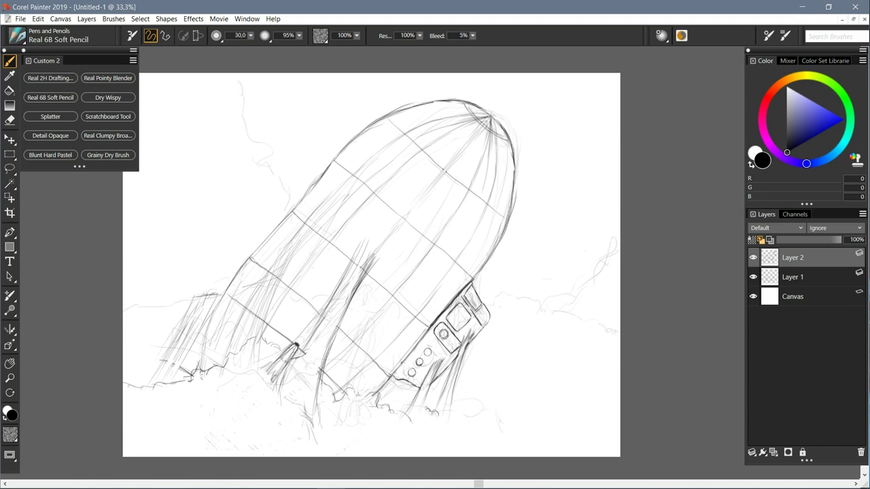
{"action": "key", "text": "n"}
{"action": "key", "text": "b"}
{"action": "key", "text": "n"}
{"action": "left_click_drag", "start_coordinate": [367, 264], "coordinate": [350, 283]}
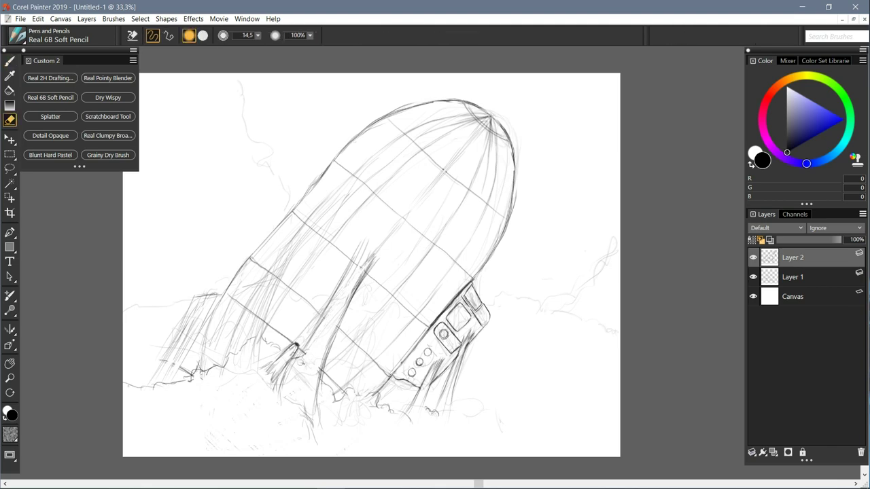
Step: Draw a long, narrow loop hanging from the balloon's nose down to the clouds and back up to the cabin's front
{"action": "key", "text": "b"}
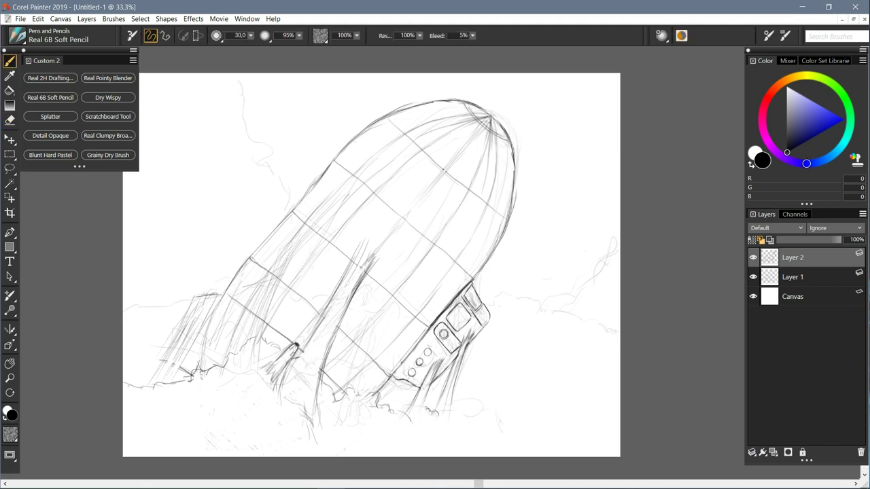
{"action": "left_click_drag", "start_coordinate": [515, 154], "coordinate": [542, 219]}
{"action": "left_click_drag", "start_coordinate": [484, 321], "coordinate": [504, 359]}
{"action": "mouse_move", "coordinate": [519, 150]}
{"action": "left_mouse_down"}
{"action": "mouse_move", "coordinate": [531, 144]}
{"action": "mouse_move", "coordinate": [530, 349]}
{"action": "mouse_move", "coordinate": [534, 279]}
{"action": "left_mouse_up"}
{"action": "left_click_drag", "start_coordinate": [507, 131], "coordinate": [520, 218]}
{"action": "left_click_drag", "start_coordinate": [516, 155], "coordinate": [533, 351]}
{"action": "left_click_drag", "start_coordinate": [525, 283], "coordinate": [532, 351]}
{"action": "mouse_move", "coordinate": [531, 305]}
{"action": "left_mouse_down"}
{"action": "mouse_move", "coordinate": [530, 367]}
{"action": "mouse_move", "coordinate": [511, 389]}
{"action": "left_mouse_up"}
{"action": "left_click_drag", "start_coordinate": [490, 322], "coordinate": [504, 370]}
{"action": "left_click_drag", "start_coordinate": [496, 341], "coordinate": [514, 391]}
Step: Erase the stray strokes along the outer edge of the hanging loop
{"action": "key", "text": "n"}
{"action": "left_click_drag", "start_coordinate": [534, 332], "coordinate": [529, 360]}
{"action": "left_click_drag", "start_coordinate": [542, 269], "coordinate": [536, 346]}
{"action": "left_click_drag", "start_coordinate": [518, 137], "coordinate": [540, 221]}
Step: Darken the upper-left cloud edge where it meets the balloon and rework the balloon's upper outline
{"action": "key", "text": "b"}
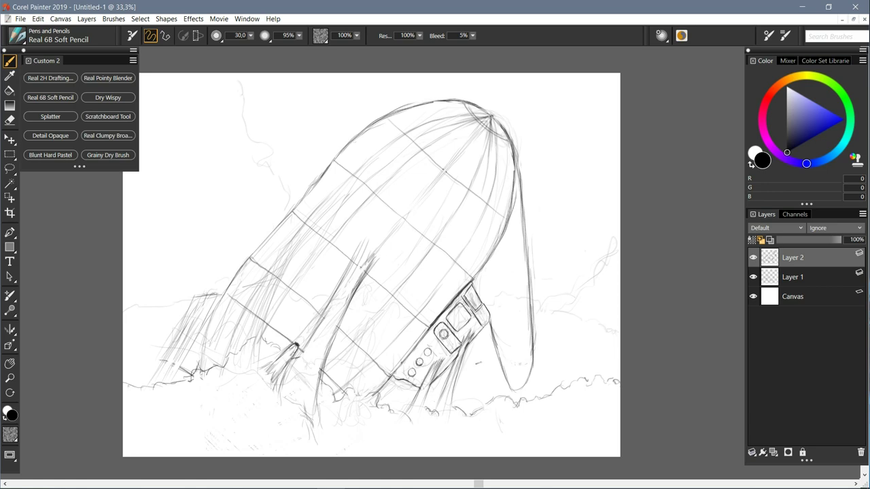
{"action": "left_click_drag", "start_coordinate": [256, 154], "coordinate": [288, 202]}
{"action": "left_click_drag", "start_coordinate": [334, 159], "coordinate": [254, 255]}
{"action": "key", "text": "n"}
{"action": "left_click_drag", "start_coordinate": [332, 184], "coordinate": [297, 206]}
Step: Redraw the balloon's upper outline as a fuller curve down to the left fin and erase the old contour inside it
{"action": "key", "text": "b"}
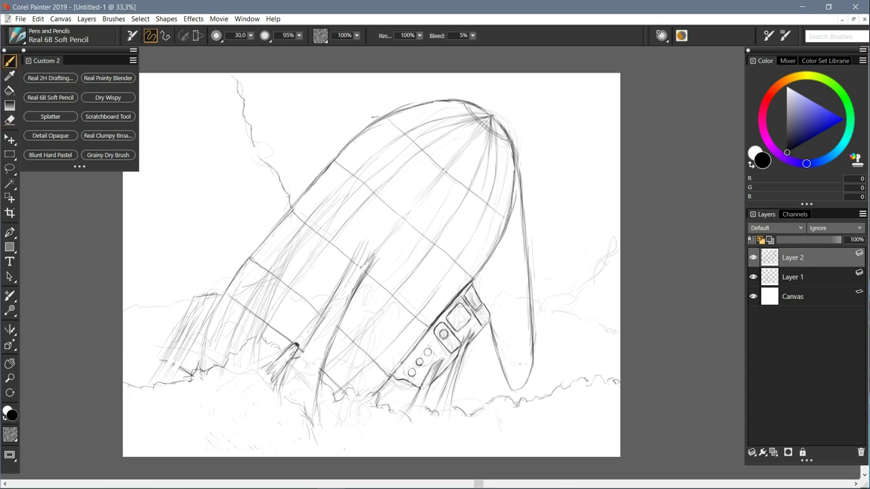
{"action": "mouse_move", "coordinate": [377, 121]}
{"action": "left_mouse_down"}
{"action": "mouse_move", "coordinate": [289, 197]}
{"action": "mouse_move", "coordinate": [211, 314]}
{"action": "left_mouse_up"}
{"action": "key", "text": "e"}
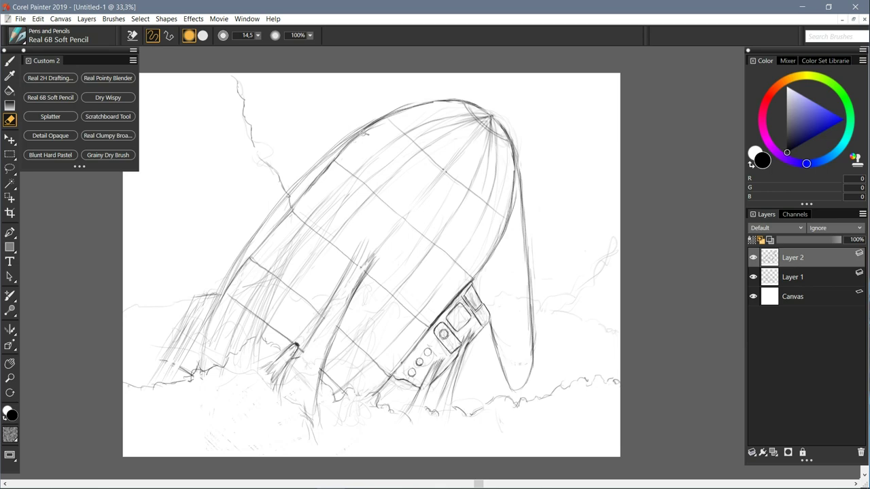
{"action": "mouse_move", "coordinate": [362, 138]}
{"action": "left_mouse_down"}
{"action": "mouse_move", "coordinate": [329, 178]}
{"action": "mouse_move", "coordinate": [301, 187]}
{"action": "mouse_move", "coordinate": [270, 237]}
{"action": "left_mouse_up"}
{"action": "key", "text": "b"}
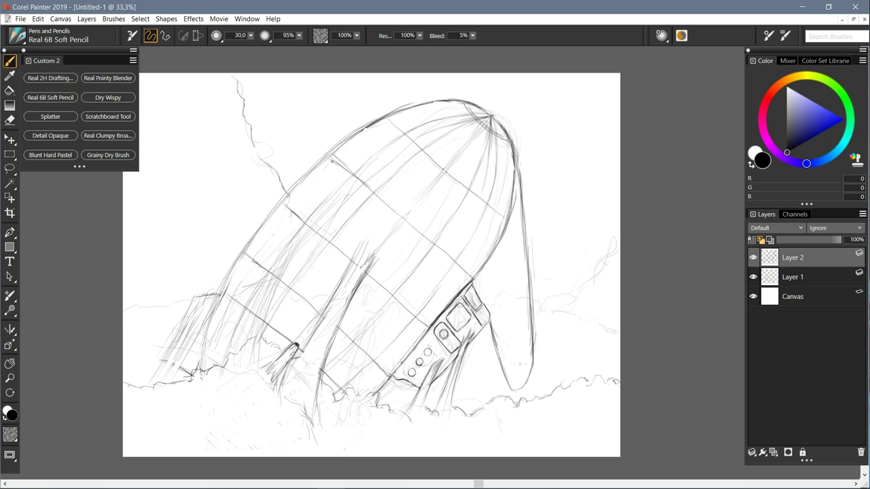
Step: Erase the lengthwise and cross seams from the balloon's body, enlarging the eraser to 45.3 for the remaining lines
{"action": "key", "text": "e"}
{"action": "mouse_move", "coordinate": [462, 112]}
{"action": "left_mouse_down"}
{"action": "mouse_move", "coordinate": [454, 121]}
{"action": "mouse_move", "coordinate": [481, 121]}
{"action": "mouse_move", "coordinate": [487, 144]}
{"action": "mouse_move", "coordinate": [485, 226]}
{"action": "mouse_move", "coordinate": [482, 211]}
{"action": "left_mouse_up"}
{"action": "mouse_move", "coordinate": [464, 176]}
{"action": "left_mouse_down"}
{"action": "mouse_move", "coordinate": [431, 182]}
{"action": "mouse_move", "coordinate": [470, 269]}
{"action": "mouse_move", "coordinate": [405, 329]}
{"action": "mouse_move", "coordinate": [375, 381]}
{"action": "mouse_move", "coordinate": [364, 350]}
{"action": "mouse_move", "coordinate": [354, 376]}
{"action": "left_mouse_up"}
{"action": "mouse_move", "coordinate": [379, 287]}
{"action": "left_mouse_down"}
{"action": "mouse_move", "coordinate": [439, 233]}
{"action": "mouse_move", "coordinate": [420, 289]}
{"action": "mouse_move", "coordinate": [406, 245]}
{"action": "left_mouse_up"}
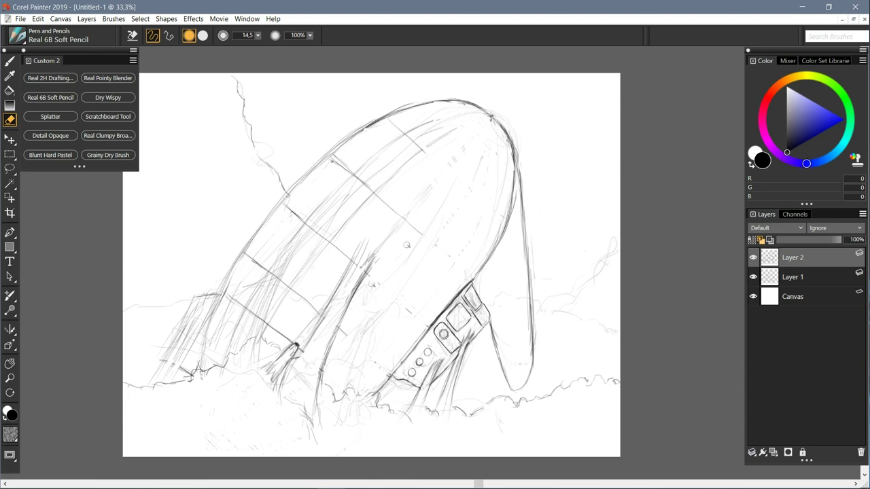
{"action": "mouse_move", "coordinate": [258, 35]}
{"action": "left_mouse_down"}
{"action": "mouse_move", "coordinate": [259, 61]}
{"action": "mouse_move", "coordinate": [357, 59]}
{"action": "left_mouse_up"}
{"action": "mouse_move", "coordinate": [448, 134]}
{"action": "left_mouse_down"}
{"action": "mouse_move", "coordinate": [407, 124]}
{"action": "mouse_move", "coordinate": [326, 168]}
{"action": "mouse_move", "coordinate": [418, 213]}
{"action": "mouse_move", "coordinate": [411, 178]}
{"action": "mouse_move", "coordinate": [455, 199]}
{"action": "mouse_move", "coordinate": [323, 259]}
{"action": "mouse_move", "coordinate": [348, 250]}
{"action": "mouse_move", "coordinate": [325, 187]}
{"action": "mouse_move", "coordinate": [272, 223]}
{"action": "mouse_move", "coordinate": [245, 264]}
{"action": "mouse_move", "coordinate": [234, 317]}
{"action": "mouse_move", "coordinate": [267, 331]}
{"action": "mouse_move", "coordinate": [310, 323]}
{"action": "left_mouse_up"}
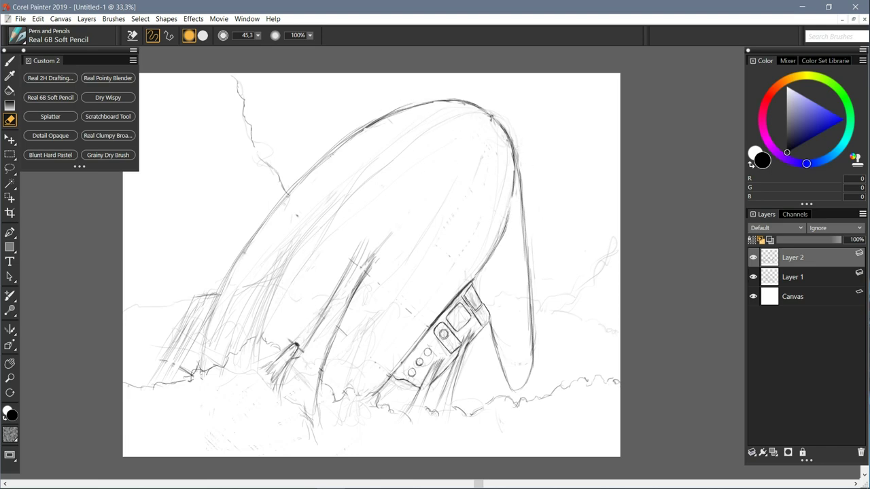
Step: Redraw the balloon's nose as a rounder, fuller curve and erase the leftover marks near the upper outline
{"action": "key", "text": "b"}
{"action": "left_click_drag", "start_coordinate": [515, 163], "coordinate": [502, 240]}
{"action": "left_click_drag", "start_coordinate": [510, 140], "coordinate": [435, 103]}
{"action": "mouse_move", "coordinate": [495, 117]}
{"action": "left_mouse_down"}
{"action": "mouse_move", "coordinate": [439, 97]}
{"action": "mouse_move", "coordinate": [373, 120]}
{"action": "mouse_move", "coordinate": [468, 106]}
{"action": "mouse_move", "coordinate": [503, 146]}
{"action": "mouse_move", "coordinate": [418, 95]}
{"action": "mouse_move", "coordinate": [327, 160]}
{"action": "left_mouse_up"}
{"action": "key", "text": "n"}
{"action": "left_click", "coordinate": [299, 214]}
{"action": "mouse_move", "coordinate": [387, 122]}
{"action": "left_mouse_down"}
{"action": "mouse_move", "coordinate": [362, 137]}
{"action": "mouse_move", "coordinate": [398, 105]}
{"action": "left_mouse_up"}
Step: Draw a second cloud edge from the canvas's right side toward the cabin and darken the balloon's upper outline
{"action": "key", "text": "b"}
{"action": "mouse_move", "coordinate": [618, 382]}
{"action": "left_mouse_down"}
{"action": "mouse_move", "coordinate": [488, 377]}
{"action": "mouse_move", "coordinate": [456, 386]}
{"action": "left_mouse_up"}
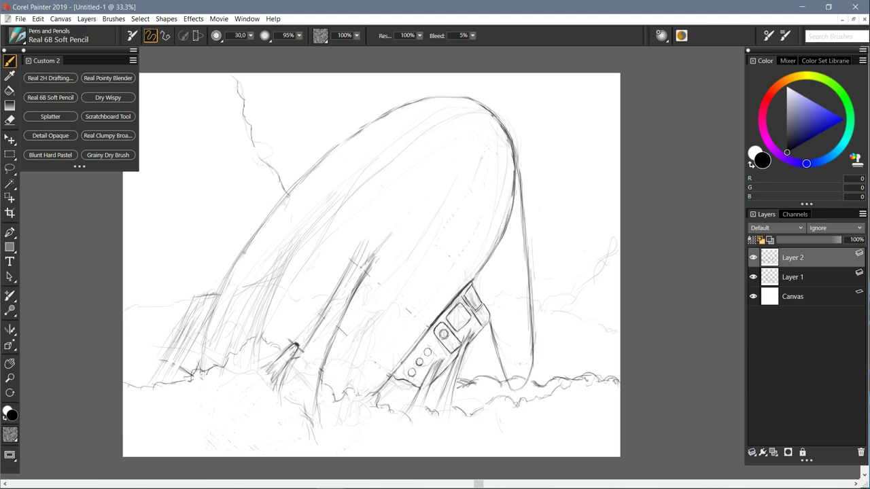
{"action": "mouse_move", "coordinate": [384, 117]}
{"action": "left_mouse_down"}
{"action": "mouse_move", "coordinate": [340, 146]}
{"action": "mouse_move", "coordinate": [264, 224]}
{"action": "mouse_move", "coordinate": [208, 323]}
{"action": "mouse_move", "coordinate": [200, 359]}
{"action": "left_mouse_up"}
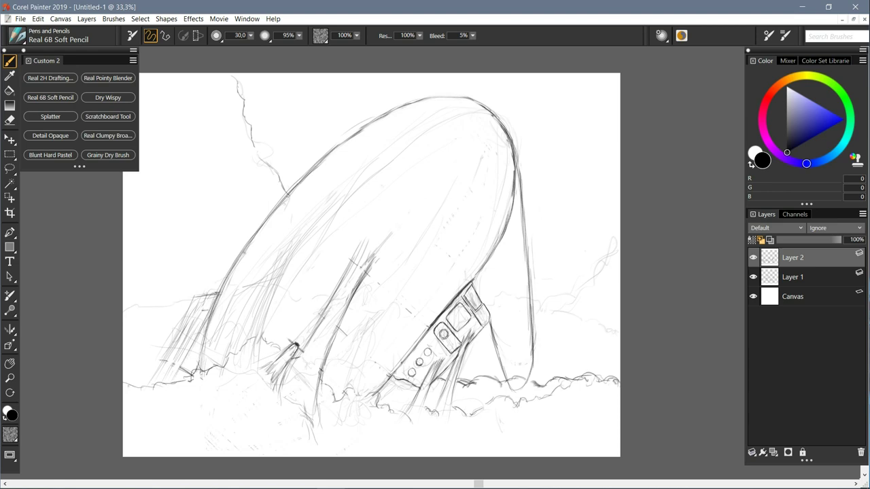
Step: Strengthen the edges of the left fin and add shading strokes inside it
{"action": "left_click_drag", "start_coordinate": [198, 294], "coordinate": [154, 358]}
{"action": "left_click_drag", "start_coordinate": [197, 316], "coordinate": [145, 384]}
{"action": "left_click_drag", "start_coordinate": [201, 314], "coordinate": [184, 338]}
Step: Redraw the upper-left cloud edge, erase its old line and hide Layer 1
{"action": "left_click_drag", "start_coordinate": [246, 76], "coordinate": [244, 116]}
{"action": "left_click_drag", "start_coordinate": [245, 108], "coordinate": [265, 166]}
{"action": "left_click", "coordinate": [10, 120]}
{"action": "left_click_drag", "start_coordinate": [238, 85], "coordinate": [239, 78]}
{"action": "left_click", "coordinate": [753, 277]}
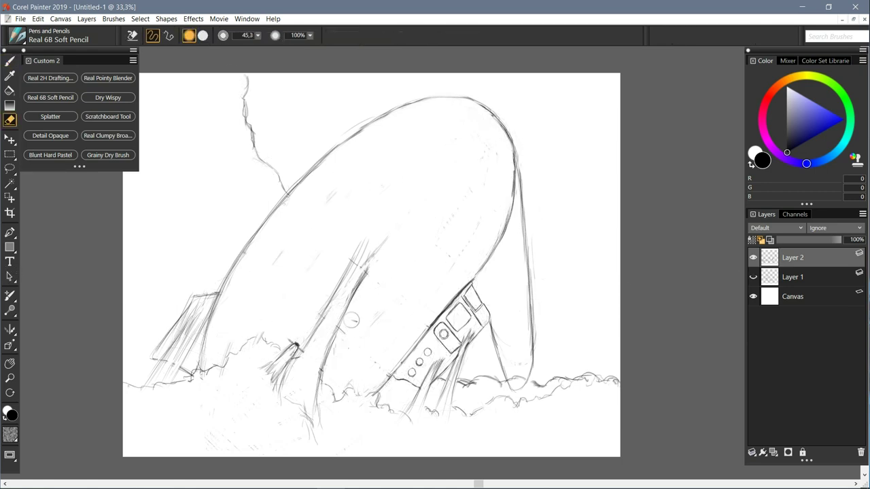
Step: Add puffy cloud contours around the central fin's tip and the left fin's base, erasing the rough lines there
{"action": "key", "text": "b"}
{"action": "mouse_move", "coordinate": [333, 428]}
{"action": "left_mouse_down"}
{"action": "mouse_move", "coordinate": [320, 436]}
{"action": "mouse_move", "coordinate": [322, 445]}
{"action": "left_mouse_up"}
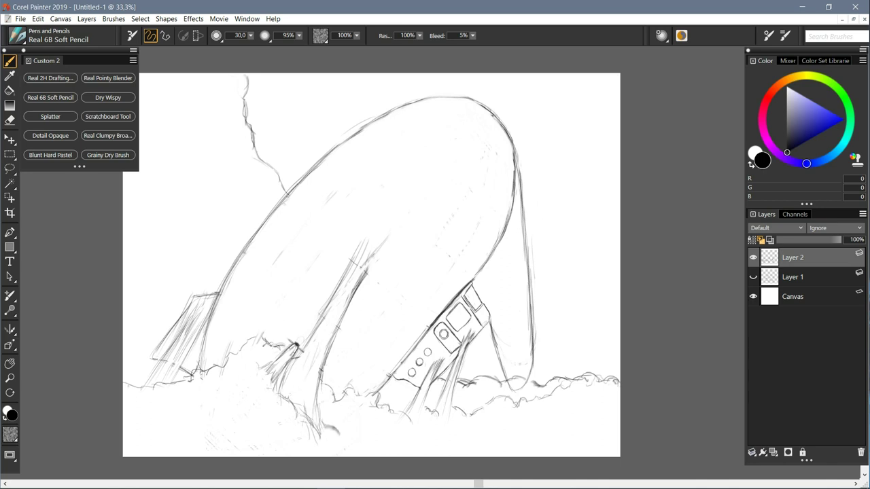
{"action": "key", "text": "n"}
{"action": "left_click_drag", "start_coordinate": [209, 370], "coordinate": [183, 386]}
{"action": "key", "text": "b"}
{"action": "key", "text": "n"}
{"action": "left_click_drag", "start_coordinate": [230, 373], "coordinate": [216, 371]}
{"action": "key", "text": "b"}
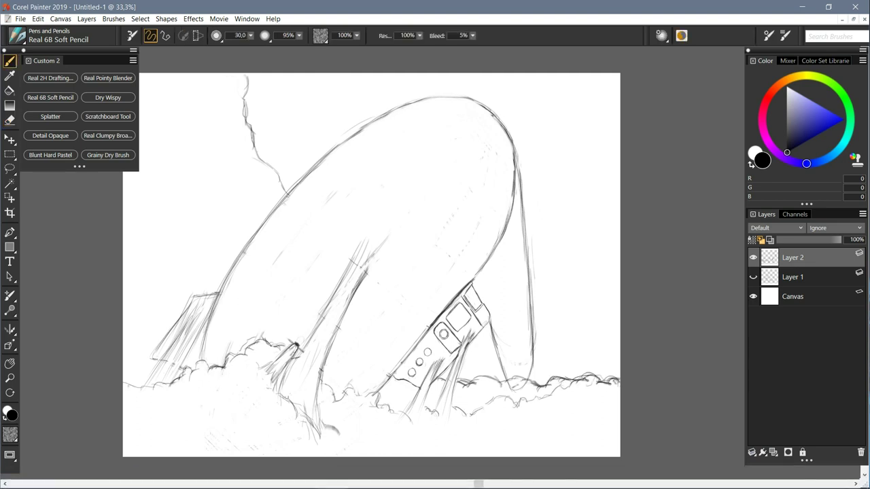
Step: Erase the cloud line crossing the hanging loop and clean up the outline at the balloon's nose
{"action": "key", "text": "n"}
{"action": "left_click_drag", "start_coordinate": [519, 380], "coordinate": [460, 382]}
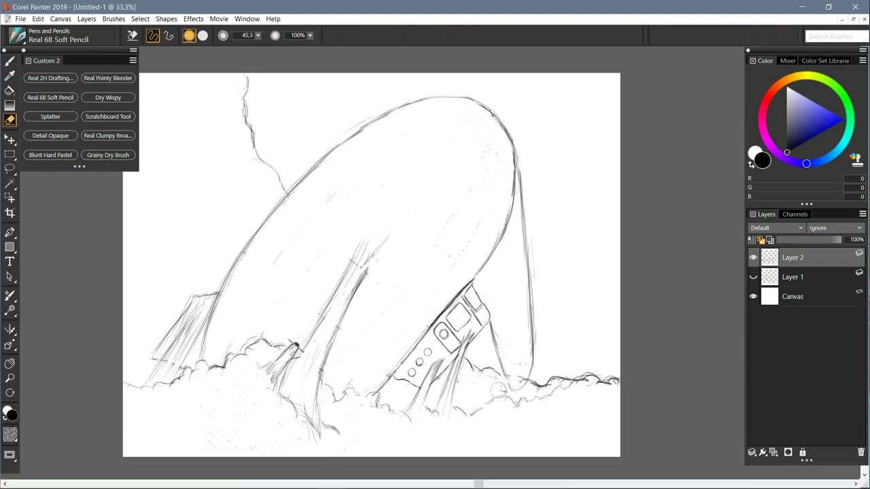
{"action": "key", "text": "b"}
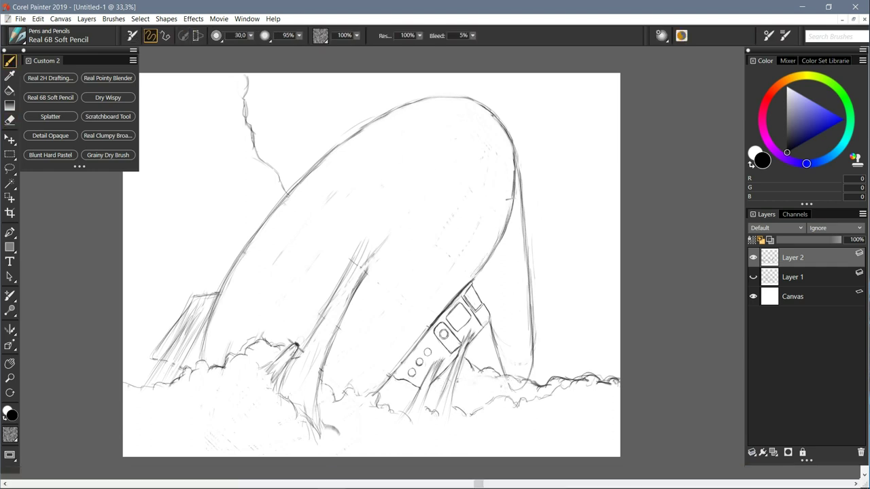
{"action": "key", "text": "n"}
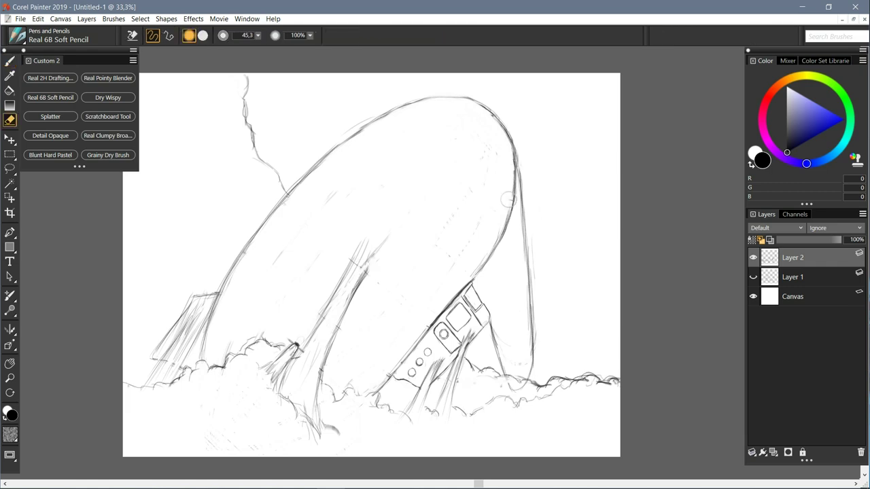
{"action": "left_click_drag", "start_coordinate": [511, 129], "coordinate": [499, 117]}
Step: Darken the lower end of the hanging loop beside the cabin and erase the stray strokes inside it
{"action": "key", "text": "b"}
{"action": "key", "text": "ctrl+plus"}
{"action": "mouse_move", "coordinate": [521, 382]}
{"action": "left_mouse_down"}
{"action": "mouse_move", "coordinate": [503, 300]}
{"action": "mouse_move", "coordinate": [503, 316]}
{"action": "left_mouse_up"}
{"action": "mouse_move", "coordinate": [501, 279]}
{"action": "left_mouse_down"}
{"action": "mouse_move", "coordinate": [518, 361]}
{"action": "mouse_move", "coordinate": [538, 377]}
{"action": "left_mouse_up"}
{"action": "mouse_move", "coordinate": [507, 339]}
{"action": "left_mouse_down"}
{"action": "mouse_move", "coordinate": [531, 377]}
{"action": "mouse_move", "coordinate": [547, 375]}
{"action": "left_mouse_up"}
{"action": "left_click_drag", "start_coordinate": [566, 322], "coordinate": [549, 378]}
{"action": "mouse_move", "coordinate": [560, 364]}
{"action": "left_mouse_down"}
{"action": "mouse_move", "coordinate": [531, 381]}
{"action": "mouse_move", "coordinate": [523, 371]}
{"action": "left_mouse_up"}
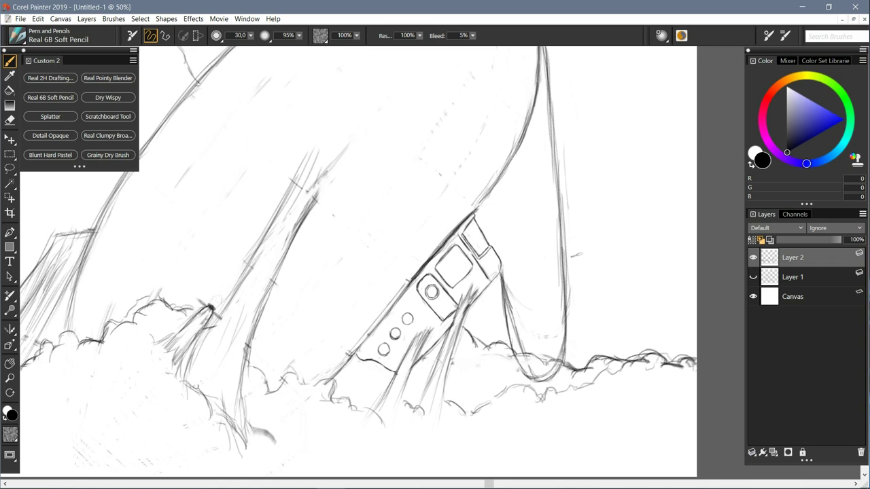
{"action": "key", "text": "n"}
{"action": "left_click_drag", "start_coordinate": [510, 280], "coordinate": [537, 369]}
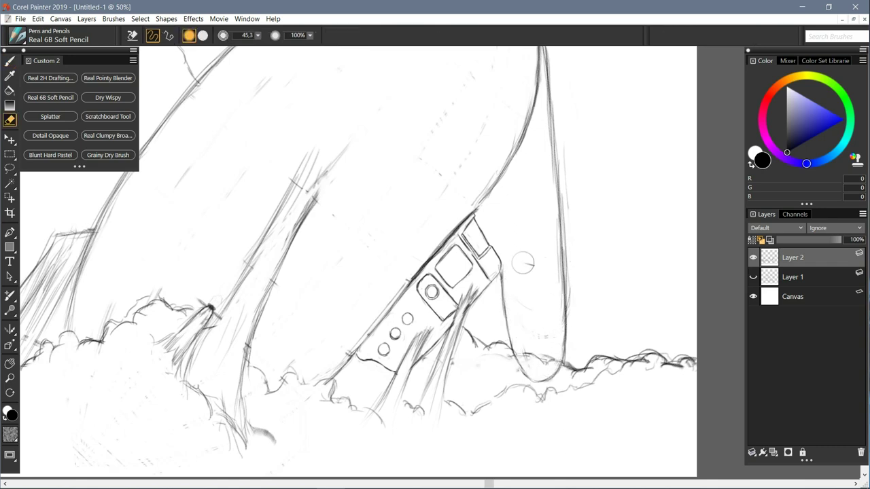
Step: Reinforce the hanging loop's outer edge from the balloon's nose down to the clouds
{"action": "key", "text": "b"}
{"action": "scroll", "coordinate": [530, 278], "scroll_direction": "down", "scroll_amount": 2}
{"action": "scroll", "coordinate": [431, 264], "scroll_direction": "up", "scroll_amount": 1}
{"action": "mouse_move", "coordinate": [484, 66]}
{"action": "left_mouse_down"}
{"action": "mouse_move", "coordinate": [510, 152]}
{"action": "mouse_move", "coordinate": [511, 241]}
{"action": "left_mouse_up"}
{"action": "left_click_drag", "start_coordinate": [511, 184], "coordinate": [514, 341]}
{"action": "key", "text": "n"}
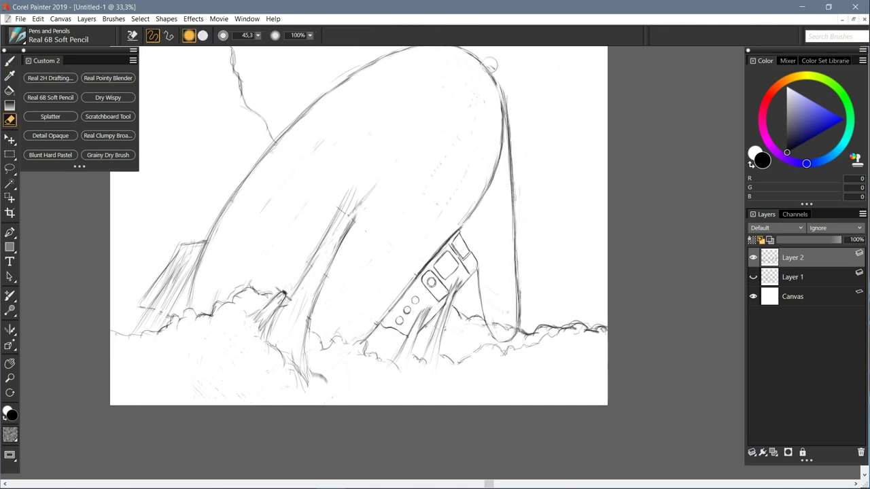
Step: Thicken the hanging loop's contour from the nose around its lower tip and up to the cabin
{"action": "key", "text": "b"}
{"action": "left_click_drag", "start_coordinate": [490, 80], "coordinate": [500, 99]}
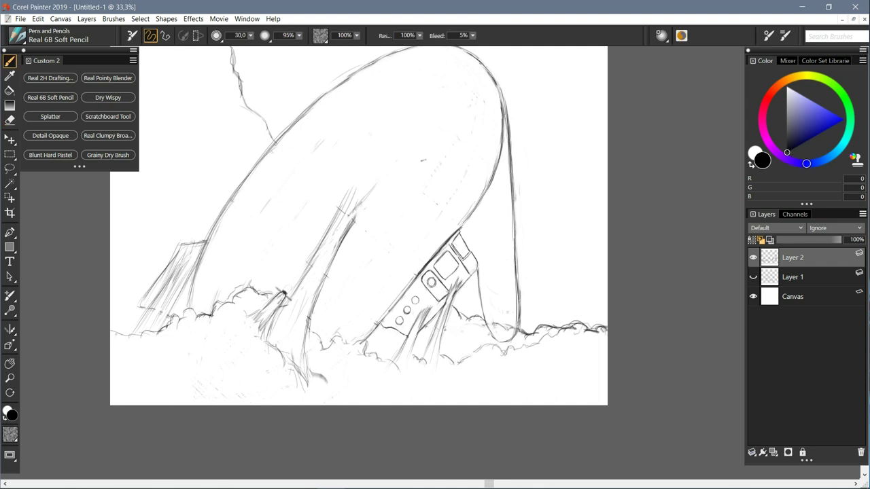
{"action": "mouse_move", "coordinate": [496, 79]}
{"action": "left_mouse_down"}
{"action": "mouse_move", "coordinate": [519, 329]}
{"action": "mouse_move", "coordinate": [500, 341]}
{"action": "left_mouse_up"}
{"action": "mouse_move", "coordinate": [478, 271]}
{"action": "left_mouse_down"}
{"action": "mouse_move", "coordinate": [488, 327]}
{"action": "mouse_move", "coordinate": [504, 341]}
{"action": "left_mouse_up"}
Step: Set the eraser size to 6.9 and clean up the overlapping outlines around the balloon's nose and front edge
{"action": "key", "text": "n"}
{"action": "left_click_drag", "start_coordinate": [257, 35], "coordinate": [234, 47]}
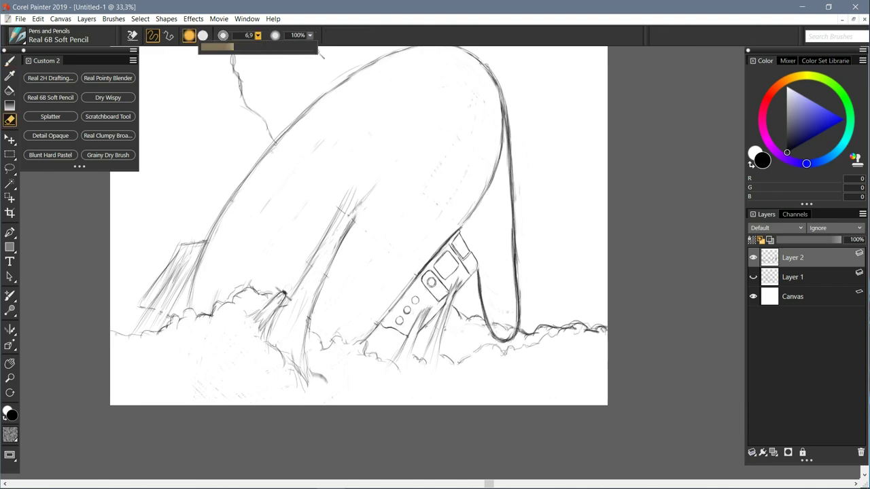
{"action": "key", "text": "ctrl+plus"}
{"action": "key", "text": "ctrl+plus"}
{"action": "left_click_drag", "start_coordinate": [487, 173], "coordinate": [402, 382]}
{"action": "left_click_drag", "start_coordinate": [483, 193], "coordinate": [470, 282]}
{"action": "mouse_move", "coordinate": [464, 119]}
{"action": "left_mouse_down"}
{"action": "mouse_move", "coordinate": [503, 211]}
{"action": "mouse_move", "coordinate": [518, 350]}
{"action": "left_mouse_up"}
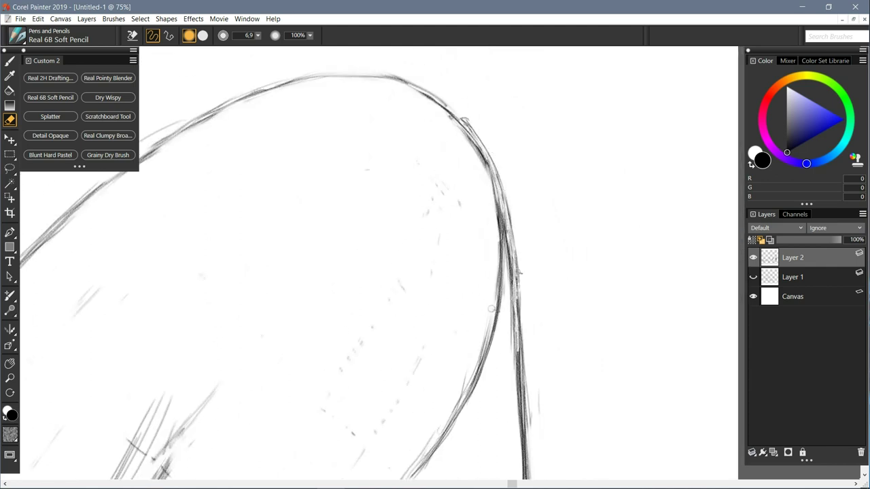
Step: Erase the rough pencil edges along the hanging loop's long outer side, lower tip and inner side near the cabin
{"action": "scroll", "coordinate": [491, 309], "scroll_direction": "down", "scroll_amount": 3}
{"action": "left_click_drag", "start_coordinate": [513, 167], "coordinate": [533, 470]}
{"action": "scroll", "coordinate": [533, 470], "scroll_direction": "down", "scroll_amount": 2}
{"action": "scroll", "coordinate": [537, 323], "scroll_direction": "down", "scroll_amount": 1}
{"action": "mouse_move", "coordinate": [538, 323]}
{"action": "left_mouse_down"}
{"action": "mouse_move", "coordinate": [539, 381]}
{"action": "mouse_move", "coordinate": [516, 407]}
{"action": "mouse_move", "coordinate": [483, 391]}
{"action": "left_mouse_up"}
{"action": "mouse_move", "coordinate": [446, 241]}
{"action": "left_mouse_down"}
{"action": "mouse_move", "coordinate": [459, 336]}
{"action": "mouse_move", "coordinate": [483, 394]}
{"action": "left_mouse_up"}
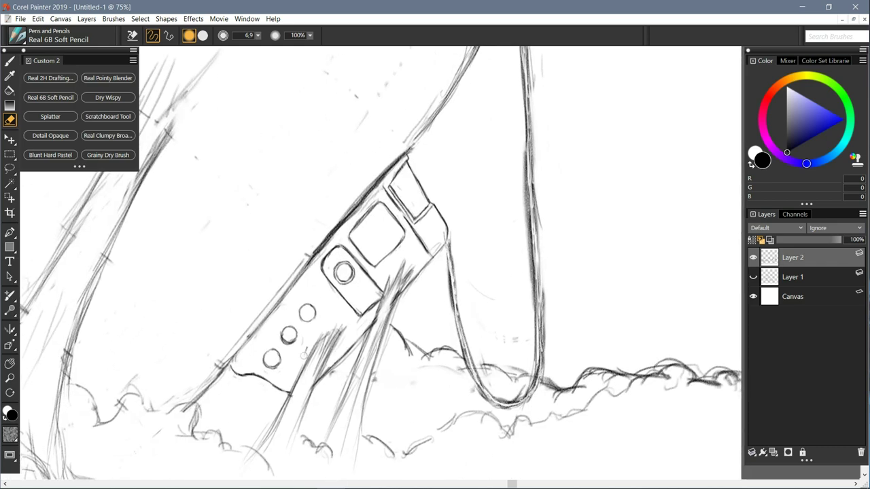
{"action": "left_click_drag", "start_coordinate": [463, 180], "coordinate": [456, 263]}
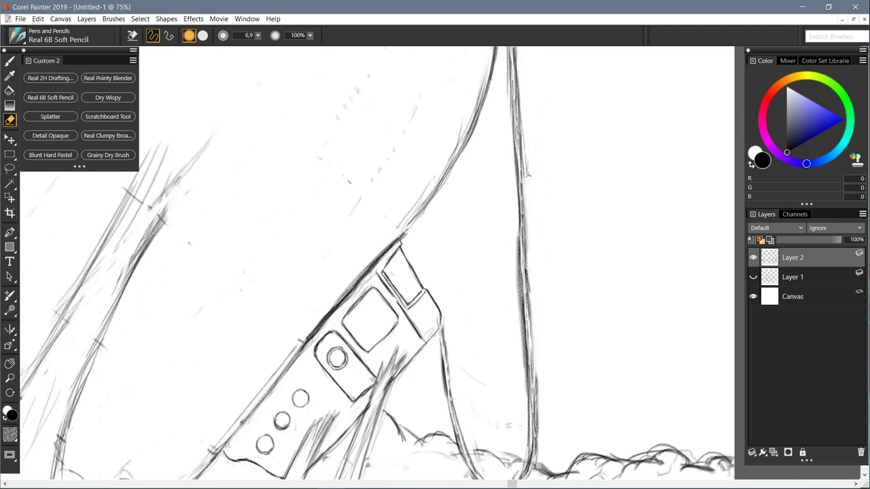
Step: With the Real 2H Drafting Pencil at size 20, sketch light seam lines across the balloon's body and nose
{"action": "key", "text": "ctrl+minus"}
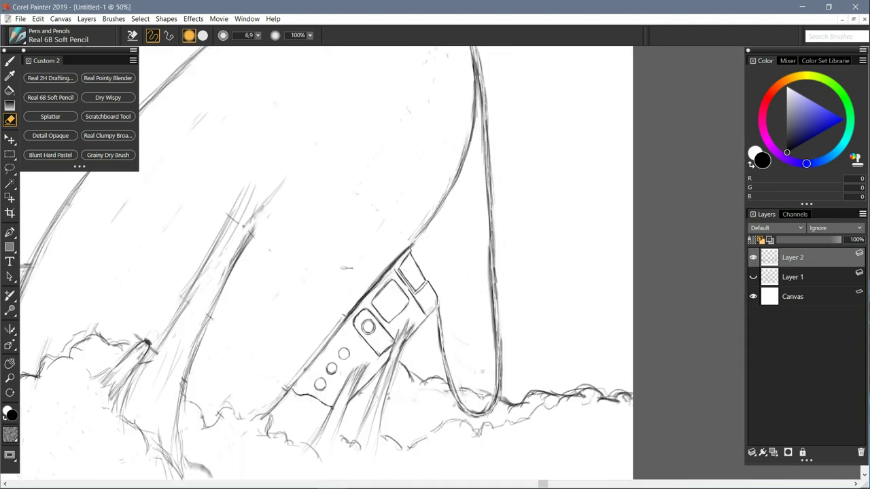
{"action": "left_click", "coordinate": [51, 78]}
{"action": "type", "text": "20"}
{"action": "key", "text": "Return"}
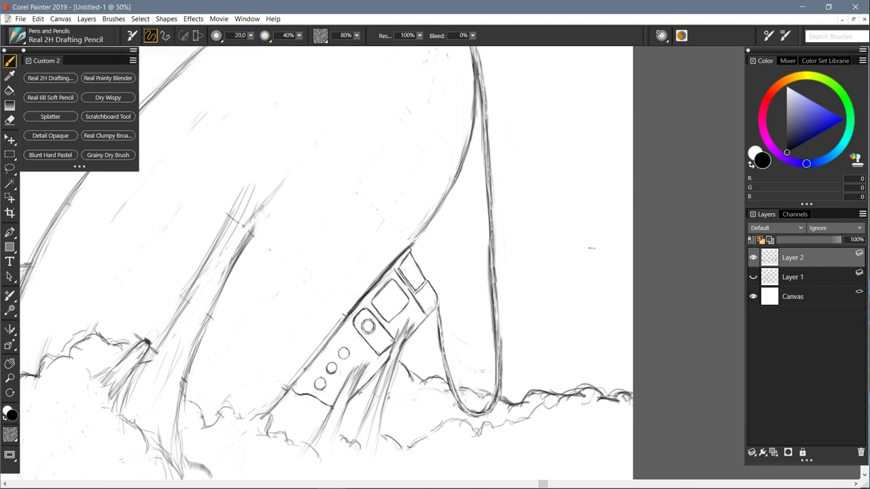
{"action": "key", "text": "ctrl+minus"}
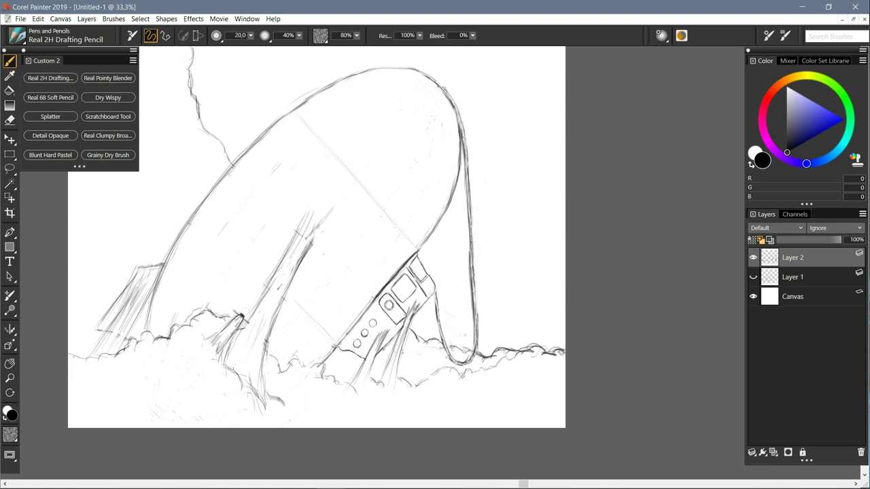
{"action": "left_click_drag", "start_coordinate": [214, 203], "coordinate": [268, 265]}
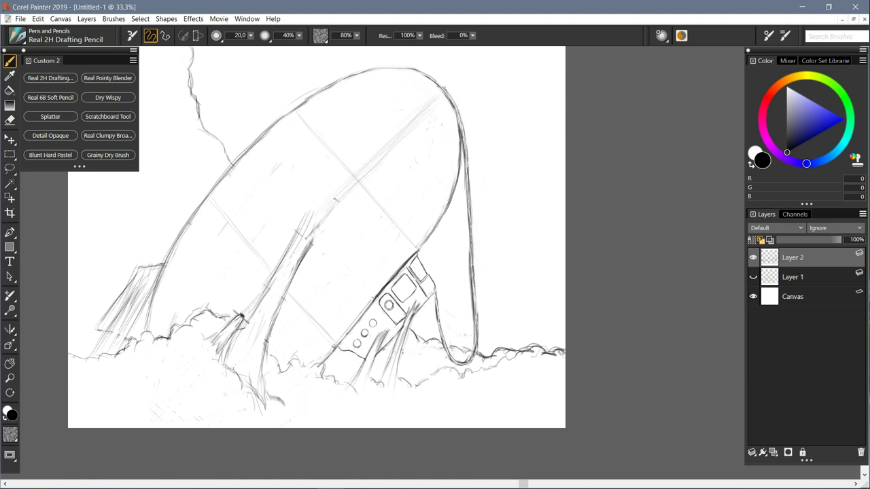
{"action": "left_click_drag", "start_coordinate": [383, 77], "coordinate": [438, 153]}
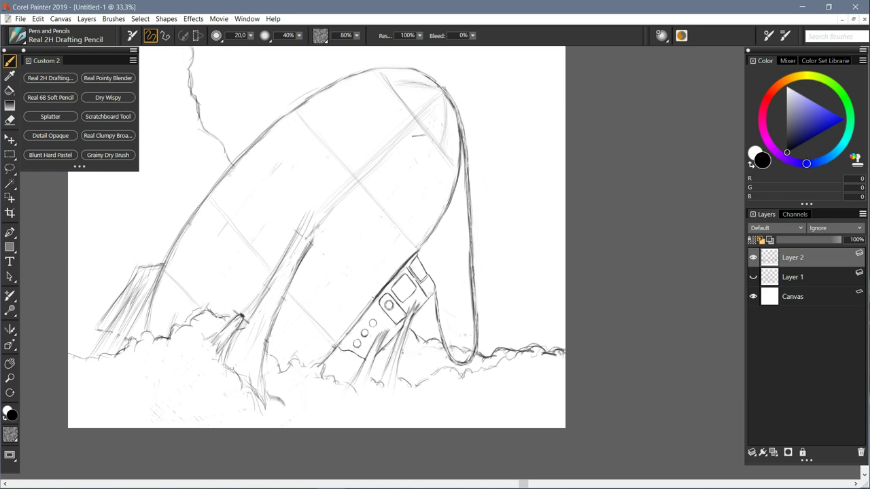
Step: Sketch light curved seam lines lengthwise along the balloon from its nose toward the tail
{"action": "mouse_move", "coordinate": [391, 216]}
{"action": "left_mouse_down"}
{"action": "mouse_move", "coordinate": [326, 290]}
{"action": "mouse_move", "coordinate": [330, 281]}
{"action": "left_mouse_up"}
{"action": "left_click_drag", "start_coordinate": [295, 321], "coordinate": [289, 335]}
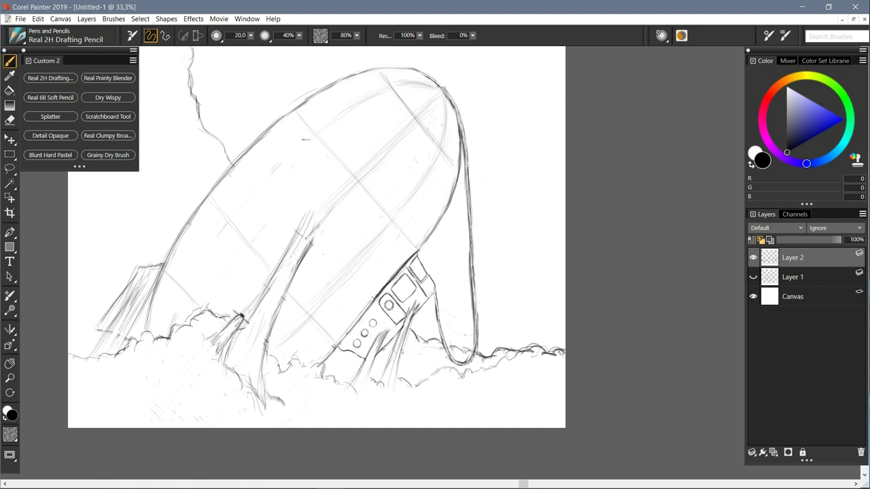
{"action": "left_click_drag", "start_coordinate": [305, 144], "coordinate": [229, 235]}
{"action": "key", "text": "n"}
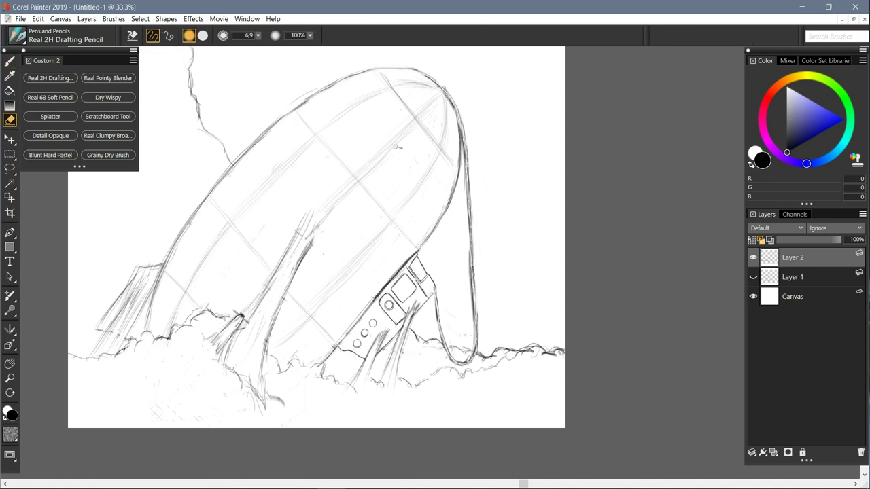
{"action": "key", "text": "b"}
{"action": "mouse_move", "coordinate": [388, 169]}
{"action": "left_mouse_down"}
{"action": "mouse_move", "coordinate": [431, 197]}
{"action": "mouse_move", "coordinate": [430, 189]}
{"action": "left_mouse_up"}
{"action": "left_click", "coordinate": [752, 278]}
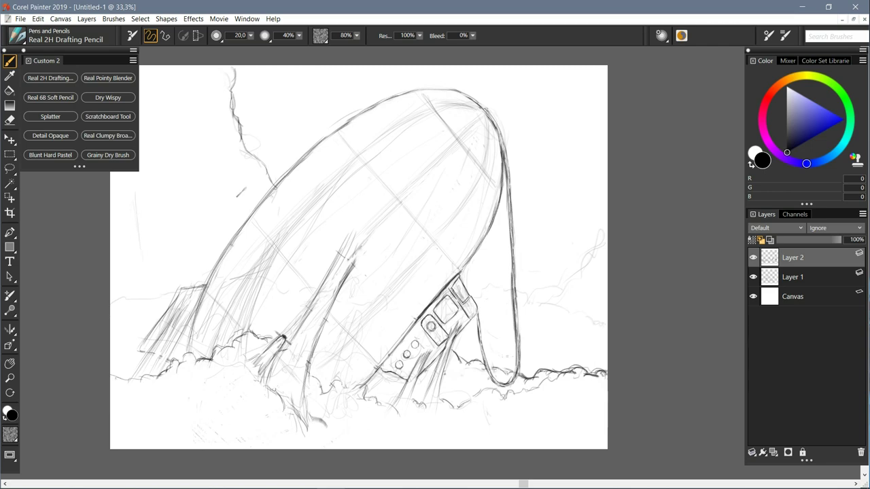
{"action": "left_click", "coordinate": [793, 278]}
{"action": "left_click", "coordinate": [773, 453]}
{"action": "left_click", "coordinate": [753, 297]}
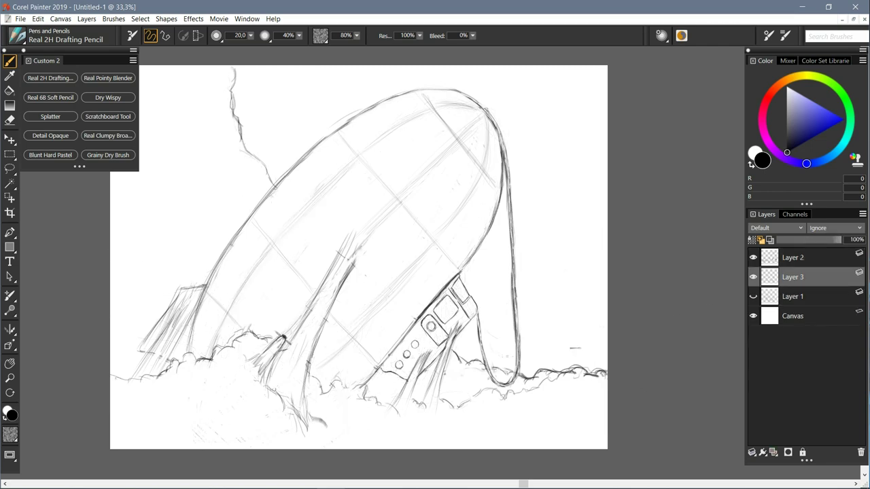
{"action": "left_click", "coordinate": [861, 453]}
Step: Add a new layer above Layer 2 and rough in an aircraft's raised wing beside the hanging loop
{"action": "left_click", "coordinate": [773, 452]}
{"action": "left_click_drag", "start_coordinate": [549, 339], "coordinate": [557, 337]}
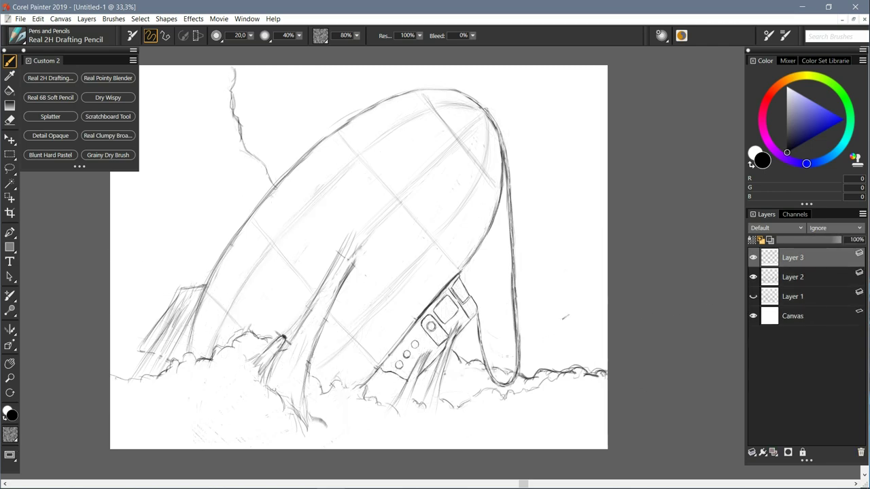
{"action": "mouse_move", "coordinate": [574, 271]}
{"action": "left_mouse_down"}
{"action": "mouse_move", "coordinate": [522, 375]}
{"action": "mouse_move", "coordinate": [561, 435]}
{"action": "mouse_move", "coordinate": [487, 353]}
{"action": "mouse_move", "coordinate": [481, 404]}
{"action": "left_mouse_up"}
{"action": "mouse_move", "coordinate": [550, 301]}
{"action": "left_mouse_down"}
{"action": "mouse_move", "coordinate": [583, 272]}
{"action": "mouse_move", "coordinate": [550, 309]}
{"action": "left_mouse_up"}
{"action": "left_click_drag", "start_coordinate": [597, 287], "coordinate": [564, 333]}
{"action": "left_click_drag", "start_coordinate": [551, 298], "coordinate": [526, 370]}
{"action": "left_click_drag", "start_coordinate": [567, 325], "coordinate": [539, 401]}
{"action": "left_click_drag", "start_coordinate": [540, 411], "coordinate": [496, 449]}
Step: Rough in the aircraft's opposite wing toward the canvas's lower edge and its nose around the loop's tip
{"action": "left_click_drag", "start_coordinate": [520, 382], "coordinate": [415, 415]}
{"action": "left_click_drag", "start_coordinate": [473, 417], "coordinate": [391, 432]}
{"action": "left_click_drag", "start_coordinate": [414, 434], "coordinate": [382, 449]}
{"action": "mouse_move", "coordinate": [518, 349]}
{"action": "left_mouse_down"}
{"action": "mouse_move", "coordinate": [480, 369]}
{"action": "mouse_move", "coordinate": [467, 413]}
{"action": "left_mouse_up"}
{"action": "left_click_drag", "start_coordinate": [474, 347], "coordinate": [522, 373]}
{"action": "left_click_drag", "start_coordinate": [467, 365], "coordinate": [461, 397]}
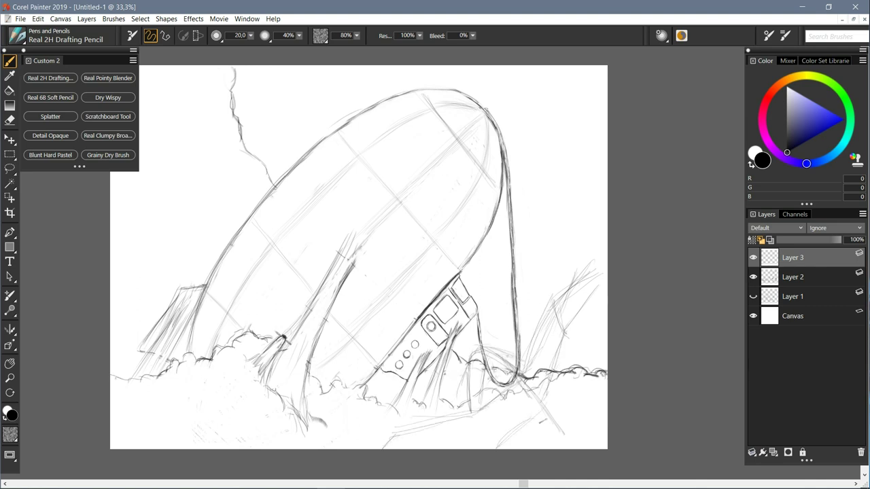
Step: Sketch the aircraft's fuselage sides below the loop and the inner edge of its raised wing
{"action": "left_click_drag", "start_coordinate": [518, 372], "coordinate": [561, 440]}
{"action": "left_click_drag", "start_coordinate": [462, 377], "coordinate": [470, 444]}
{"action": "left_click_drag", "start_coordinate": [531, 428], "coordinate": [503, 449]}
{"action": "mouse_move", "coordinate": [515, 397]}
{"action": "left_mouse_down"}
{"action": "mouse_move", "coordinate": [536, 434]}
{"action": "mouse_move", "coordinate": [531, 423]}
{"action": "left_mouse_up"}
{"action": "mouse_move", "coordinate": [509, 378]}
{"action": "left_mouse_down"}
{"action": "mouse_move", "coordinate": [469, 393]}
{"action": "mouse_move", "coordinate": [540, 431]}
{"action": "left_mouse_up"}
{"action": "mouse_move", "coordinate": [518, 383]}
{"action": "left_mouse_down"}
{"action": "mouse_move", "coordinate": [545, 434]}
{"action": "mouse_move", "coordinate": [554, 431]}
{"action": "left_mouse_up"}
{"action": "left_click_drag", "start_coordinate": [582, 354], "coordinate": [556, 444]}
{"action": "left_click_drag", "start_coordinate": [553, 305], "coordinate": [583, 360]}
{"action": "left_click_drag", "start_coordinate": [554, 309], "coordinate": [584, 360]}
{"action": "mouse_move", "coordinate": [592, 326]}
{"action": "left_mouse_down"}
{"action": "mouse_move", "coordinate": [602, 325]}
{"action": "mouse_move", "coordinate": [578, 367]}
{"action": "left_mouse_up"}
Step: Darken the raised wing's outer edges and tip, the fuselage's near side and the lower wing's edges
{"action": "left_click_drag", "start_coordinate": [572, 375], "coordinate": [558, 422]}
{"action": "left_click_drag", "start_coordinate": [571, 285], "coordinate": [536, 338]}
{"action": "mouse_move", "coordinate": [600, 265]}
{"action": "left_mouse_down"}
{"action": "mouse_move", "coordinate": [570, 325]}
{"action": "mouse_move", "coordinate": [566, 290]}
{"action": "left_mouse_up"}
{"action": "left_click_drag", "start_coordinate": [589, 323], "coordinate": [609, 314]}
{"action": "left_click_drag", "start_coordinate": [570, 288], "coordinate": [606, 259]}
{"action": "left_click_drag", "start_coordinate": [485, 352], "coordinate": [515, 374]}
{"action": "left_click_drag", "start_coordinate": [477, 345], "coordinate": [466, 423]}
{"action": "left_click_drag", "start_coordinate": [470, 393], "coordinate": [492, 449]}
{"action": "left_click_drag", "start_coordinate": [474, 414], "coordinate": [392, 445]}
{"action": "left_click_drag", "start_coordinate": [430, 430], "coordinate": [379, 449]}
Step: Erase the stray lines inside the aircraft's raised wing
{"action": "key", "text": "n"}
{"action": "mouse_move", "coordinate": [561, 316]}
{"action": "left_mouse_down"}
{"action": "mouse_move", "coordinate": [576, 342]}
{"action": "mouse_move", "coordinate": [562, 332]}
{"action": "left_mouse_up"}
{"action": "left_click_drag", "start_coordinate": [556, 301], "coordinate": [565, 321]}
{"action": "mouse_move", "coordinate": [559, 311]}
{"action": "left_mouse_down"}
{"action": "mouse_move", "coordinate": [578, 360]}
{"action": "mouse_move", "coordinate": [564, 358]}
{"action": "left_mouse_up"}
{"action": "left_click_drag", "start_coordinate": [560, 342], "coordinate": [546, 388]}
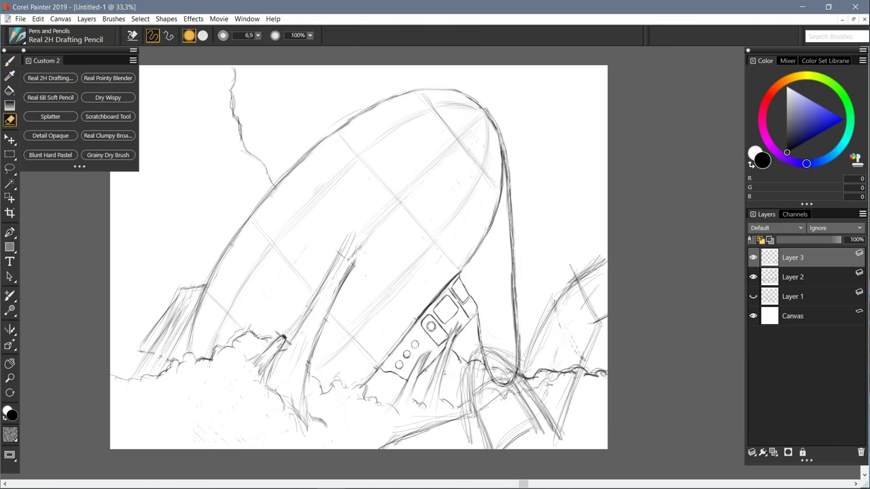
Step: Reinforce the aircraft's rounded nose and the fuselage side behind it
{"action": "key", "text": "b"}
{"action": "left_click_drag", "start_coordinate": [487, 375], "coordinate": [507, 381]}
{"action": "left_click_drag", "start_coordinate": [518, 376], "coordinate": [548, 428]}
{"action": "mouse_move", "coordinate": [521, 378]}
{"action": "left_mouse_down"}
{"action": "mouse_move", "coordinate": [546, 437]}
{"action": "mouse_move", "coordinate": [517, 448]}
{"action": "left_mouse_up"}
{"action": "left_click_drag", "start_coordinate": [485, 371], "coordinate": [512, 376]}
{"action": "left_click_drag", "start_coordinate": [495, 357], "coordinate": [464, 373]}
{"action": "left_click_drag", "start_coordinate": [490, 343], "coordinate": [466, 372]}
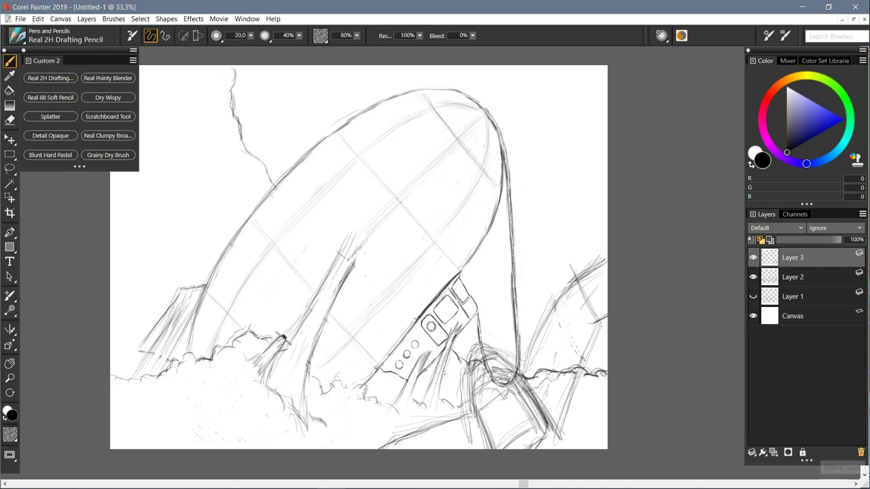
Step: Delete Layer 3 with the aircraft sketch and return to Layer 2
{"action": "left_click", "coordinate": [860, 452]}
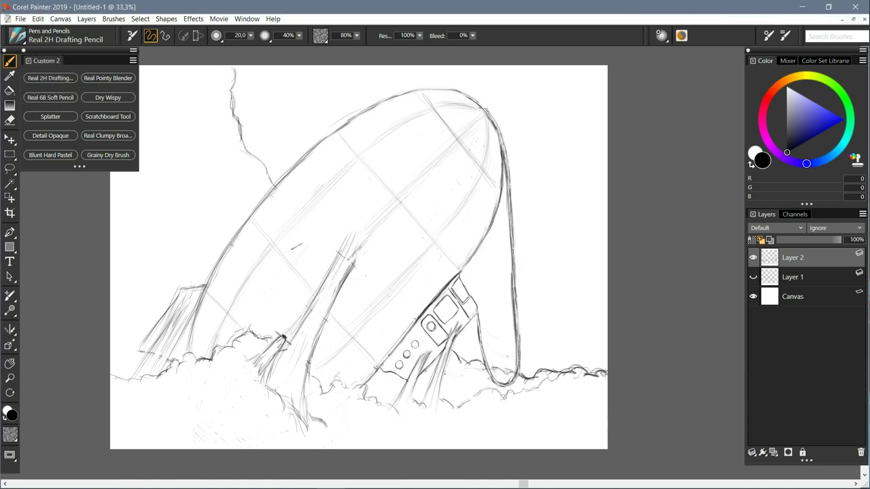
{"action": "key", "text": "ctrl+shift+n"}
{"action": "key", "text": "ctrl+minus"}
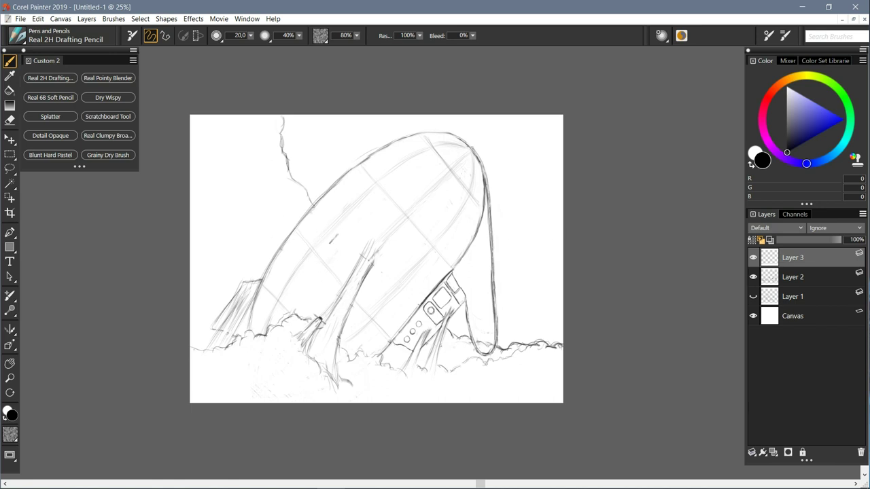
{"action": "key", "text": "ctrl+e"}
Step: With the Real 6B Soft Pencil, sketch long streaks from the balloon's side down into the clouds beside the cabin
{"action": "left_click", "coordinate": [50, 98]}
{"action": "key", "text": "ctrl+plus"}
{"action": "left_click_drag", "start_coordinate": [404, 282], "coordinate": [358, 380]}
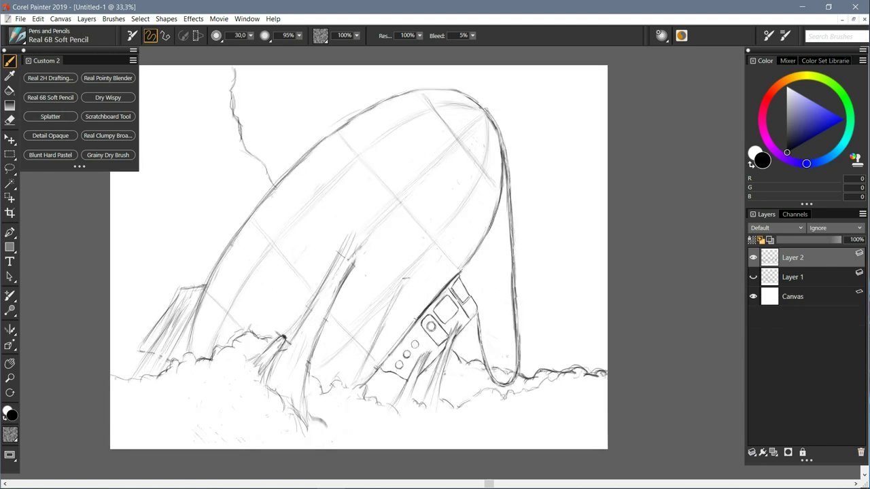
{"action": "mouse_move", "coordinate": [418, 261]}
{"action": "left_mouse_down"}
{"action": "mouse_move", "coordinate": [387, 293]}
{"action": "mouse_move", "coordinate": [352, 367]}
{"action": "left_mouse_up"}
{"action": "left_click_drag", "start_coordinate": [384, 306], "coordinate": [349, 372]}
{"action": "left_click_drag", "start_coordinate": [369, 345], "coordinate": [350, 375]}
{"action": "left_click_drag", "start_coordinate": [396, 302], "coordinate": [360, 382]}
{"action": "left_click_drag", "start_coordinate": [389, 321], "coordinate": [351, 396]}
{"action": "left_click_drag", "start_coordinate": [369, 341], "coordinate": [346, 408]}
{"action": "mouse_move", "coordinate": [356, 366]}
{"action": "left_mouse_down"}
{"action": "mouse_move", "coordinate": [344, 412]}
{"action": "mouse_move", "coordinate": [322, 414]}
{"action": "left_mouse_up"}
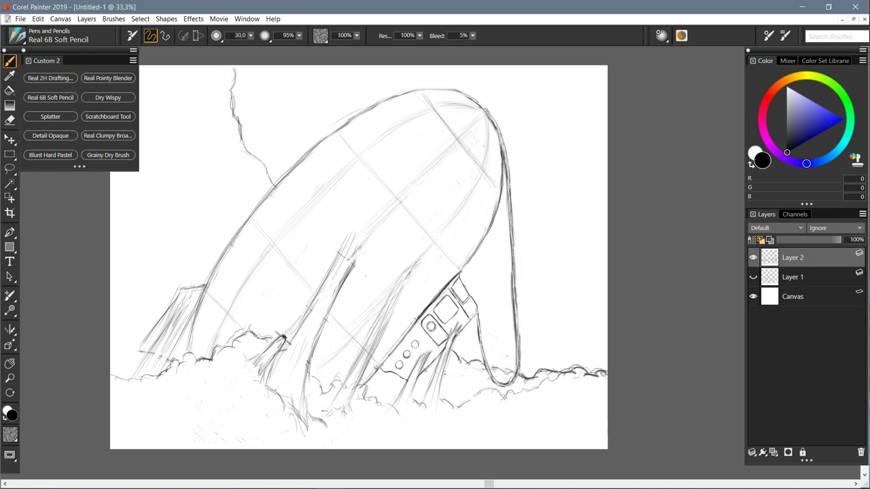
Step: Clean up and extend the upper end of the streaks beside the cabin and add cloud strokes at their base
{"action": "key", "text": "n"}
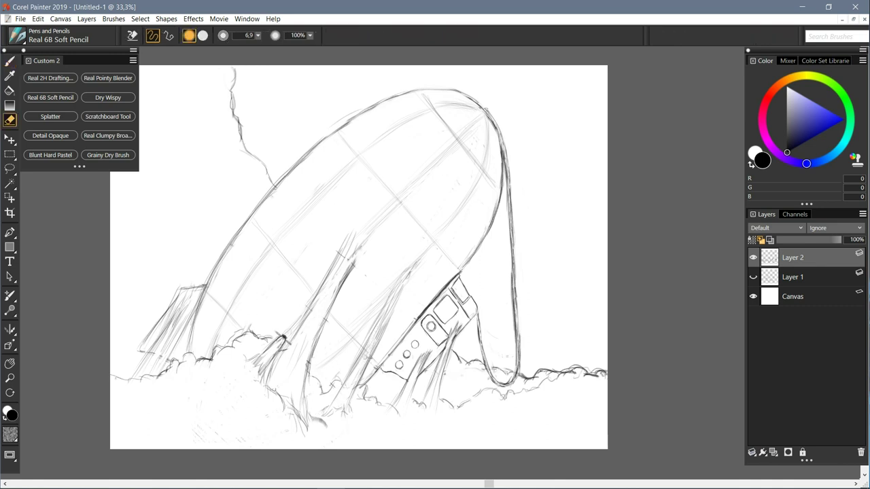
{"action": "left_click_drag", "start_coordinate": [407, 274], "coordinate": [401, 291]}
{"action": "key", "text": "b"}
{"action": "left_click_drag", "start_coordinate": [414, 262], "coordinate": [379, 311]}
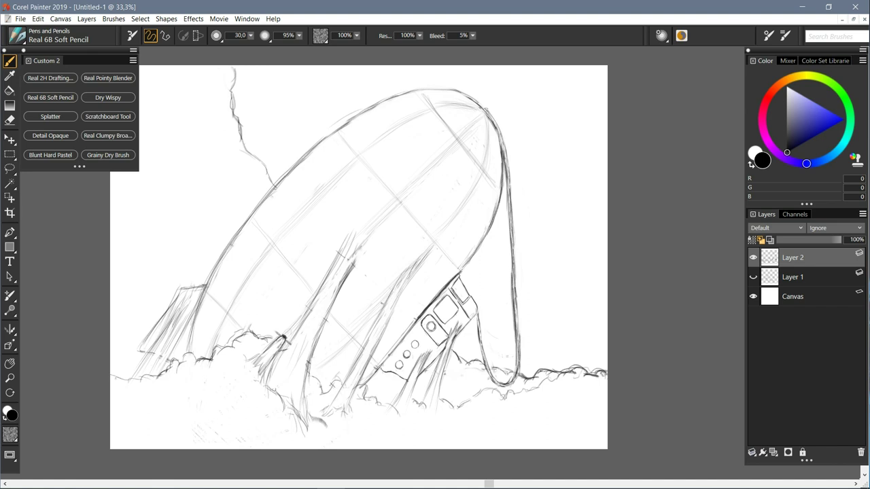
{"action": "left_click_drag", "start_coordinate": [415, 248], "coordinate": [399, 275]}
{"action": "left_click_drag", "start_coordinate": [366, 400], "coordinate": [330, 417]}
Step: Sketch a second group of long streaks down the balloon's rear part into the clouds behind the central fin
{"action": "mouse_move", "coordinate": [273, 254]}
{"action": "left_mouse_down"}
{"action": "mouse_move", "coordinate": [264, 258]}
{"action": "mouse_move", "coordinate": [252, 330]}
{"action": "left_mouse_up"}
{"action": "left_click_drag", "start_coordinate": [294, 243], "coordinate": [262, 317]}
{"action": "left_click_drag", "start_coordinate": [289, 266], "coordinate": [253, 331]}
{"action": "left_click_drag", "start_coordinate": [269, 263], "coordinate": [225, 342]}
{"action": "left_click_drag", "start_coordinate": [265, 263], "coordinate": [222, 343]}
{"action": "left_click_drag", "start_coordinate": [255, 289], "coordinate": [210, 365]}
{"action": "left_click_drag", "start_coordinate": [237, 324], "coordinate": [204, 376]}
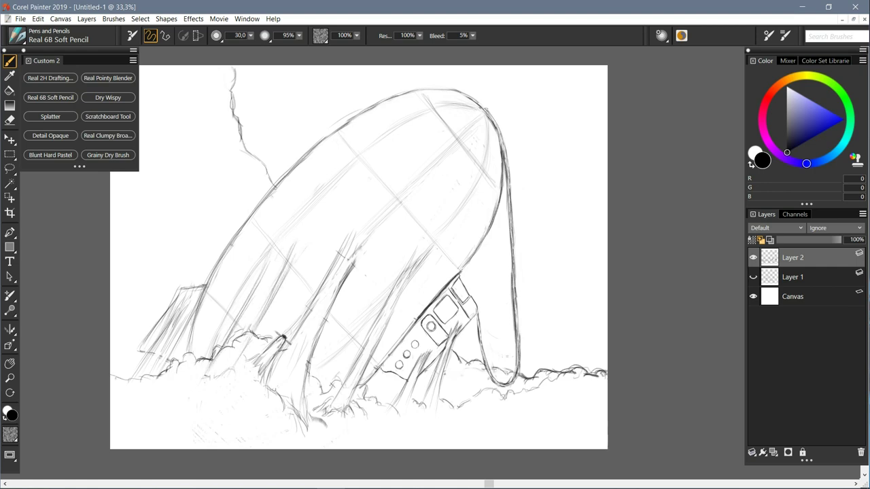
Step: Erase the cloud outline crossing the rear streaks and darken the streaks down into the clouds
{"action": "key", "text": "n"}
{"action": "mouse_move", "coordinate": [248, 328]}
{"action": "left_mouse_down"}
{"action": "mouse_move", "coordinate": [232, 354]}
{"action": "mouse_move", "coordinate": [227, 345]}
{"action": "mouse_move", "coordinate": [237, 334]}
{"action": "left_mouse_up"}
{"action": "left_click_drag", "start_coordinate": [297, 243], "coordinate": [267, 303]}
{"action": "left_click_drag", "start_coordinate": [295, 243], "coordinate": [272, 294]}
{"action": "key", "text": "b"}
{"action": "left_click_drag", "start_coordinate": [291, 263], "coordinate": [252, 322]}
{"action": "left_click_drag", "start_coordinate": [292, 246], "coordinate": [258, 292]}
{"action": "left_click_drag", "start_coordinate": [276, 273], "coordinate": [211, 357]}
{"action": "left_click_drag", "start_coordinate": [208, 362], "coordinate": [188, 386]}
{"action": "left_click_drag", "start_coordinate": [229, 340], "coordinate": [211, 361]}
{"action": "left_click_drag", "start_coordinate": [202, 369], "coordinate": [179, 393]}
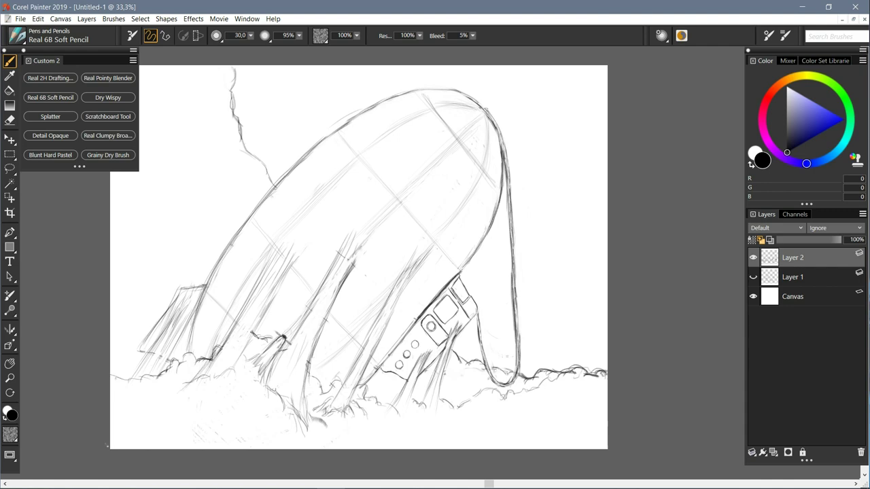
Step: Add cloud contours around the central fin's base and toward the cabin's rear end
{"action": "key", "text": "n"}
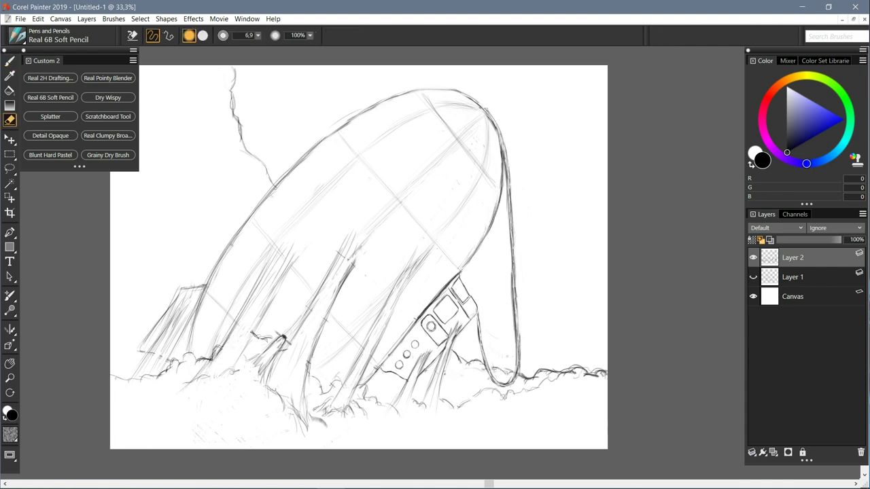
{"action": "key", "text": "b"}
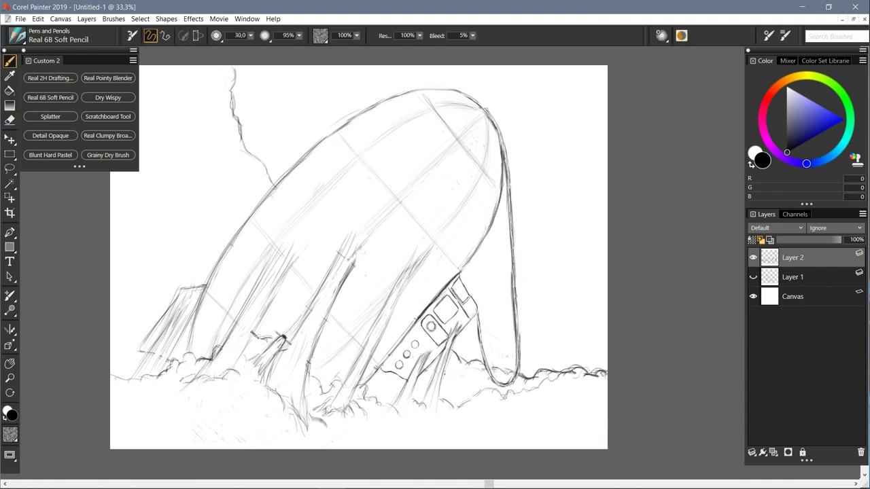
{"action": "left_click_drag", "start_coordinate": [276, 407], "coordinate": [289, 421]}
{"action": "left_click_drag", "start_coordinate": [281, 411], "coordinate": [307, 432]}
{"action": "mouse_move", "coordinate": [306, 387]}
{"action": "left_mouse_down"}
{"action": "mouse_move", "coordinate": [304, 413]}
{"action": "mouse_move", "coordinate": [329, 428]}
{"action": "left_mouse_up"}
{"action": "mouse_move", "coordinate": [363, 363]}
{"action": "left_mouse_down"}
{"action": "mouse_move", "coordinate": [353, 370]}
{"action": "mouse_move", "coordinate": [382, 388]}
{"action": "left_mouse_up"}
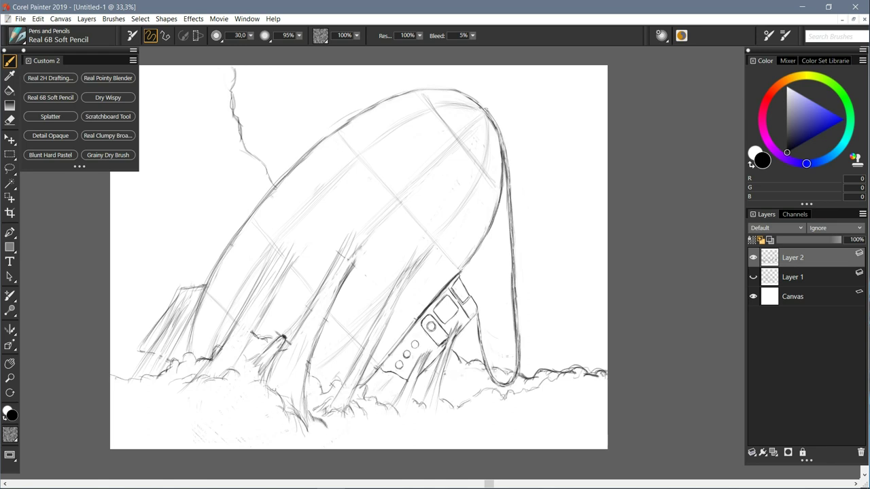
{"action": "key", "text": "n"}
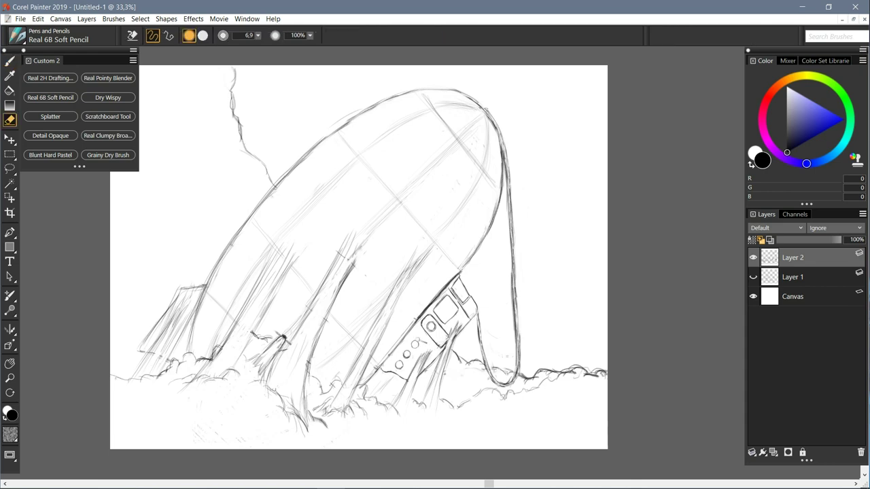
{"action": "key", "text": "b"}
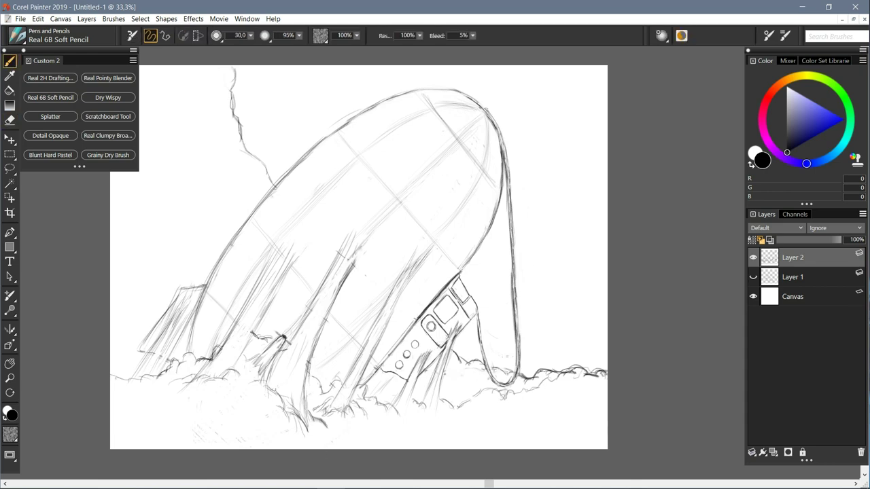
Step: Draw cloud strokes over the hanging loop's lower tip and erase the tip's outline beneath them
{"action": "key", "text": "ctrl+plus"}
{"action": "left_click_drag", "start_coordinate": [441, 340], "coordinate": [433, 246]}
{"action": "mouse_move", "coordinate": [519, 343]}
{"action": "left_mouse_down"}
{"action": "mouse_move", "coordinate": [527, 351]}
{"action": "mouse_move", "coordinate": [537, 343]}
{"action": "left_mouse_up"}
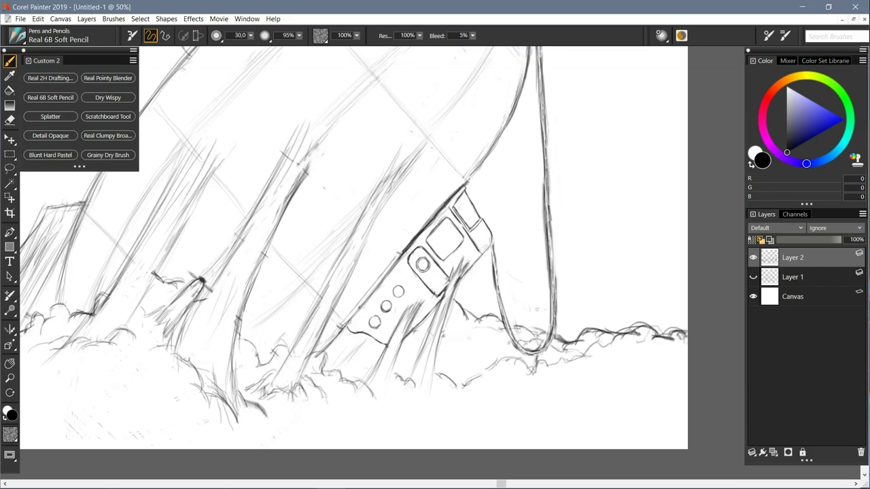
{"action": "mouse_move", "coordinate": [521, 354]}
{"action": "left_mouse_down"}
{"action": "mouse_move", "coordinate": [528, 367]}
{"action": "mouse_move", "coordinate": [569, 351]}
{"action": "mouse_move", "coordinate": [525, 355]}
{"action": "mouse_move", "coordinate": [519, 345]}
{"action": "mouse_move", "coordinate": [523, 366]}
{"action": "mouse_move", "coordinate": [544, 363]}
{"action": "mouse_move", "coordinate": [538, 358]}
{"action": "left_mouse_up"}
{"action": "key", "text": "n"}
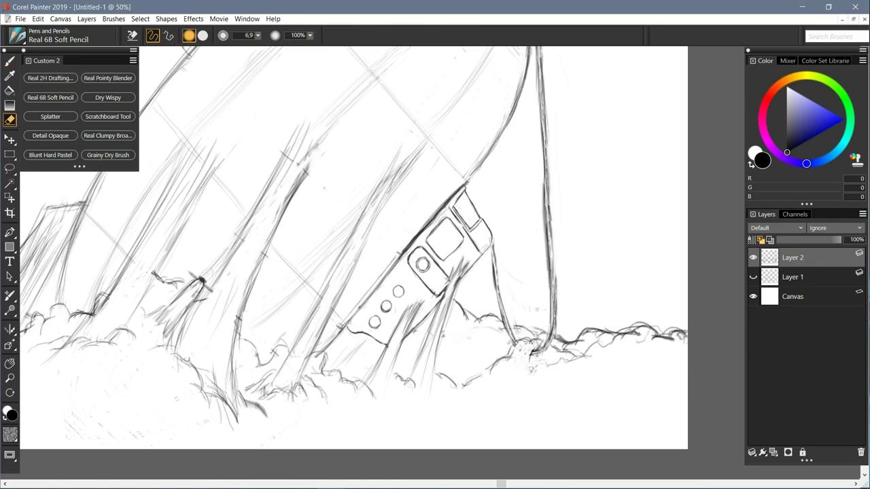
{"action": "key", "text": "b"}
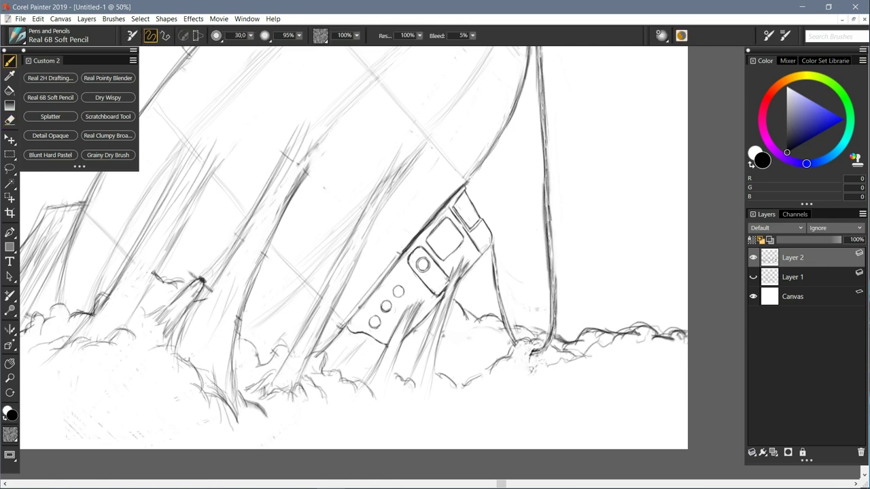
Step: Sketch cloud billows around the sunken loop tip and extend them toward the cabin
{"action": "mouse_move", "coordinate": [528, 364]}
{"action": "left_mouse_down"}
{"action": "mouse_move", "coordinate": [538, 380]}
{"action": "mouse_move", "coordinate": [568, 359]}
{"action": "left_mouse_up"}
{"action": "left_click_drag", "start_coordinate": [545, 330], "coordinate": [558, 320]}
{"action": "key", "text": "n"}
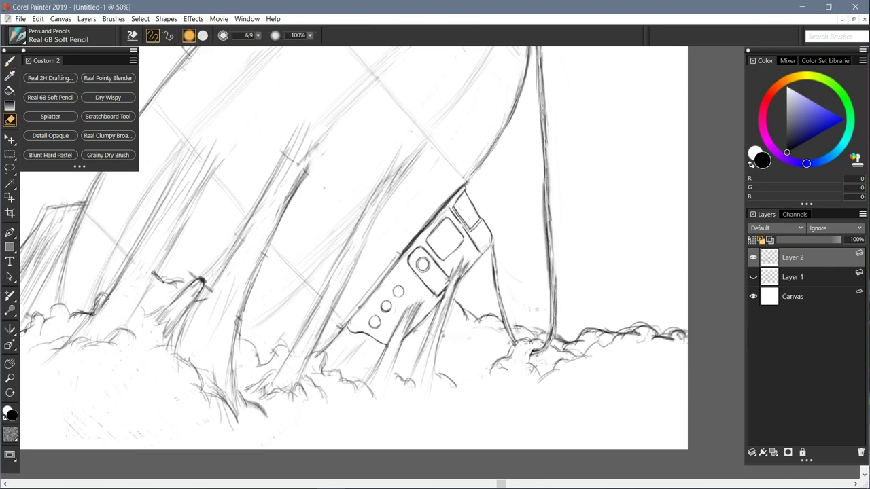
{"action": "key", "text": "b"}
{"action": "left_click_drag", "start_coordinate": [499, 371], "coordinate": [472, 380]}
{"action": "left_click_drag", "start_coordinate": [481, 376], "coordinate": [449, 391]}
{"action": "left_click_drag", "start_coordinate": [467, 315], "coordinate": [479, 324]}
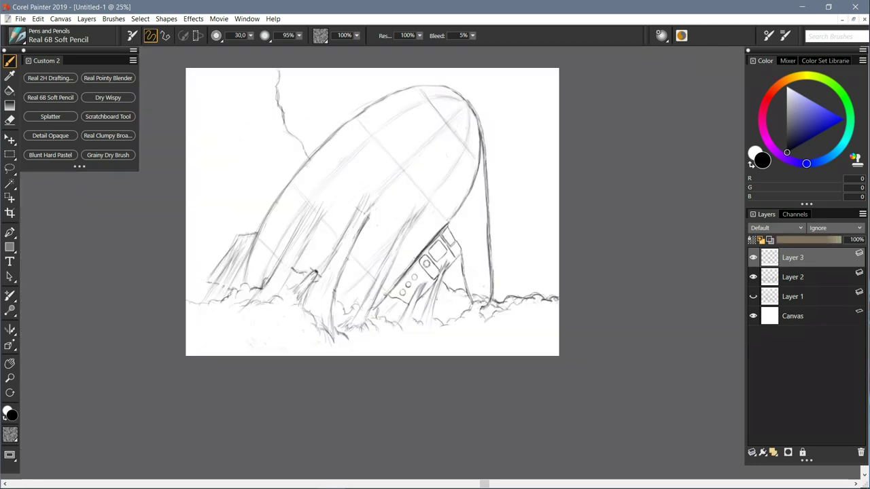
Step: Set up Mirror Painting on Layer 3 with a diagonal symmetry line, hide Layer 2 and choose the Real 2H Drafting Pencil
{"action": "left_click", "coordinate": [50, 78]}
{"action": "left_click", "coordinate": [10, 330]}
{"action": "mouse_move", "coordinate": [423, 156]}
{"action": "left_mouse_down"}
{"action": "mouse_move", "coordinate": [441, 193]}
{"action": "mouse_move", "coordinate": [417, 150]}
{"action": "left_mouse_up"}
{"action": "left_click_drag", "start_coordinate": [375, 202], "coordinate": [350, 182]}
{"action": "left_click", "coordinate": [753, 277]}
{"action": "left_click", "coordinate": [51, 79]}
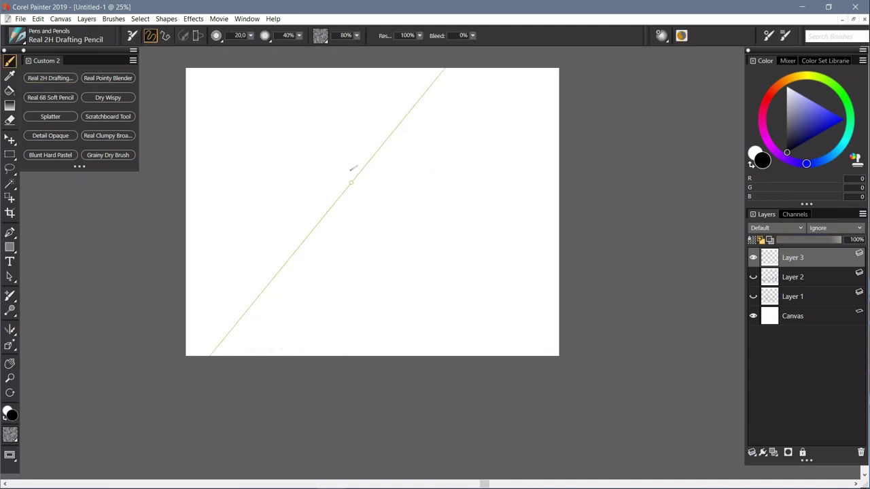
Step: Sketch a slender mirrored aircraft fuselage along the diagonal symmetry line, tapering to a pointed tail
{"action": "scroll", "coordinate": [307, 201], "scroll_direction": "up", "scroll_amount": 2}
{"action": "scroll", "coordinate": [306, 168], "scroll_direction": "down", "scroll_amount": 1}
{"action": "mouse_move", "coordinate": [299, 165]}
{"action": "left_mouse_down"}
{"action": "mouse_move", "coordinate": [281, 194]}
{"action": "mouse_move", "coordinate": [291, 170]}
{"action": "mouse_move", "coordinate": [250, 194]}
{"action": "mouse_move", "coordinate": [217, 238]}
{"action": "left_mouse_up"}
{"action": "left_click_drag", "start_coordinate": [240, 202], "coordinate": [167, 328]}
{"action": "left_click_drag", "start_coordinate": [218, 250], "coordinate": [161, 346]}
{"action": "left_click_drag", "start_coordinate": [297, 240], "coordinate": [383, 273]}
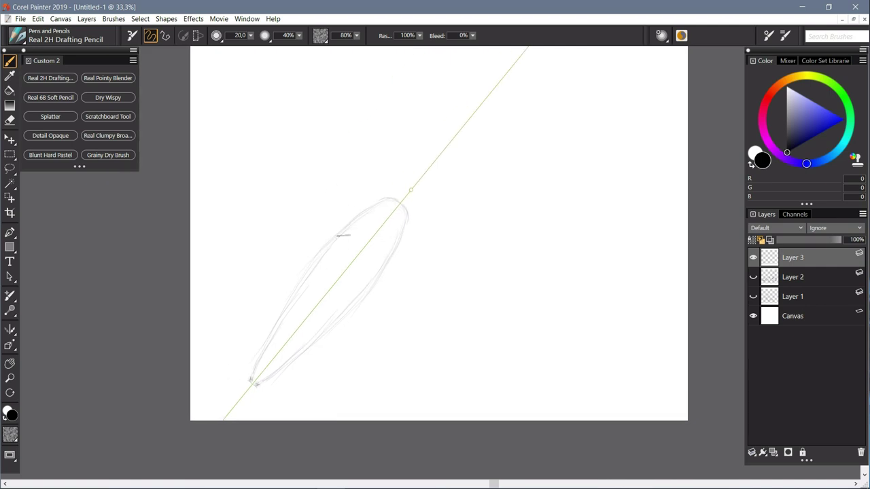
{"action": "left_click_drag", "start_coordinate": [357, 223], "coordinate": [297, 291]}
Step: Outline the aircraft's mirrored wings with angled, rounded tips
{"action": "mouse_move", "coordinate": [360, 213]}
{"action": "left_mouse_down"}
{"action": "mouse_move", "coordinate": [304, 118]}
{"action": "mouse_move", "coordinate": [297, 292]}
{"action": "mouse_move", "coordinate": [259, 169]}
{"action": "left_mouse_up"}
{"action": "left_click_drag", "start_coordinate": [221, 99], "coordinate": [206, 83]}
{"action": "left_click_drag", "start_coordinate": [232, 105], "coordinate": [268, 76]}
{"action": "mouse_move", "coordinate": [271, 78]}
{"action": "left_mouse_down"}
{"action": "mouse_move", "coordinate": [319, 147]}
{"action": "mouse_move", "coordinate": [215, 55]}
{"action": "mouse_move", "coordinate": [195, 53]}
{"action": "left_mouse_up"}
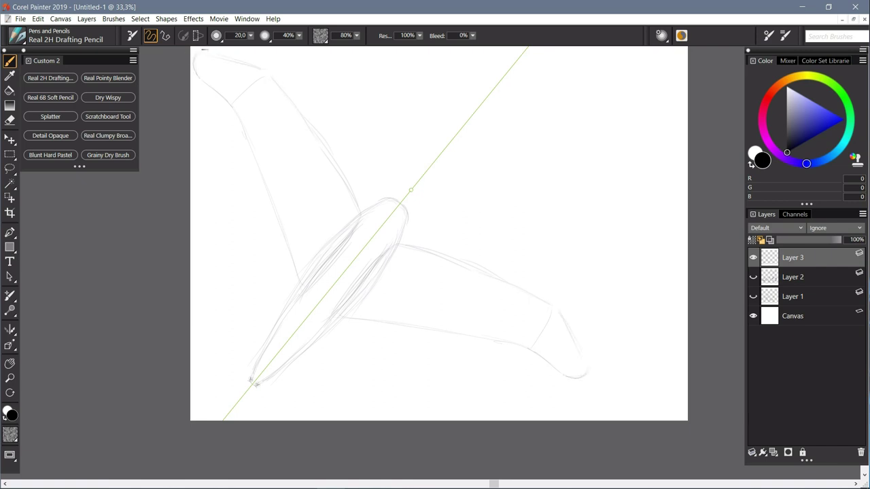
Step: Darken the mirrored wing outlines and redraw the aircraft's nose as a shorter rounded arc
{"action": "mouse_move", "coordinate": [231, 107]}
{"action": "left_mouse_down"}
{"action": "mouse_move", "coordinate": [198, 81]}
{"action": "mouse_move", "coordinate": [264, 193]}
{"action": "mouse_move", "coordinate": [302, 291]}
{"action": "left_mouse_up"}
{"action": "mouse_move", "coordinate": [324, 153]}
{"action": "left_mouse_down"}
{"action": "mouse_move", "coordinate": [276, 87]}
{"action": "mouse_move", "coordinate": [359, 213]}
{"action": "mouse_move", "coordinate": [393, 223]}
{"action": "mouse_move", "coordinate": [396, 242]}
{"action": "left_mouse_up"}
{"action": "key", "text": "n"}
{"action": "mouse_move", "coordinate": [399, 192]}
{"action": "left_mouse_down"}
{"action": "mouse_move", "coordinate": [401, 215]}
{"action": "mouse_move", "coordinate": [385, 219]}
{"action": "left_mouse_up"}
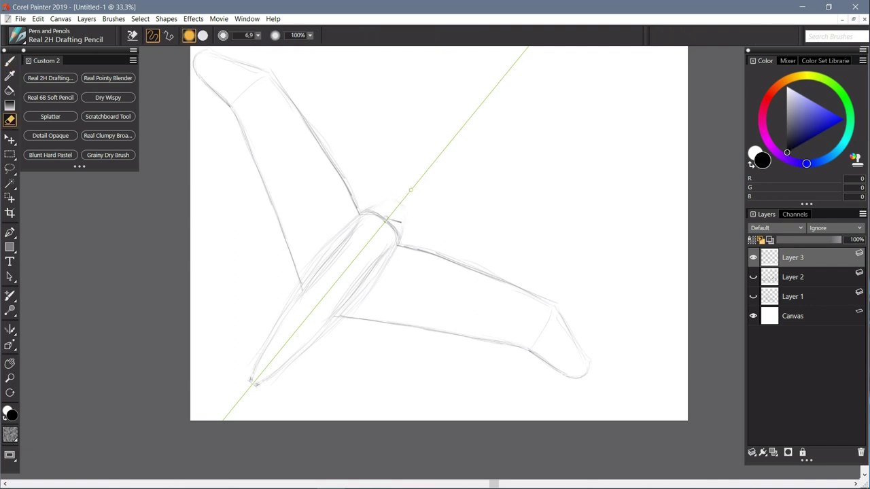
{"action": "key", "text": "b"}
{"action": "key", "text": "ctrl+z"}
{"action": "key", "text": "ctrl+z"}
{"action": "key", "text": "ctrl+z"}
{"action": "left_click_drag", "start_coordinate": [367, 209], "coordinate": [391, 214]}
{"action": "key", "text": "n"}
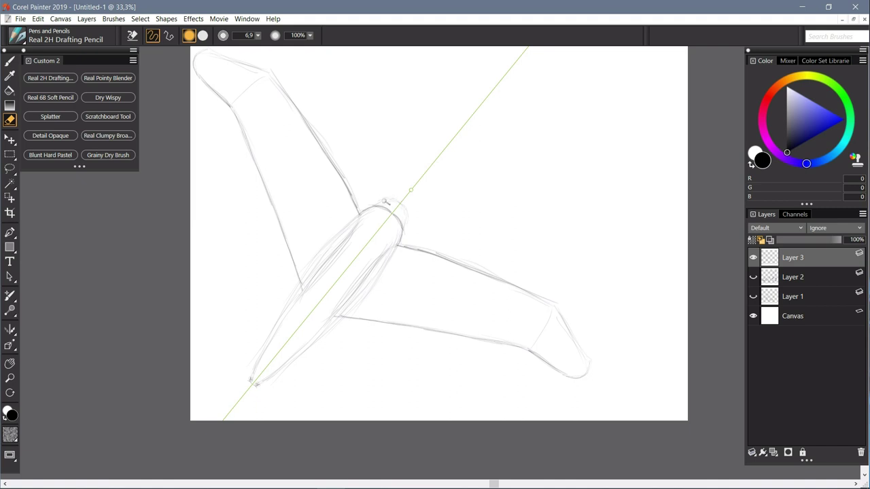
Step: Sketch a rounded cockpit canopy on the symmetry line behind the nose, closed by a curved rear edge
{"action": "key", "text": "b"}
{"action": "left_click_drag", "start_coordinate": [371, 235], "coordinate": [338, 258]}
{"action": "mouse_move", "coordinate": [370, 273]}
{"action": "left_mouse_down"}
{"action": "mouse_move", "coordinate": [335, 256]}
{"action": "mouse_move", "coordinate": [364, 270]}
{"action": "left_mouse_up"}
{"action": "left_click_drag", "start_coordinate": [361, 232], "coordinate": [366, 271]}
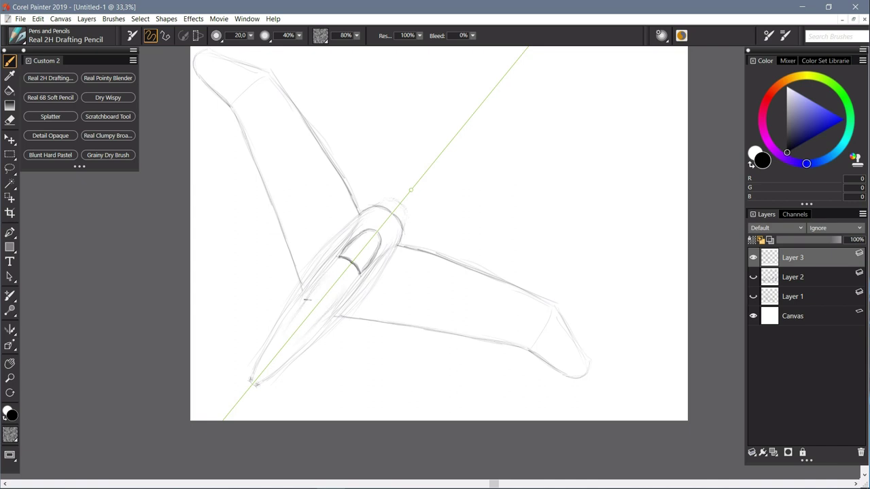
Step: Sketch a narrow tail fin along the fuselage axis and rounded mirrored tailplanes on both sides of the tail
{"action": "left_click_drag", "start_coordinate": [311, 306], "coordinate": [253, 382]}
{"action": "left_click_drag", "start_coordinate": [288, 304], "coordinate": [237, 310]}
{"action": "left_click_drag", "start_coordinate": [252, 363], "coordinate": [229, 346]}
{"action": "mouse_move", "coordinate": [239, 310]}
{"action": "left_mouse_down"}
{"action": "mouse_move", "coordinate": [218, 340]}
{"action": "mouse_move", "coordinate": [253, 363]}
{"action": "mouse_move", "coordinate": [222, 334]}
{"action": "left_mouse_up"}
Step: Turn off Mirror Painting and apply a perspective distortion to Layer 3, narrowing and lowering the far side of the aircraft
{"action": "key", "text": "ctrl+minus"}
{"action": "key", "text": "ctrl+minus"}
{"action": "key", "text": "ctrl+plus"}
{"action": "key", "text": "ctrl+plus"}
{"action": "key", "text": "ctrl+minus"}
{"action": "left_click", "coordinate": [9, 330]}
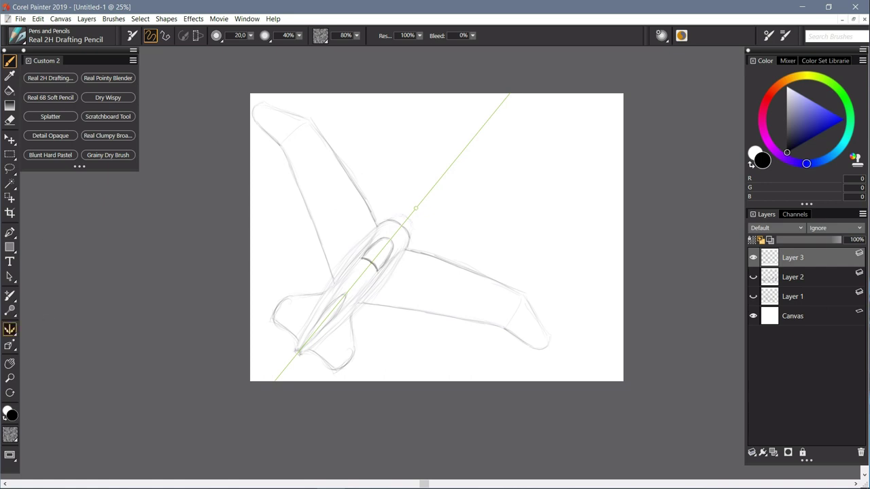
{"action": "left_click", "coordinate": [132, 35]}
{"action": "left_click", "coordinate": [10, 61]}
{"action": "left_click", "coordinate": [10, 139]}
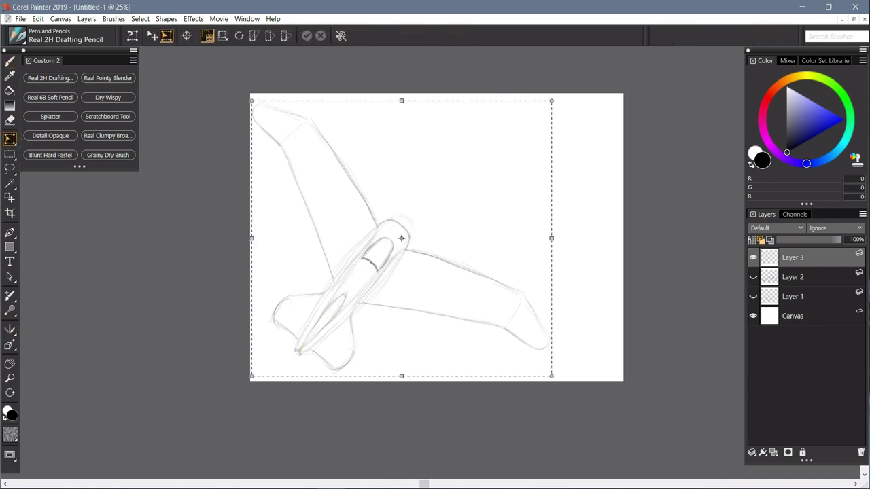
{"action": "mouse_move", "coordinate": [251, 376]}
{"action": "left_mouse_down"}
{"action": "mouse_move", "coordinate": [290, 344]}
{"action": "mouse_move", "coordinate": [250, 380]}
{"action": "left_mouse_up"}
{"action": "mouse_move", "coordinate": [251, 101]}
{"action": "left_mouse_down"}
{"action": "mouse_move", "coordinate": [323, 142]}
{"action": "mouse_move", "coordinate": [313, 201]}
{"action": "left_mouse_up"}
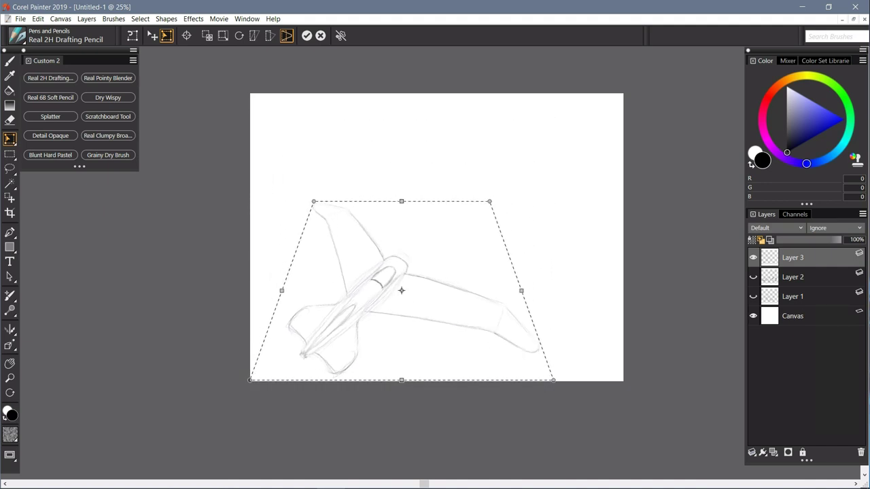
{"action": "left_click", "coordinate": [10, 61]}
Step: Rework the canopy and fuselage edges with the Real 2H Drafting Pencil to suit the new perspective, erasing stray lines
{"action": "key", "text": "ctrl+plus"}
{"action": "mouse_move", "coordinate": [435, 271]}
{"action": "left_mouse_down"}
{"action": "mouse_move", "coordinate": [417, 221]}
{"action": "mouse_move", "coordinate": [360, 210]}
{"action": "mouse_move", "coordinate": [377, 212]}
{"action": "mouse_move", "coordinate": [348, 245]}
{"action": "left_mouse_up"}
{"action": "left_click", "coordinate": [51, 78]}
{"action": "mouse_move", "coordinate": [361, 216]}
{"action": "left_mouse_down"}
{"action": "mouse_move", "coordinate": [346, 212]}
{"action": "mouse_move", "coordinate": [327, 224]}
{"action": "mouse_move", "coordinate": [337, 234]}
{"action": "mouse_move", "coordinate": [344, 226]}
{"action": "mouse_move", "coordinate": [336, 235]}
{"action": "mouse_move", "coordinate": [346, 250]}
{"action": "mouse_move", "coordinate": [260, 299]}
{"action": "left_mouse_up"}
{"action": "key", "text": "n"}
{"action": "key", "text": "b"}
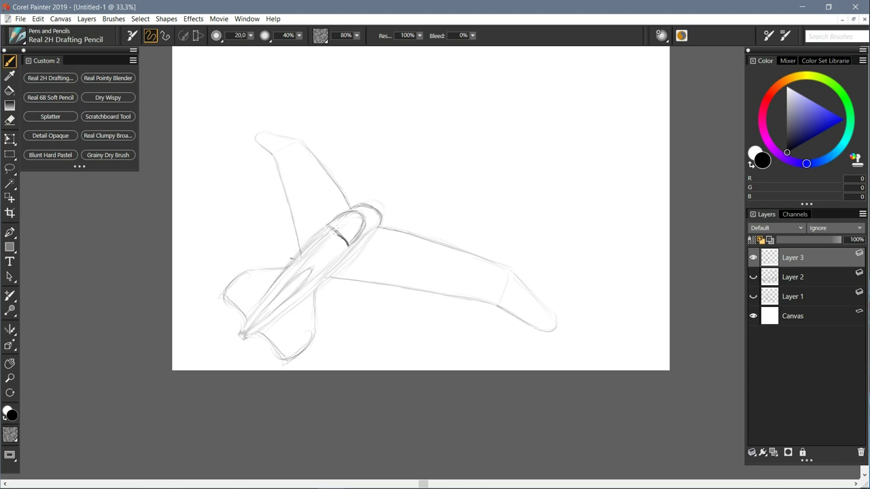
{"action": "mouse_move", "coordinate": [303, 263]}
{"action": "left_mouse_down"}
{"action": "mouse_move", "coordinate": [247, 335]}
{"action": "mouse_move", "coordinate": [256, 258]}
{"action": "mouse_move", "coordinate": [247, 317]}
{"action": "mouse_move", "coordinate": [246, 259]}
{"action": "mouse_move", "coordinate": [247, 313]}
{"action": "left_mouse_up"}
{"action": "key", "text": "n"}
{"action": "mouse_move", "coordinate": [299, 260]}
{"action": "left_mouse_down"}
{"action": "mouse_move", "coordinate": [252, 254]}
{"action": "mouse_move", "coordinate": [270, 270]}
{"action": "mouse_move", "coordinate": [292, 268]}
{"action": "mouse_move", "coordinate": [263, 309]}
{"action": "mouse_move", "coordinate": [250, 270]}
{"action": "mouse_move", "coordinate": [310, 269]}
{"action": "mouse_move", "coordinate": [302, 272]}
{"action": "left_mouse_up"}
{"action": "mouse_move", "coordinate": [333, 231]}
{"action": "left_mouse_down"}
{"action": "mouse_move", "coordinate": [348, 249]}
{"action": "mouse_move", "coordinate": [344, 242]}
{"action": "mouse_move", "coordinate": [341, 253]}
{"action": "left_mouse_up"}
{"action": "key", "text": "b"}
{"action": "mouse_move", "coordinate": [341, 253]}
{"action": "left_mouse_down"}
{"action": "mouse_move", "coordinate": [349, 244]}
{"action": "mouse_move", "coordinate": [333, 219]}
{"action": "mouse_move", "coordinate": [293, 263]}
{"action": "left_mouse_up"}
{"action": "left_click_drag", "start_coordinate": [321, 229], "coordinate": [293, 263]}
Step: Sketch a raised vertical fin at the tail and firm up the tailplane and rear fuselage outlines
{"action": "mouse_move", "coordinate": [242, 275]}
{"action": "left_mouse_down"}
{"action": "mouse_move", "coordinate": [225, 297]}
{"action": "mouse_move", "coordinate": [248, 318]}
{"action": "left_mouse_up"}
{"action": "mouse_move", "coordinate": [252, 256]}
{"action": "left_mouse_down"}
{"action": "mouse_move", "coordinate": [242, 266]}
{"action": "mouse_move", "coordinate": [249, 325]}
{"action": "mouse_move", "coordinate": [286, 362]}
{"action": "left_mouse_up"}
{"action": "mouse_move", "coordinate": [314, 287]}
{"action": "left_mouse_down"}
{"action": "mouse_move", "coordinate": [311, 344]}
{"action": "mouse_move", "coordinate": [267, 324]}
{"action": "mouse_move", "coordinate": [258, 332]}
{"action": "left_mouse_up"}
Step: Darken the outlines and tip seams of both wings and the lower fuselage edge
{"action": "left_click_drag", "start_coordinate": [274, 156], "coordinate": [296, 232]}
{"action": "mouse_move", "coordinate": [303, 143]}
{"action": "left_mouse_down"}
{"action": "mouse_move", "coordinate": [336, 195]}
{"action": "mouse_move", "coordinate": [297, 147]}
{"action": "left_mouse_up"}
{"action": "mouse_move", "coordinate": [263, 137]}
{"action": "left_mouse_down"}
{"action": "mouse_move", "coordinate": [302, 139]}
{"action": "mouse_move", "coordinate": [273, 156]}
{"action": "left_mouse_up"}
{"action": "mouse_move", "coordinate": [392, 232]}
{"action": "left_mouse_down"}
{"action": "mouse_move", "coordinate": [515, 272]}
{"action": "mouse_move", "coordinate": [545, 336]}
{"action": "mouse_move", "coordinate": [502, 306]}
{"action": "left_mouse_up"}
{"action": "mouse_move", "coordinate": [507, 270]}
{"action": "left_mouse_down"}
{"action": "mouse_move", "coordinate": [492, 305]}
{"action": "mouse_move", "coordinate": [331, 280]}
{"action": "left_mouse_up"}
{"action": "left_click_drag", "start_coordinate": [375, 227], "coordinate": [314, 292]}
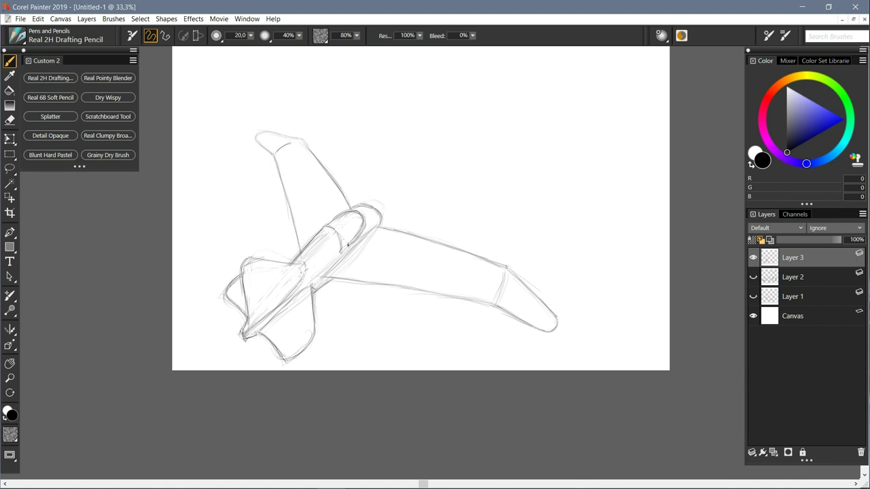
Step: Extend the aircraft's nose and sketch a curved, spinning propeller disc in front of it
{"action": "left_click_drag", "start_coordinate": [369, 203], "coordinate": [385, 222]}
{"action": "mouse_move", "coordinate": [387, 204]}
{"action": "left_mouse_down"}
{"action": "mouse_move", "coordinate": [379, 227]}
{"action": "mouse_move", "coordinate": [369, 207]}
{"action": "mouse_move", "coordinate": [388, 210]}
{"action": "mouse_move", "coordinate": [384, 200]}
{"action": "left_mouse_up"}
{"action": "key", "text": "n"}
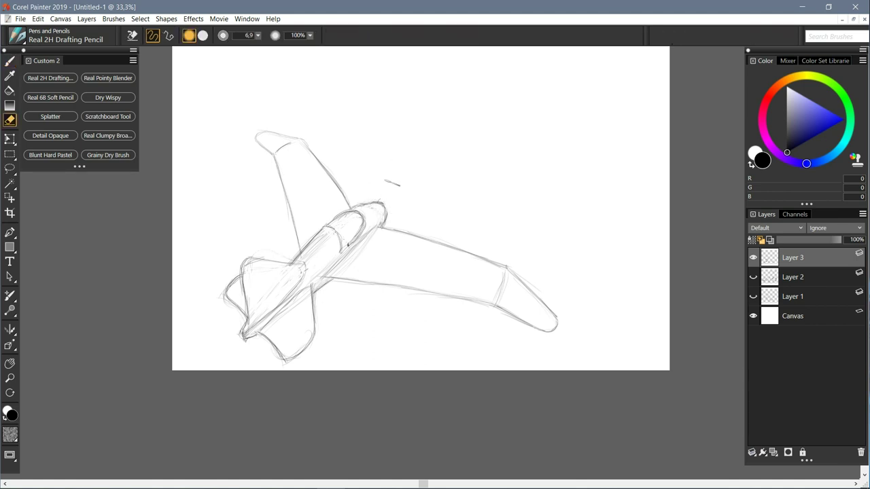
{"action": "key", "text": "b"}
{"action": "left_click_drag", "start_coordinate": [331, 261], "coordinate": [266, 314]}
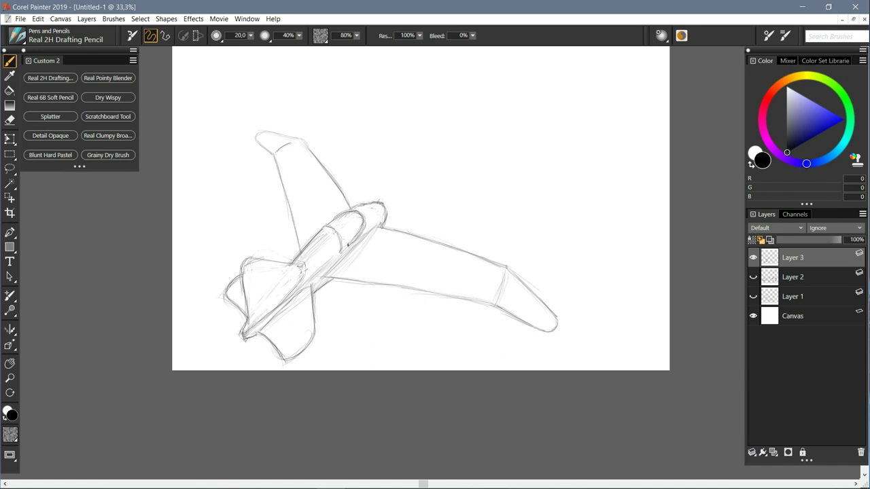
{"action": "mouse_move", "coordinate": [367, 172]}
{"action": "left_mouse_down"}
{"action": "mouse_move", "coordinate": [408, 226]}
{"action": "mouse_move", "coordinate": [359, 197]}
{"action": "left_mouse_up"}
{"action": "left_click_drag", "start_coordinate": [404, 197], "coordinate": [395, 206]}
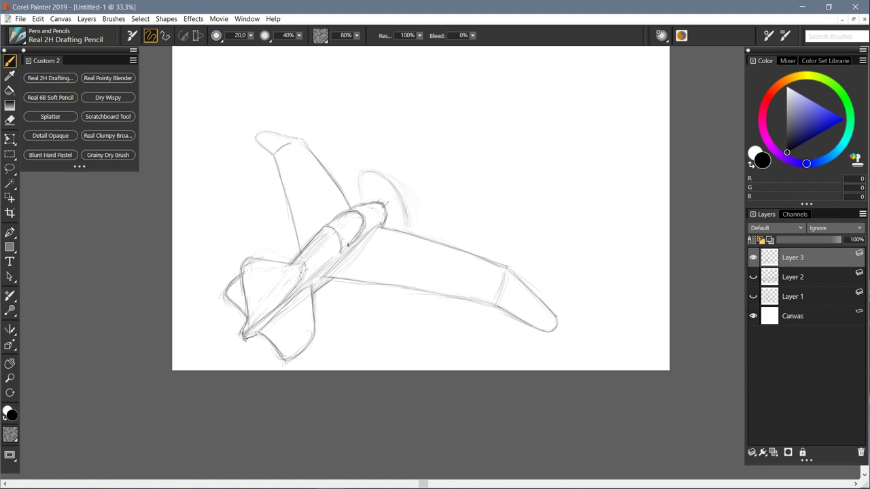
Step: Show Layer 2 and hide Layer 3
{"action": "left_click", "coordinate": [752, 277]}
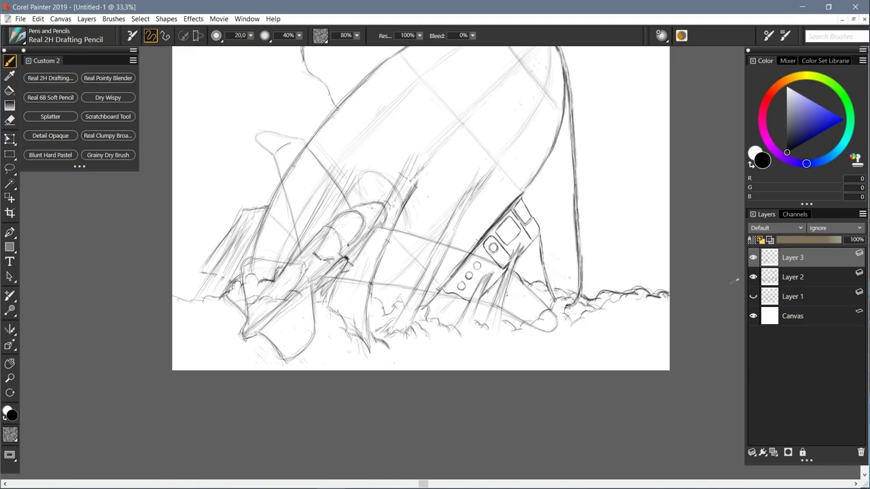
{"action": "left_click", "coordinate": [752, 257]}
{"action": "scroll", "coordinate": [430, 262], "scroll_direction": "up", "scroll_amount": 1}
{"action": "scroll", "coordinate": [431, 262], "scroll_direction": "down", "scroll_amount": 3}
{"action": "scroll", "coordinate": [431, 262], "scroll_direction": "up", "scroll_amount": 2}
Step: Enclose the airship's cabin in a polygonal selection that follows its outline
{"action": "left_click_drag", "start_coordinate": [10, 169], "coordinate": [42, 174]}
{"action": "left_click", "coordinate": [538, 197]}
{"action": "left_click", "coordinate": [552, 220]}
{"action": "left_click", "coordinate": [565, 84]}
{"action": "left_click", "coordinate": [575, 78]}
{"action": "left_click", "coordinate": [538, 197]}
{"action": "left_click", "coordinate": [528, 193]}
{"action": "left_click", "coordinate": [556, 249]}
{"action": "left_click", "coordinate": [558, 304]}
{"action": "left_click", "coordinate": [541, 304]}
{"action": "left_click", "coordinate": [545, 288]}
{"action": "left_click", "coordinate": [528, 192]}
{"action": "left_click", "coordinate": [509, 269]}
{"action": "left_click", "coordinate": [482, 302]}
{"action": "left_click", "coordinate": [434, 303]}
{"action": "left_click", "coordinate": [441, 292]}
{"action": "left_click", "coordinate": [447, 303]}
{"action": "left_click", "coordinate": [441, 288]}
{"action": "left_click", "coordinate": [521, 192]}
{"action": "left_click", "coordinate": [532, 192]}
{"action": "left_click", "coordinate": [550, 232]}
{"action": "left_click", "coordinate": [527, 265]}
{"action": "left_click", "coordinate": [486, 308]}
{"action": "left_click", "coordinate": [449, 303]}
{"action": "left_click", "coordinate": [442, 289]}
Step: Activate Layer 2 and scale the selected cabin down slightly with the Transform tool
{"action": "left_click_drag", "start_coordinate": [10, 139], "coordinate": [41, 140]}
{"action": "mouse_move", "coordinate": [442, 307]}
{"action": "left_mouse_down"}
{"action": "mouse_move", "coordinate": [443, 299]}
{"action": "mouse_move", "coordinate": [437, 312]}
{"action": "left_mouse_up"}
{"action": "left_click", "coordinate": [9, 61]}
{"action": "left_click", "coordinate": [447, 291]}
{"action": "left_click", "coordinate": [792, 277]}
{"action": "left_click", "coordinate": [9, 139]}
{"action": "left_click", "coordinate": [41, 140]}
{"action": "left_click_drag", "start_coordinate": [442, 307], "coordinate": [450, 289]}
{"action": "left_click_drag", "start_coordinate": [551, 191], "coordinate": [548, 193]}
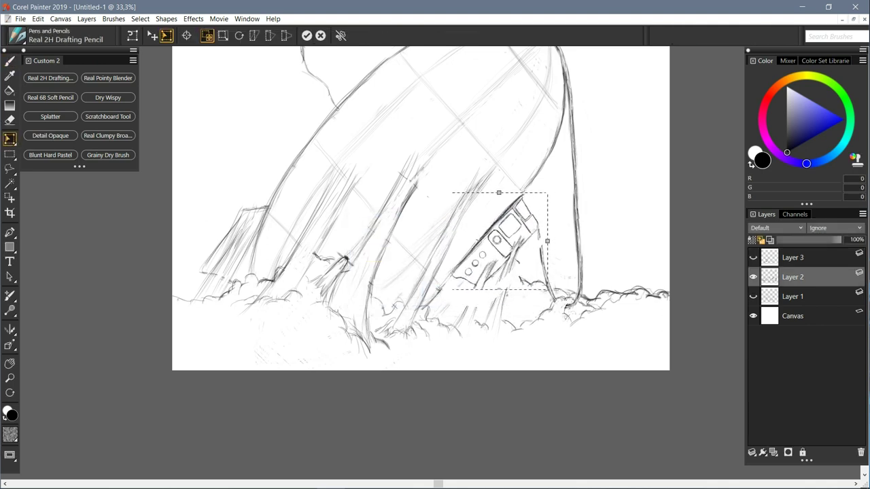
{"action": "key", "text": "Return"}
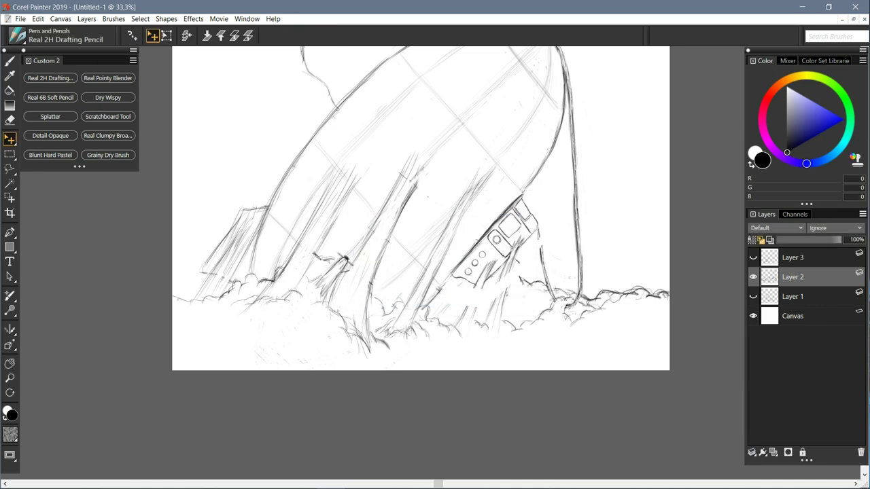
Step: Show Layer 3 and redraw the streaks from the cabin down into the clouds on Layer 2 with the Real 6B Soft Pencil
{"action": "left_click", "coordinate": [753, 257]}
{"action": "key", "text": "b"}
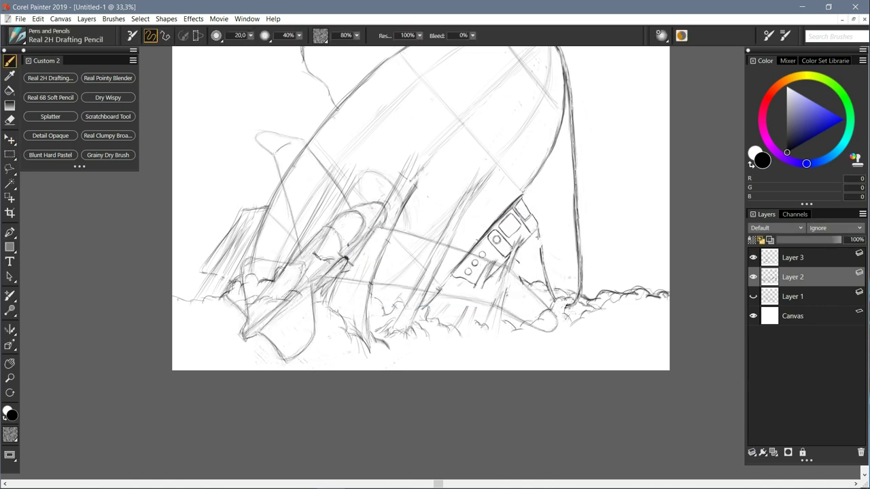
{"action": "left_click", "coordinate": [51, 97]}
{"action": "left_click_drag", "start_coordinate": [512, 261], "coordinate": [503, 293]}
{"action": "left_click_drag", "start_coordinate": [507, 263], "coordinate": [471, 328]}
{"action": "left_click_drag", "start_coordinate": [475, 284], "coordinate": [453, 331]}
{"action": "left_click_drag", "start_coordinate": [479, 301], "coordinate": [473, 322]}
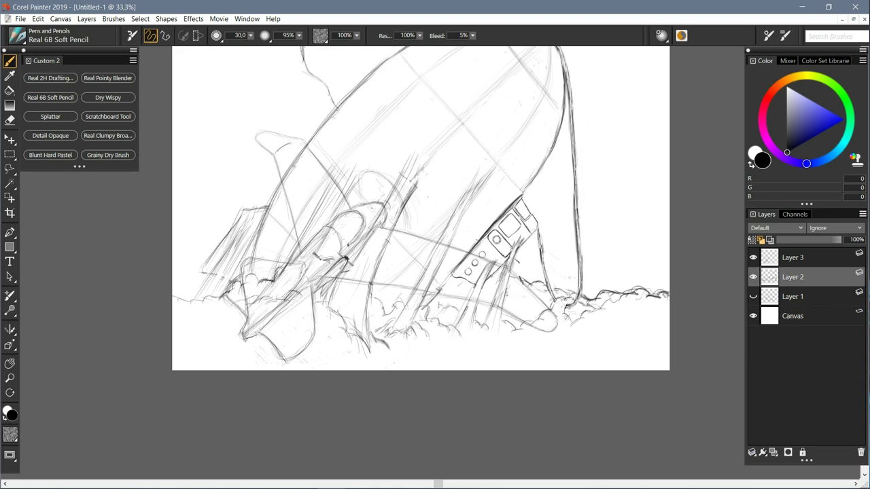
Step: Group Layer 1 and Layer 2 together, and put Layer 3 into a group of its own
{"action": "left_click", "coordinate": [792, 296]}
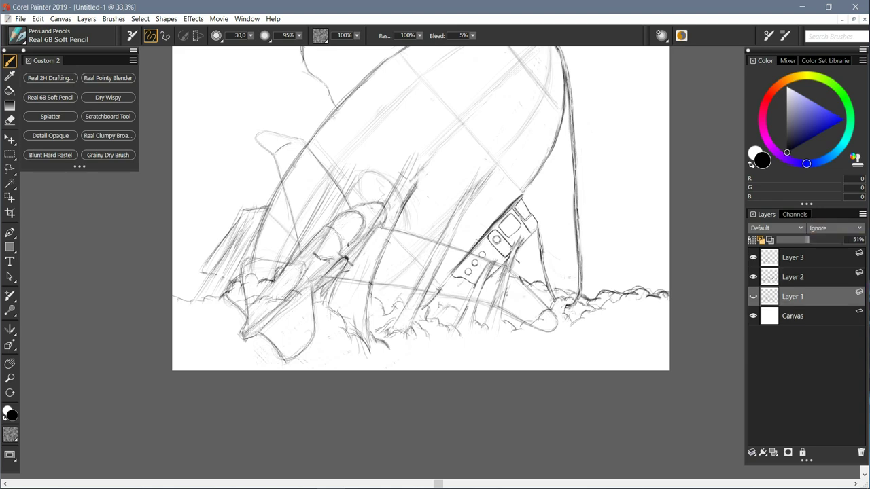
{"action": "left_click", "coordinate": [792, 278], "text": "shift"}
{"action": "left_click", "coordinate": [86, 19]}
{"action": "left_click", "coordinate": [110, 185]}
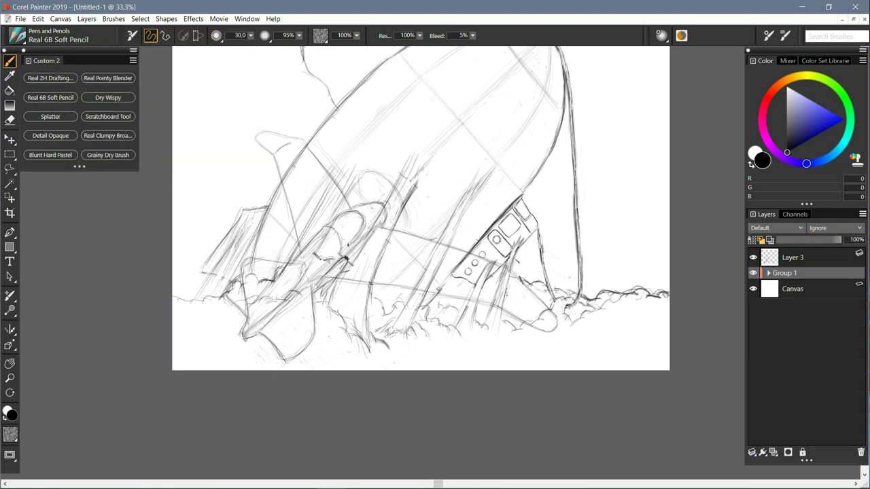
{"action": "left_click", "coordinate": [792, 258]}
{"action": "left_click", "coordinate": [87, 19]}
{"action": "left_click", "coordinate": [111, 185]}
Step: Hide Group 1 and select Layer 3 inside Group 2
{"action": "left_click", "coordinate": [752, 265]}
{"action": "key", "text": "ctrl+plus"}
{"action": "key", "text": "ctrl+plus"}
{"action": "key", "text": "ctrl+minus"}
{"action": "key", "text": "ctrl+minus"}
{"action": "left_click", "coordinate": [768, 253]}
{"action": "left_click", "coordinate": [795, 269]}
{"action": "key", "text": "ctrl+plus"}
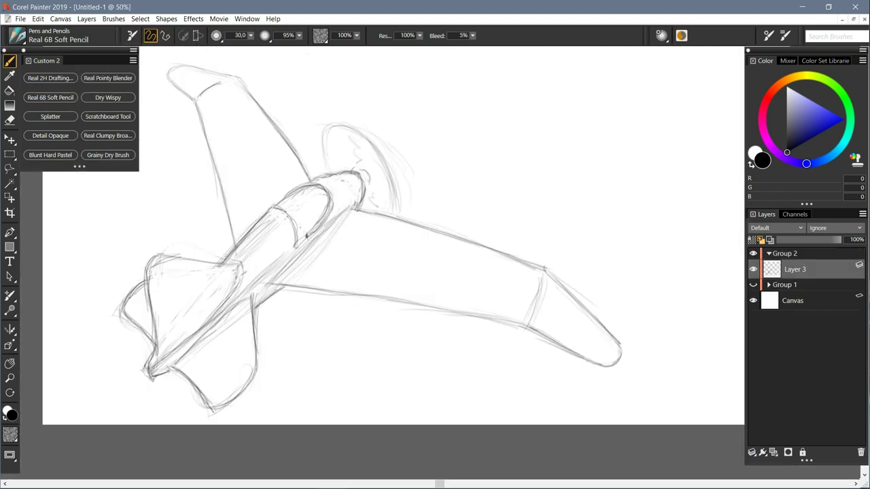
{"action": "left_click_drag", "start_coordinate": [380, 258], "coordinate": [435, 273]}
Step: Add a new layer above Layer 3 and lower Layer 3's opacity to 51%
{"action": "left_click", "coordinate": [773, 452]}
{"action": "left_click", "coordinate": [795, 289]}
{"action": "left_click", "coordinate": [803, 240]}
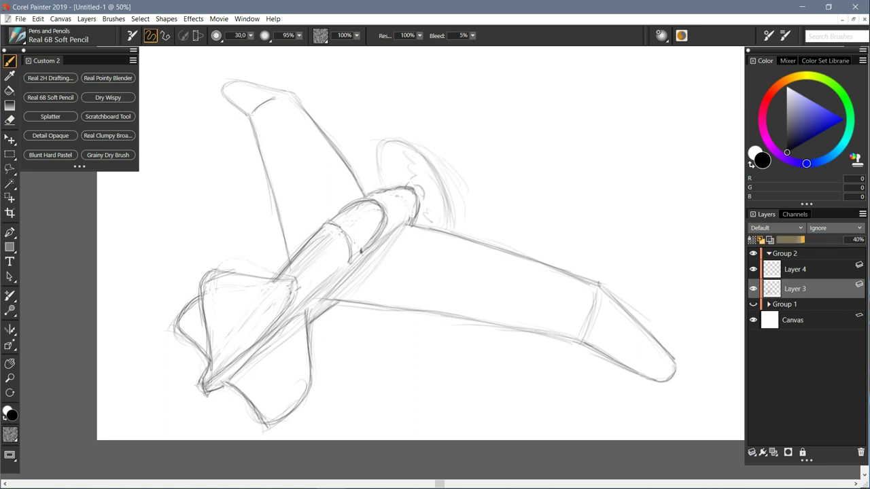
{"action": "left_click_drag", "start_coordinate": [808, 240], "coordinate": [810, 240]}
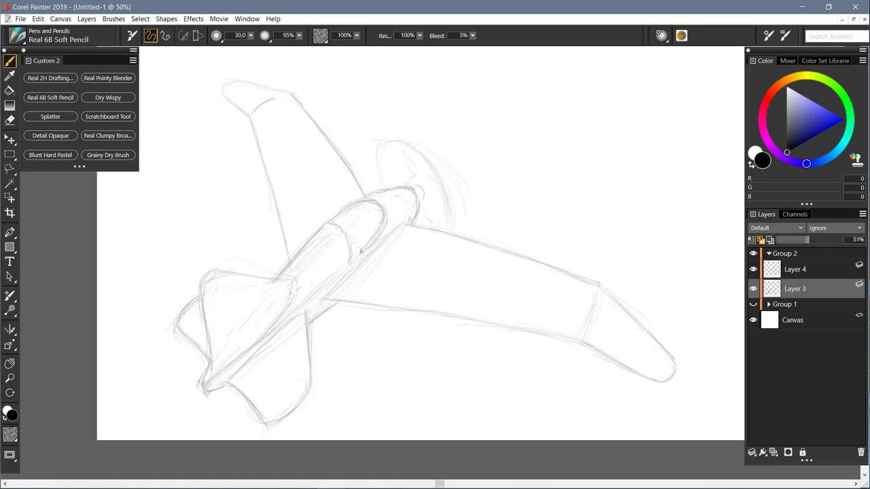
Step: Ink the far wing's leading edge on Layer 4 with the Scratchboard Tool, tidying the line where it meets the fuselage
{"action": "left_click", "coordinate": [794, 269]}
{"action": "left_click_drag", "start_coordinate": [290, 92], "coordinate": [296, 100]}
{"action": "left_click", "coordinate": [107, 116]}
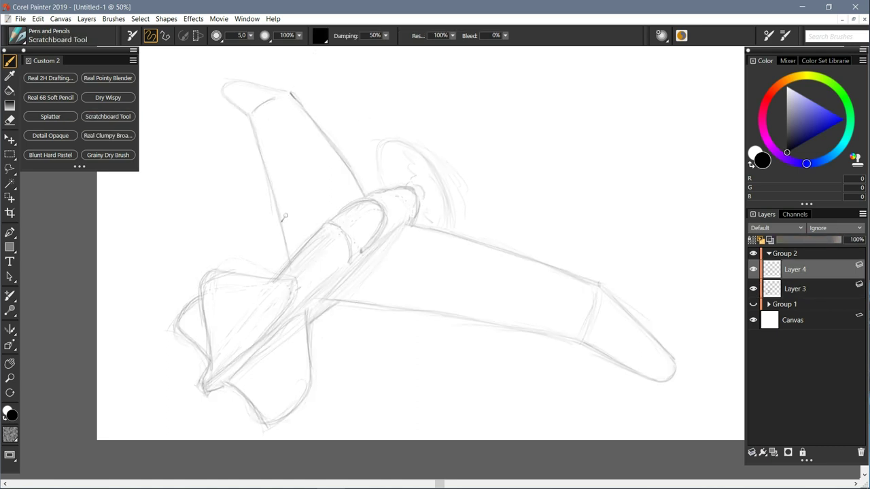
{"action": "key", "text": "b"}
{"action": "mouse_move", "coordinate": [296, 101]}
{"action": "left_mouse_down"}
{"action": "mouse_move", "coordinate": [365, 195]}
{"action": "mouse_move", "coordinate": [367, 182]}
{"action": "left_mouse_up"}
{"action": "key", "text": "n"}
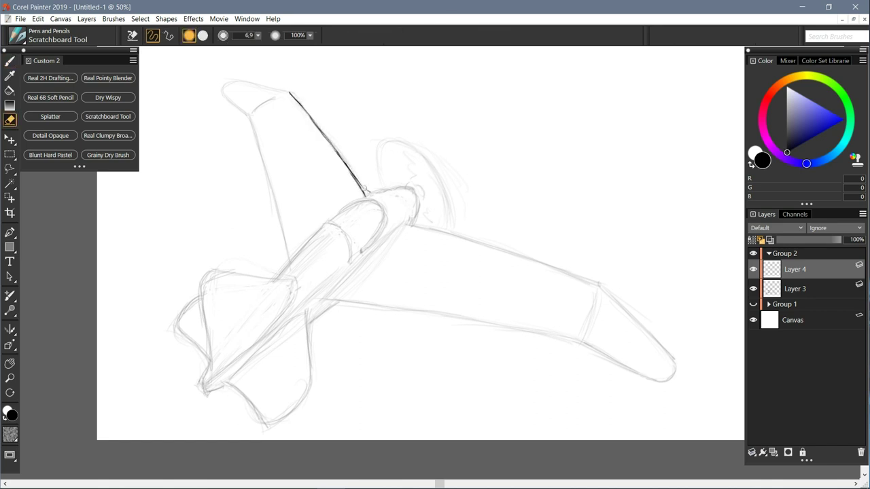
{"action": "key", "text": "b"}
Step: Ink the far wing's rounded tip, its curved tip seam and the trailing edge down to the fuselage
{"action": "left_click_drag", "start_coordinate": [286, 90], "coordinate": [250, 85]}
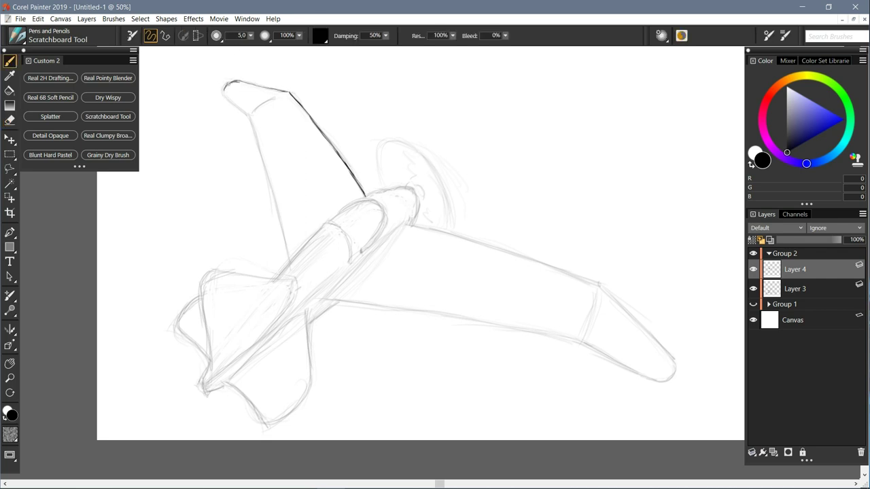
{"action": "left_click_drag", "start_coordinate": [229, 100], "coordinate": [249, 116]}
{"action": "key", "text": "e"}
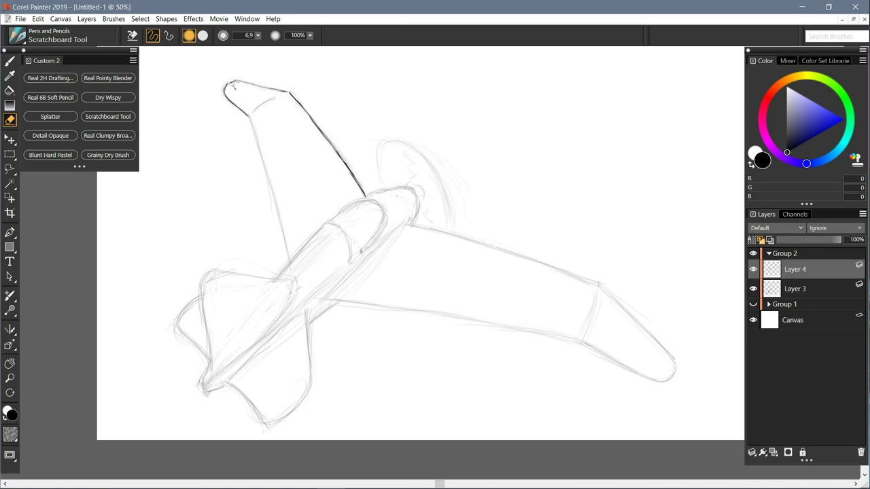
{"action": "key", "text": "b"}
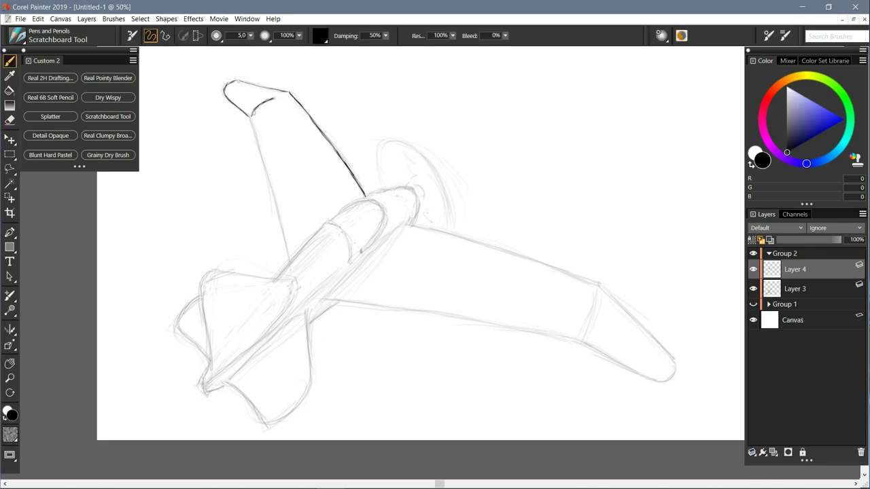
{"action": "left_click_drag", "start_coordinate": [246, 115], "coordinate": [294, 262]}
{"action": "left_click_drag", "start_coordinate": [269, 185], "coordinate": [299, 259]}
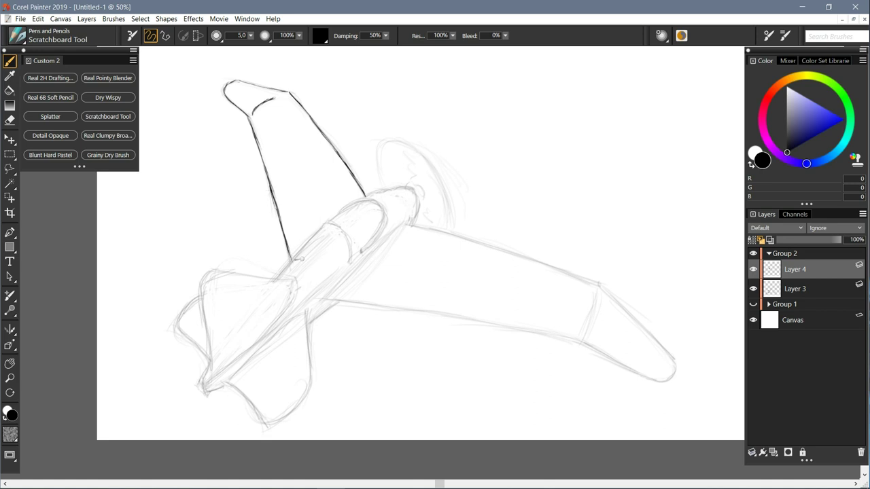
{"action": "key", "text": "e"}
{"action": "key", "text": "b"}
Step: Ink the canopy's outer outline and the upper fuselage edge back towards the tail fin
{"action": "left_click_drag", "start_coordinate": [348, 200], "coordinate": [326, 223]}
{"action": "key", "text": "e"}
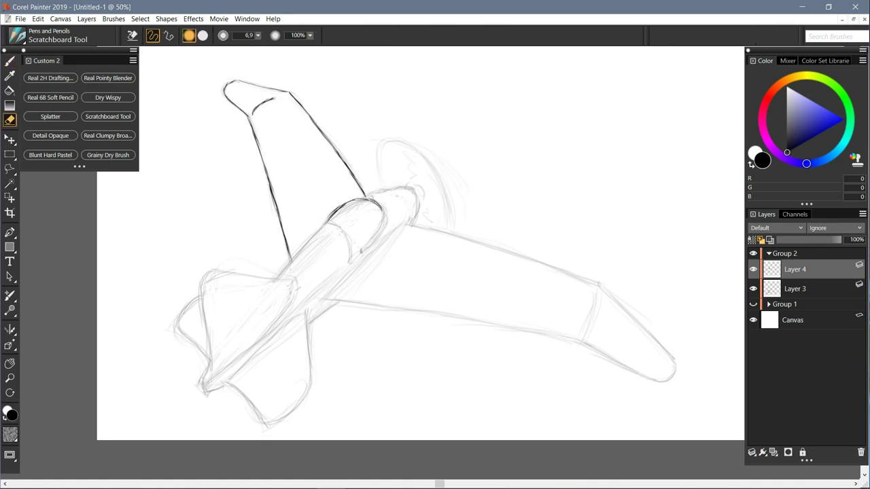
{"action": "key", "text": "b"}
{"action": "left_click_drag", "start_coordinate": [382, 219], "coordinate": [356, 255]}
{"action": "left_click_drag", "start_coordinate": [347, 201], "coordinate": [277, 277]}
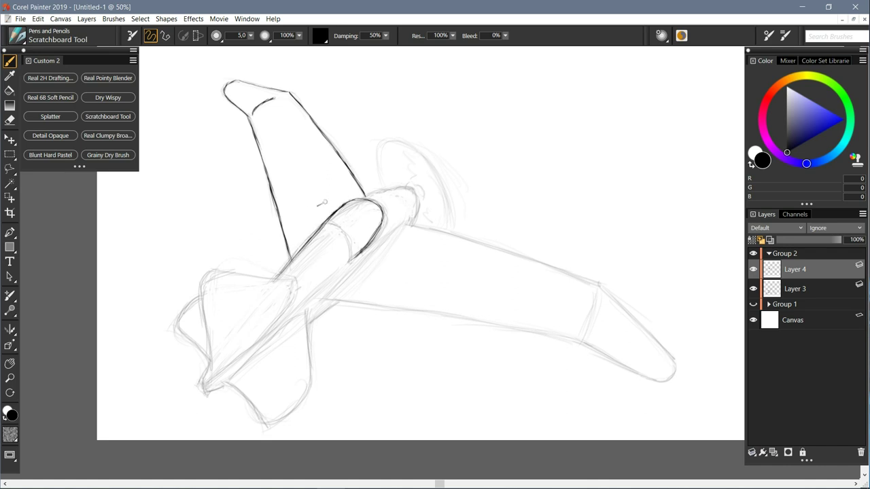
{"action": "key", "text": "e"}
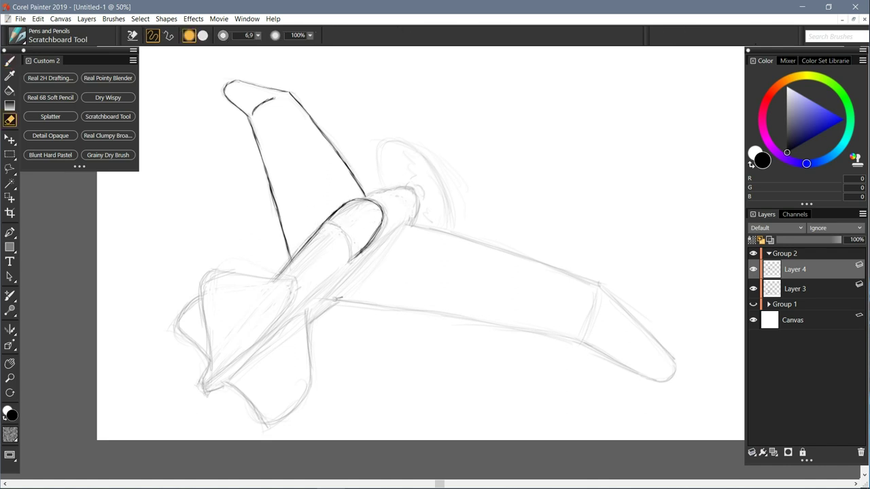
Step: Ink the canopy's curved rear frame and thicken its near rim, erasing the rough edges
{"action": "key", "text": "b"}
{"action": "left_click_drag", "start_coordinate": [326, 223], "coordinate": [351, 262]}
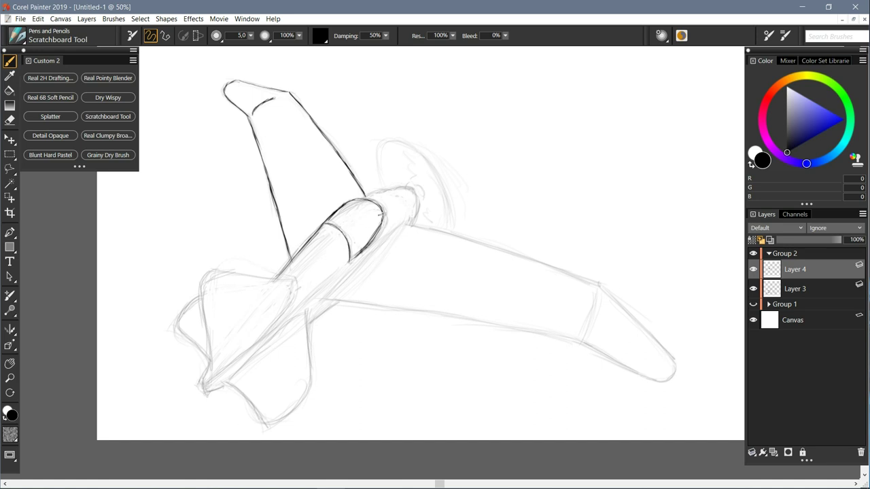
{"action": "left_click_drag", "start_coordinate": [383, 230], "coordinate": [355, 258]}
{"action": "left_click_drag", "start_coordinate": [387, 215], "coordinate": [365, 251]}
{"action": "key", "text": "n"}
{"action": "mouse_move", "coordinate": [380, 206]}
{"action": "left_mouse_down"}
{"action": "mouse_move", "coordinate": [383, 221]}
{"action": "mouse_move", "coordinate": [361, 251]}
{"action": "left_mouse_up"}
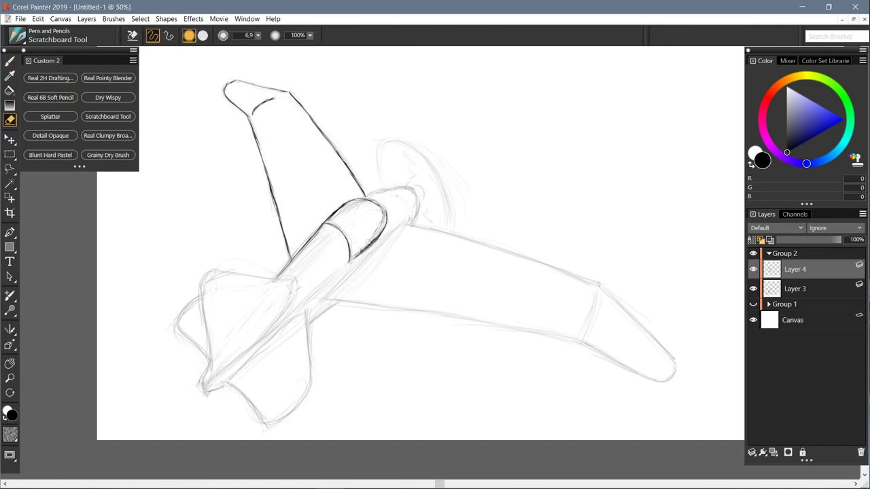
{"action": "left_click_drag", "start_coordinate": [384, 209], "coordinate": [358, 200]}
{"action": "key", "text": "b"}
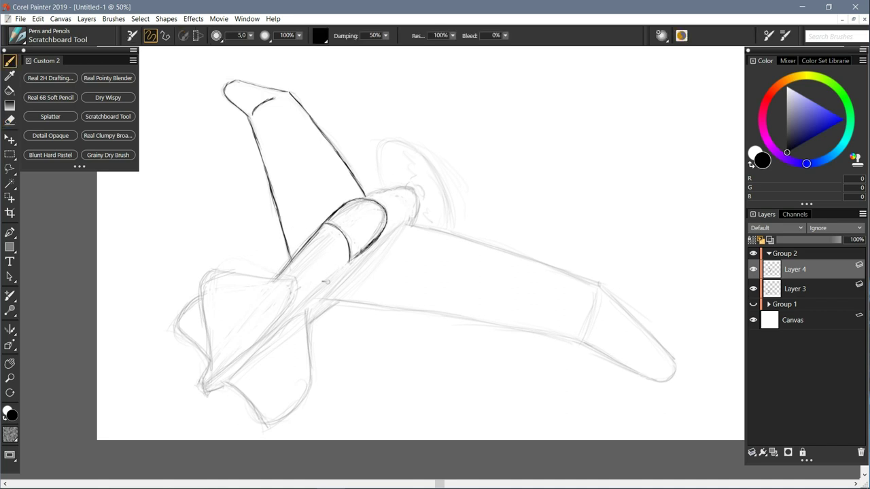
Step: Ink the outlines of the vertical tail fin and the far tailplane
{"action": "mouse_move", "coordinate": [293, 282]}
{"action": "left_mouse_down"}
{"action": "mouse_move", "coordinate": [266, 335]}
{"action": "mouse_move", "coordinate": [212, 379]}
{"action": "left_mouse_up"}
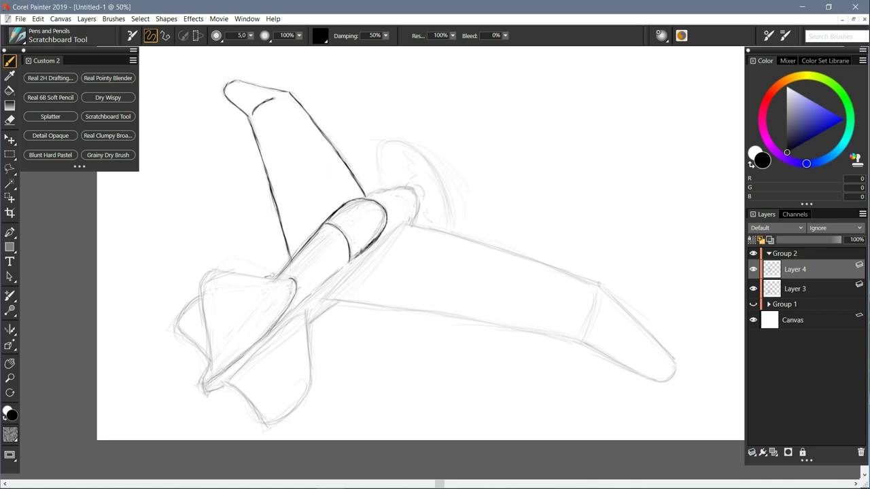
{"action": "mouse_move", "coordinate": [288, 280]}
{"action": "left_mouse_down"}
{"action": "mouse_move", "coordinate": [217, 271]}
{"action": "mouse_move", "coordinate": [212, 382]}
{"action": "left_mouse_up"}
{"action": "mouse_move", "coordinate": [199, 292]}
{"action": "left_mouse_down"}
{"action": "mouse_move", "coordinate": [179, 314]}
{"action": "mouse_move", "coordinate": [181, 331]}
{"action": "mouse_move", "coordinate": [208, 357]}
{"action": "left_mouse_up"}
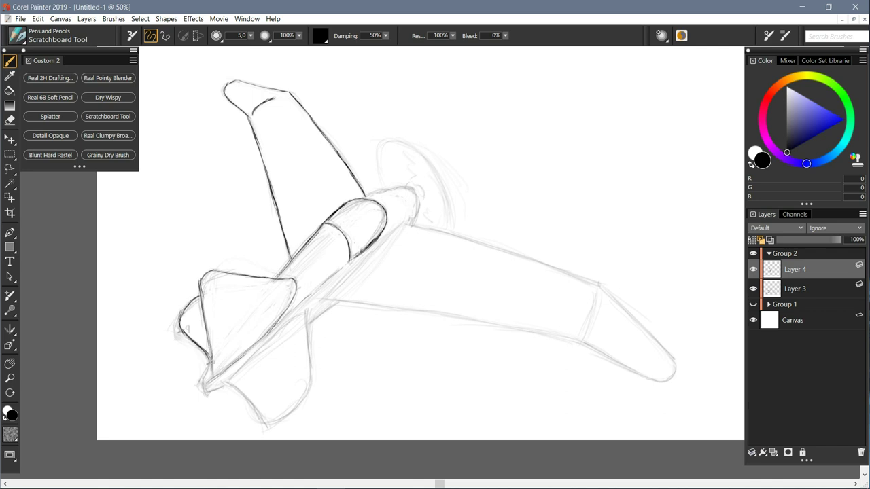
Step: Delete the inked Layer 4, add a new empty layer above the aircraft sketch and choose the Real 6B Soft Pencil
{"action": "key", "text": "ctrl+minus"}
{"action": "left_click", "coordinate": [860, 452]}
{"action": "left_click", "coordinate": [50, 98]}
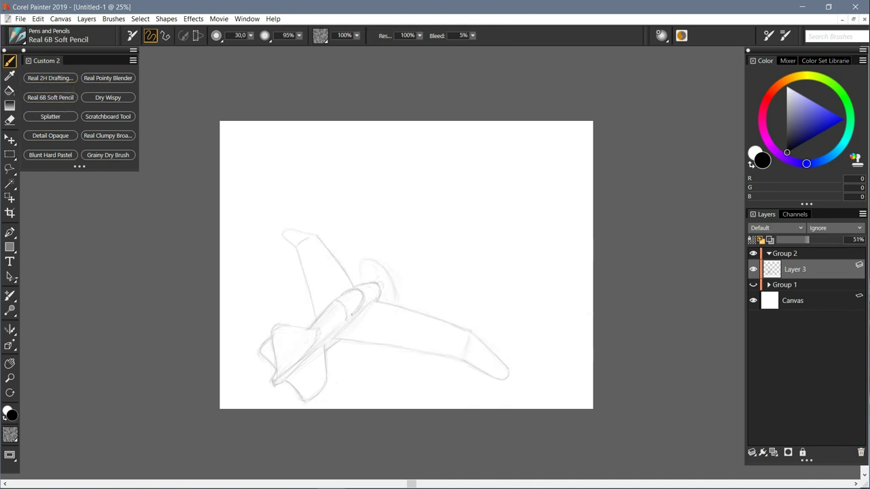
{"action": "key", "text": "ctrl+shift+n"}
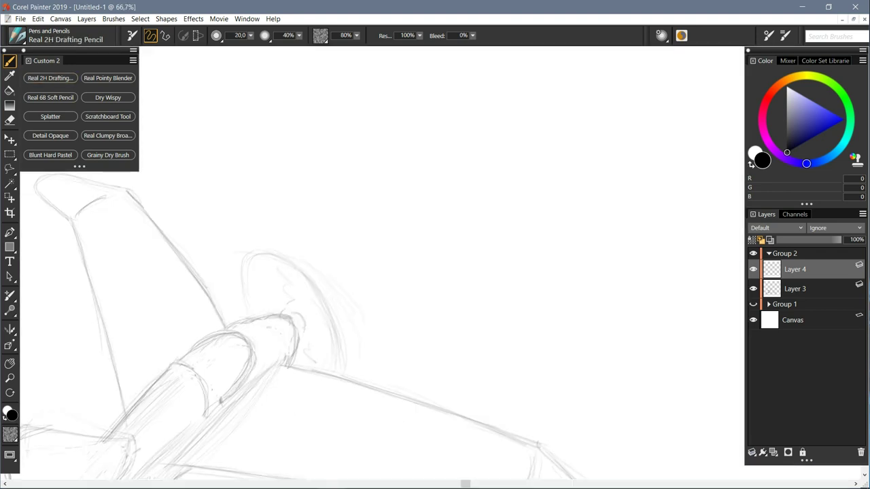
{"action": "left_click", "coordinate": [51, 97]}
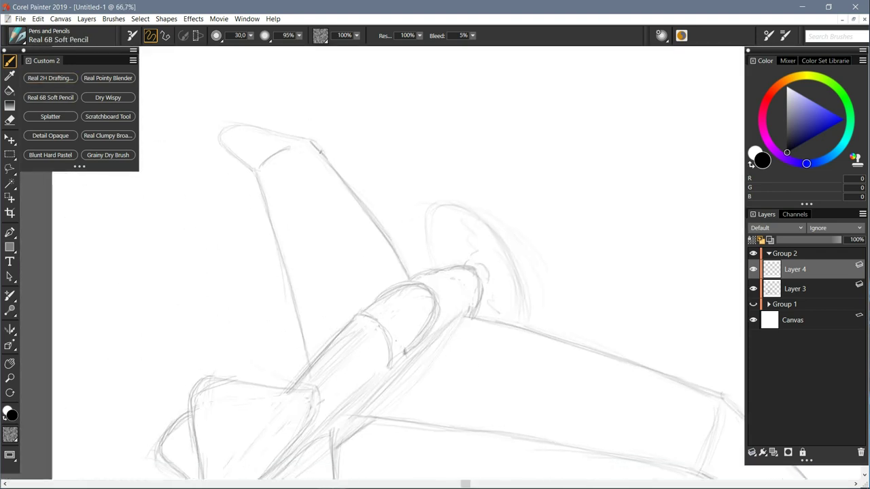
Step: Trace the far wing's leading edge and curved tip seam in pencil, erasing the rough spots
{"action": "mouse_move", "coordinate": [310, 141]}
{"action": "left_mouse_down"}
{"action": "mouse_move", "coordinate": [369, 207]}
{"action": "mouse_move", "coordinate": [345, 185]}
{"action": "mouse_move", "coordinate": [409, 277]}
{"action": "left_mouse_up"}
{"action": "key", "text": "n"}
{"action": "left_click_drag", "start_coordinate": [382, 231], "coordinate": [368, 210]}
{"action": "key", "text": "b"}
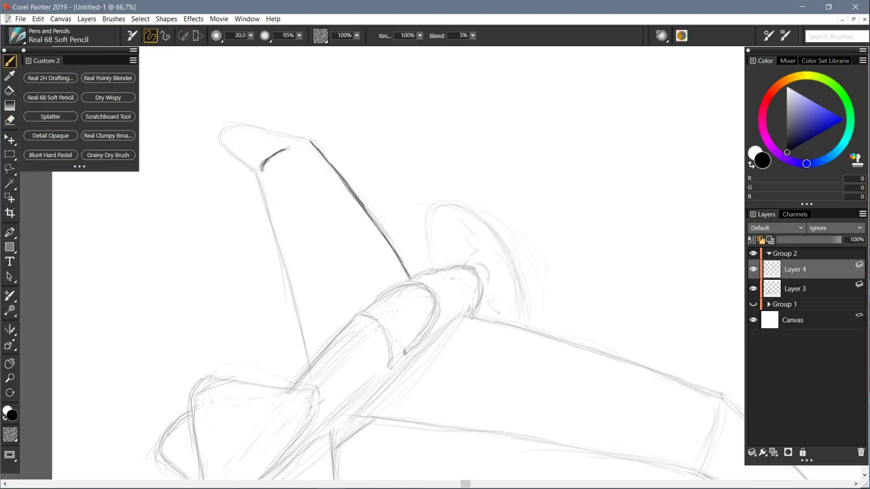
{"action": "key", "text": "n"}
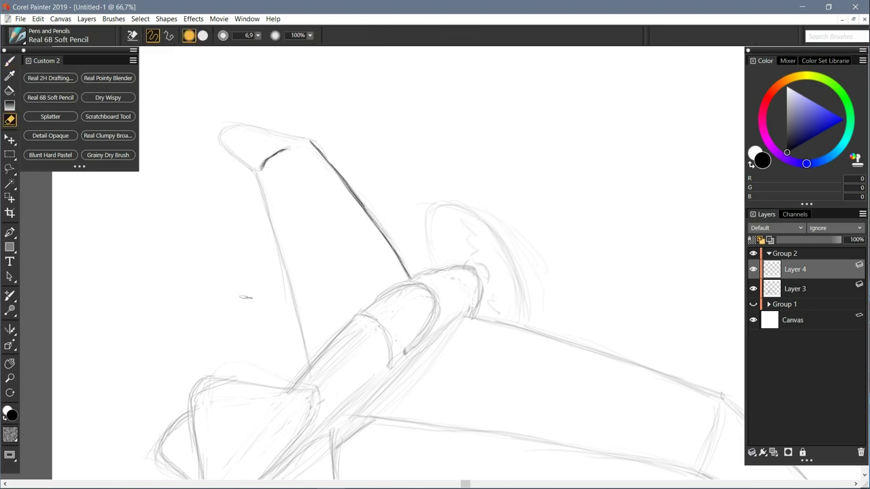
Step: Trace the far wing's rounded tip and its trailing edge down to the fuselage, cleaning up the line
{"action": "key", "text": "b"}
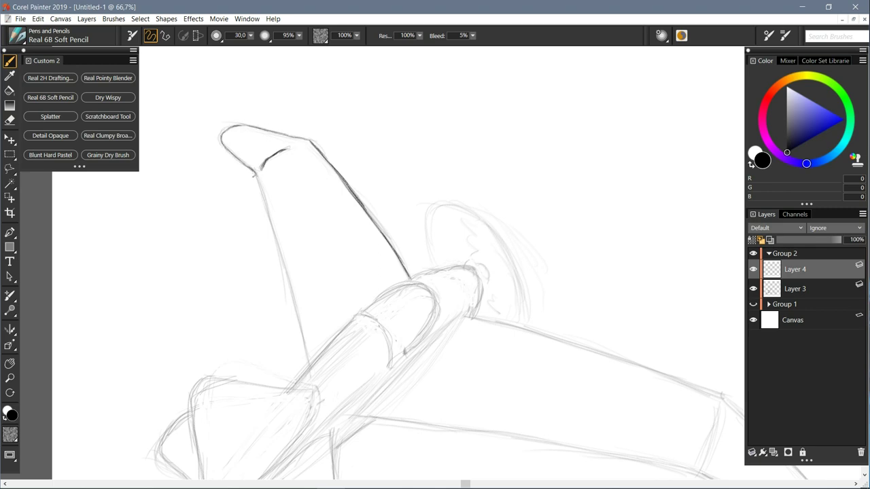
{"action": "left_click_drag", "start_coordinate": [253, 174], "coordinate": [310, 370]}
{"action": "key", "text": "n"}
{"action": "left_click_drag", "start_coordinate": [286, 273], "coordinate": [295, 290]}
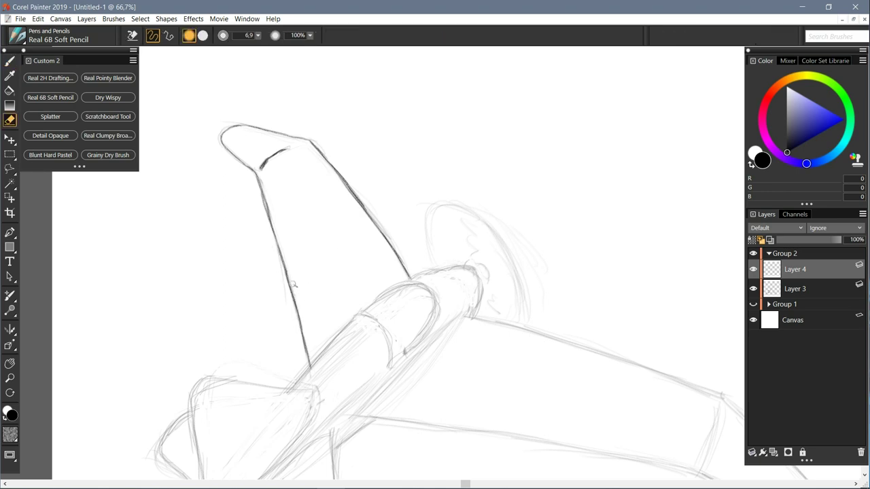
Step: Trace the canopy's curved rear frame and outer rim, along with the rounded nose cowling in front of it
{"action": "key", "text": "b"}
{"action": "left_click_drag", "start_coordinate": [391, 368], "coordinate": [379, 324]}
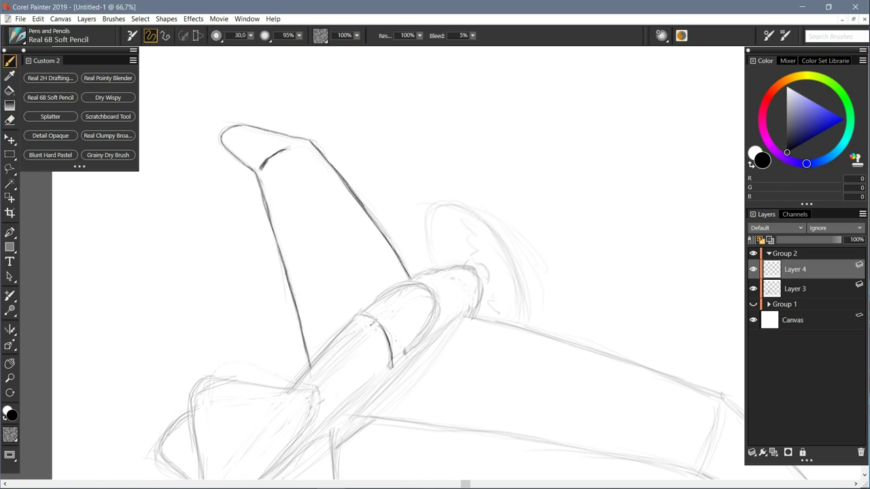
{"action": "left_click_drag", "start_coordinate": [406, 355], "coordinate": [437, 318]}
{"action": "left_click_drag", "start_coordinate": [393, 369], "coordinate": [421, 341]}
{"action": "mouse_move", "coordinate": [421, 296]}
{"action": "left_mouse_down"}
{"action": "mouse_move", "coordinate": [428, 300]}
{"action": "mouse_move", "coordinate": [361, 313]}
{"action": "mouse_move", "coordinate": [418, 283]}
{"action": "left_mouse_up"}
{"action": "key", "text": "n"}
{"action": "mouse_move", "coordinate": [365, 313]}
{"action": "left_mouse_down"}
{"action": "mouse_move", "coordinate": [453, 266]}
{"action": "mouse_move", "coordinate": [467, 268]}
{"action": "mouse_move", "coordinate": [481, 294]}
{"action": "mouse_move", "coordinate": [475, 316]}
{"action": "left_mouse_up"}
{"action": "key", "text": "b"}
{"action": "key", "text": "e"}
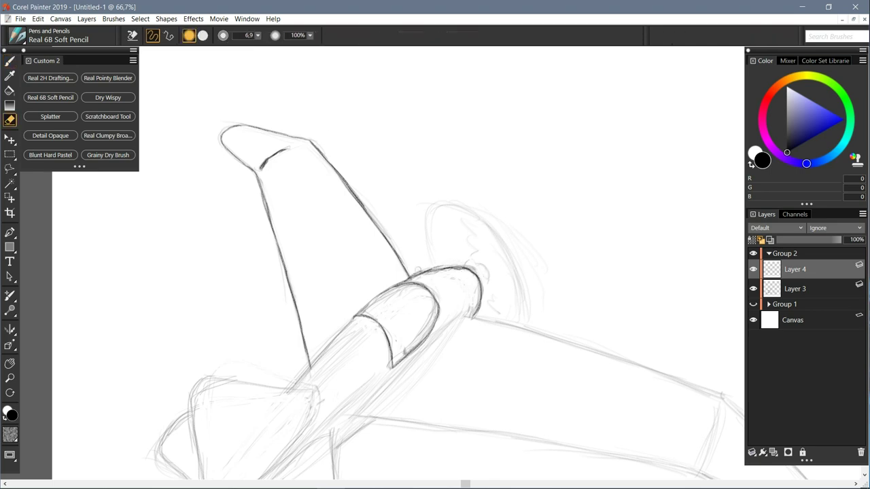
Step: Trace the propeller spinner and the oval propeller disc down to the near wing's leading edge
{"action": "key", "text": "b"}
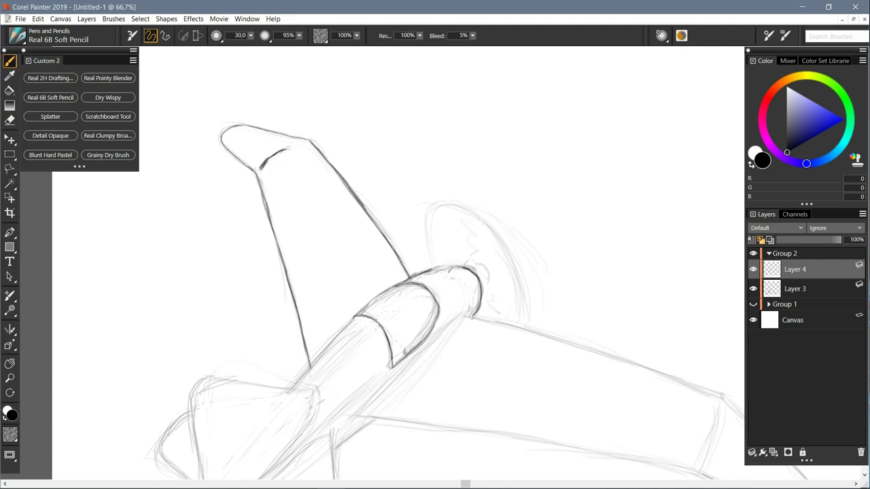
{"action": "left_click_drag", "start_coordinate": [473, 271], "coordinate": [487, 281]}
{"action": "mouse_move", "coordinate": [463, 213]}
{"action": "left_mouse_down"}
{"action": "mouse_move", "coordinate": [513, 273]}
{"action": "mouse_move", "coordinate": [486, 228]}
{"action": "mouse_move", "coordinate": [506, 257]}
{"action": "mouse_move", "coordinate": [524, 323]}
{"action": "left_mouse_up"}
{"action": "mouse_move", "coordinate": [434, 231]}
{"action": "left_mouse_down"}
{"action": "mouse_move", "coordinate": [454, 215]}
{"action": "mouse_move", "coordinate": [428, 253]}
{"action": "mouse_move", "coordinate": [429, 267]}
{"action": "left_mouse_up"}
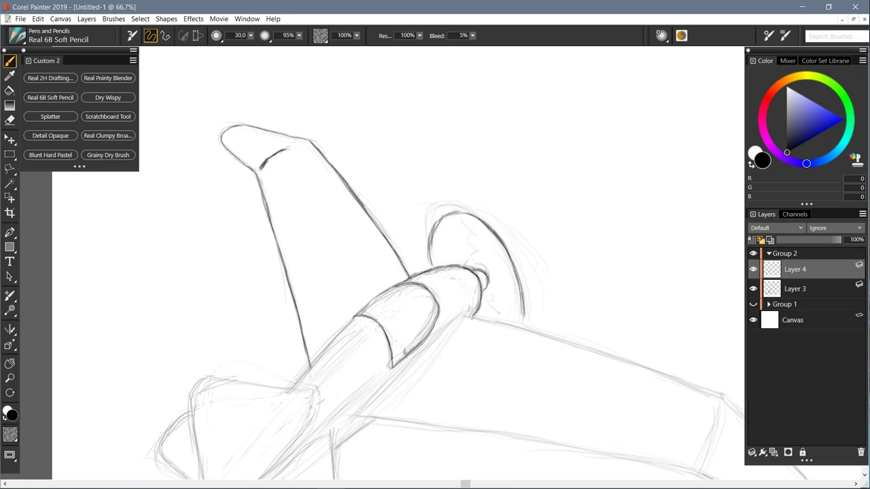
{"action": "key", "text": "n"}
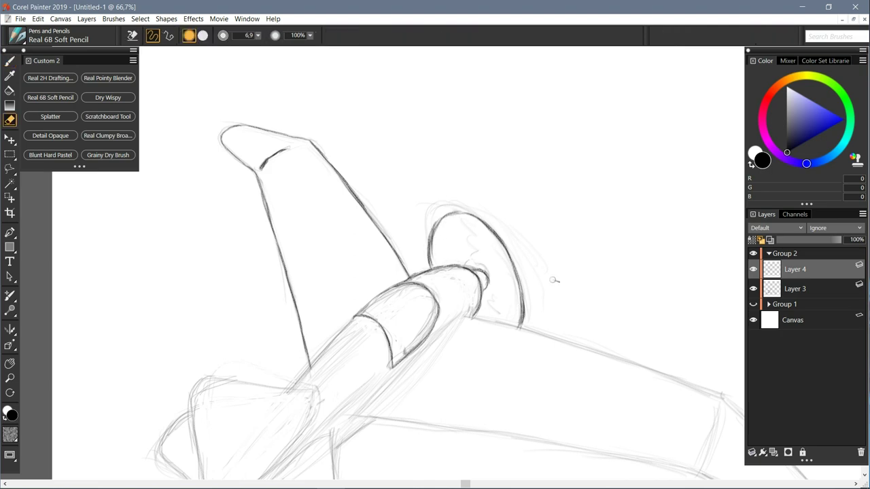
Step: Trace the upper fuselage edge behind the canopy and the upper and front edges of the tail fin
{"action": "key", "text": "b"}
{"action": "left_click_drag", "start_coordinate": [349, 321], "coordinate": [288, 393]}
{"action": "mouse_move", "coordinate": [269, 310]}
{"action": "left_mouse_down"}
{"action": "mouse_move", "coordinate": [272, 212]}
{"action": "mouse_move", "coordinate": [283, 167]}
{"action": "left_mouse_up"}
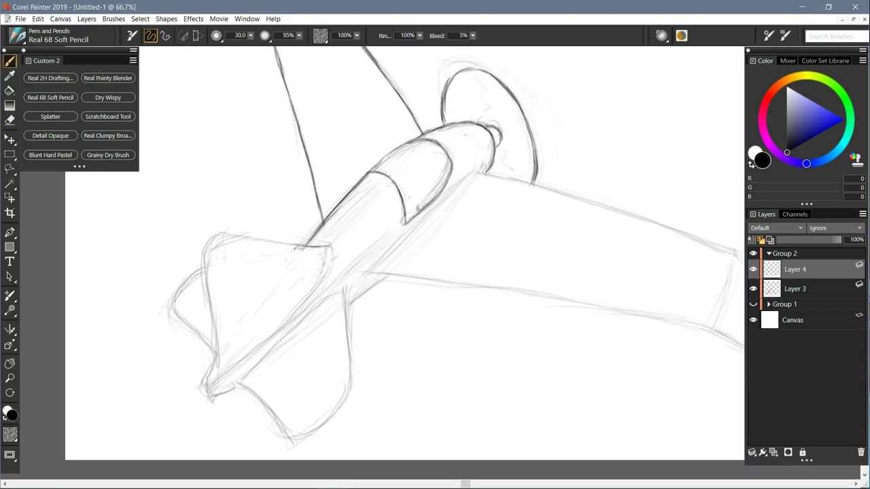
{"action": "left_click_drag", "start_coordinate": [325, 248], "coordinate": [211, 236]}
{"action": "mouse_move", "coordinate": [322, 251]}
{"action": "left_mouse_down"}
{"action": "mouse_move", "coordinate": [292, 309]}
{"action": "mouse_move", "coordinate": [254, 356]}
{"action": "mouse_move", "coordinate": [279, 321]}
{"action": "mouse_move", "coordinate": [208, 387]}
{"action": "left_mouse_up"}
Step: Trace the tail fin's rear edge and the full outline of the near tailplane, darkening its joint with the fuselage
{"action": "mouse_move", "coordinate": [204, 245]}
{"action": "left_mouse_down"}
{"action": "mouse_move", "coordinate": [207, 389]}
{"action": "mouse_move", "coordinate": [284, 436]}
{"action": "left_mouse_up"}
{"action": "mouse_move", "coordinate": [251, 398]}
{"action": "left_mouse_down"}
{"action": "mouse_move", "coordinate": [285, 434]}
{"action": "mouse_move", "coordinate": [275, 428]}
{"action": "left_mouse_up"}
{"action": "key", "text": "n"}
{"action": "key", "text": "b"}
{"action": "mouse_move", "coordinate": [342, 288]}
{"action": "left_mouse_down"}
{"action": "mouse_move", "coordinate": [339, 412]}
{"action": "mouse_move", "coordinate": [284, 439]}
{"action": "mouse_move", "coordinate": [306, 311]}
{"action": "mouse_move", "coordinate": [264, 352]}
{"action": "left_mouse_up"}
{"action": "left_click_drag", "start_coordinate": [305, 317], "coordinate": [239, 375]}
{"action": "left_click_drag", "start_coordinate": [341, 289], "coordinate": [229, 381]}
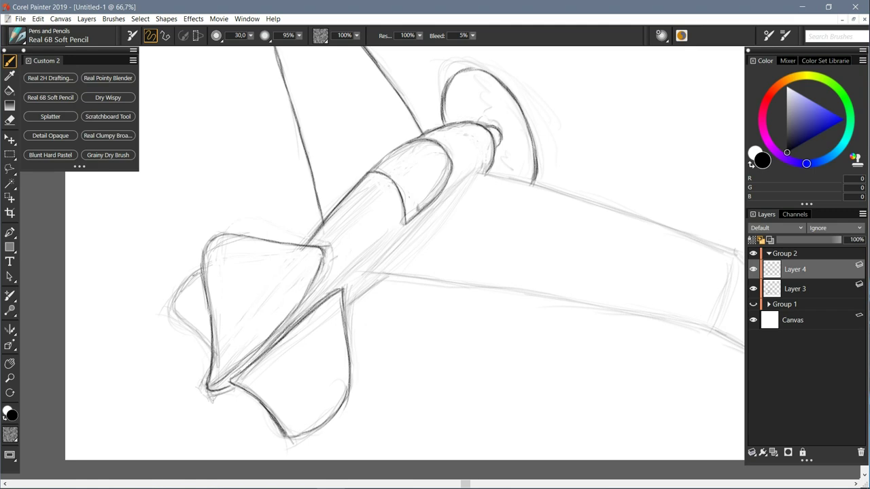
Step: Trace the far tailplane's outline and the lower fuselage edge from the nose back to the near tailplane
{"action": "mouse_move", "coordinate": [191, 273]}
{"action": "left_mouse_down"}
{"action": "mouse_move", "coordinate": [176, 317]}
{"action": "mouse_move", "coordinate": [212, 353]}
{"action": "left_mouse_up"}
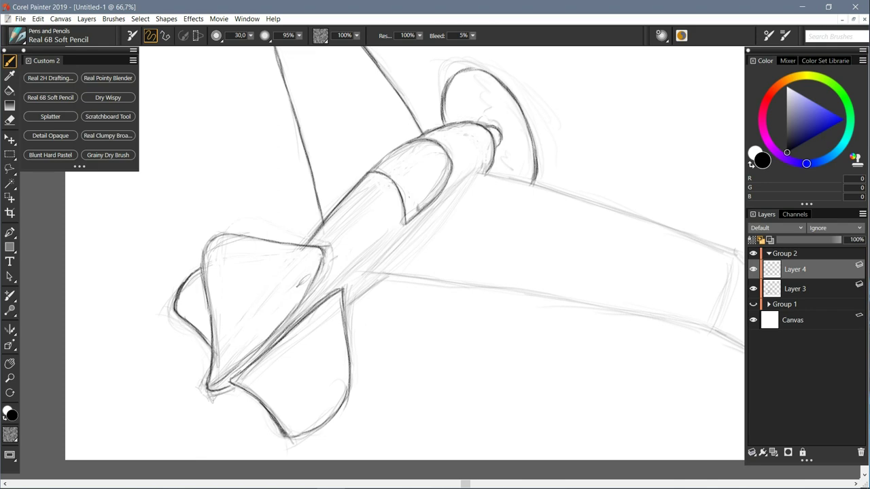
{"action": "left_click_drag", "start_coordinate": [382, 274], "coordinate": [340, 301]}
{"action": "mouse_move", "coordinate": [470, 168]}
{"action": "left_mouse_down"}
{"action": "mouse_move", "coordinate": [406, 242]}
{"action": "mouse_move", "coordinate": [363, 273]}
{"action": "left_mouse_up"}
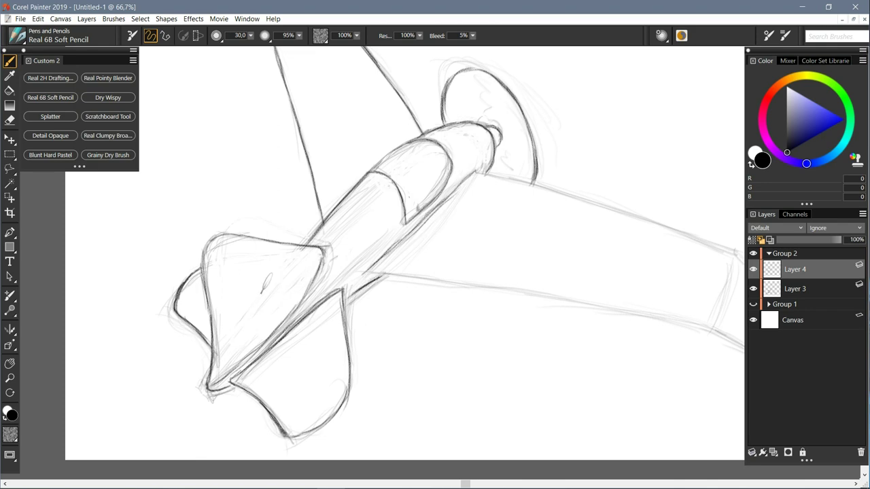
Step: Trace the near wing's leading edge, rounded tip, trailing edge and tip seam, tidying the lines with the Eraser
{"action": "key", "text": "ctrl+minus"}
{"action": "left_click_drag", "start_coordinate": [362, 147], "coordinate": [555, 207]}
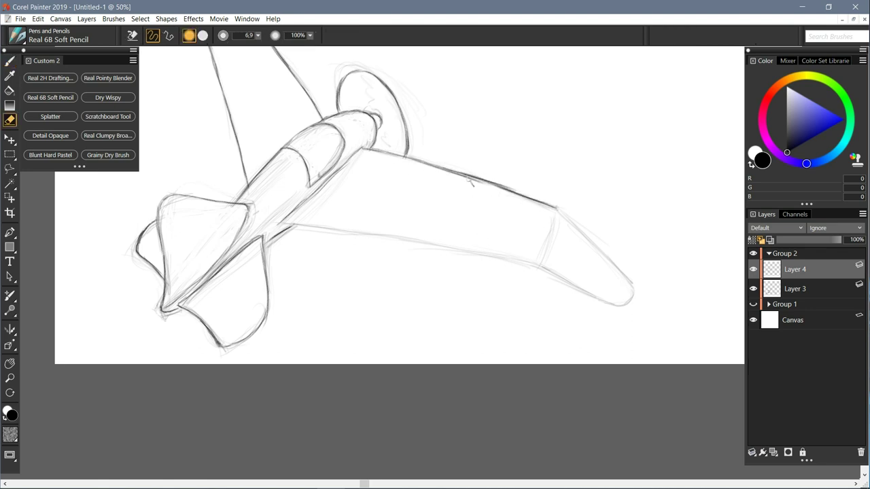
{"action": "left_click_drag", "start_coordinate": [556, 207], "coordinate": [631, 302]}
{"action": "left_click_drag", "start_coordinate": [542, 270], "coordinate": [627, 306]}
{"action": "left_click_drag", "start_coordinate": [280, 225], "coordinate": [541, 265]}
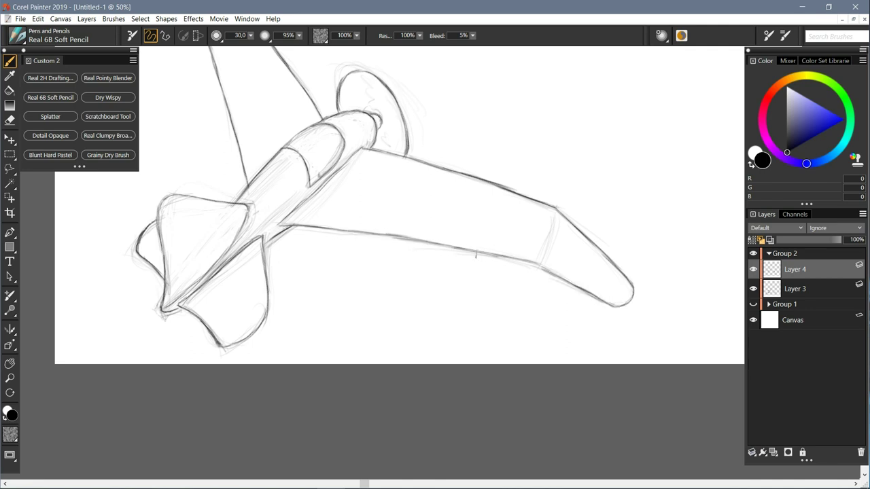
{"action": "left_click_drag", "start_coordinate": [554, 216], "coordinate": [548, 247]}
{"action": "key", "text": "n"}
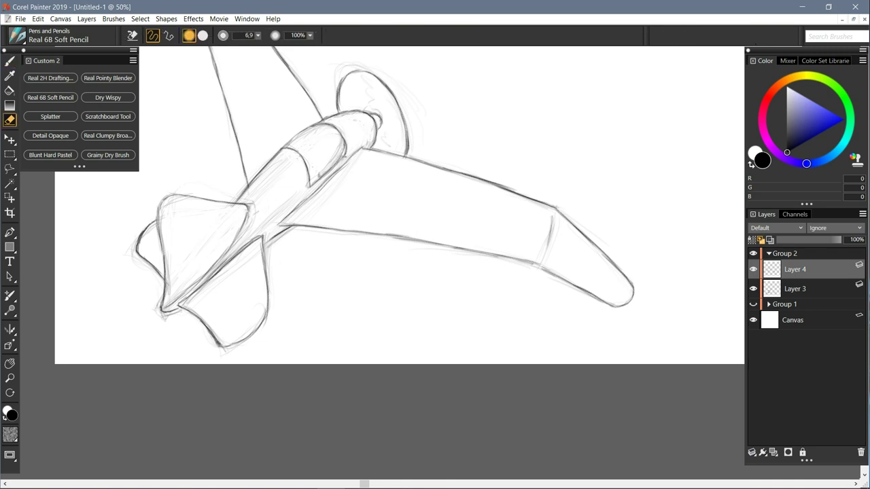
Step: Darken the propeller spinner and scribble zigzag motion shading inside the propeller disc
{"action": "key", "text": "b"}
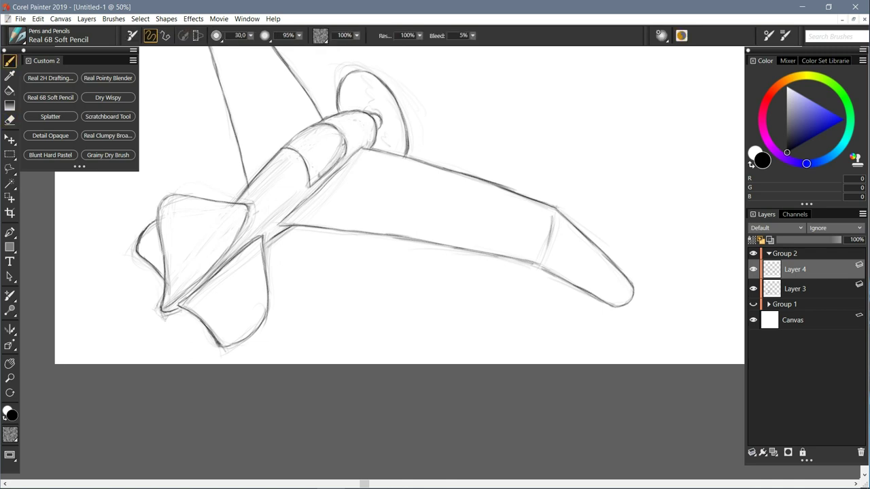
{"action": "key", "text": "n"}
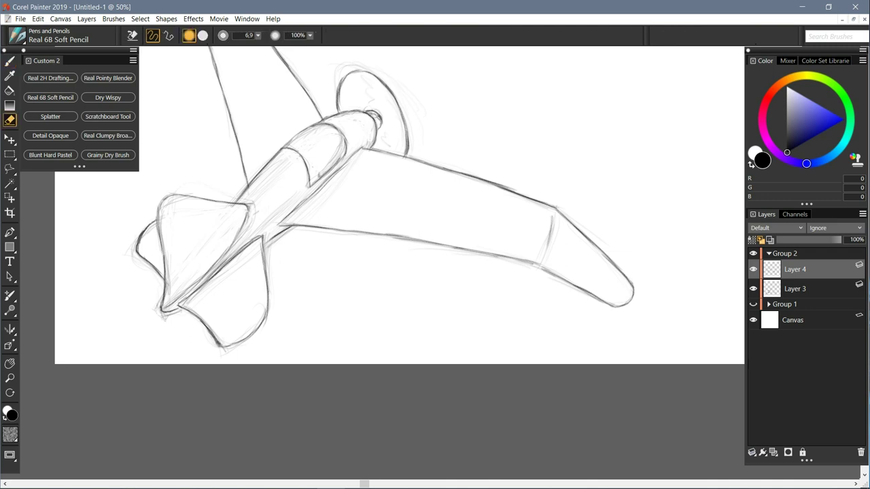
{"action": "key", "text": "b"}
{"action": "mouse_move", "coordinate": [366, 76]}
{"action": "left_mouse_down"}
{"action": "mouse_move", "coordinate": [367, 99]}
{"action": "mouse_move", "coordinate": [396, 155]}
{"action": "left_mouse_up"}
{"action": "left_click_drag", "start_coordinate": [392, 124], "coordinate": [379, 121]}
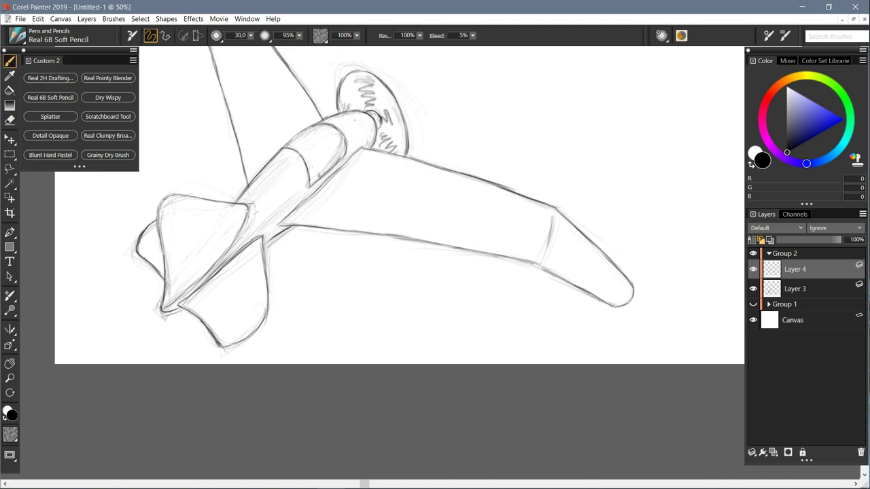
Step: Show Group 1 temporarily to check the aircraft against the airship scene, and hide it again
{"action": "key", "text": "ctrl+minus"}
{"action": "key", "text": "ctrl+minus"}
{"action": "left_click", "coordinate": [753, 304]}
{"action": "key", "text": "ctrl+plus"}
{"action": "key", "text": "ctrl+minus"}
{"action": "key", "text": "ctrl+minus"}
{"action": "left_click", "coordinate": [753, 304]}
Step: Add a new layer directly above Layer 3 and set up the Detail Opaque brush in light lavender (RGB 182, 182, 216)
{"action": "left_click", "coordinate": [795, 289]}
{"action": "key", "text": "ctrl+shift+n"}
{"action": "mouse_move", "coordinate": [803, 96]}
{"action": "left_mouse_down"}
{"action": "mouse_move", "coordinate": [807, 105]}
{"action": "mouse_move", "coordinate": [794, 101]}
{"action": "left_mouse_up"}
{"action": "left_click", "coordinate": [50, 135]}
{"action": "key", "text": "ctrl+plus"}
{"action": "key", "text": "ctrl+plus"}
{"action": "key", "text": "ctrl+plus"}
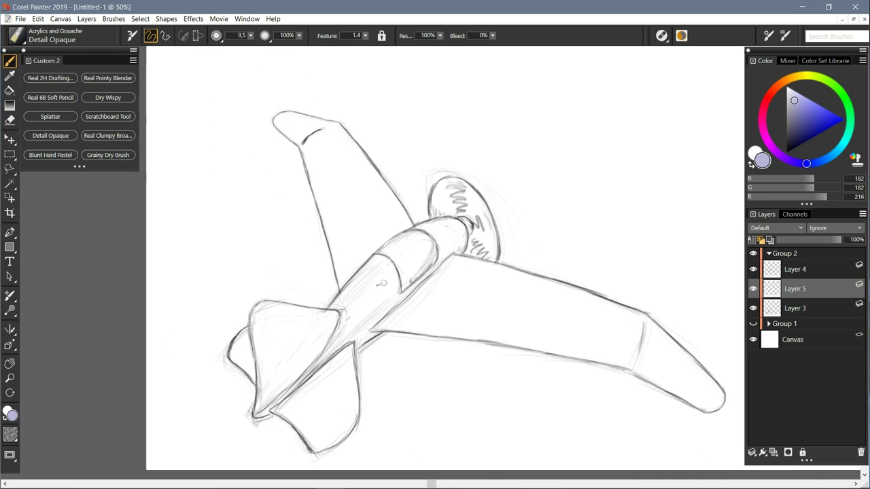
Step: Fill the far wing, nose and canopy with flat lavender, keeping the paint within the pencil outline
{"action": "mouse_move", "coordinate": [342, 137]}
{"action": "left_mouse_down"}
{"action": "mouse_move", "coordinate": [415, 234]}
{"action": "mouse_move", "coordinate": [372, 262]}
{"action": "mouse_move", "coordinate": [355, 291]}
{"action": "mouse_move", "coordinate": [360, 302]}
{"action": "left_mouse_up"}
{"action": "mouse_move", "coordinate": [302, 145]}
{"action": "left_mouse_down"}
{"action": "mouse_move", "coordinate": [346, 306]}
{"action": "mouse_move", "coordinate": [304, 192]}
{"action": "mouse_move", "coordinate": [320, 156]}
{"action": "mouse_move", "coordinate": [340, 178]}
{"action": "mouse_move", "coordinate": [355, 136]}
{"action": "mouse_move", "coordinate": [280, 128]}
{"action": "mouse_move", "coordinate": [279, 136]}
{"action": "mouse_move", "coordinate": [275, 119]}
{"action": "mouse_move", "coordinate": [330, 124]}
{"action": "mouse_move", "coordinate": [285, 118]}
{"action": "left_mouse_up"}
{"action": "key", "text": "n"}
{"action": "key", "text": "b"}
{"action": "mouse_move", "coordinate": [454, 219]}
{"action": "left_mouse_down"}
{"action": "mouse_move", "coordinate": [467, 237]}
{"action": "mouse_move", "coordinate": [457, 219]}
{"action": "mouse_move", "coordinate": [424, 319]}
{"action": "mouse_move", "coordinate": [401, 285]}
{"action": "left_mouse_up"}
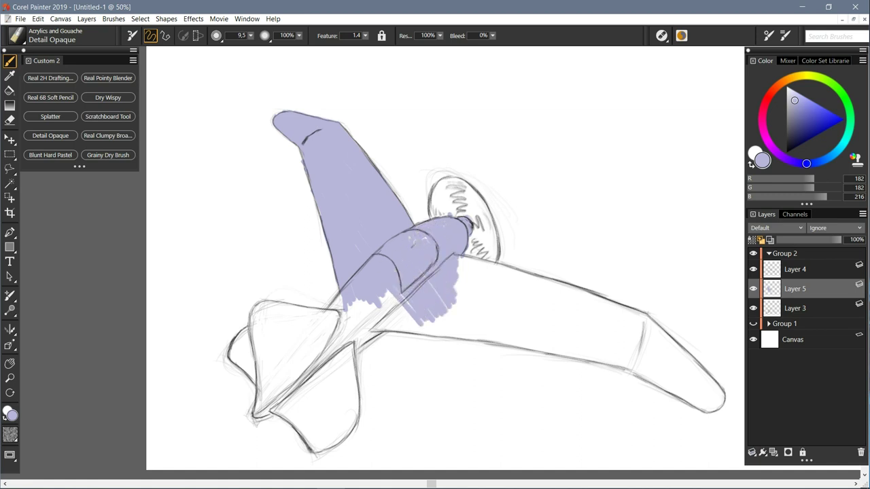
Step: Fill the rear fuselage and the vertical tail fin with flat lavender
{"action": "mouse_move", "coordinate": [411, 306]}
{"action": "left_mouse_down"}
{"action": "mouse_move", "coordinate": [336, 336]}
{"action": "mouse_move", "coordinate": [307, 393]}
{"action": "left_mouse_up"}
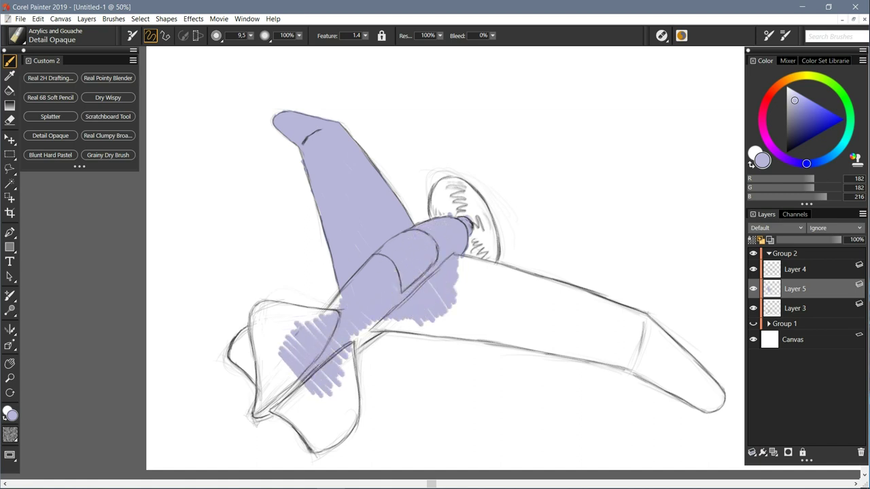
{"action": "mouse_move", "coordinate": [326, 311]}
{"action": "left_mouse_down"}
{"action": "mouse_move", "coordinate": [252, 307]}
{"action": "mouse_move", "coordinate": [257, 357]}
{"action": "left_mouse_up"}
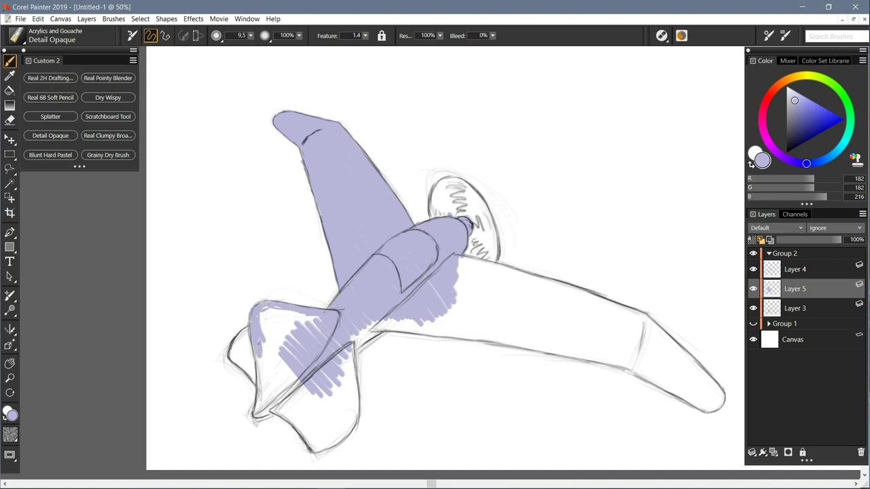
{"action": "mouse_move", "coordinate": [272, 315]}
{"action": "left_mouse_down"}
{"action": "mouse_move", "coordinate": [314, 320]}
{"action": "mouse_move", "coordinate": [285, 343]}
{"action": "mouse_move", "coordinate": [269, 377]}
{"action": "mouse_move", "coordinate": [275, 385]}
{"action": "left_mouse_up"}
{"action": "left_click_drag", "start_coordinate": [358, 320], "coordinate": [324, 323]}
{"action": "mouse_move", "coordinate": [261, 343]}
{"action": "left_mouse_down"}
{"action": "mouse_move", "coordinate": [256, 413]}
{"action": "mouse_move", "coordinate": [288, 389]}
{"action": "mouse_move", "coordinate": [278, 409]}
{"action": "mouse_move", "coordinate": [302, 408]}
{"action": "left_mouse_up"}
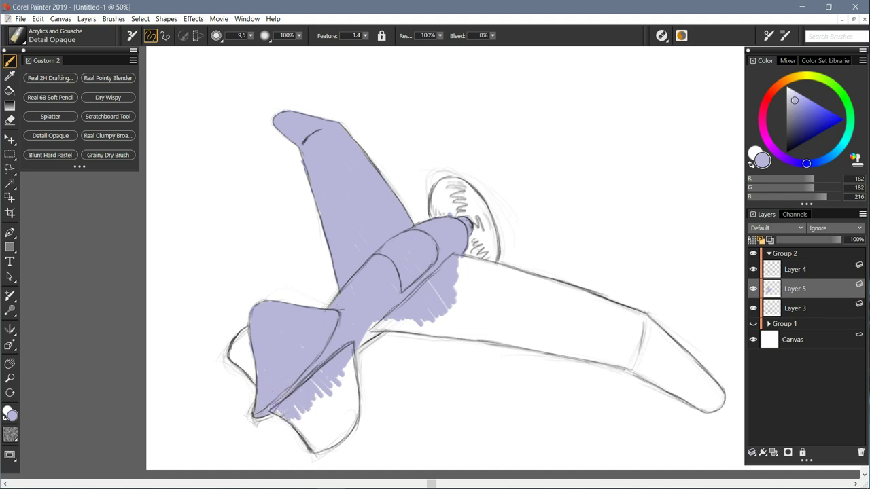
Step: Fill the far and near tailplanes with flat lavender, erasing the paint outside their outlines
{"action": "left_click_drag", "start_coordinate": [235, 334], "coordinate": [252, 372]}
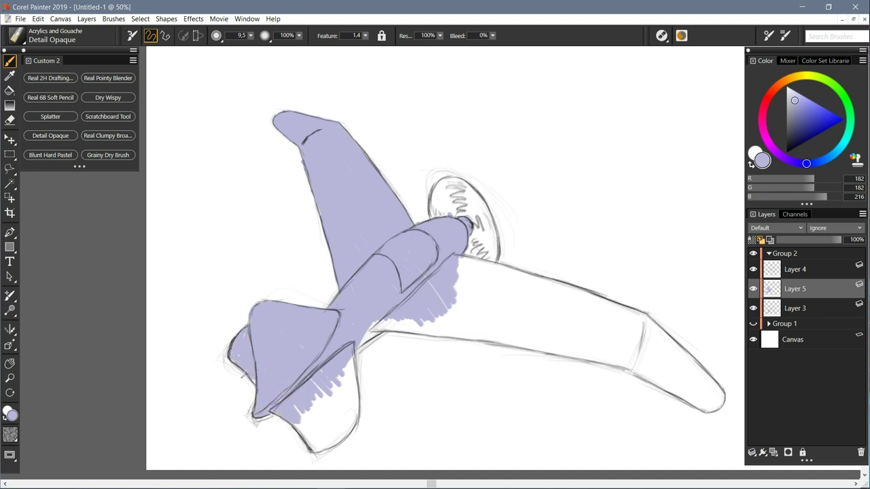
{"action": "left_click_drag", "start_coordinate": [348, 370], "coordinate": [348, 428]}
{"action": "mouse_move", "coordinate": [322, 367]}
{"action": "left_mouse_down"}
{"action": "mouse_move", "coordinate": [319, 435]}
{"action": "mouse_move", "coordinate": [302, 443]}
{"action": "mouse_move", "coordinate": [313, 452]}
{"action": "mouse_move", "coordinate": [352, 428]}
{"action": "left_mouse_up"}
{"action": "key", "text": "n"}
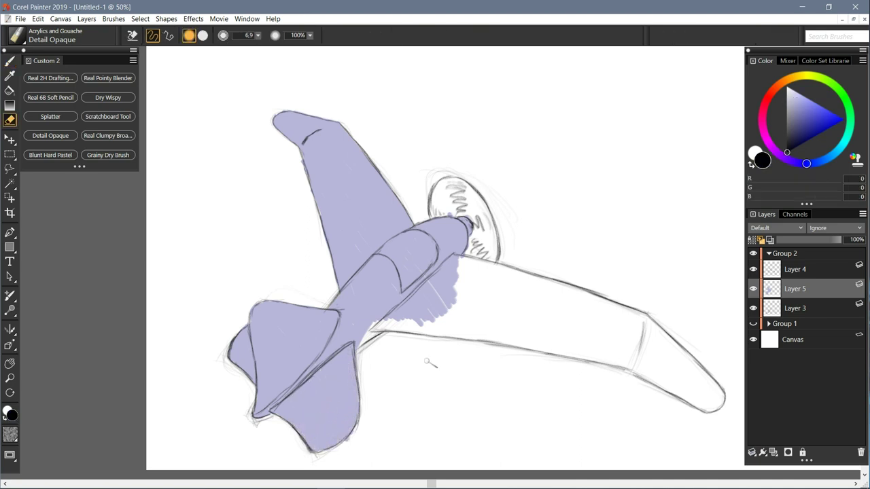
Step: Fill the whole near wing with flat lavender from the fuselage to the rounded tip and clean up its edges
{"action": "key", "text": "b"}
{"action": "mouse_move", "coordinate": [648, 338]}
{"action": "left_mouse_down"}
{"action": "mouse_move", "coordinate": [639, 319]}
{"action": "mouse_move", "coordinate": [718, 395]}
{"action": "mouse_move", "coordinate": [681, 390]}
{"action": "mouse_move", "coordinate": [572, 309]}
{"action": "mouse_move", "coordinate": [522, 304]}
{"action": "mouse_move", "coordinate": [500, 275]}
{"action": "mouse_move", "coordinate": [459, 259]}
{"action": "left_mouse_up"}
{"action": "mouse_move", "coordinate": [537, 288]}
{"action": "left_mouse_down"}
{"action": "mouse_move", "coordinate": [543, 296]}
{"action": "mouse_move", "coordinate": [469, 323]}
{"action": "mouse_move", "coordinate": [488, 336]}
{"action": "mouse_move", "coordinate": [377, 322]}
{"action": "left_mouse_up"}
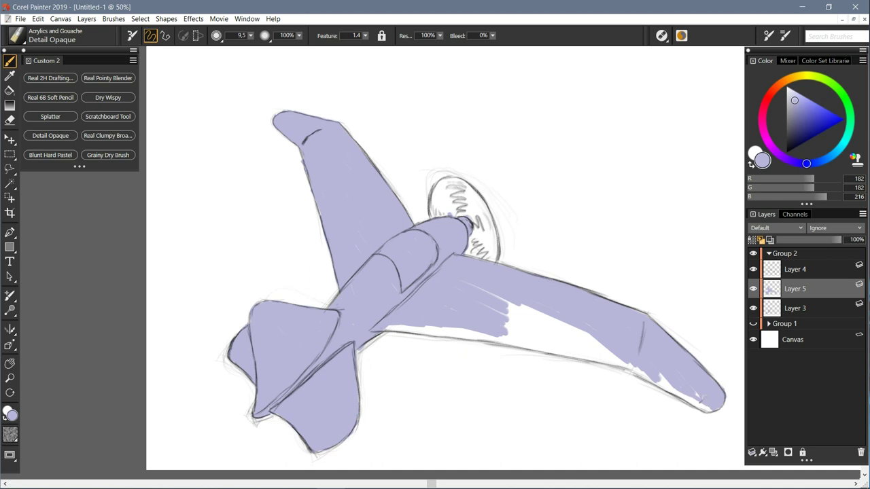
{"action": "mouse_move", "coordinate": [693, 403]}
{"action": "left_mouse_down"}
{"action": "mouse_move", "coordinate": [635, 369]}
{"action": "mouse_move", "coordinate": [653, 385]}
{"action": "mouse_move", "coordinate": [493, 296]}
{"action": "mouse_move", "coordinate": [540, 316]}
{"action": "mouse_move", "coordinate": [517, 337]}
{"action": "left_mouse_up"}
{"action": "mouse_move", "coordinate": [593, 358]}
{"action": "left_mouse_down"}
{"action": "mouse_move", "coordinate": [625, 368]}
{"action": "mouse_move", "coordinate": [469, 342]}
{"action": "mouse_move", "coordinate": [460, 331]}
{"action": "mouse_move", "coordinate": [481, 343]}
{"action": "left_mouse_up"}
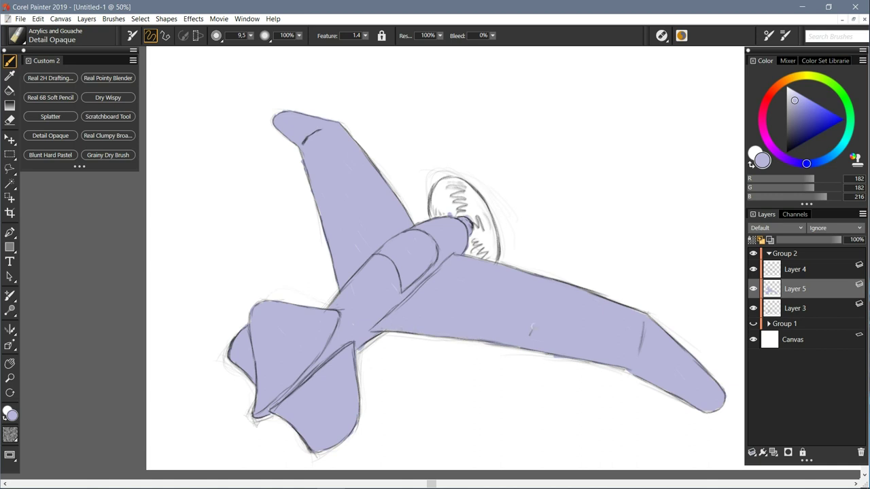
{"action": "key", "text": "n"}
{"action": "key", "text": "ctrl+plus"}
{"action": "key", "text": "b"}
Step: Collapse and hide Group 2, then expand Group 1 and make the airship scene visible
{"action": "key", "text": "ctrl+minus"}
{"action": "key", "text": "ctrl+minus"}
{"action": "key", "text": "ctrl+minus"}
{"action": "key", "text": "ctrl+minus"}
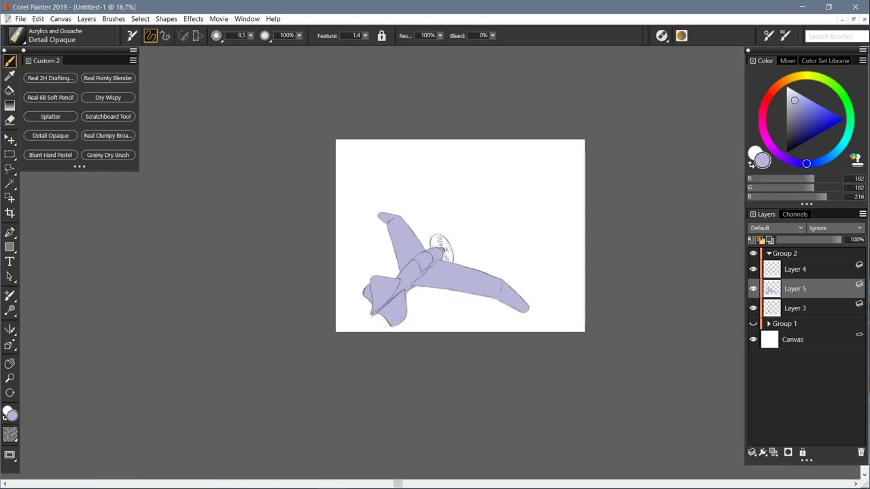
{"action": "left_click", "coordinate": [768, 253]}
{"action": "left_click", "coordinate": [753, 254]}
{"action": "left_click", "coordinate": [768, 265]}
{"action": "left_click", "coordinate": [753, 265]}
{"action": "key", "text": "ctrl+plus"}
{"action": "key", "text": "ctrl+plus"}
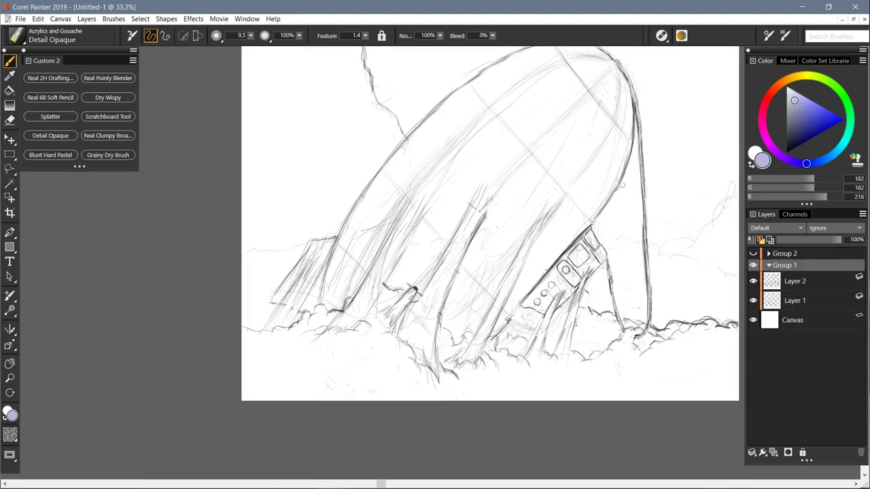
{"action": "left_click_drag", "start_coordinate": [791, 144], "coordinate": [785, 153]}
{"action": "left_click", "coordinate": [796, 281]}
{"action": "left_click", "coordinate": [50, 97]}
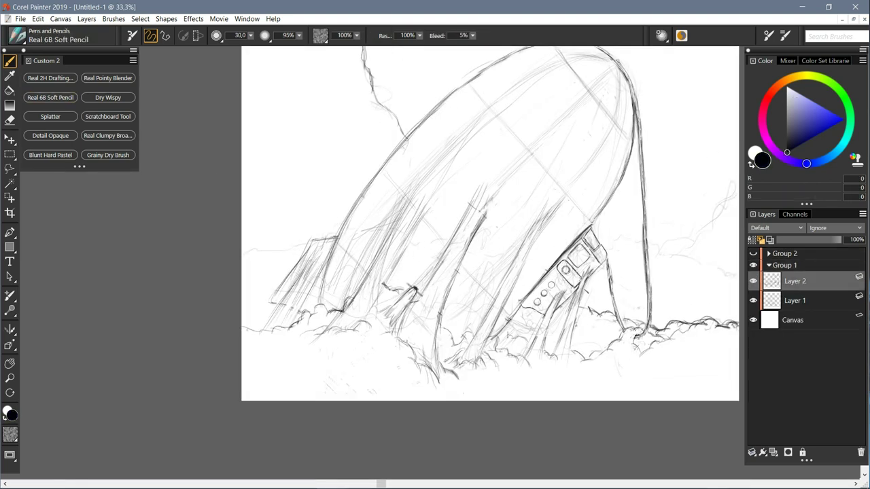
{"action": "key", "text": "n"}
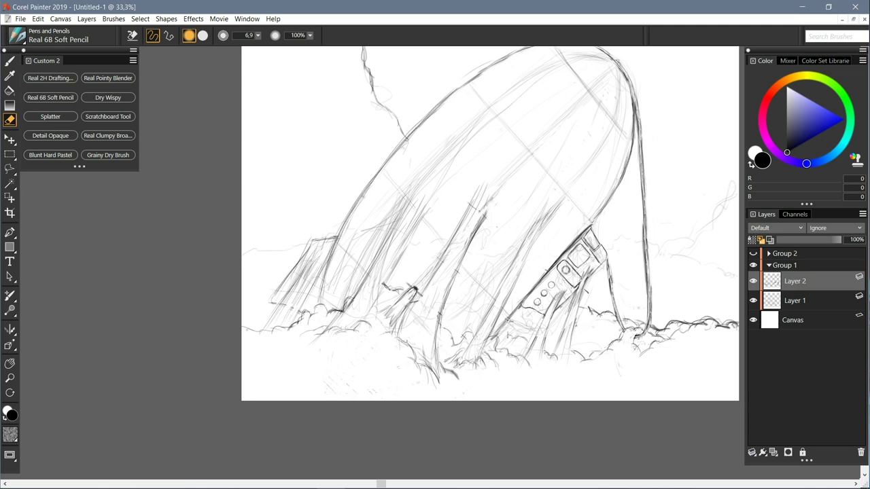
{"action": "key", "text": "b"}
{"action": "left_click_drag", "start_coordinate": [490, 223], "coordinate": [423, 277]}
{"action": "left_click_drag", "start_coordinate": [502, 273], "coordinate": [511, 274]}
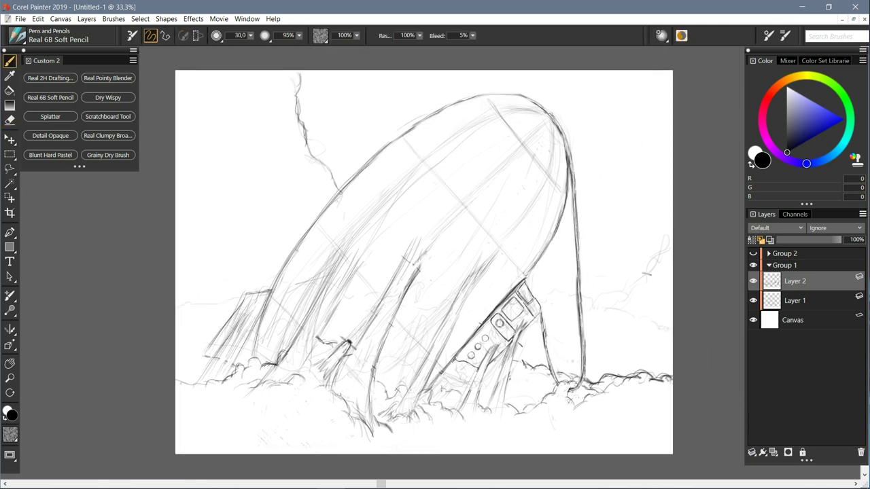
Step: Add a new layer above Layer 1 and set up the Detail Opaque brush with periwinkle, RGB 164, 164, 234
{"action": "left_click", "coordinate": [795, 301]}
{"action": "left_click", "coordinate": [773, 452]}
{"action": "left_click", "coordinate": [804, 107]}
{"action": "left_click_drag", "start_coordinate": [805, 108], "coordinate": [802, 101]}
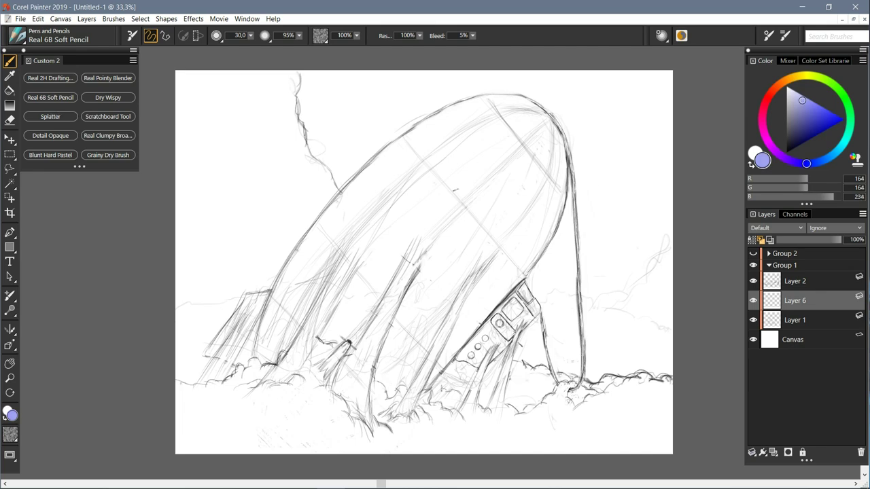
{"action": "left_click", "coordinate": [51, 135]}
Step: Paint flat periwinkle over the right side of the airship hull from the nose to the gondola, using brush size 15.3
{"action": "left_click_drag", "start_coordinate": [488, 186], "coordinate": [462, 232]}
{"action": "left_click_drag", "start_coordinate": [510, 176], "coordinate": [469, 249]}
{"action": "left_click_drag", "start_coordinate": [498, 194], "coordinate": [474, 236]}
{"action": "left_click_drag", "start_coordinate": [251, 36], "coordinate": [236, 45]}
{"action": "mouse_move", "coordinate": [547, 123]}
{"action": "left_mouse_down"}
{"action": "mouse_move", "coordinate": [565, 193]}
{"action": "mouse_move", "coordinate": [555, 216]}
{"action": "mouse_move", "coordinate": [547, 159]}
{"action": "mouse_move", "coordinate": [535, 155]}
{"action": "mouse_move", "coordinate": [534, 234]}
{"action": "mouse_move", "coordinate": [510, 169]}
{"action": "mouse_move", "coordinate": [513, 244]}
{"action": "mouse_move", "coordinate": [506, 187]}
{"action": "mouse_move", "coordinate": [538, 222]}
{"action": "mouse_move", "coordinate": [514, 267]}
{"action": "mouse_move", "coordinate": [549, 211]}
{"action": "left_mouse_up"}
{"action": "mouse_move", "coordinate": [520, 269]}
{"action": "left_mouse_down"}
{"action": "mouse_move", "coordinate": [475, 323]}
{"action": "mouse_move", "coordinate": [511, 244]}
{"action": "mouse_move", "coordinate": [500, 271]}
{"action": "mouse_move", "coordinate": [496, 224]}
{"action": "mouse_move", "coordinate": [475, 224]}
{"action": "mouse_move", "coordinate": [455, 272]}
{"action": "mouse_move", "coordinate": [473, 316]}
{"action": "mouse_move", "coordinate": [440, 367]}
{"action": "left_mouse_up"}
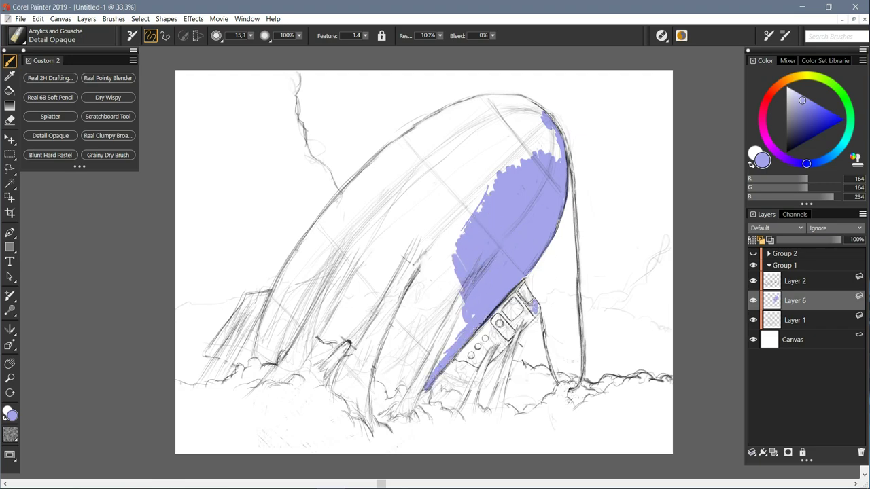
Step: Fill the airship's gondola with the same flat periwinkle up to its outline
{"action": "key", "text": "ctrl+plus"}
{"action": "key", "text": "ctrl+plus"}
{"action": "left_click_drag", "start_coordinate": [442, 303], "coordinate": [354, 112]}
{"action": "mouse_move", "coordinate": [574, 172]}
{"action": "left_mouse_down"}
{"action": "mouse_move", "coordinate": [554, 99]}
{"action": "mouse_move", "coordinate": [456, 234]}
{"action": "mouse_move", "coordinate": [557, 146]}
{"action": "mouse_move", "coordinate": [523, 197]}
{"action": "mouse_move", "coordinate": [458, 228]}
{"action": "mouse_move", "coordinate": [438, 302]}
{"action": "mouse_move", "coordinate": [407, 289]}
{"action": "mouse_move", "coordinate": [414, 269]}
{"action": "left_mouse_up"}
{"action": "mouse_move", "coordinate": [567, 197]}
{"action": "left_mouse_down"}
{"action": "mouse_move", "coordinate": [583, 174]}
{"action": "mouse_move", "coordinate": [537, 234]}
{"action": "mouse_move", "coordinate": [571, 194]}
{"action": "left_mouse_up"}
{"action": "mouse_move", "coordinate": [506, 254]}
{"action": "left_mouse_down"}
{"action": "mouse_move", "coordinate": [486, 292]}
{"action": "mouse_move", "coordinate": [476, 272]}
{"action": "left_mouse_up"}
Step: Fill the lower middle hull section between the streaks down to the clouds with flat periwinkle
{"action": "left_click_drag", "start_coordinate": [356, 132], "coordinate": [372, 185]}
{"action": "mouse_move", "coordinate": [417, 200]}
{"action": "left_mouse_down"}
{"action": "mouse_move", "coordinate": [394, 265]}
{"action": "mouse_move", "coordinate": [350, 316]}
{"action": "left_mouse_up"}
{"action": "mouse_move", "coordinate": [363, 197]}
{"action": "left_mouse_down"}
{"action": "mouse_move", "coordinate": [299, 326]}
{"action": "mouse_move", "coordinate": [268, 353]}
{"action": "mouse_move", "coordinate": [227, 299]}
{"action": "mouse_move", "coordinate": [262, 268]}
{"action": "left_mouse_up"}
{"action": "mouse_move", "coordinate": [394, 130]}
{"action": "left_mouse_down"}
{"action": "mouse_move", "coordinate": [360, 204]}
{"action": "mouse_move", "coordinate": [271, 326]}
{"action": "mouse_move", "coordinate": [251, 265]}
{"action": "left_mouse_up"}
{"action": "mouse_move", "coordinate": [326, 88]}
{"action": "left_mouse_down"}
{"action": "mouse_move", "coordinate": [251, 251]}
{"action": "mouse_move", "coordinate": [272, 278]}
{"action": "mouse_move", "coordinate": [346, 102]}
{"action": "mouse_move", "coordinate": [295, 201]}
{"action": "mouse_move", "coordinate": [305, 187]}
{"action": "left_mouse_up"}
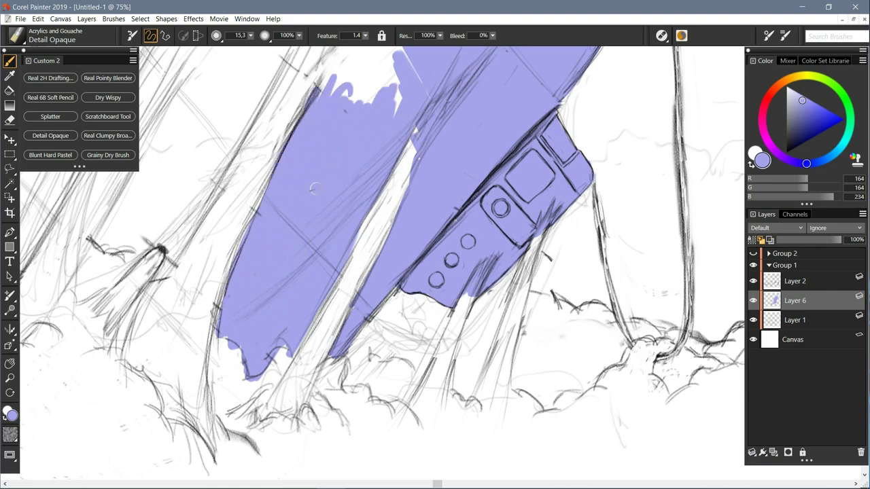
Step: Fill the rest of the airship hull with flat periwinkle, covering the nose, the upper left side and the remaining white gaps
{"action": "key", "text": "ctrl+minus"}
{"action": "key", "text": "ctrl+minus"}
{"action": "mouse_move", "coordinate": [409, 223]}
{"action": "left_mouse_down"}
{"action": "mouse_move", "coordinate": [435, 146]}
{"action": "mouse_move", "coordinate": [415, 177]}
{"action": "mouse_move", "coordinate": [468, 92]}
{"action": "mouse_move", "coordinate": [493, 116]}
{"action": "mouse_move", "coordinate": [462, 95]}
{"action": "mouse_move", "coordinate": [445, 151]}
{"action": "mouse_move", "coordinate": [405, 139]}
{"action": "mouse_move", "coordinate": [374, 197]}
{"action": "mouse_move", "coordinate": [389, 174]}
{"action": "left_mouse_up"}
{"action": "mouse_move", "coordinate": [465, 72]}
{"action": "left_mouse_down"}
{"action": "mouse_move", "coordinate": [434, 75]}
{"action": "mouse_move", "coordinate": [427, 116]}
{"action": "left_mouse_up"}
{"action": "mouse_move", "coordinate": [377, 186]}
{"action": "left_mouse_down"}
{"action": "mouse_move", "coordinate": [333, 261]}
{"action": "mouse_move", "coordinate": [353, 244]}
{"action": "mouse_move", "coordinate": [367, 203]}
{"action": "mouse_move", "coordinate": [336, 254]}
{"action": "mouse_move", "coordinate": [364, 168]}
{"action": "mouse_move", "coordinate": [321, 234]}
{"action": "mouse_move", "coordinate": [321, 191]}
{"action": "mouse_move", "coordinate": [288, 231]}
{"action": "mouse_move", "coordinate": [302, 262]}
{"action": "mouse_move", "coordinate": [275, 229]}
{"action": "mouse_move", "coordinate": [309, 185]}
{"action": "left_mouse_up"}
{"action": "mouse_move", "coordinate": [428, 78]}
{"action": "left_mouse_down"}
{"action": "mouse_move", "coordinate": [394, 106]}
{"action": "mouse_move", "coordinate": [415, 82]}
{"action": "left_mouse_up"}
{"action": "left_click_drag", "start_coordinate": [394, 116], "coordinate": [316, 206]}
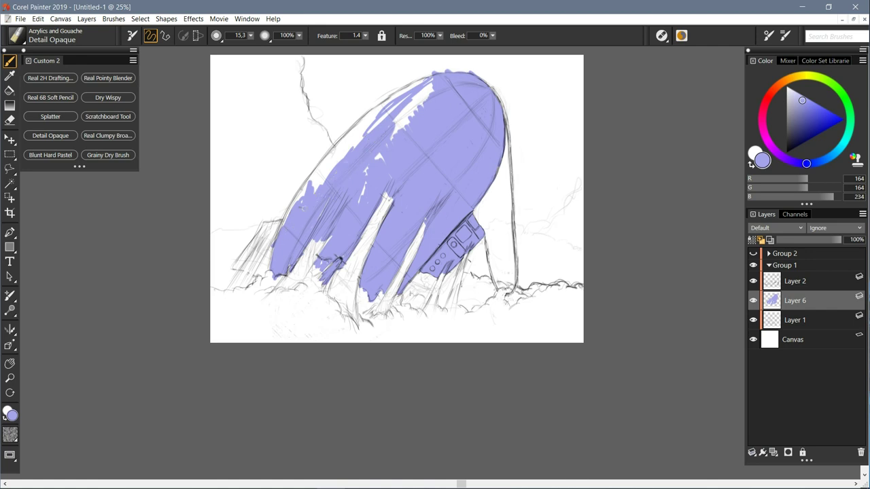
{"action": "mouse_move", "coordinate": [438, 90]}
{"action": "left_mouse_down"}
{"action": "mouse_move", "coordinate": [397, 131]}
{"action": "mouse_move", "coordinate": [386, 108]}
{"action": "mouse_move", "coordinate": [330, 159]}
{"action": "left_mouse_up"}
{"action": "left_click_drag", "start_coordinate": [360, 117], "coordinate": [270, 241]}
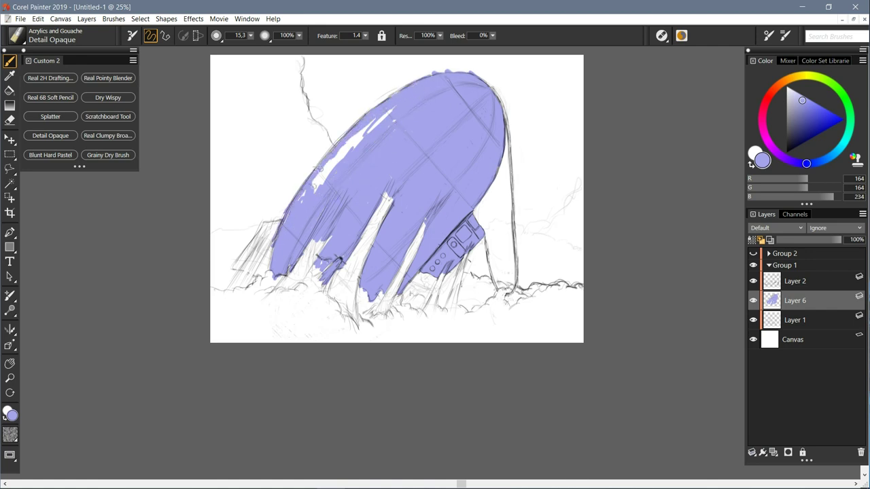
{"action": "left_click_drag", "start_coordinate": [316, 189], "coordinate": [370, 124]}
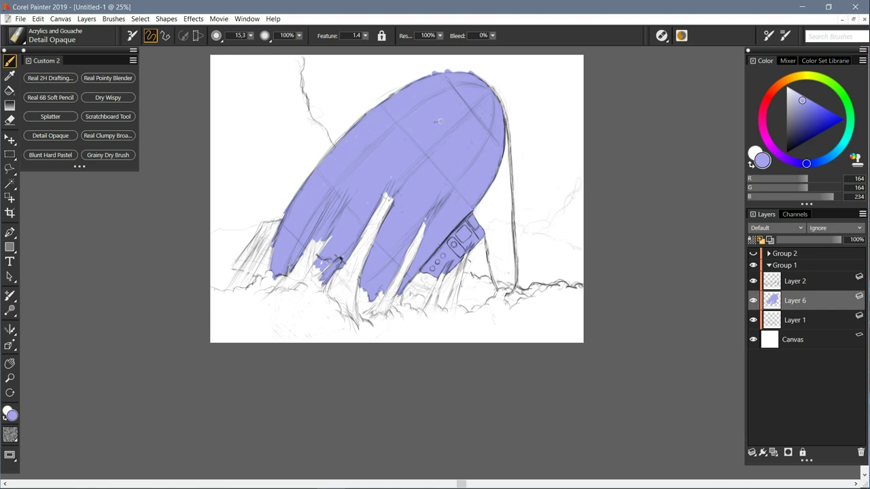
Step: Erase the periwinkle paint that spills outside the outline at the top of the airship's nose
{"action": "key", "text": "ctrl+plus"}
{"action": "key", "text": "ctrl+plus"}
{"action": "left_click_drag", "start_coordinate": [440, 121], "coordinate": [398, 373]}
{"action": "key", "text": "n"}
{"action": "left_click_drag", "start_coordinate": [475, 138], "coordinate": [459, 134]}
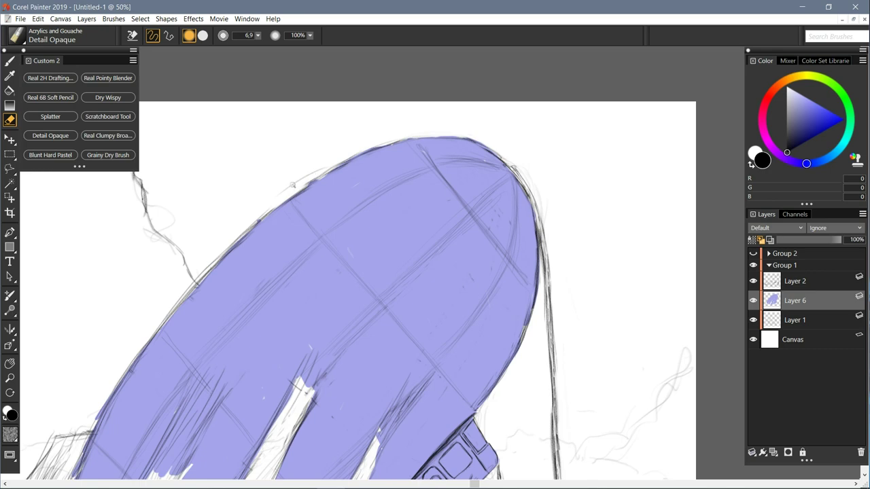
{"action": "key", "text": "b"}
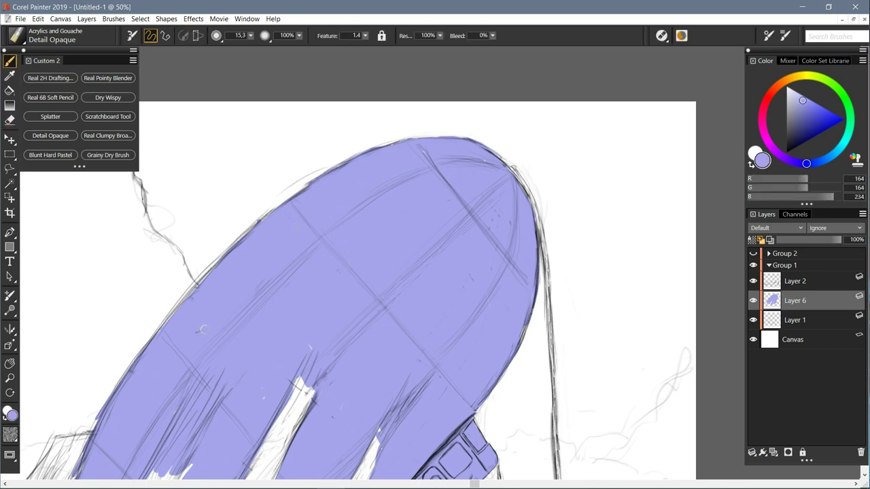
Step: Fill the airship's tail fin beside the lower left hull with flat periwinkle
{"action": "left_click_drag", "start_coordinate": [237, 293], "coordinate": [474, 129]}
{"action": "mouse_move", "coordinate": [328, 271]}
{"action": "left_mouse_down"}
{"action": "mouse_move", "coordinate": [292, 278]}
{"action": "mouse_move", "coordinate": [255, 333]}
{"action": "mouse_move", "coordinate": [300, 351]}
{"action": "mouse_move", "coordinate": [298, 374]}
{"action": "mouse_move", "coordinate": [279, 382]}
{"action": "mouse_move", "coordinate": [235, 366]}
{"action": "left_mouse_up"}
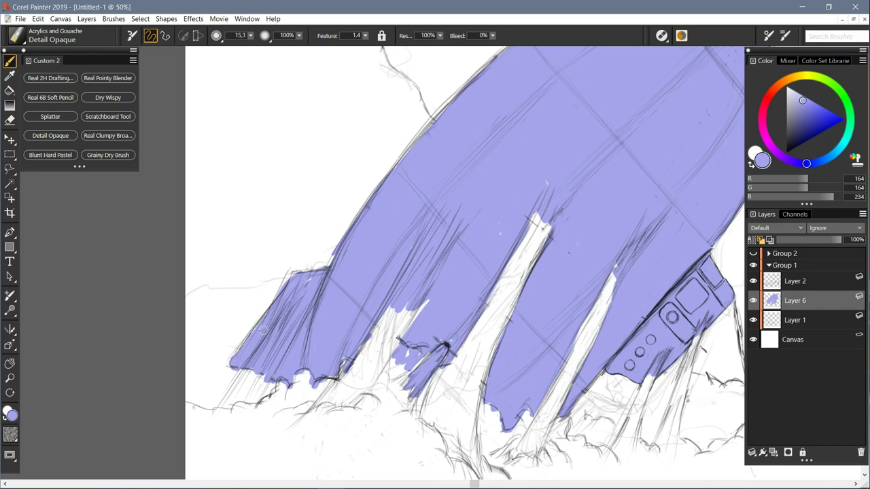
{"action": "key", "text": "ctrl+minus"}
{"action": "key", "text": "ctrl+minus"}
{"action": "key", "text": "ctrl+minus"}
{"action": "key", "text": "ctrl+plus"}
{"action": "key", "text": "ctrl+plus"}
{"action": "left_click_drag", "start_coordinate": [413, 311], "coordinate": [407, 344]}
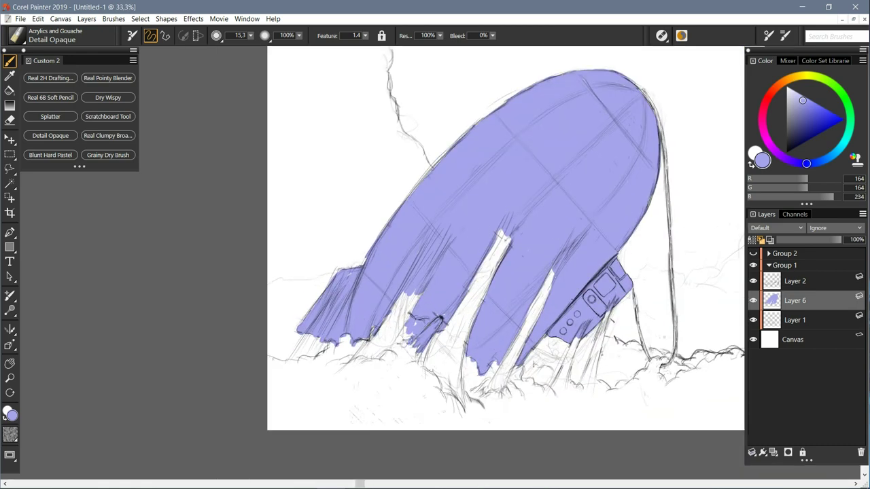
Step: Add a new layer above Layer 1 and fill the cloud bank below the airship with pale lavender, RGB 221, 221, 241
{"action": "key", "text": "ctrl+minus"}
{"action": "left_click", "coordinate": [795, 320]}
{"action": "key", "text": "ctrl+shift+n"}
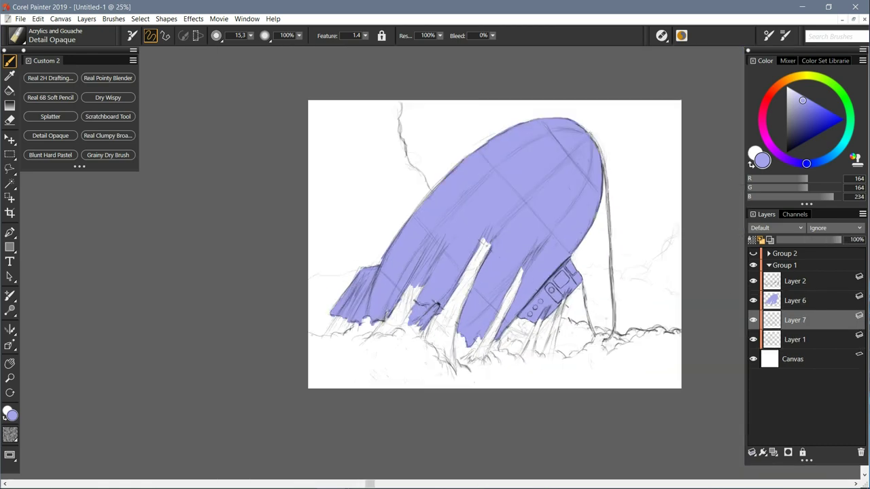
{"action": "left_click", "coordinate": [791, 92]}
{"action": "left_click_drag", "start_coordinate": [641, 379], "coordinate": [491, 378]}
{"action": "mouse_move", "coordinate": [653, 393]}
{"action": "left_mouse_down"}
{"action": "mouse_move", "coordinate": [680, 336]}
{"action": "mouse_move", "coordinate": [644, 350]}
{"action": "mouse_move", "coordinate": [602, 339]}
{"action": "mouse_move", "coordinate": [641, 378]}
{"action": "left_mouse_up"}
{"action": "left_click_drag", "start_coordinate": [591, 335], "coordinate": [523, 354]}
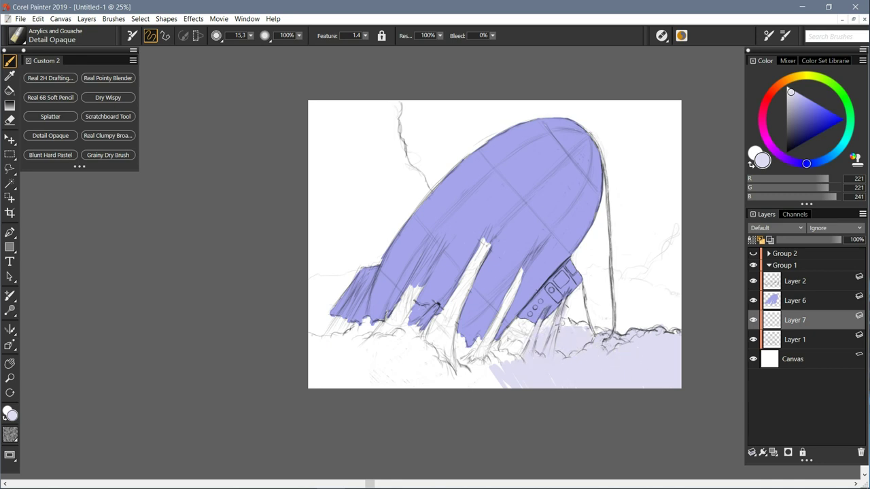
{"action": "mouse_move", "coordinate": [517, 350]}
{"action": "left_mouse_down"}
{"action": "mouse_move", "coordinate": [486, 386]}
{"action": "mouse_move", "coordinate": [456, 336]}
{"action": "mouse_move", "coordinate": [448, 380]}
{"action": "mouse_move", "coordinate": [411, 326]}
{"action": "mouse_move", "coordinate": [401, 384]}
{"action": "mouse_move", "coordinate": [370, 353]}
{"action": "mouse_move", "coordinate": [319, 370]}
{"action": "mouse_move", "coordinate": [312, 339]}
{"action": "mouse_move", "coordinate": [360, 327]}
{"action": "mouse_move", "coordinate": [319, 366]}
{"action": "mouse_move", "coordinate": [367, 394]}
{"action": "left_mouse_up"}
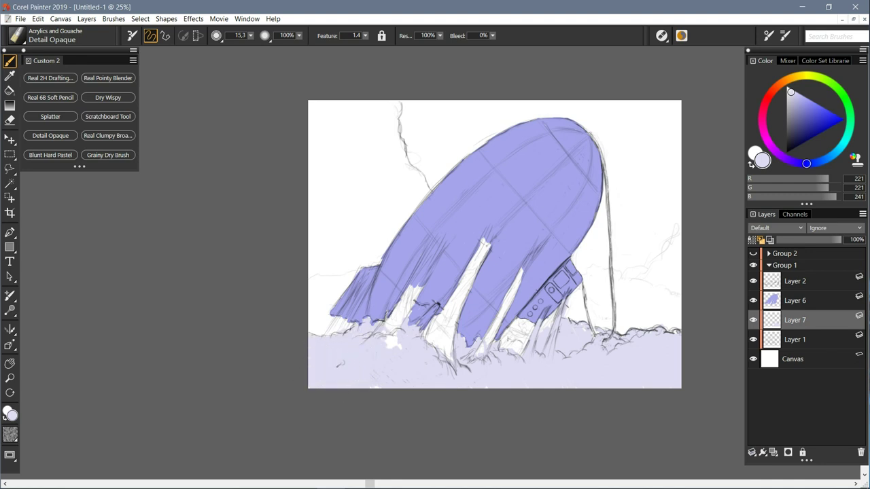
Step: Add a new layer above Layer 6 and paint the middle and right cloud streams over the hull in pale lavender
{"action": "key", "text": "ctrl+shift+n"}
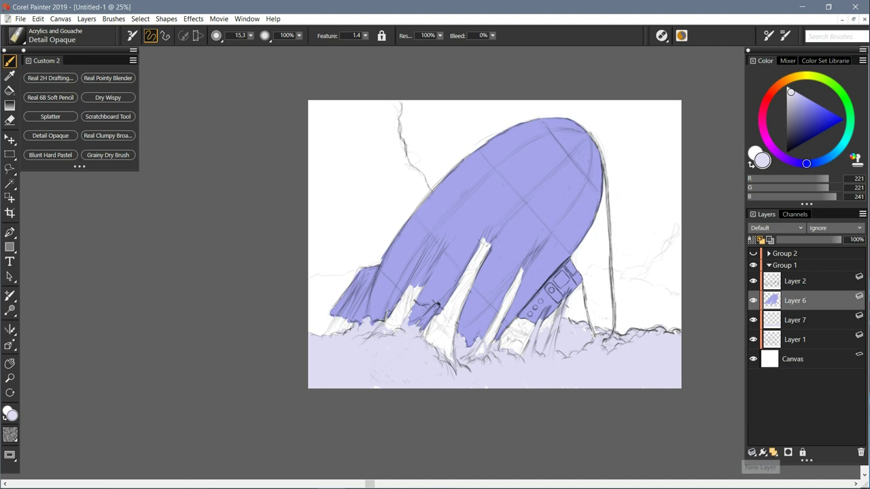
{"action": "left_click_drag", "start_coordinate": [534, 251], "coordinate": [488, 340]}
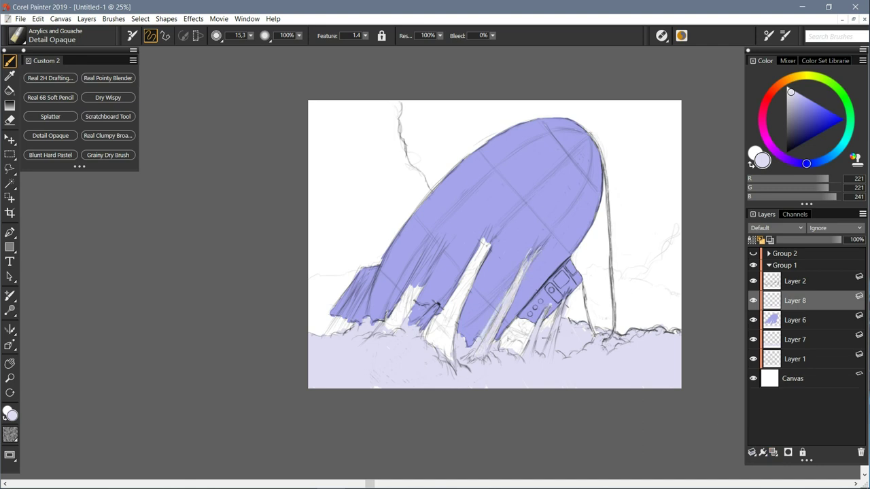
{"action": "mouse_move", "coordinate": [497, 235]}
{"action": "left_mouse_down"}
{"action": "mouse_move", "coordinate": [461, 306]}
{"action": "mouse_move", "coordinate": [428, 341]}
{"action": "left_mouse_up"}
{"action": "left_click_drag", "start_coordinate": [477, 258], "coordinate": [436, 338]}
{"action": "left_click_drag", "start_coordinate": [469, 273], "coordinate": [446, 349]}
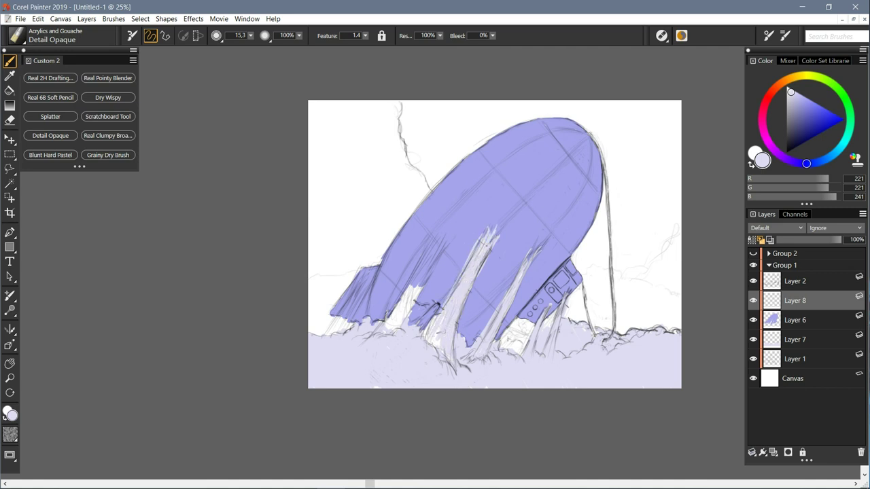
{"action": "key", "text": "n"}
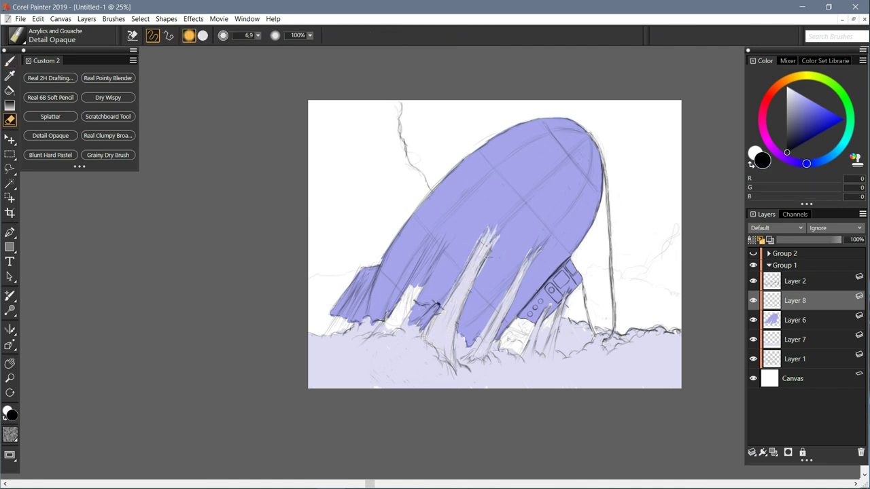
Step: Paint the pale lavender cloud streams over the left part of the hull and the tail fin
{"action": "key", "text": "b"}
{"action": "mouse_move", "coordinate": [428, 275]}
{"action": "left_mouse_down"}
{"action": "mouse_move", "coordinate": [391, 329]}
{"action": "mouse_move", "coordinate": [446, 241]}
{"action": "left_mouse_up"}
{"action": "left_click_drag", "start_coordinate": [428, 270], "coordinate": [445, 237]}
{"action": "left_click_drag", "start_coordinate": [391, 311], "coordinate": [435, 240]}
{"action": "left_click_drag", "start_coordinate": [416, 275], "coordinate": [430, 251]}
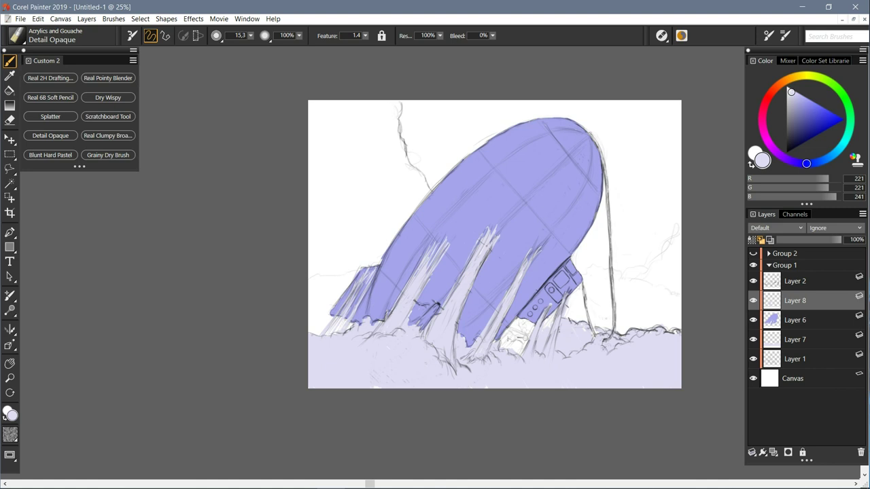
Step: Hide Layer 1, add a new layer above it, and fill the cloud gap below the gondola on Layer 7
{"action": "left_click", "coordinate": [795, 358]}
{"action": "left_click", "coordinate": [753, 358]}
{"action": "left_click", "coordinate": [773, 452]}
{"action": "left_click", "coordinate": [795, 340]}
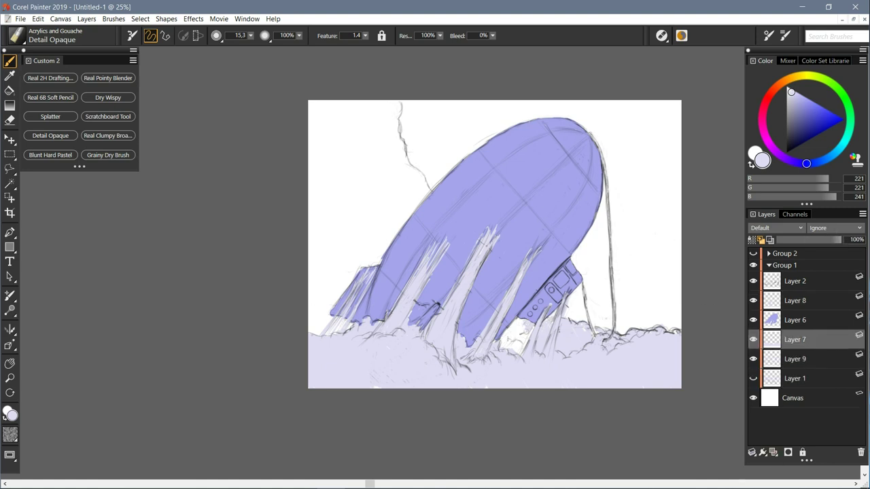
{"action": "mouse_move", "coordinate": [519, 328]}
{"action": "left_mouse_down"}
{"action": "mouse_move", "coordinate": [504, 349]}
{"action": "mouse_move", "coordinate": [497, 346]}
{"action": "left_mouse_up"}
Step: On Layer 9, fill the background shape left of the airship with light grey, RGB 197, 197, 197
{"action": "left_click", "coordinate": [795, 358]}
{"action": "left_click_drag", "start_coordinate": [786, 130], "coordinate": [787, 115]}
{"action": "left_click", "coordinate": [786, 100]}
{"action": "mouse_move", "coordinate": [375, 103]}
{"action": "left_mouse_down"}
{"action": "mouse_move", "coordinate": [397, 122]}
{"action": "mouse_move", "coordinate": [365, 141]}
{"action": "mouse_move", "coordinate": [340, 194]}
{"action": "mouse_move", "coordinate": [377, 163]}
{"action": "mouse_move", "coordinate": [323, 299]}
{"action": "mouse_move", "coordinate": [330, 333]}
{"action": "mouse_move", "coordinate": [316, 339]}
{"action": "left_mouse_up"}
{"action": "mouse_move", "coordinate": [410, 174]}
{"action": "left_mouse_down"}
{"action": "mouse_move", "coordinate": [426, 191]}
{"action": "mouse_move", "coordinate": [384, 211]}
{"action": "mouse_move", "coordinate": [373, 235]}
{"action": "left_mouse_up"}
Step: Collapse Group 1, show Group 2, and add a new layer above the Canvas for a gradient
{"action": "left_click", "coordinate": [768, 265]}
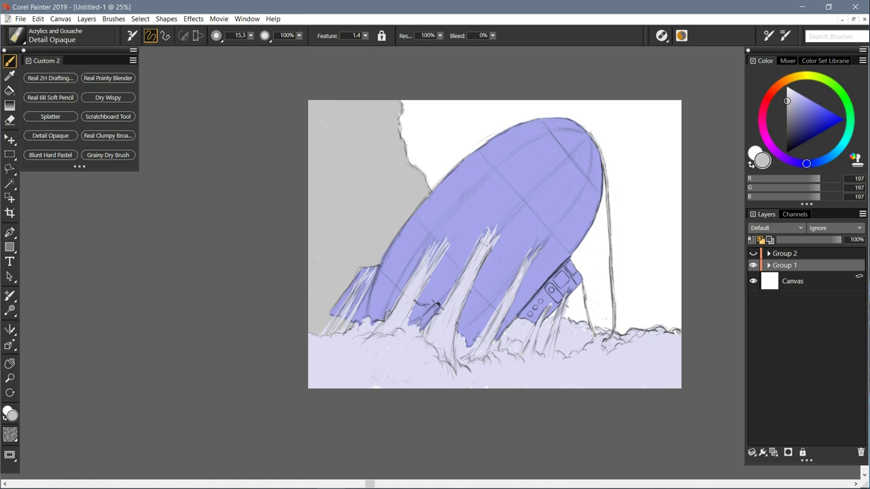
{"action": "left_click", "coordinate": [753, 253]}
{"action": "left_click", "coordinate": [774, 452]}
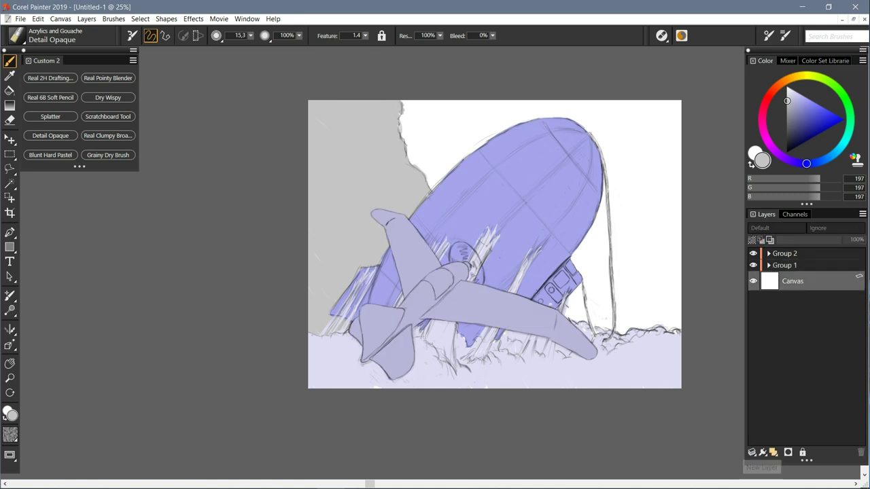
{"action": "left_click", "coordinate": [10, 106]}
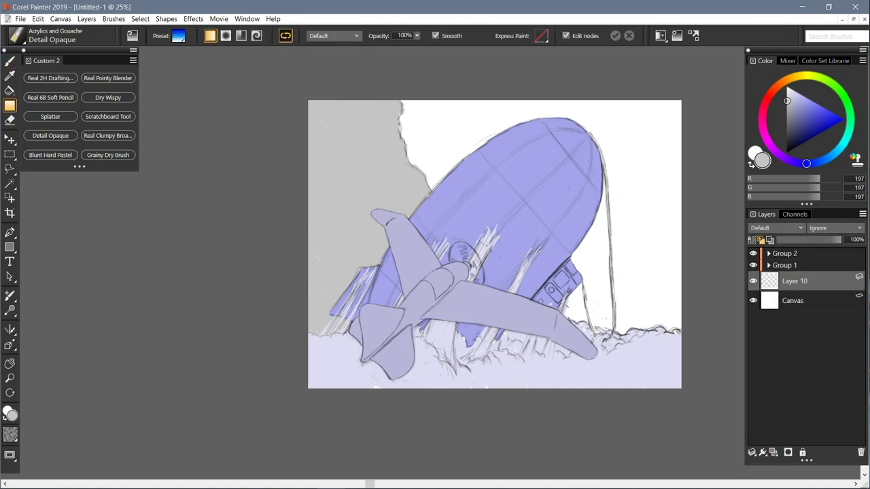
{"action": "left_click_drag", "start_coordinate": [545, 107], "coordinate": [541, 348]}
{"action": "left_click_drag", "start_coordinate": [544, 106], "coordinate": [542, 76]}
{"action": "left_click_drag", "start_coordinate": [541, 206], "coordinate": [541, 109]}
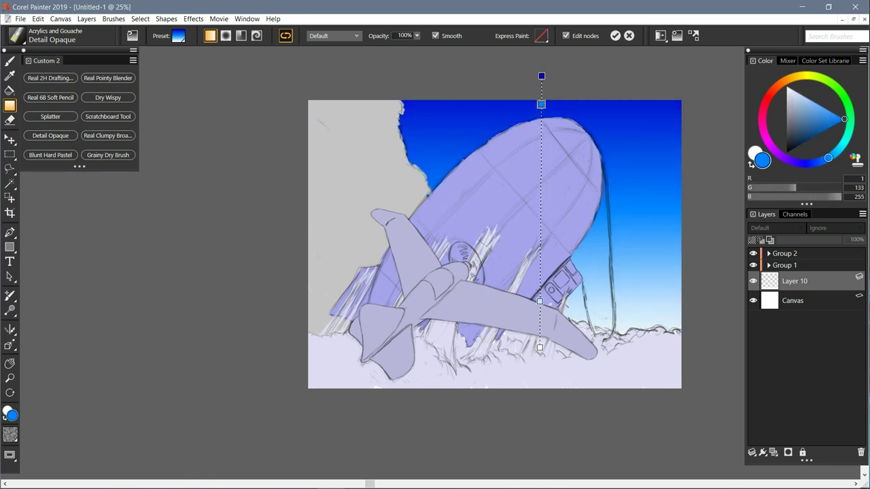
{"action": "left_click_drag", "start_coordinate": [540, 348], "coordinate": [539, 361]}
{"action": "left_click_drag", "start_coordinate": [540, 313], "coordinate": [539, 295]}
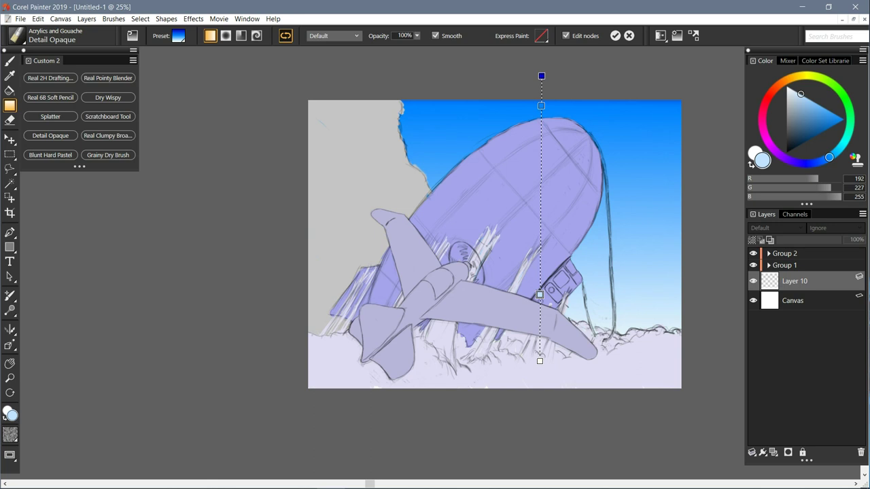
{"action": "left_click_drag", "start_coordinate": [539, 361], "coordinate": [461, 340]}
{"action": "left_click_drag", "start_coordinate": [541, 76], "coordinate": [698, 77]}
{"action": "left_click_drag", "start_coordinate": [462, 340], "coordinate": [493, 371]}
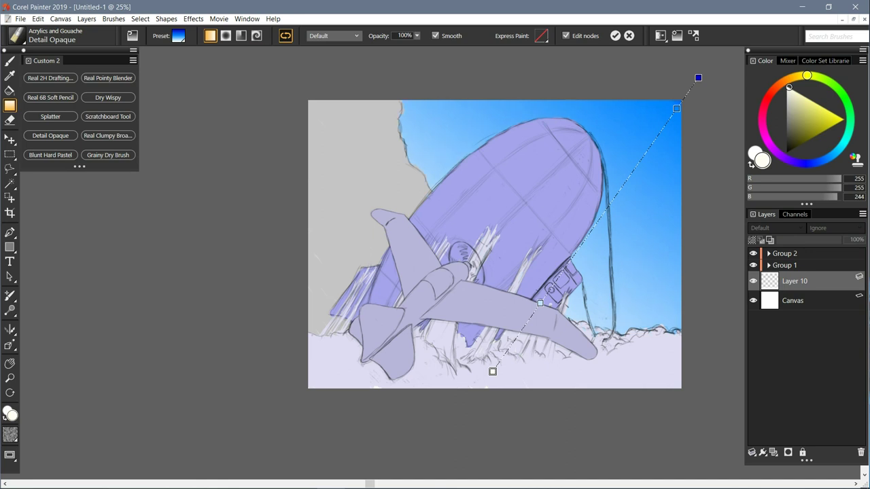
{"action": "left_click", "coordinate": [629, 36]}
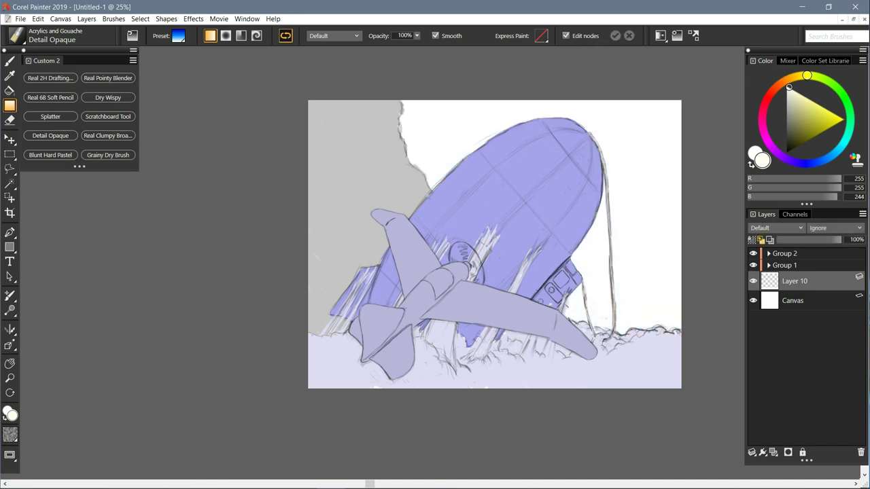
{"action": "left_click_drag", "start_coordinate": [468, 352], "coordinate": [691, 89]}
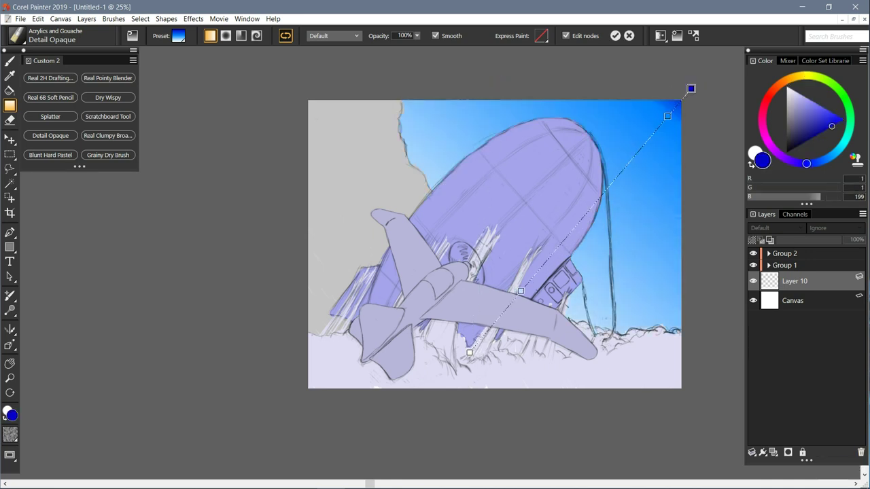
{"action": "left_click", "coordinate": [628, 36]}
Step: Apply a linear blue-to-white sky gradient on Layer 10, running diagonally from the canvas's upper right corner to the lower clouds
{"action": "left_click_drag", "start_coordinate": [503, 370], "coordinate": [502, 76]}
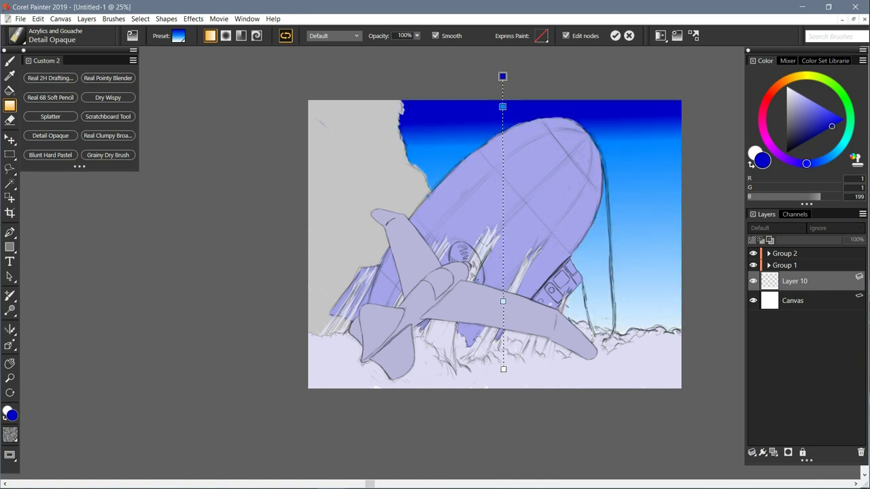
{"action": "left_click_drag", "start_coordinate": [502, 76], "coordinate": [688, 88]}
{"action": "left_click_drag", "start_coordinate": [426, 353], "coordinate": [434, 362]}
{"action": "left_click_drag", "start_coordinate": [661, 117], "coordinate": [690, 94]}
{"action": "left_click_drag", "start_coordinate": [433, 362], "coordinate": [440, 373]}
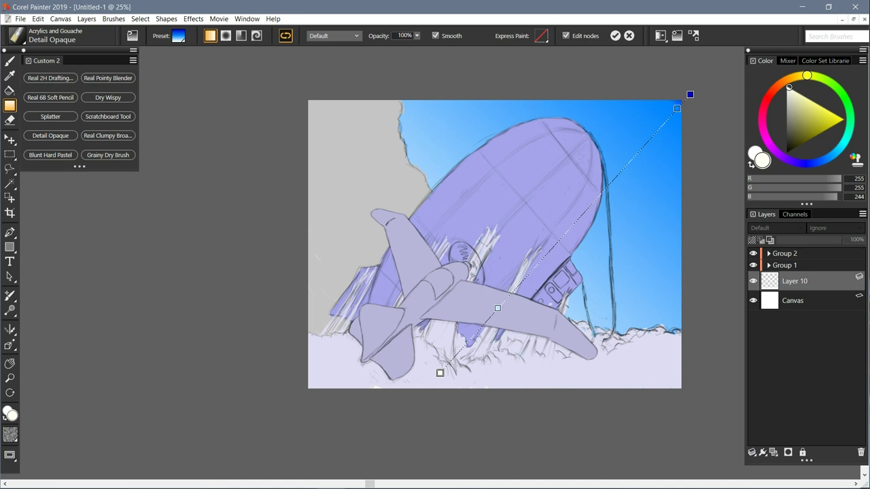
{"action": "key", "text": "b"}
{"action": "left_click", "coordinate": [515, 221]}
{"action": "left_click", "coordinate": [615, 35]}
{"action": "left_click", "coordinate": [615, 35]}
Step: Hide Layer 10 and Group 1, and expand Group 2 to isolate the aircraft
{"action": "left_click", "coordinate": [753, 281]}
{"action": "key", "text": "b"}
{"action": "left_click", "coordinate": [753, 265]}
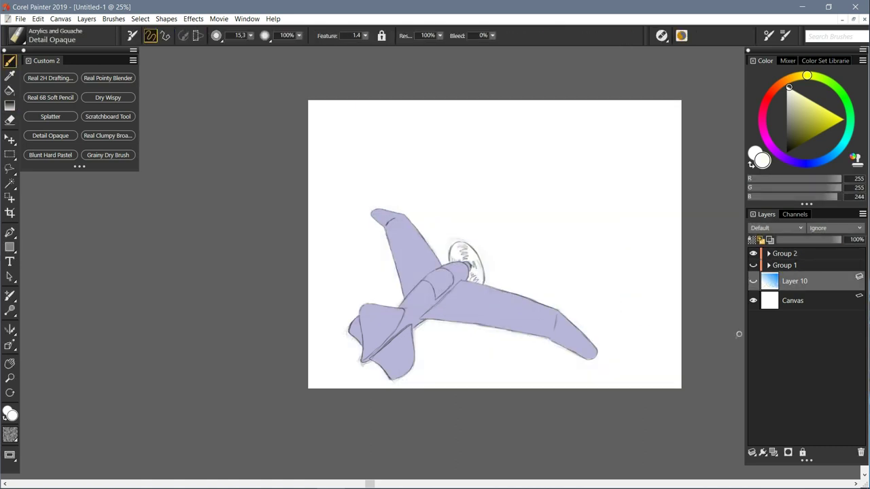
{"action": "left_click", "coordinate": [769, 254]}
Step: Select the aircraft's flat lavender area on Layer 5 with the Magic Wand
{"action": "left_click", "coordinate": [10, 182]}
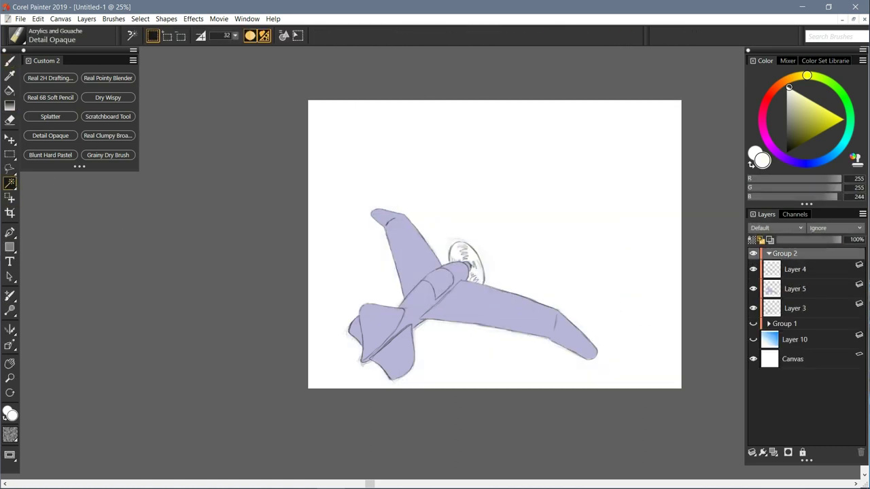
{"action": "left_click", "coordinate": [795, 289]}
{"action": "left_click", "coordinate": [441, 292]}
{"action": "key", "text": "ctrl+plus"}
{"action": "key", "text": "ctrl+minus"}
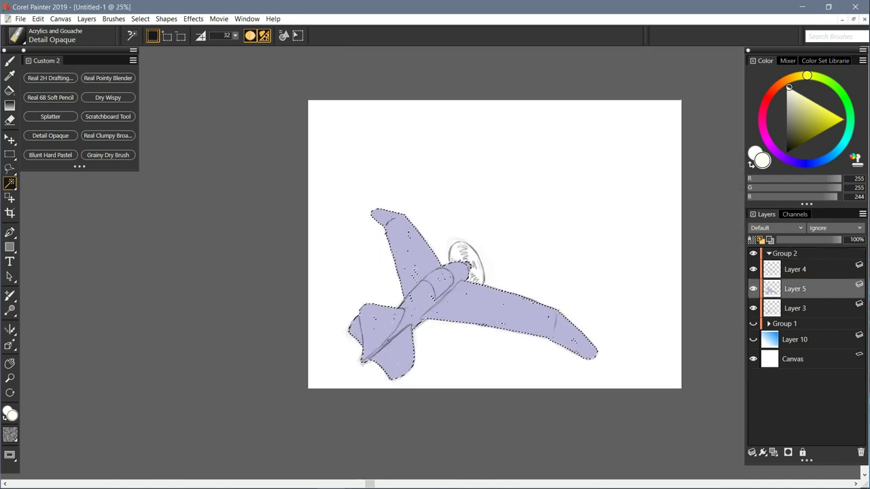
Step: Drop the selection and fill the gaps in the aircraft's flat area on Layer 5 with Detail Opaque in the sampled lavender
{"action": "key", "text": "ctrl+d"}
{"action": "left_click", "coordinate": [50, 136]}
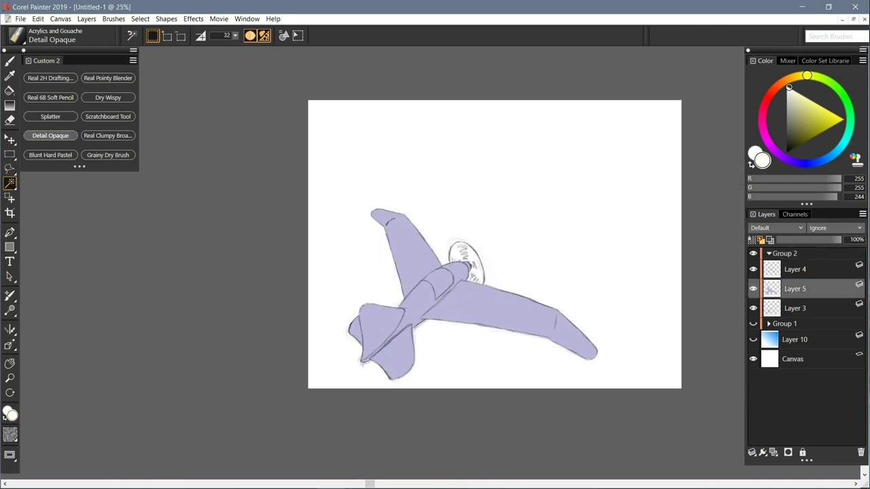
{"action": "left_click", "coordinate": [10, 75]}
{"action": "left_click", "coordinate": [402, 251]}
{"action": "left_click", "coordinate": [9, 61]}
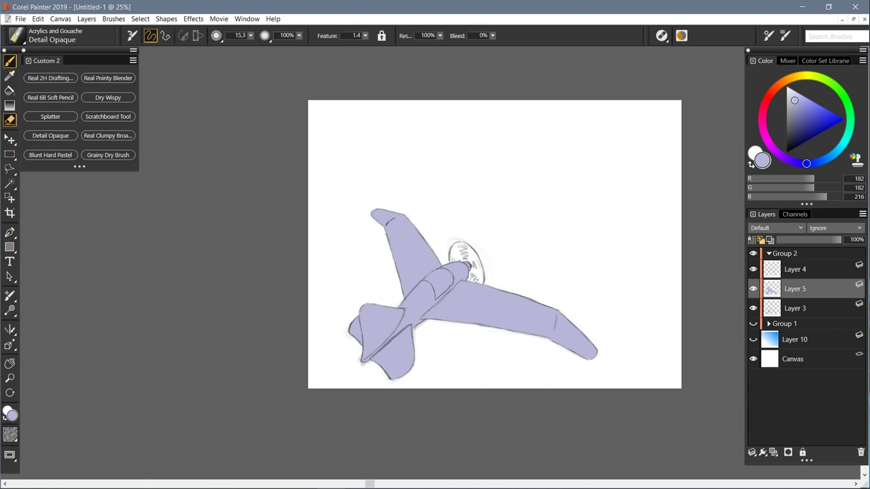
Step: Select the area around the aircraft with the Magic Wand, invert the selection to the aircraft, and add a new layer above Layer 5
{"action": "left_click", "coordinate": [10, 184]}
{"action": "left_click", "coordinate": [435, 292]}
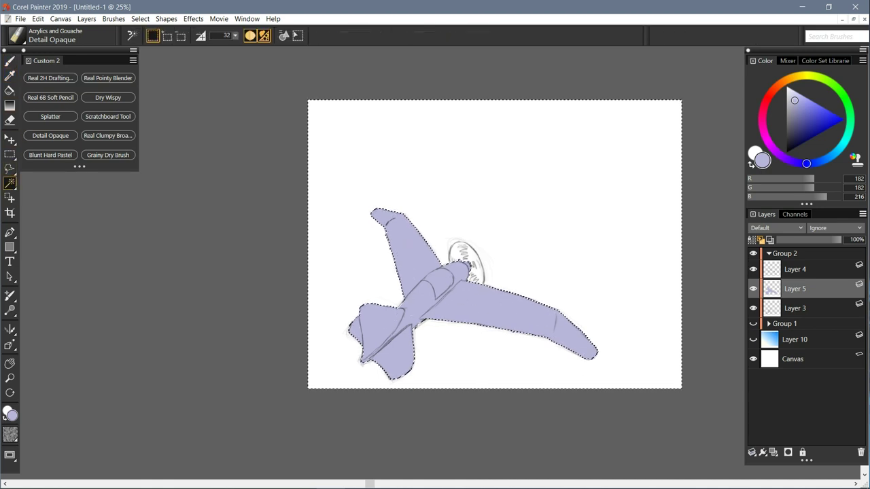
{"action": "left_click", "coordinate": [140, 18]}
{"action": "left_click", "coordinate": [166, 52]}
{"action": "left_click", "coordinate": [752, 452]}
Step: Set up the Grainy Dry Brush with light grey (203, 203, 203) and hide the flat lavender Layer 5
{"action": "left_click_drag", "start_coordinate": [788, 124], "coordinate": [787, 98]}
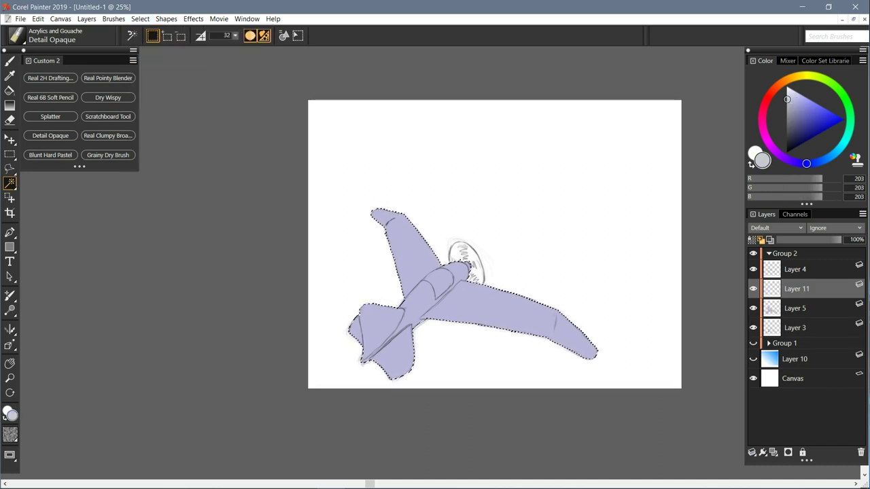
{"action": "left_click", "coordinate": [50, 136]}
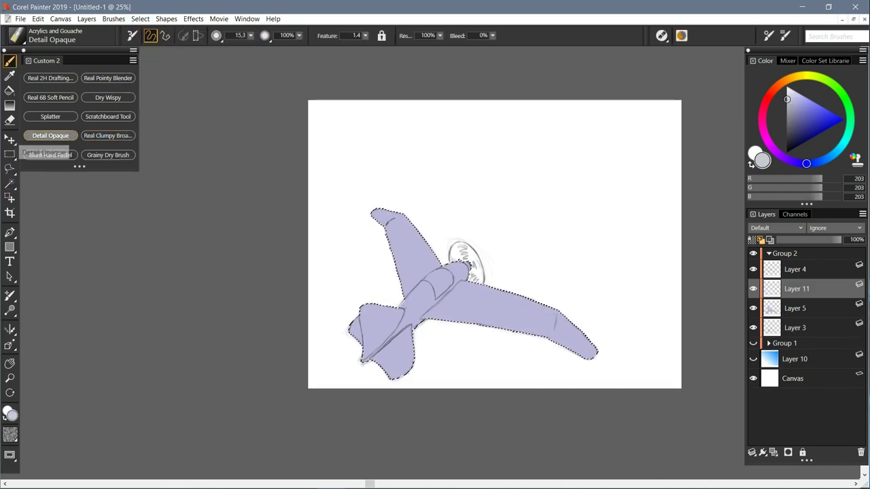
{"action": "left_click", "coordinate": [105, 155]}
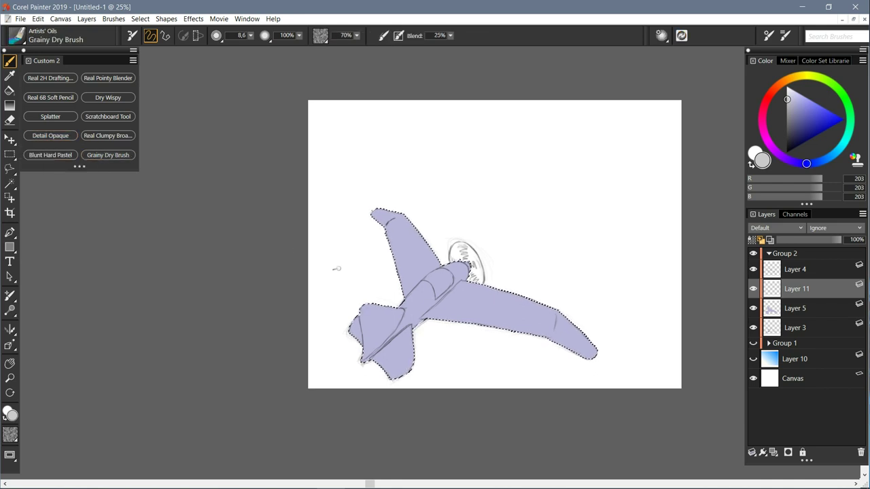
{"action": "scroll", "coordinate": [428, 272], "scroll_direction": "up", "scroll_amount": 1}
{"action": "left_click", "coordinate": [795, 308]}
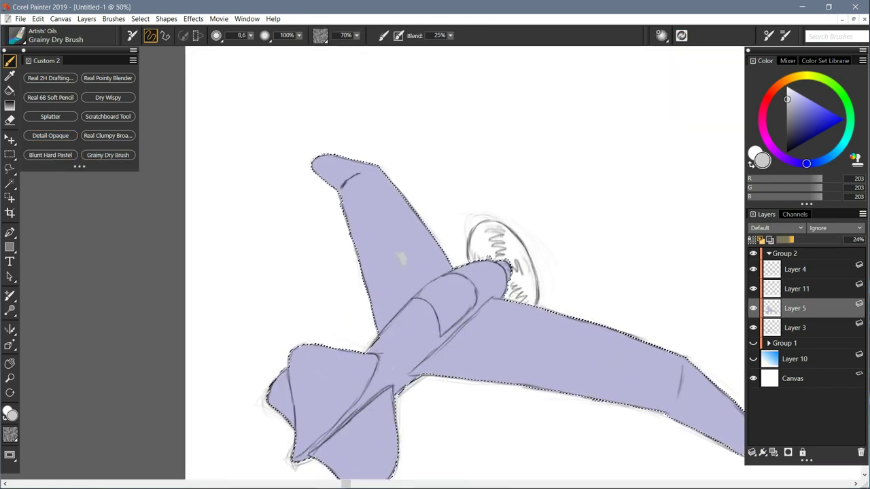
{"action": "left_click", "coordinate": [752, 308]}
Step: Paint pale lavender (218, 218, 232) on Layer 11 over the inner part and tip of the aircraft's far wing
{"action": "left_click", "coordinate": [796, 289]}
{"action": "left_click", "coordinate": [407, 273], "text": "alt"}
{"action": "left_click_drag", "start_coordinate": [409, 274], "coordinate": [394, 297]}
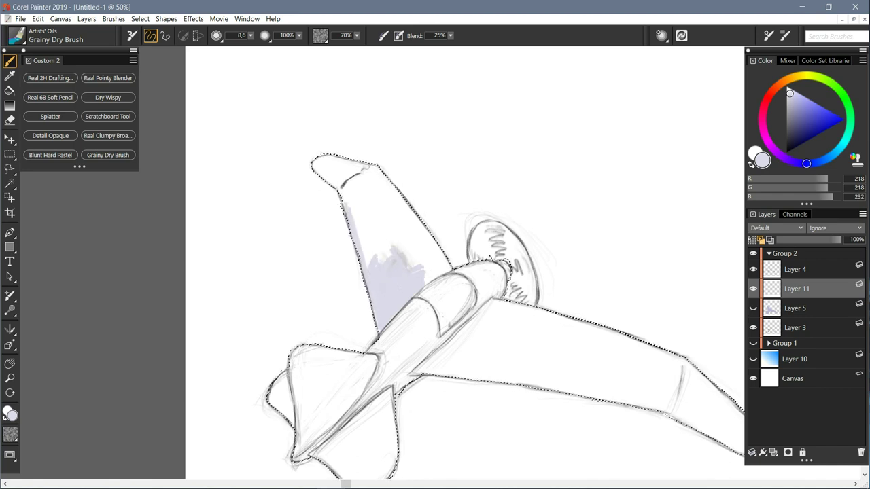
{"action": "mouse_move", "coordinate": [315, 163]}
{"action": "left_mouse_down"}
{"action": "mouse_move", "coordinate": [339, 178]}
{"action": "mouse_move", "coordinate": [314, 164]}
{"action": "left_mouse_up"}
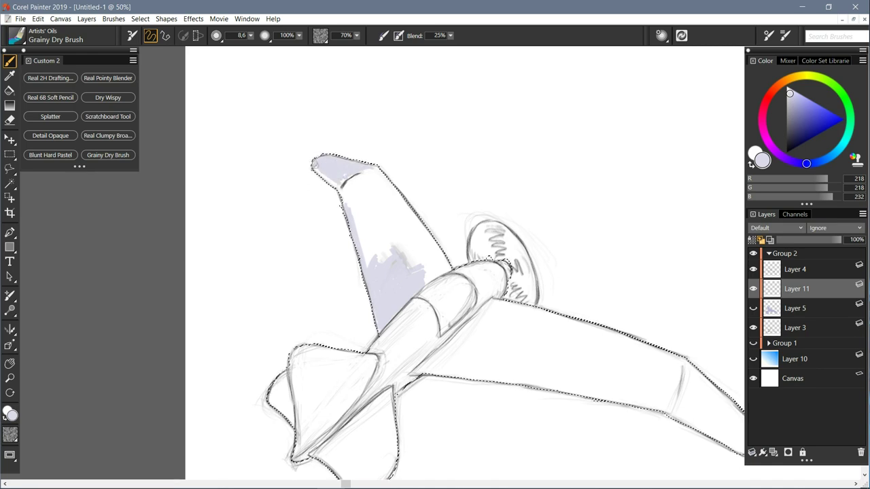
Step: Darken the far wing's tip with mid grey (166, 166, 166), and brush light grey (214, 214, 222) over it
{"action": "mouse_move", "coordinate": [790, 107]}
{"action": "left_mouse_down"}
{"action": "mouse_move", "coordinate": [788, 119]}
{"action": "mouse_move", "coordinate": [787, 108]}
{"action": "left_mouse_up"}
{"action": "left_click_drag", "start_coordinate": [350, 170], "coordinate": [369, 166]}
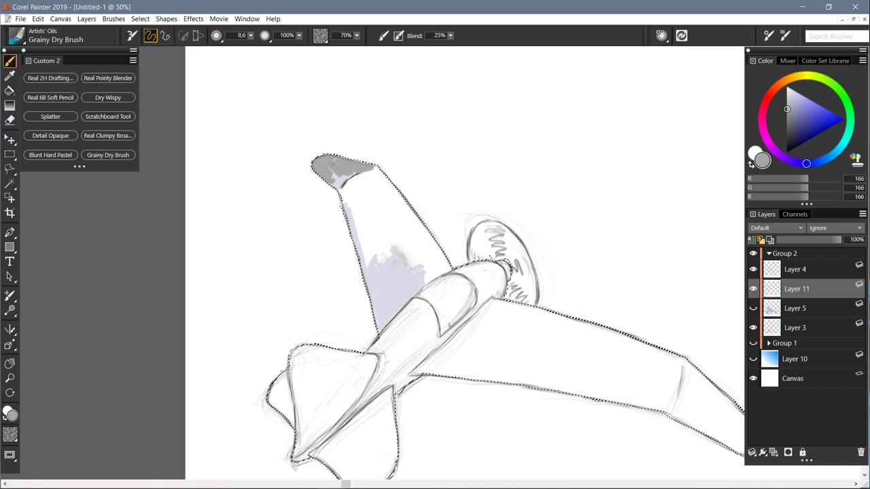
{"action": "left_click", "coordinate": [788, 95]}
{"action": "left_click_drag", "start_coordinate": [356, 172], "coordinate": [342, 181]}
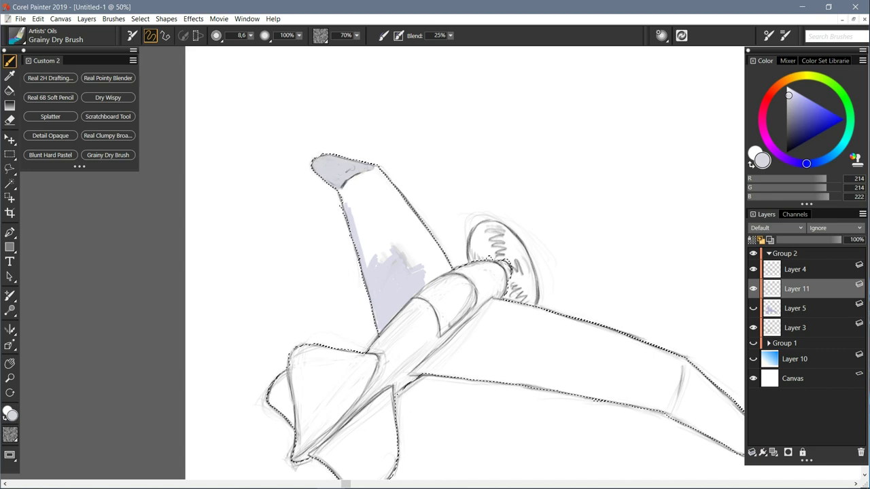
Step: Cover the rest of the far wing in pale lavender and blend pale teal (189, 221, 218) strokes into its edge nearest the propeller
{"action": "left_click", "coordinate": [379, 221], "text": "alt"}
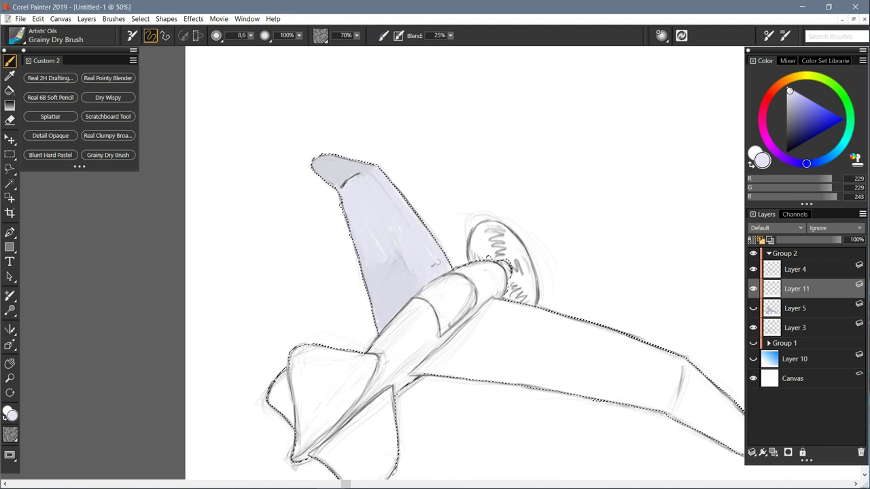
{"action": "left_click_drag", "start_coordinate": [835, 151], "coordinate": [847, 138]}
{"action": "left_click_drag", "start_coordinate": [797, 98], "coordinate": [793, 99]}
{"action": "left_click_drag", "start_coordinate": [397, 253], "coordinate": [419, 283]}
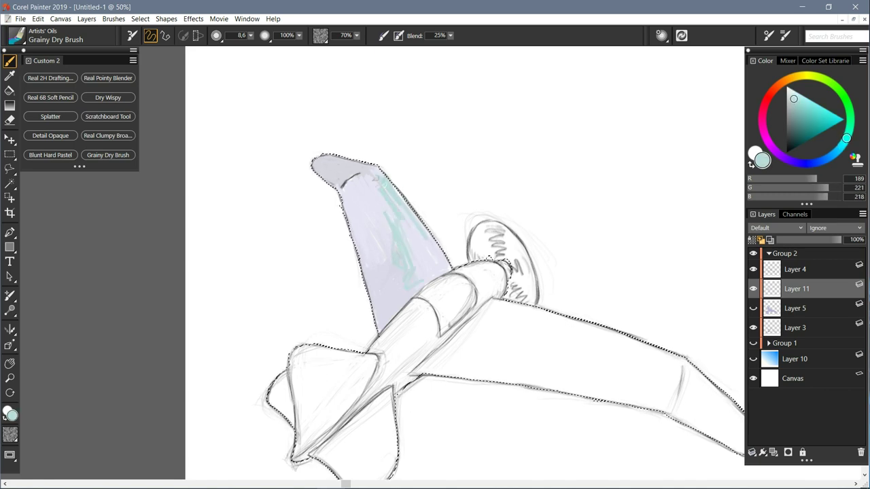
{"action": "left_click", "coordinate": [107, 78]}
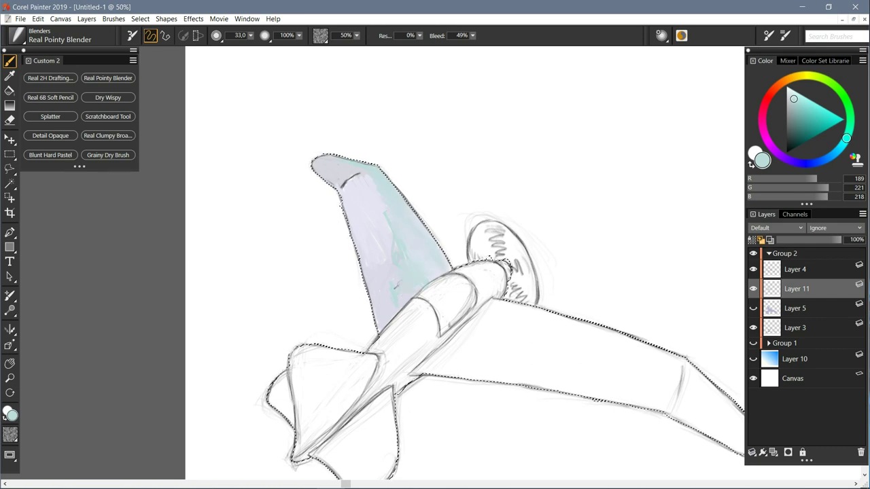
{"action": "left_click_drag", "start_coordinate": [392, 279], "coordinate": [362, 184]}
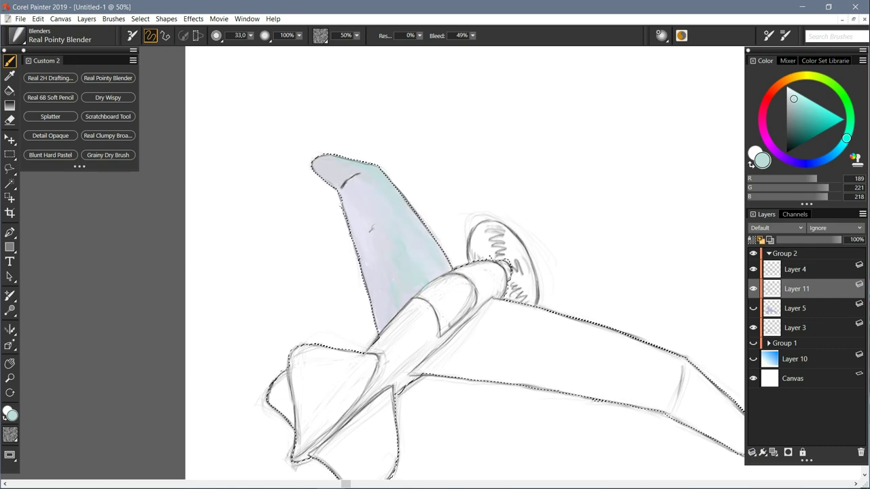
Step: Brush very pale teal (233, 247, 245) and white highlights over the far wing and its tip, softening them with the Real Pointy Blender
{"action": "left_click", "coordinate": [789, 90]}
{"action": "left_click", "coordinate": [107, 155]}
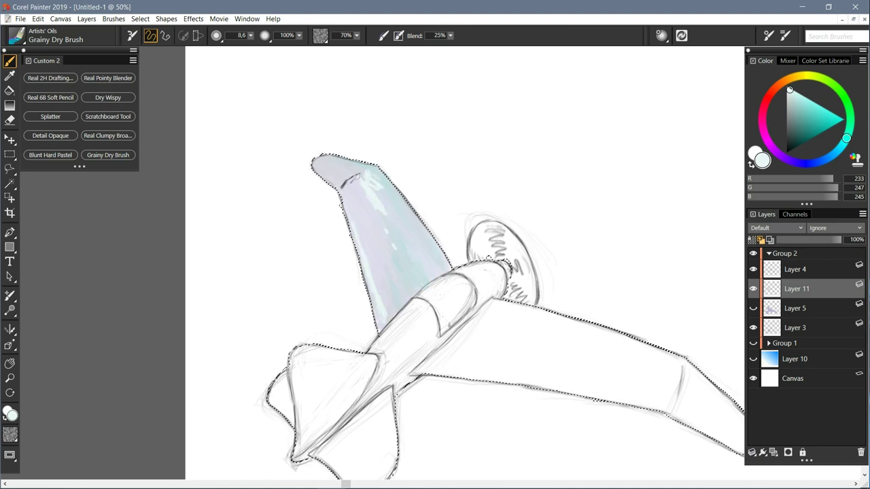
{"action": "left_click", "coordinate": [787, 86]}
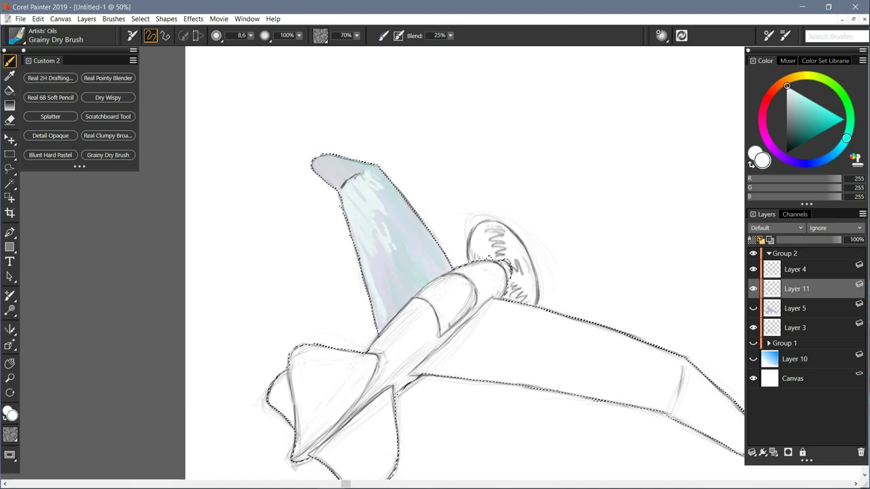
{"action": "left_click_drag", "start_coordinate": [340, 198], "coordinate": [315, 161]}
{"action": "left_click", "coordinate": [107, 77]}
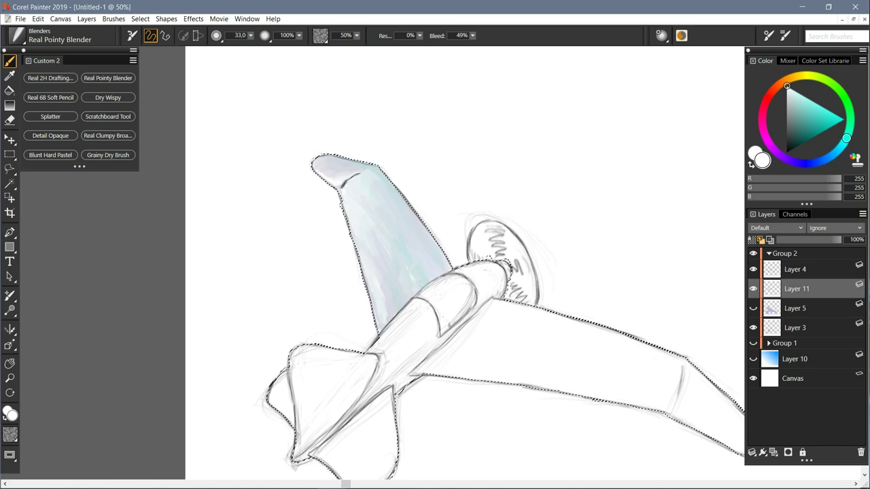
{"action": "left_click", "coordinate": [107, 155]}
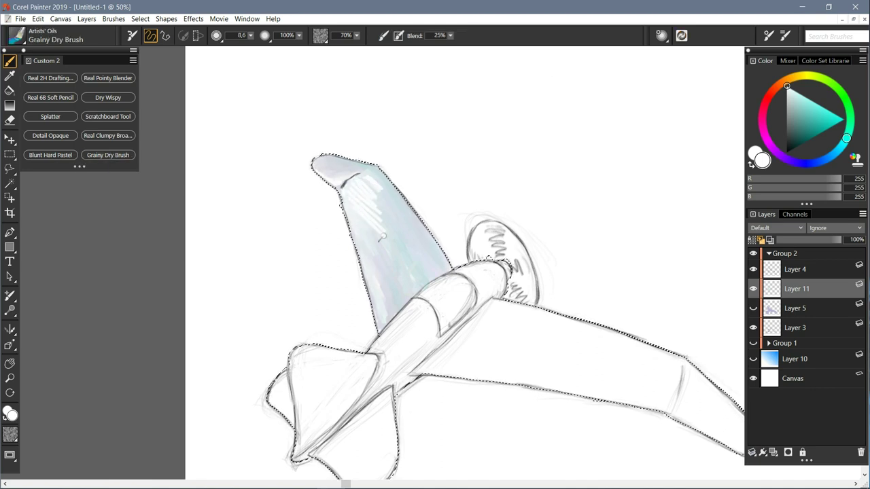
Step: Paint white highlight strokes on the already shaded wing and smooth them with the Real Pointy Blender
{"action": "left_click_drag", "start_coordinate": [368, 261], "coordinate": [385, 282]}
{"action": "left_click", "coordinate": [108, 78]}
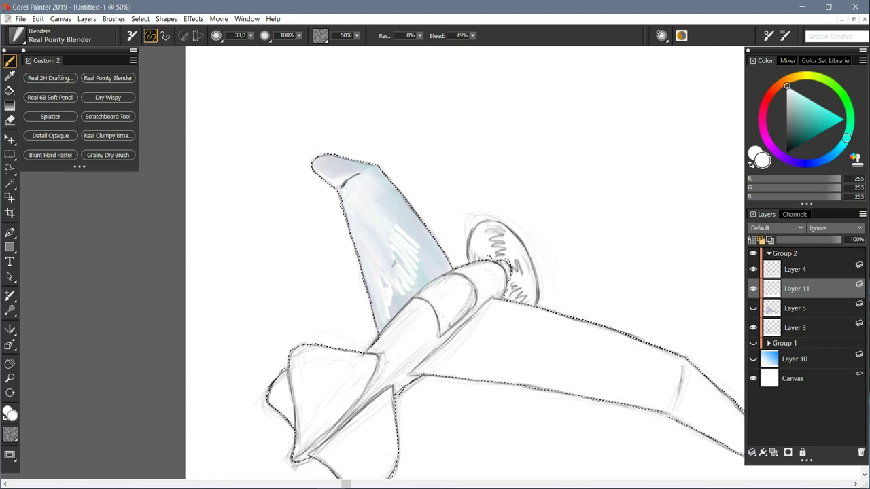
{"action": "mouse_move", "coordinate": [367, 217]}
{"action": "left_mouse_down"}
{"action": "mouse_move", "coordinate": [407, 291]}
{"action": "mouse_move", "coordinate": [380, 231]}
{"action": "left_mouse_up"}
Step: Block in the larger unpainted wing on Layer 11 with light grey-blue and pale grey strokes using the Grainy Dry Brush
{"action": "left_click_drag", "start_coordinate": [408, 292], "coordinate": [320, 192]}
{"action": "left_click", "coordinate": [107, 155]}
{"action": "left_click", "coordinate": [288, 177], "text": "alt"}
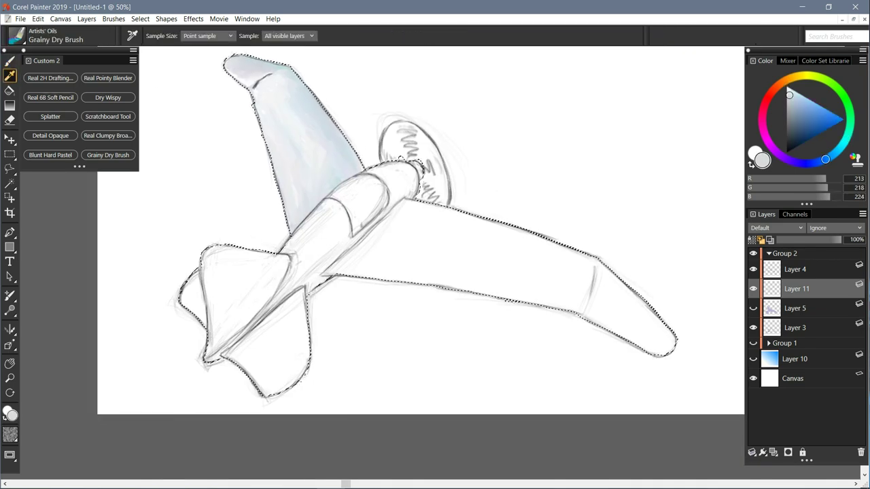
{"action": "left_click", "coordinate": [107, 155]}
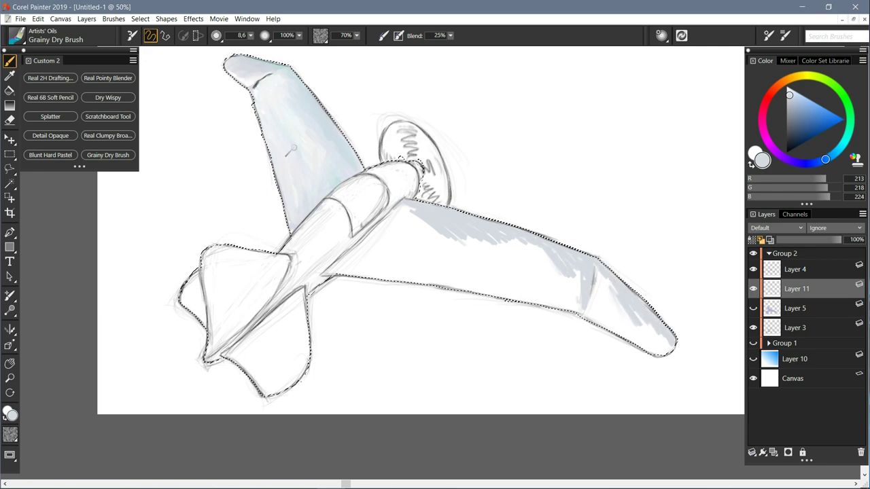
{"action": "left_click", "coordinate": [640, 340], "text": "alt"}
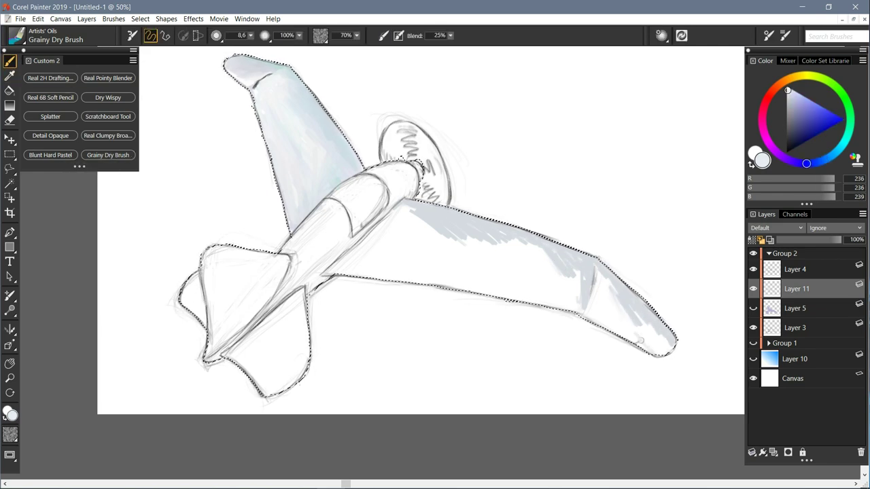
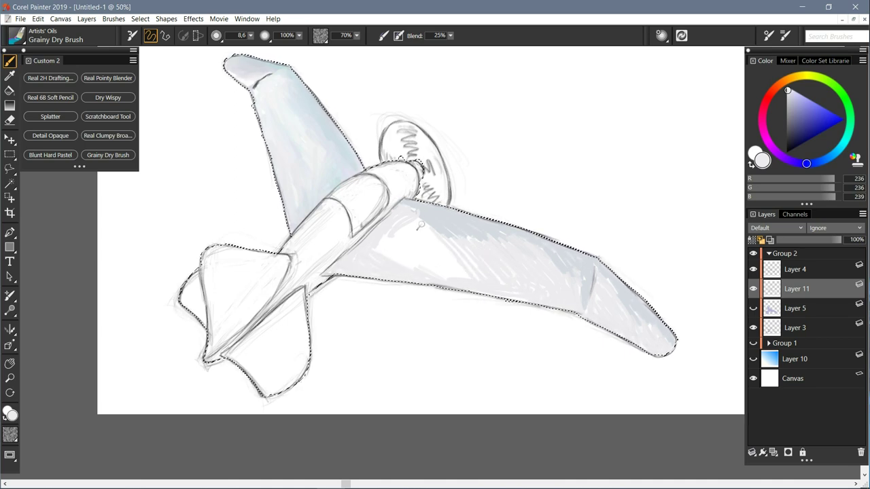
{"action": "left_click_drag", "start_coordinate": [391, 251], "coordinate": [406, 268]}
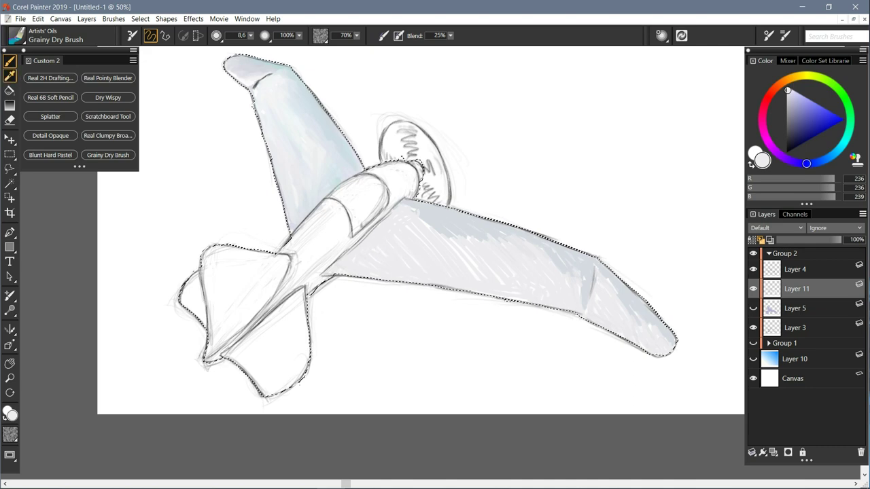
Step: Add near-white and pale blue strokes to the larger wing, then smooth the wing surfaces with the Real Pointy Blender at size 62.2
{"action": "left_click", "coordinate": [370, 232], "text": "alt"}
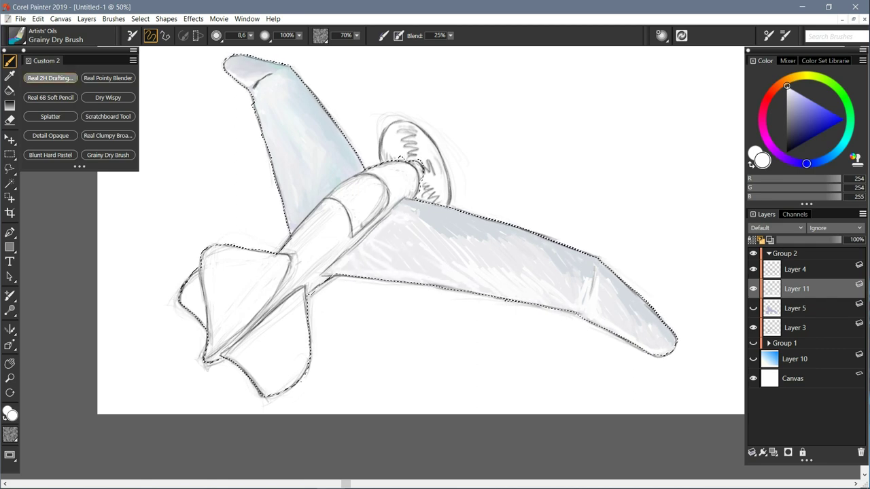
{"action": "left_click", "coordinate": [644, 327], "text": "alt"}
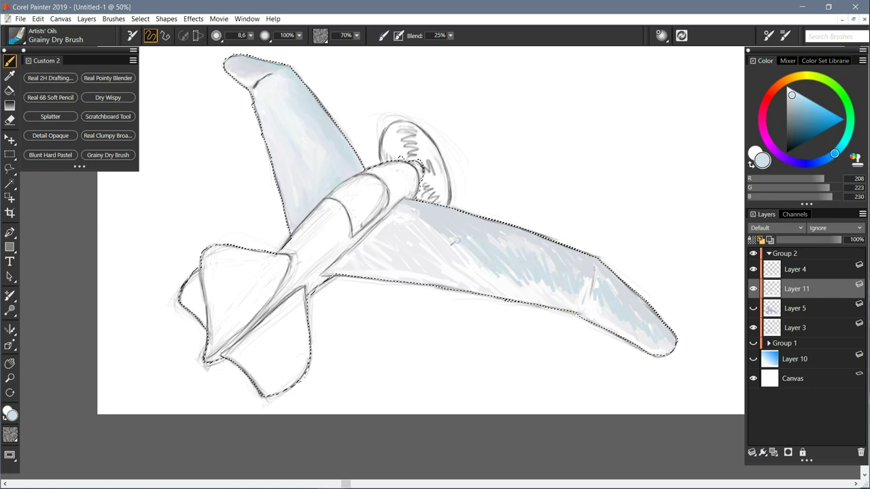
{"action": "left_click", "coordinate": [108, 78]}
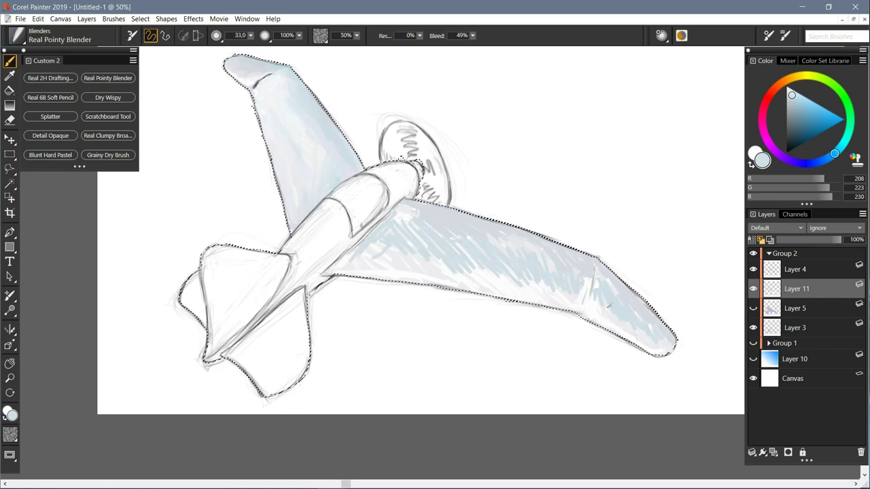
{"action": "left_click", "coordinate": [265, 50]}
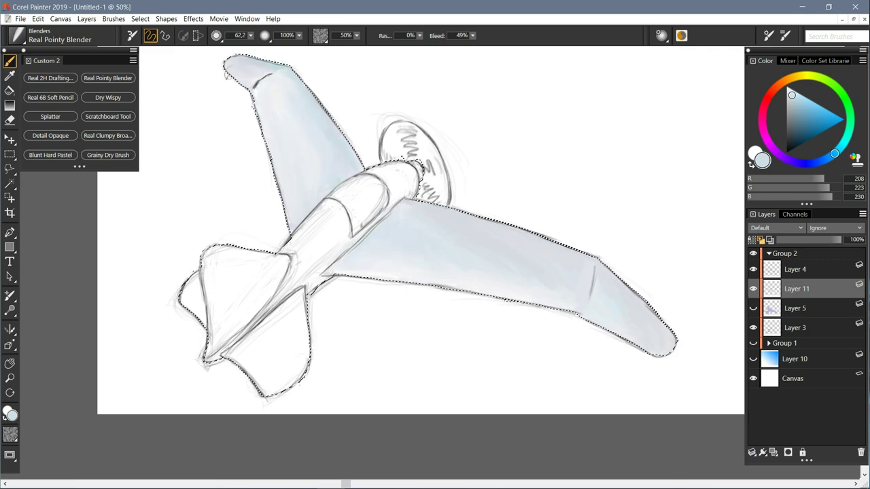
Step: Paint a near-white highlight (RGB 250, 254, 255) along the larger wing's tip crease and erase the wing crease sketch lines on Layer 4
{"action": "left_click", "coordinate": [51, 154]}
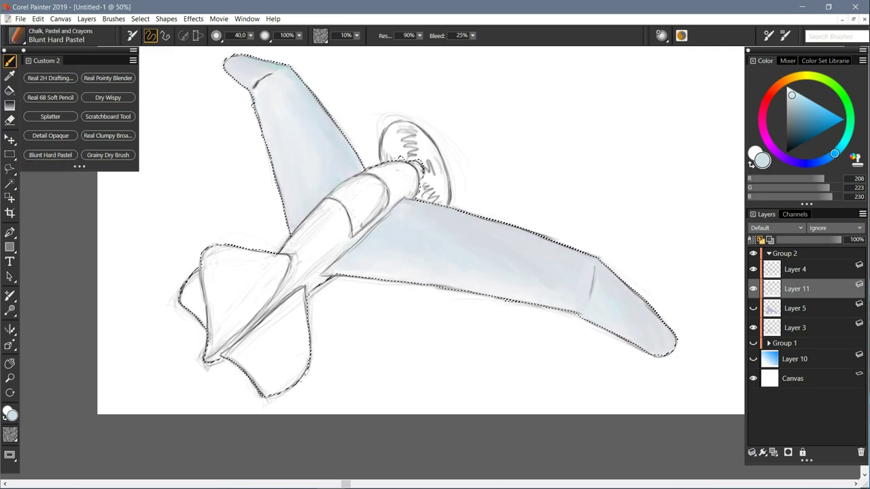
{"action": "left_click", "coordinate": [787, 87]}
{"action": "left_click_drag", "start_coordinate": [250, 34], "coordinate": [191, 48]}
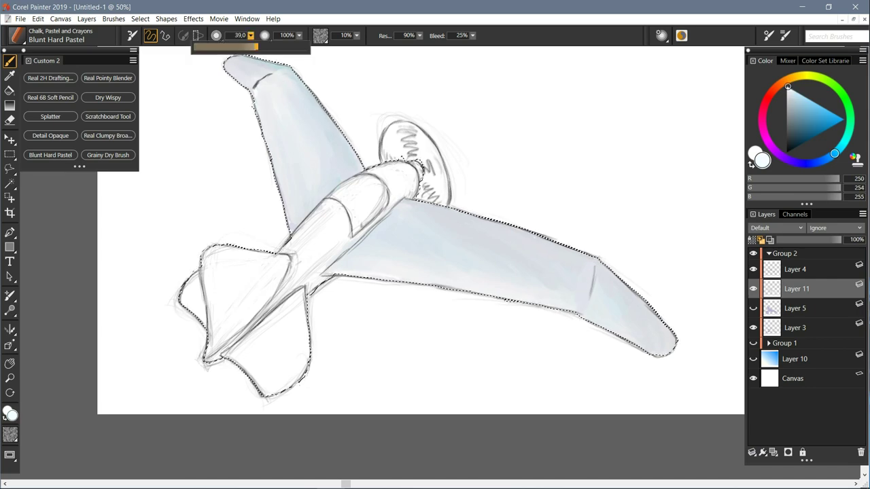
{"action": "left_click", "coordinate": [108, 135]}
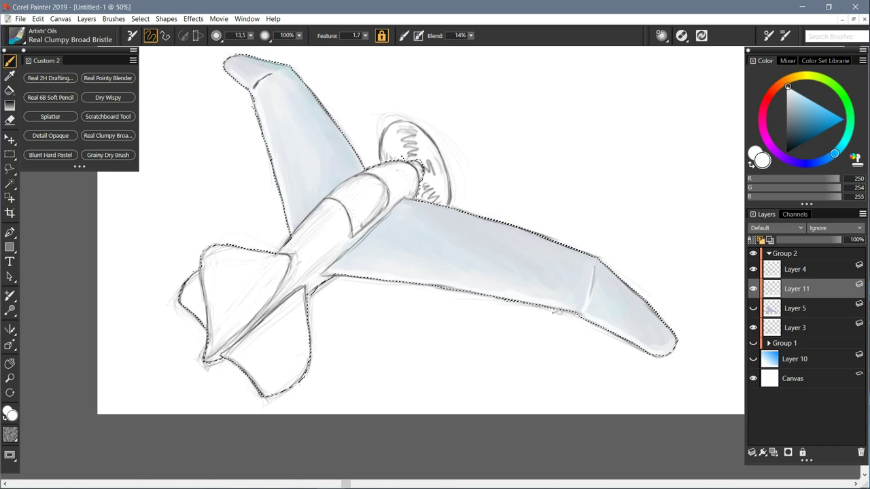
{"action": "left_click", "coordinate": [795, 270]}
{"action": "key", "text": "n"}
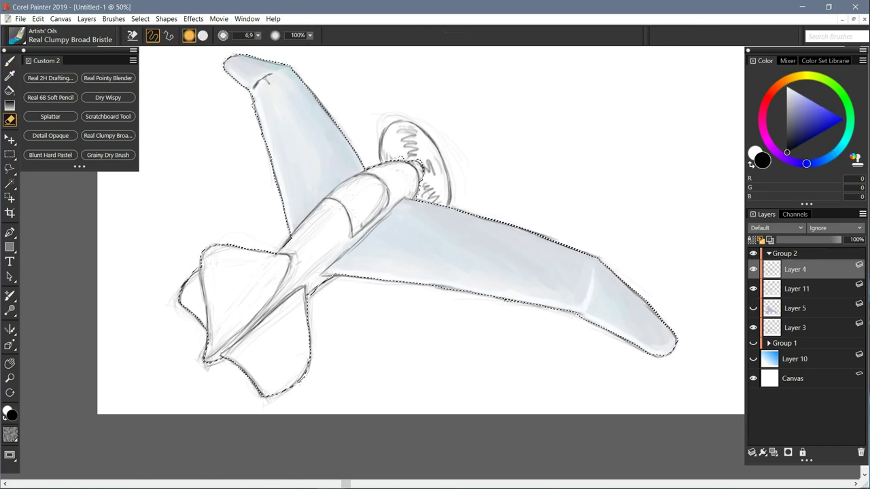
Step: Soften the crease highlights on both wings on Layer 11 with a small Real Pointy Blender, reducing its size to 9.7
{"action": "left_click", "coordinate": [108, 78]}
{"action": "left_click_drag", "start_coordinate": [251, 35], "coordinate": [228, 49]}
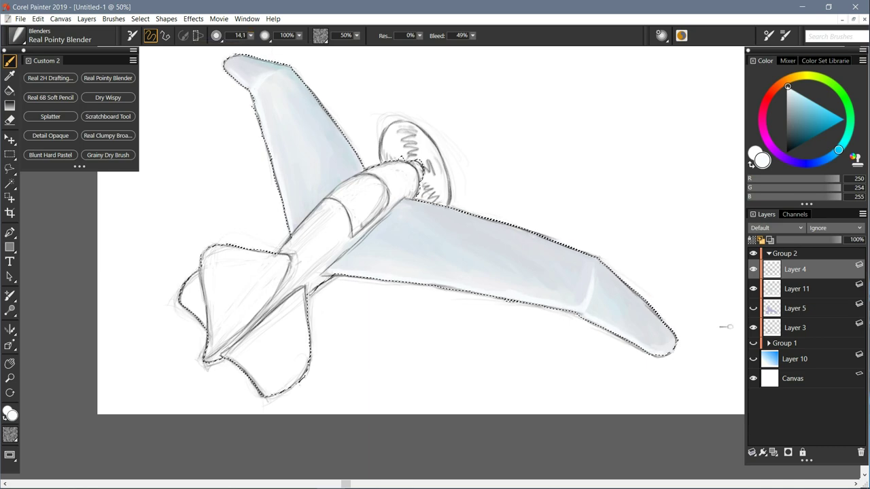
{"action": "key", "text": "alt+["}
{"action": "left_click", "coordinate": [108, 78]}
{"action": "left_click_drag", "start_coordinate": [593, 267], "coordinate": [592, 277]}
{"action": "key", "text": "bracketleft"}
{"action": "key", "text": "bracketleft"}
{"action": "key", "text": "bracketleft"}
{"action": "key", "text": "bracketleft"}
{"action": "key", "text": "bracketleft"}
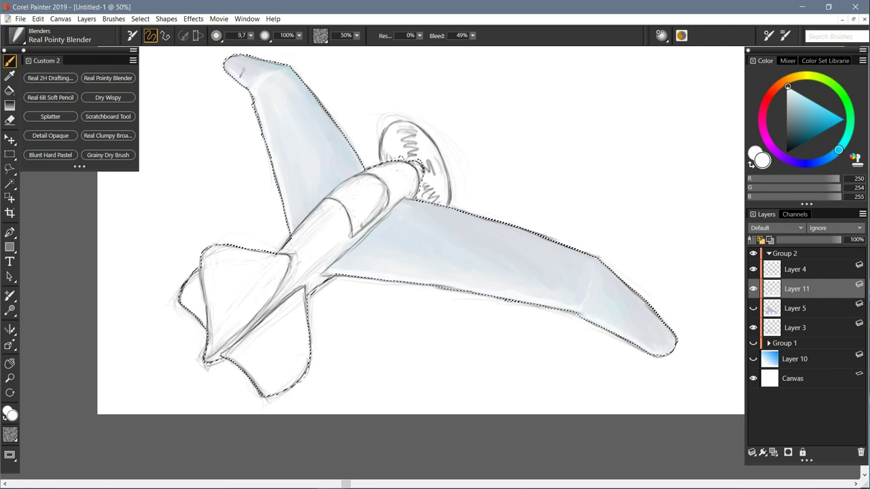
Step: Paint mid-grey shadows (RGB 118, 120, 120) under the nose and behind the wing root with the Grainy Dry Brush
{"action": "key", "text": "ctrl+minus"}
{"action": "key", "text": "ctrl+minus"}
{"action": "key", "text": "ctrl+plus"}
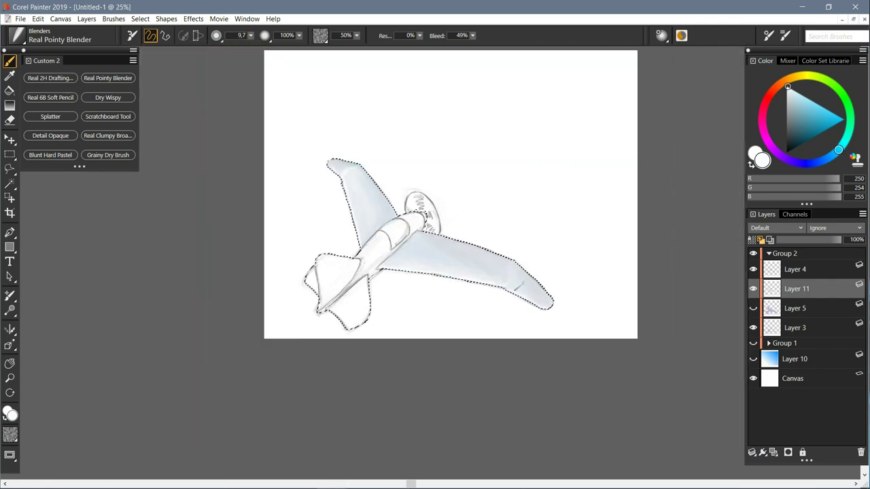
{"action": "left_click", "coordinate": [108, 155]}
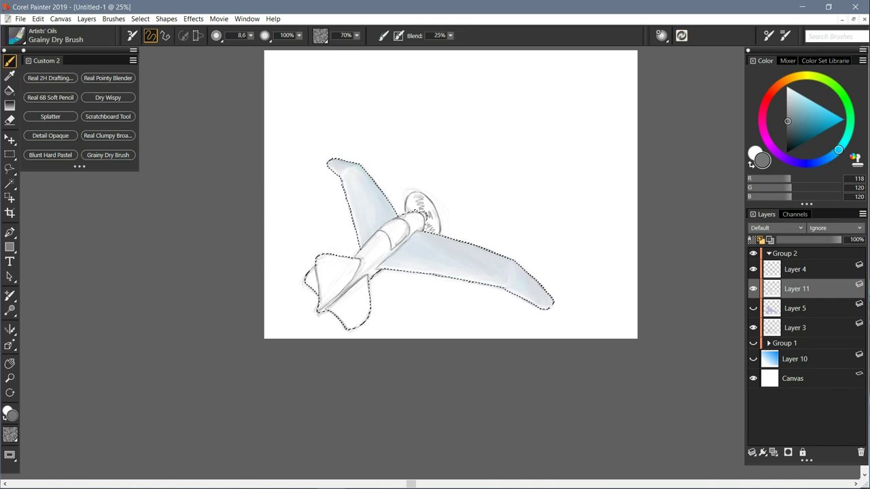
{"action": "scroll", "coordinate": [349, 319], "scroll_direction": "up", "scroll_amount": 1}
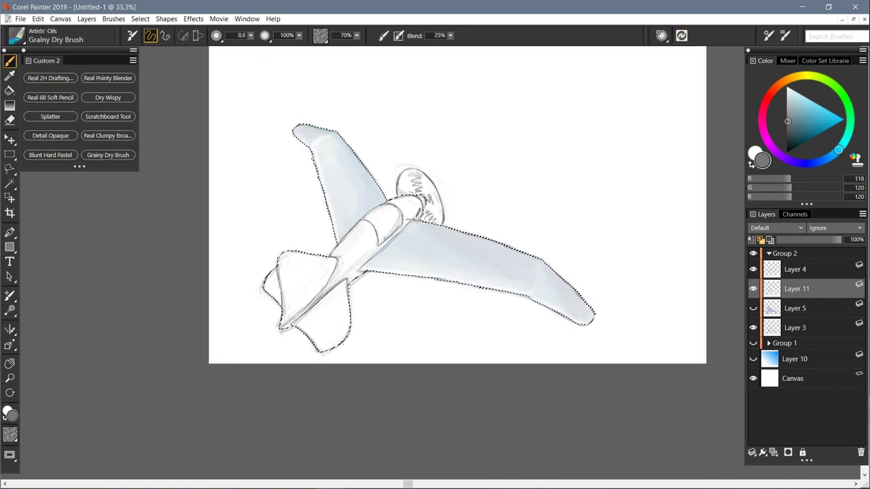
{"action": "left_click_drag", "start_coordinate": [419, 214], "coordinate": [415, 219]}
{"action": "left_click_drag", "start_coordinate": [363, 273], "coordinate": [351, 276]}
{"action": "left_click_drag", "start_coordinate": [269, 288], "coordinate": [288, 331]}
Step: Fill the fuselage with light grey to near-white tones and smooth the shading with the Real Pointy Blender at size 26
{"action": "left_click", "coordinate": [386, 211], "text": "alt"}
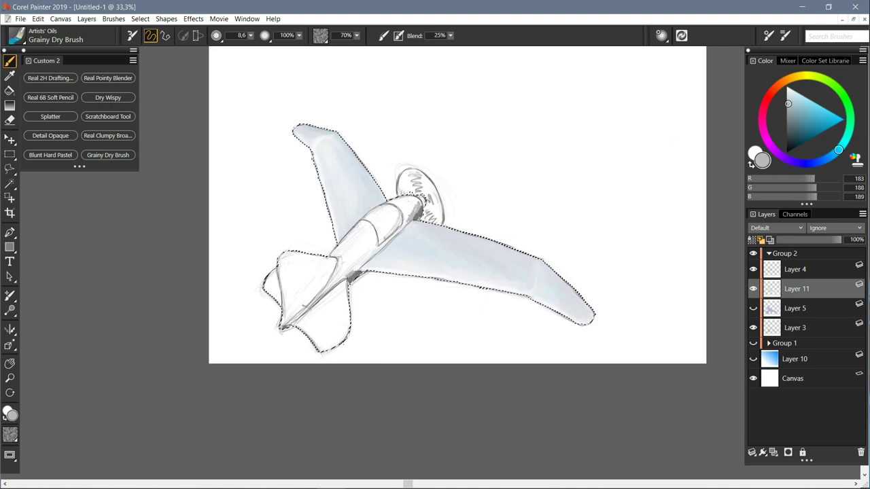
{"action": "left_click", "coordinate": [468, 203], "text": "alt"}
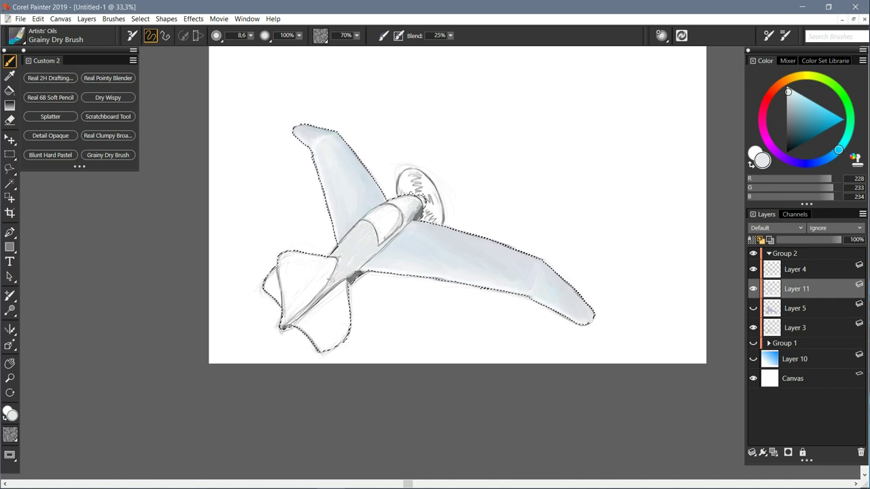
{"action": "left_click", "coordinate": [362, 227], "text": "alt"}
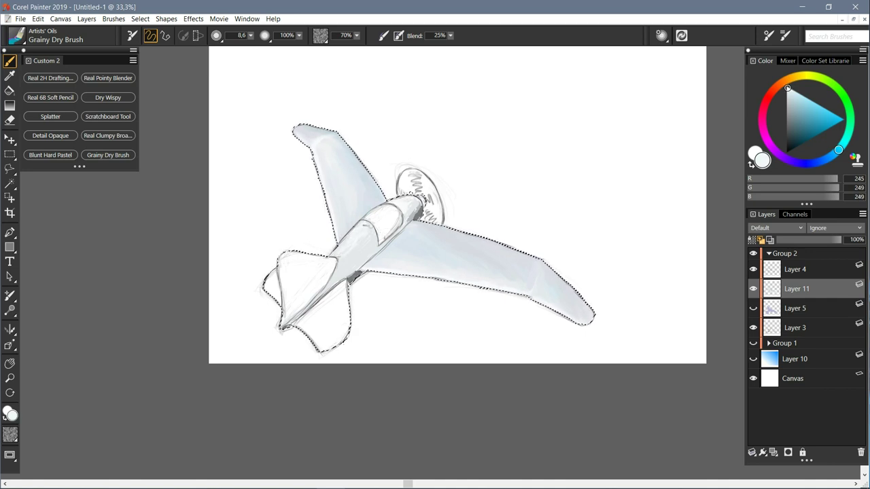
{"action": "left_click", "coordinate": [108, 78]}
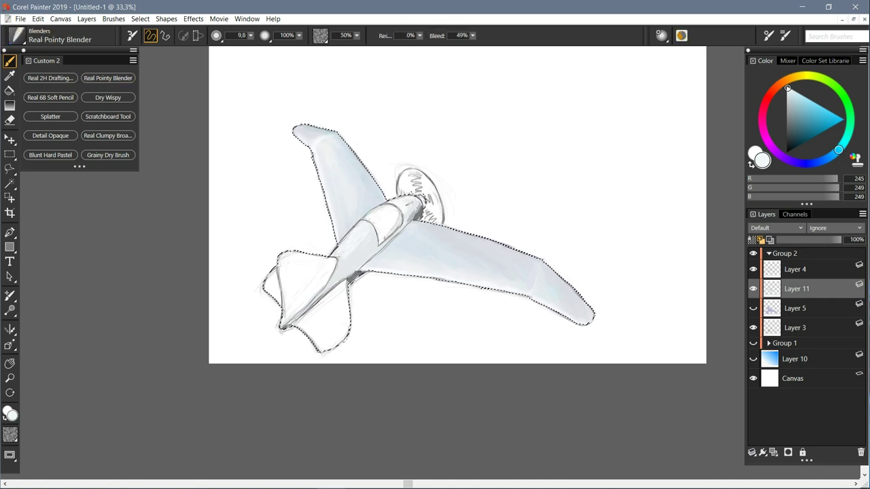
{"action": "key", "text": "ctrl+plus"}
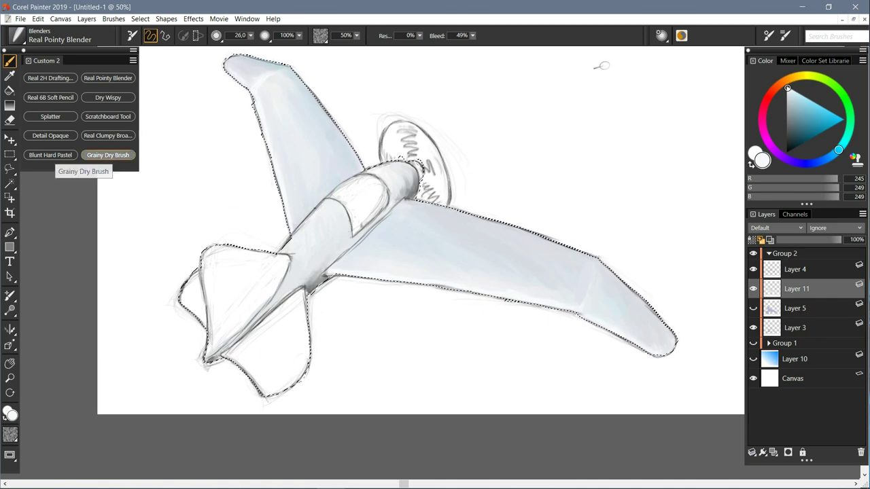
Step: Fill the tail fins with pale lavender (RGB 228, 231, 244) using the Detail Opaque brush
{"action": "left_click", "coordinate": [108, 155]}
{"action": "left_click", "coordinate": [813, 163]}
{"action": "left_click", "coordinate": [790, 91]}
{"action": "left_click", "coordinate": [50, 154]}
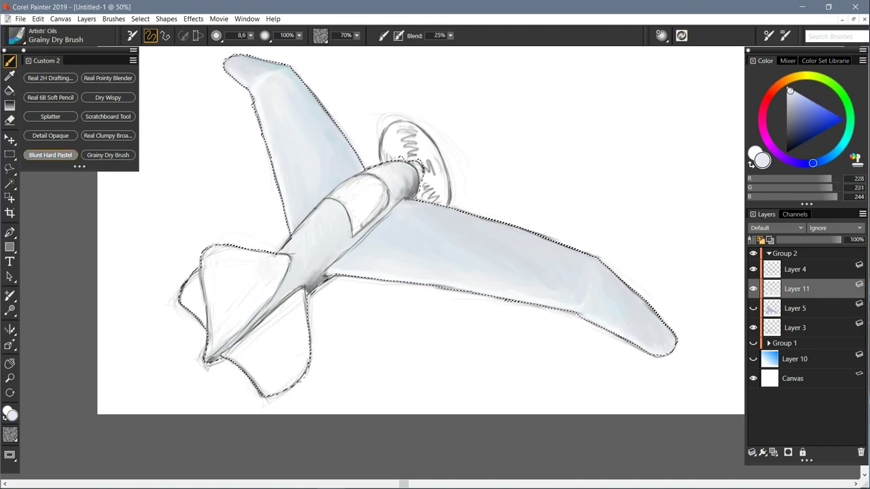
{"action": "left_click", "coordinate": [50, 136]}
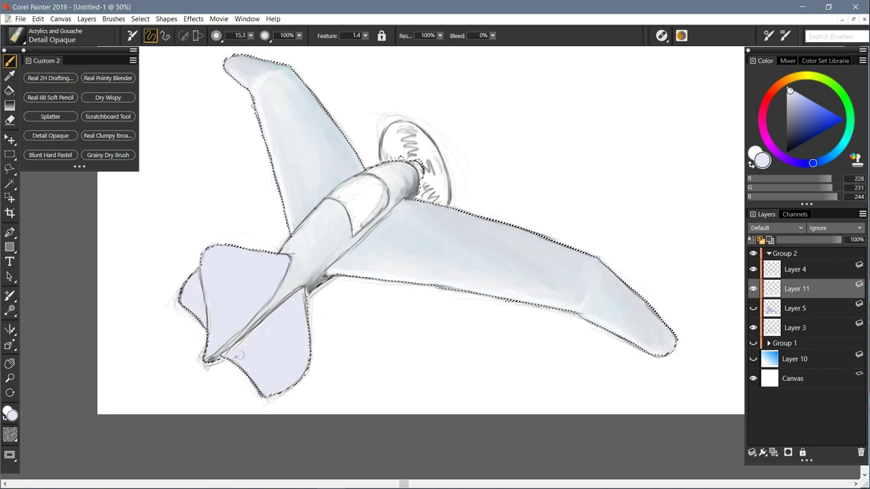
Step: Add near-white highlights (RGB 252, 253, 255) to the tail fins and blend them with the Real Pointy Blender
{"action": "left_click", "coordinate": [787, 86]}
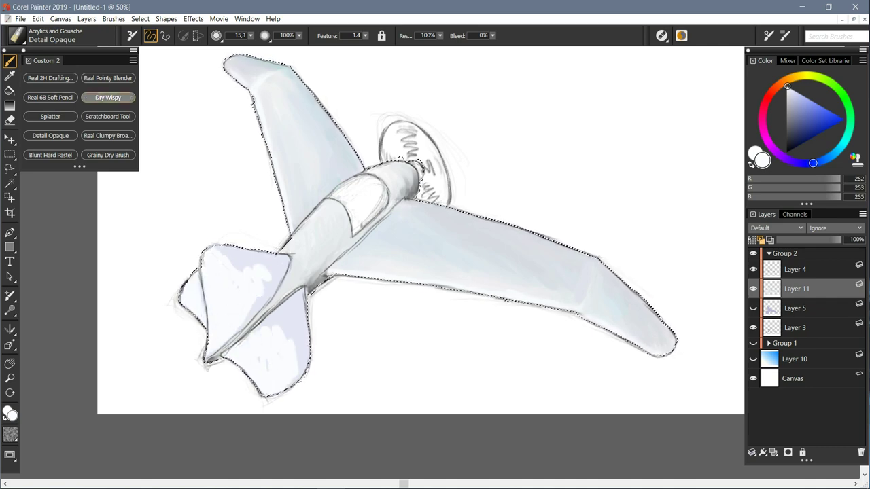
{"action": "left_click", "coordinate": [108, 77]}
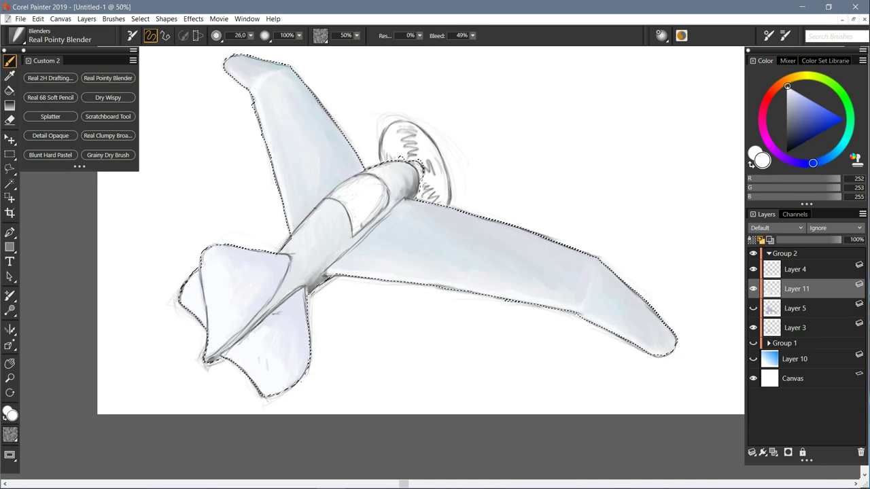
Step: Fill the cockpit canopy with dark navy (RGB 36, 43, 80), using the Real Clumpy Broad Bristle and the Grainy Dry Brush
{"action": "left_click", "coordinate": [794, 118]}
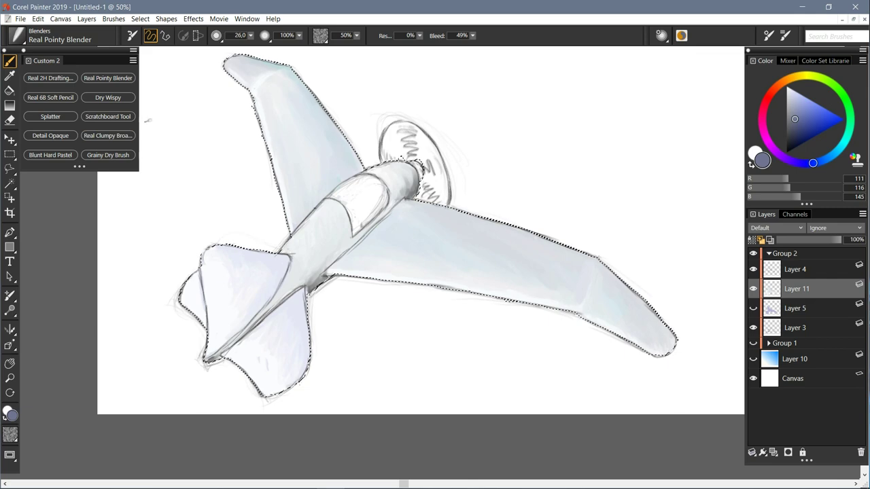
{"action": "left_click", "coordinate": [108, 135]}
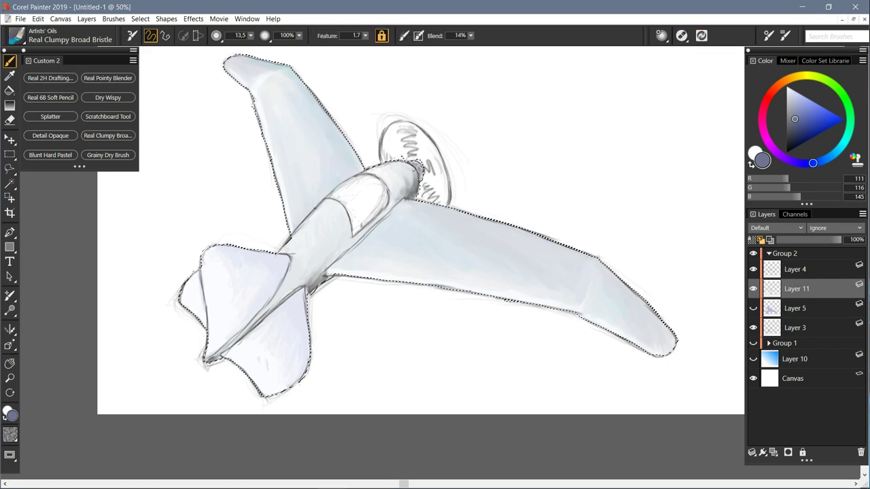
{"action": "left_click_drag", "start_coordinate": [793, 147], "coordinate": [797, 137]}
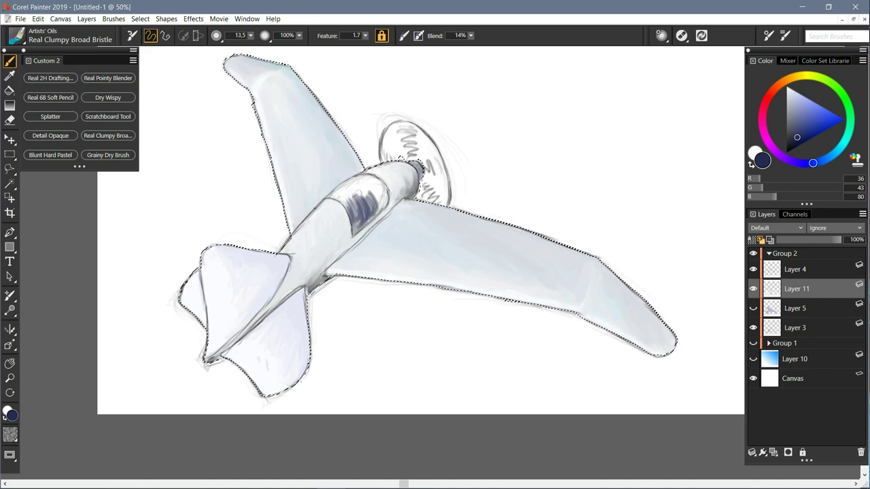
{"action": "left_click", "coordinate": [108, 155]}
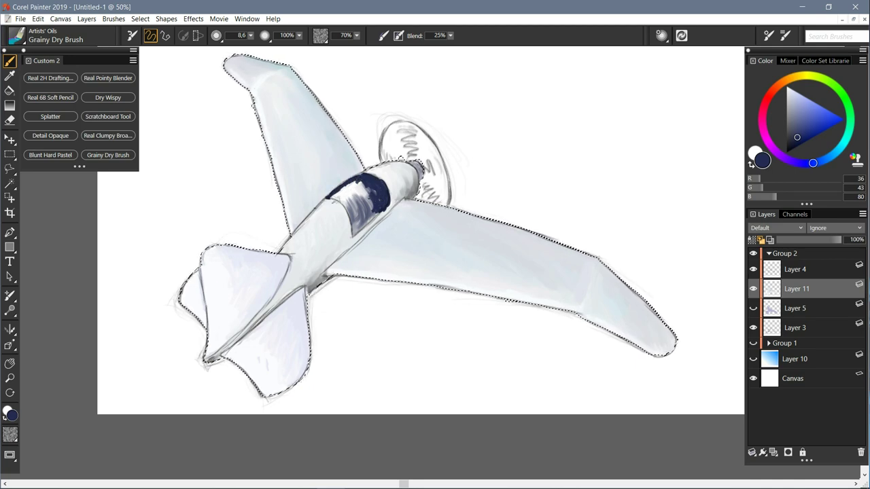
{"action": "left_click_drag", "start_coordinate": [334, 194], "coordinate": [361, 211]}
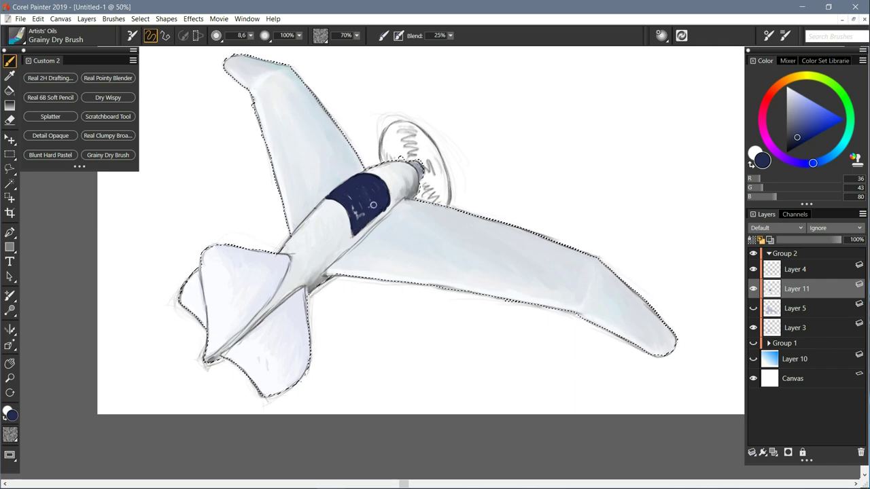
Step: Add pale highlight strokes (RGB 202, 210, 255 and RGB 239, 240, 245) to the cockpit canopy with the Grainy Dry Brush
{"action": "left_click", "coordinate": [384, 194], "text": "alt"}
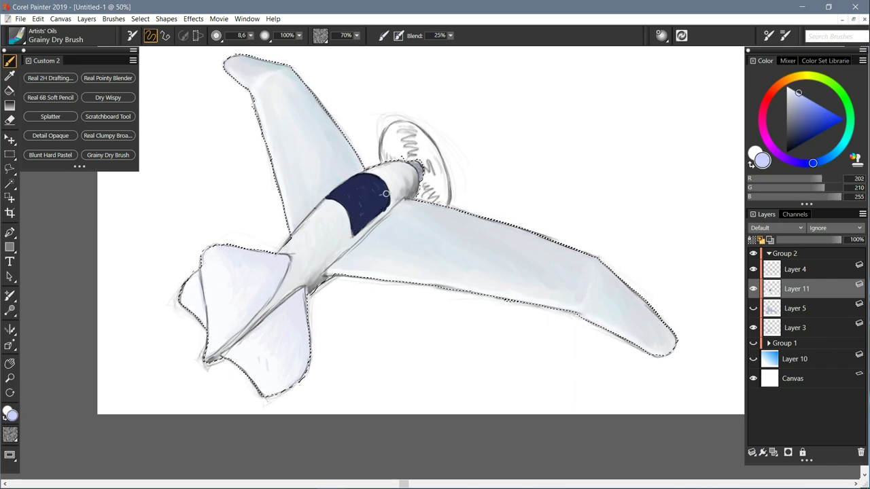
{"action": "left_click", "coordinate": [386, 198], "text": "alt"}
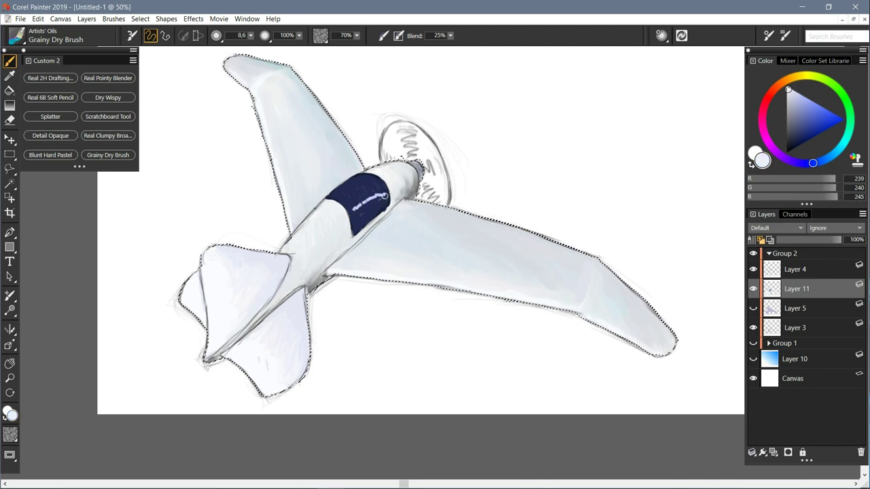
Step: Collapse and hide Group 2 containing the airplane, and expand and show Group 1 containing the airship
{"action": "key", "text": "ctrl+minus"}
{"action": "key", "text": "ctrl+minus"}
{"action": "key", "text": "ctrl+minus"}
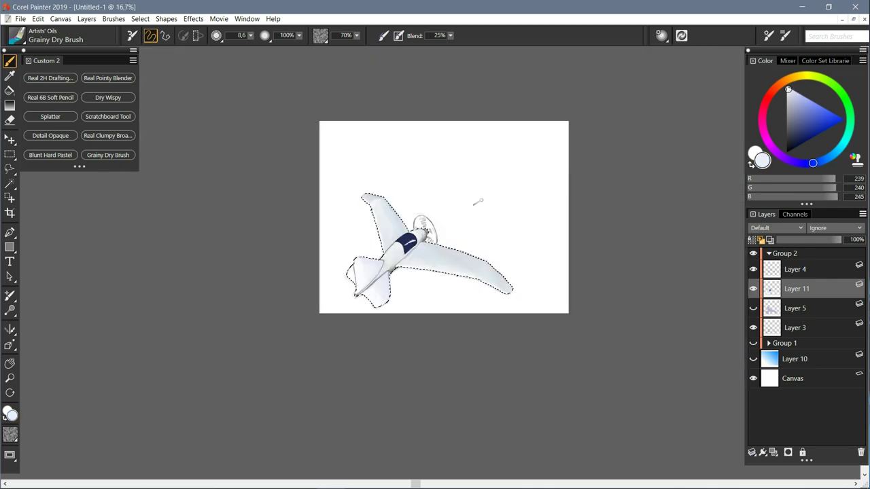
{"action": "left_click", "coordinate": [768, 253]}
{"action": "left_click", "coordinate": [769, 265]}
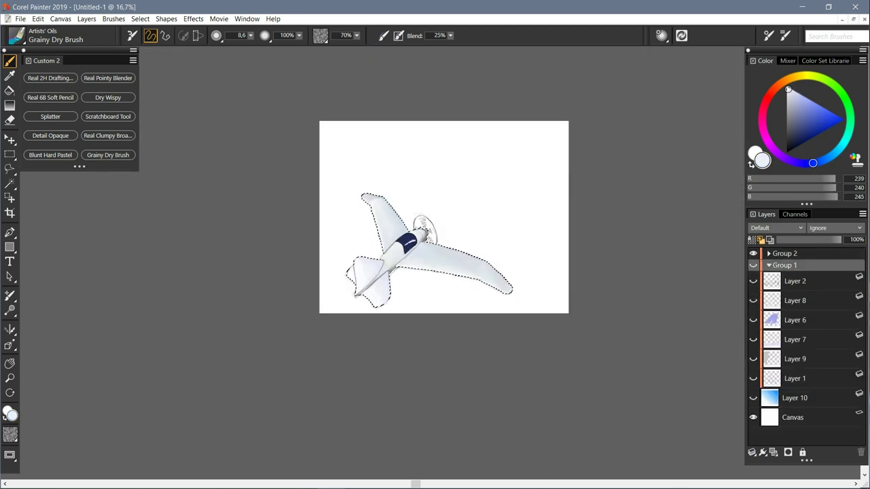
{"action": "left_click", "coordinate": [752, 253]}
{"action": "left_click", "coordinate": [753, 265]}
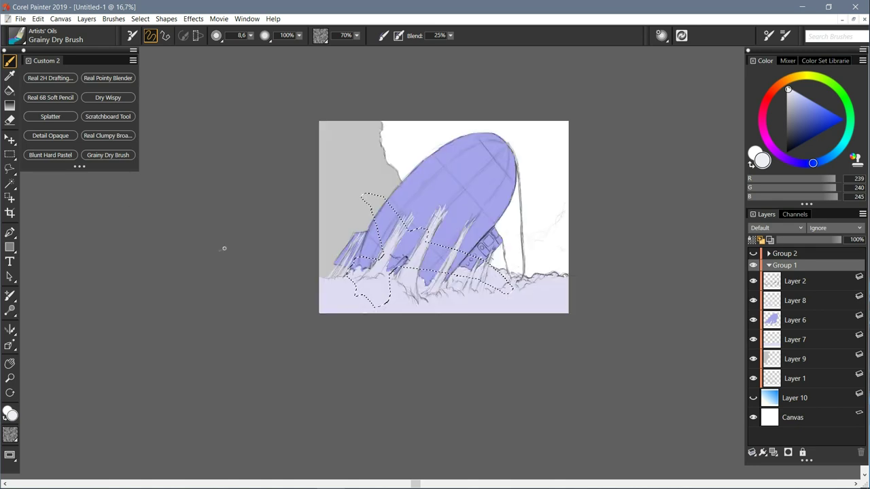
Step: Put the airship's base colour, Layer 6, into its own group and add a new layer above it
{"action": "key", "text": "ctrl+plus"}
{"action": "key", "text": "ctrl+plus"}
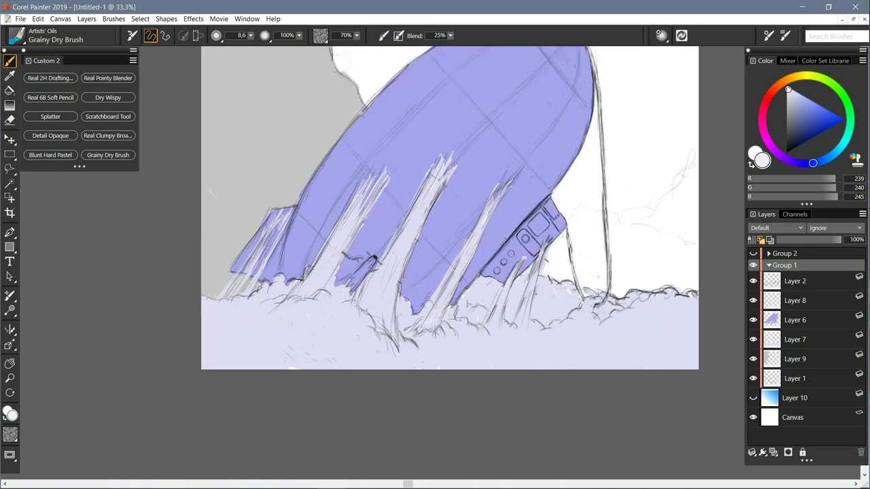
{"action": "left_click_drag", "start_coordinate": [419, 134], "coordinate": [369, 237]}
{"action": "left_click", "coordinate": [795, 320]}
{"action": "left_click", "coordinate": [86, 19]}
{"action": "left_click", "coordinate": [108, 185]}
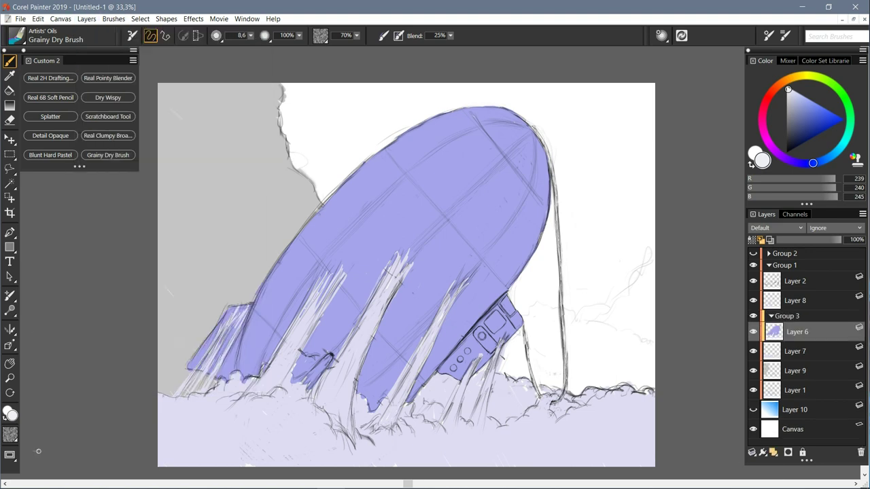
{"action": "key", "text": "ctrl+shift+n"}
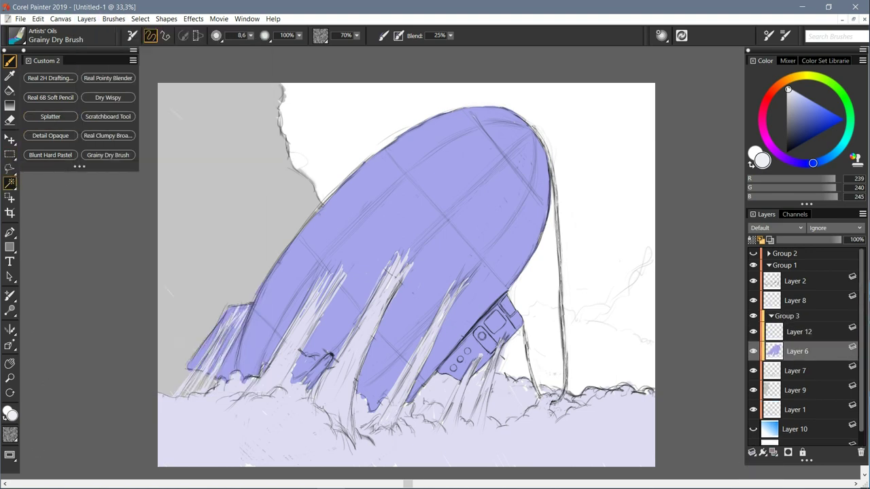
Step: Select the airship shape with the Magic Wand by inverting the surrounding area's selection, and make Layer 12 active
{"action": "left_click", "coordinate": [10, 183]}
{"action": "left_click", "coordinate": [285, 146]}
{"action": "left_click", "coordinate": [140, 19]}
{"action": "left_click", "coordinate": [167, 52]}
{"action": "left_click", "coordinate": [798, 331]}
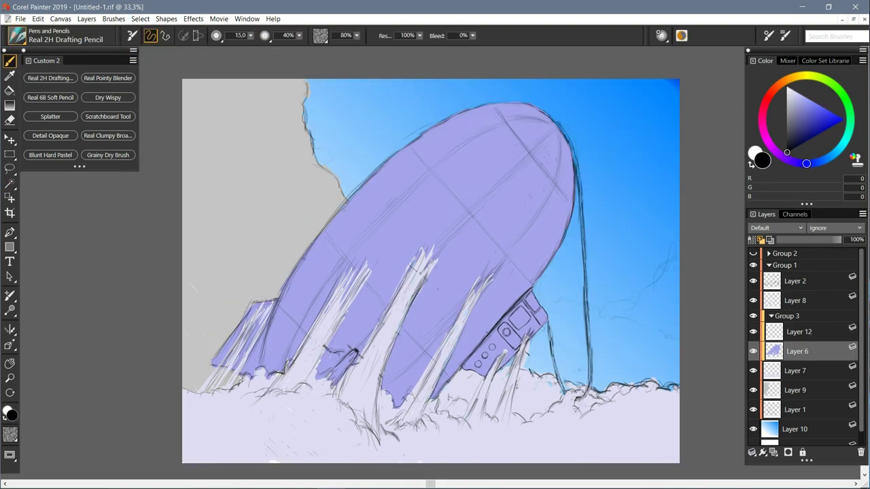
Step: Fill the light streaks across the lower airship with sampled lavender (RGB 164, 164, 234) on Layer 6, using the Detail Opaque brush
{"action": "left_click", "coordinate": [9, 75]}
{"action": "left_click", "coordinate": [381, 224]}
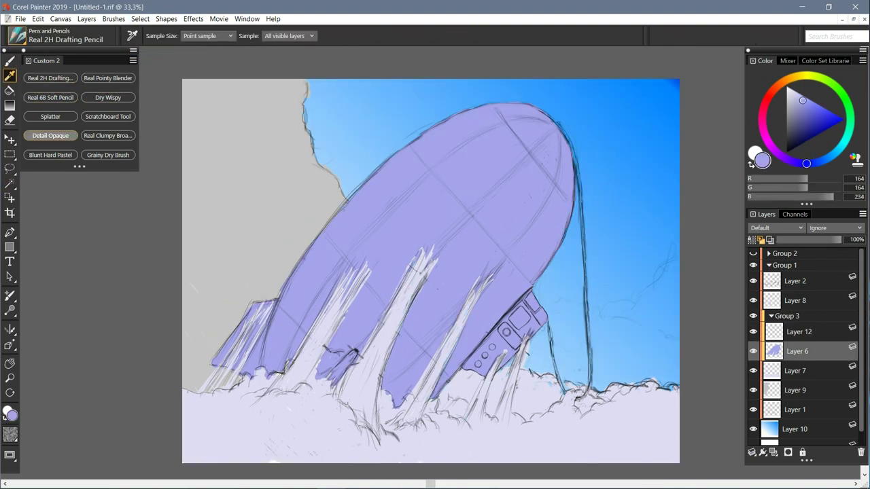
{"action": "left_click", "coordinate": [50, 136]}
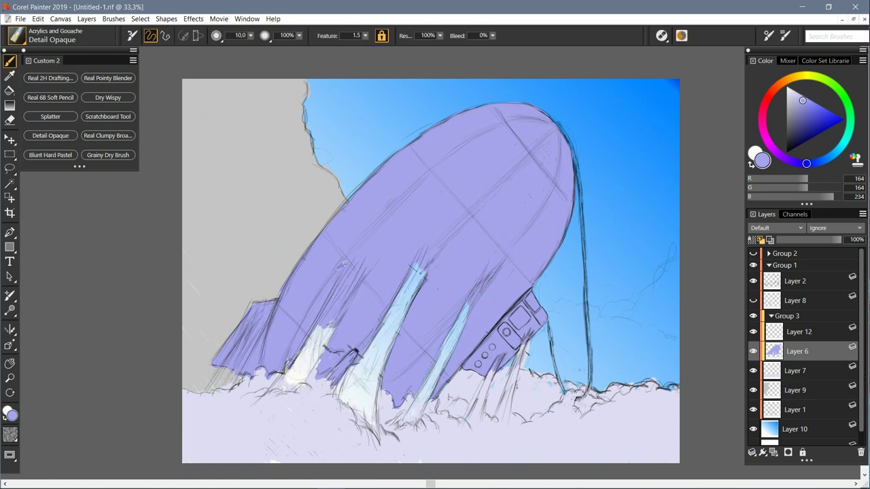
{"action": "left_click_drag", "start_coordinate": [339, 317], "coordinate": [306, 374]}
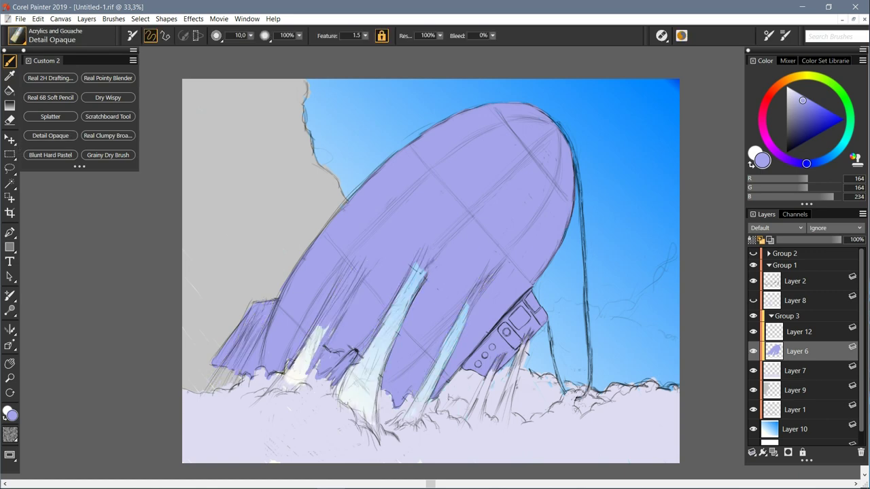
{"action": "left_click_drag", "start_coordinate": [327, 327], "coordinate": [299, 365]}
{"action": "mouse_move", "coordinate": [320, 328]}
{"action": "left_mouse_down"}
{"action": "mouse_move", "coordinate": [289, 372]}
{"action": "mouse_move", "coordinate": [302, 372]}
{"action": "mouse_move", "coordinate": [296, 386]}
{"action": "left_mouse_up"}
{"action": "left_click_drag", "start_coordinate": [302, 354], "coordinate": [289, 385]}
{"action": "left_click_drag", "start_coordinate": [425, 269], "coordinate": [367, 374]}
{"action": "left_click_drag", "start_coordinate": [411, 289], "coordinate": [367, 373]}
{"action": "left_click_drag", "start_coordinate": [387, 343], "coordinate": [363, 391]}
{"action": "mouse_move", "coordinate": [398, 323]}
{"action": "left_mouse_down"}
{"action": "mouse_move", "coordinate": [363, 394]}
{"action": "mouse_move", "coordinate": [354, 384]}
{"action": "left_mouse_up"}
{"action": "mouse_move", "coordinate": [370, 343]}
{"action": "left_mouse_down"}
{"action": "mouse_move", "coordinate": [346, 388]}
{"action": "mouse_move", "coordinate": [334, 391]}
{"action": "mouse_move", "coordinate": [346, 397]}
{"action": "left_mouse_up"}
{"action": "mouse_move", "coordinate": [379, 376]}
{"action": "left_mouse_down"}
{"action": "mouse_move", "coordinate": [362, 403]}
{"action": "mouse_move", "coordinate": [344, 397]}
{"action": "left_mouse_up"}
{"action": "left_click_drag", "start_coordinate": [469, 304], "coordinate": [413, 404]}
{"action": "left_click_drag", "start_coordinate": [523, 336], "coordinate": [484, 377]}
Step: Set up black drawing on the line-art Layer 2 with the Real 6B Soft Pencil
{"action": "left_click", "coordinate": [787, 152]}
{"action": "left_click", "coordinate": [795, 281]}
{"action": "left_click", "coordinate": [50, 78]}
{"action": "left_click", "coordinate": [50, 97]}
{"action": "key", "text": "ctrl+plus"}
{"action": "key", "text": "ctrl+plus"}
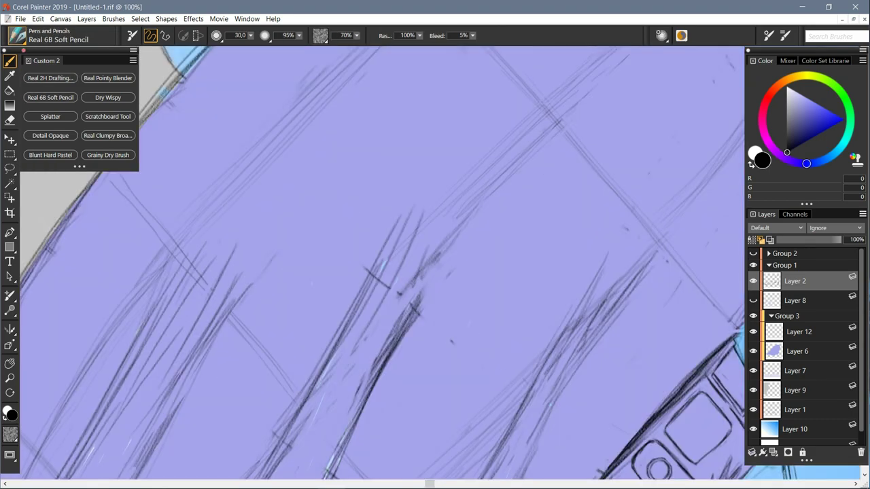
{"action": "left_click", "coordinate": [24, 50]}
{"action": "left_click", "coordinate": [246, 19]}
{"action": "mouse_move", "coordinate": [271, 110]}
{"action": "left_click", "coordinate": [408, 147]}
Step: Sketch an arched outline and short angular lines at the lower end of the airship's gondola
{"action": "key", "text": "space"}
{"action": "left_click_drag", "start_coordinate": [434, 272], "coordinate": [353, 180]}
{"action": "left_click_drag", "start_coordinate": [435, 326], "coordinate": [336, 170]}
{"action": "key", "text": "b"}
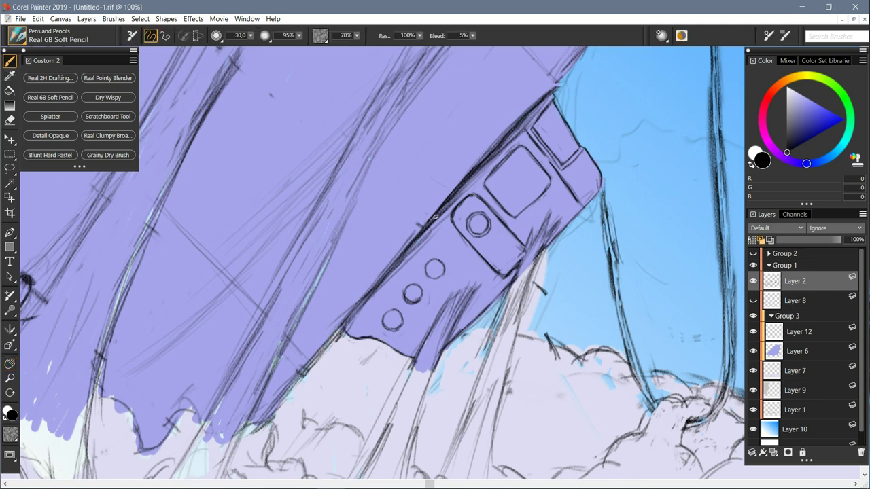
{"action": "mouse_move", "coordinate": [441, 293]}
{"action": "left_mouse_down"}
{"action": "mouse_move", "coordinate": [464, 318]}
{"action": "mouse_move", "coordinate": [422, 370]}
{"action": "mouse_move", "coordinate": [408, 327]}
{"action": "mouse_move", "coordinate": [386, 350]}
{"action": "mouse_move", "coordinate": [417, 379]}
{"action": "left_mouse_up"}
{"action": "mouse_move", "coordinate": [387, 350]}
{"action": "left_mouse_down"}
{"action": "mouse_move", "coordinate": [416, 379]}
{"action": "mouse_move", "coordinate": [405, 371]}
{"action": "mouse_move", "coordinate": [393, 378]}
{"action": "left_mouse_up"}
{"action": "left_click_drag", "start_coordinate": [392, 378], "coordinate": [403, 371]}
{"action": "mouse_move", "coordinate": [368, 345]}
{"action": "left_mouse_down"}
{"action": "mouse_move", "coordinate": [423, 402]}
{"action": "mouse_move", "coordinate": [391, 369]}
{"action": "left_mouse_up"}
{"action": "left_click_drag", "start_coordinate": [369, 344], "coordinate": [421, 402]}
{"action": "left_click_drag", "start_coordinate": [369, 344], "coordinate": [394, 371]}
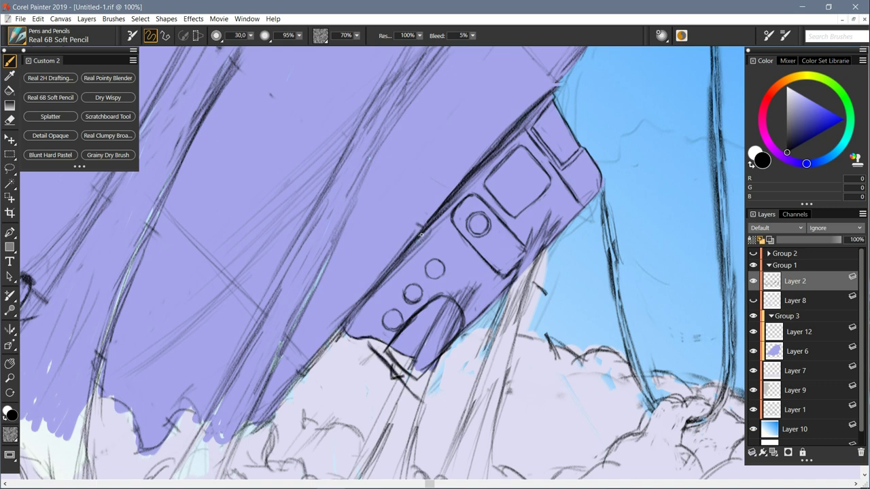
Step: Sketch edge lines and diagonal struts around the small round windows at the gondola's lower end
{"action": "mouse_move", "coordinate": [416, 239]}
{"action": "left_mouse_down"}
{"action": "mouse_move", "coordinate": [434, 297]}
{"action": "mouse_move", "coordinate": [411, 249]}
{"action": "left_mouse_up"}
{"action": "left_click_drag", "start_coordinate": [422, 298], "coordinate": [409, 252]}
{"action": "left_click_drag", "start_coordinate": [392, 330], "coordinate": [351, 318]}
{"action": "mouse_move", "coordinate": [471, 309]}
{"action": "left_mouse_down"}
{"action": "mouse_move", "coordinate": [477, 313]}
{"action": "mouse_move", "coordinate": [463, 322]}
{"action": "left_mouse_up"}
{"action": "left_click_drag", "start_coordinate": [474, 308], "coordinate": [464, 312]}
{"action": "left_click_drag", "start_coordinate": [408, 254], "coordinate": [370, 314]}
{"action": "left_click_drag", "start_coordinate": [416, 281], "coordinate": [369, 319]}
{"action": "mouse_move", "coordinate": [417, 285]}
{"action": "left_mouse_down"}
{"action": "mouse_move", "coordinate": [377, 314]}
{"action": "mouse_move", "coordinate": [416, 298]}
{"action": "left_mouse_up"}
{"action": "left_click_drag", "start_coordinate": [401, 255], "coordinate": [369, 312]}
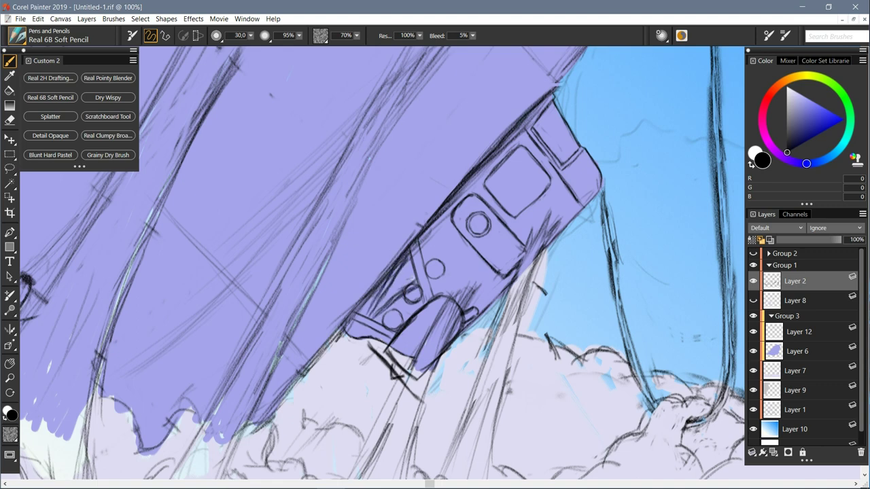
{"action": "left_click_drag", "start_coordinate": [416, 287], "coordinate": [405, 322]}
{"action": "mouse_move", "coordinate": [419, 291]}
{"action": "left_mouse_down"}
{"action": "mouse_move", "coordinate": [406, 322]}
{"action": "mouse_move", "coordinate": [411, 314]}
{"action": "left_mouse_up"}
{"action": "left_click_drag", "start_coordinate": [414, 283], "coordinate": [380, 309]}
{"action": "mouse_move", "coordinate": [412, 290]}
{"action": "left_mouse_down"}
{"action": "mouse_move", "coordinate": [393, 301]}
{"action": "mouse_move", "coordinate": [417, 261]}
{"action": "mouse_move", "coordinate": [415, 284]}
{"action": "mouse_move", "coordinate": [374, 312]}
{"action": "mouse_move", "coordinate": [417, 290]}
{"action": "mouse_move", "coordinate": [415, 300]}
{"action": "mouse_move", "coordinate": [371, 312]}
{"action": "left_mouse_up"}
Step: Erase stray marks beside the gondola and thin out the doubled lines of the two hanging ropes
{"action": "key", "text": "n"}
{"action": "left_click_drag", "start_coordinate": [408, 250], "coordinate": [403, 258]}
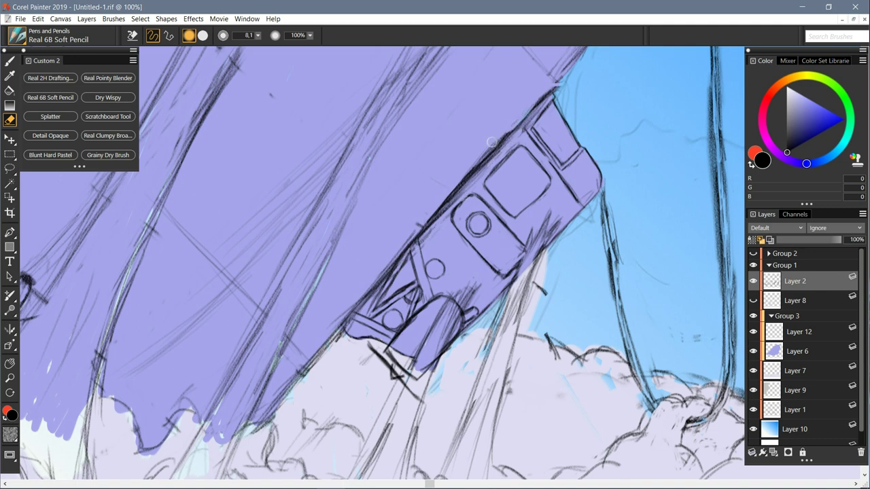
{"action": "left_click_drag", "start_coordinate": [602, 189], "coordinate": [639, 363]}
{"action": "left_click_drag", "start_coordinate": [618, 296], "coordinate": [654, 400]}
{"action": "mouse_move", "coordinate": [707, 426]}
{"action": "left_mouse_down"}
{"action": "mouse_move", "coordinate": [686, 434]}
{"action": "mouse_move", "coordinate": [714, 419]}
{"action": "mouse_move", "coordinate": [731, 370]}
{"action": "mouse_move", "coordinate": [733, 315]}
{"action": "left_mouse_up"}
{"action": "mouse_move", "coordinate": [733, 268]}
{"action": "left_mouse_down"}
{"action": "mouse_move", "coordinate": [723, 405]}
{"action": "mouse_move", "coordinate": [693, 428]}
{"action": "left_mouse_up"}
{"action": "left_click_drag", "start_coordinate": [733, 399], "coordinate": [731, 277]}
{"action": "left_click_drag", "start_coordinate": [724, 144], "coordinate": [727, 357]}
Step: Erase the doubled lines along the upper part of the long rope beside the airship
{"action": "key", "text": "ctrl+minus"}
{"action": "key", "text": "space"}
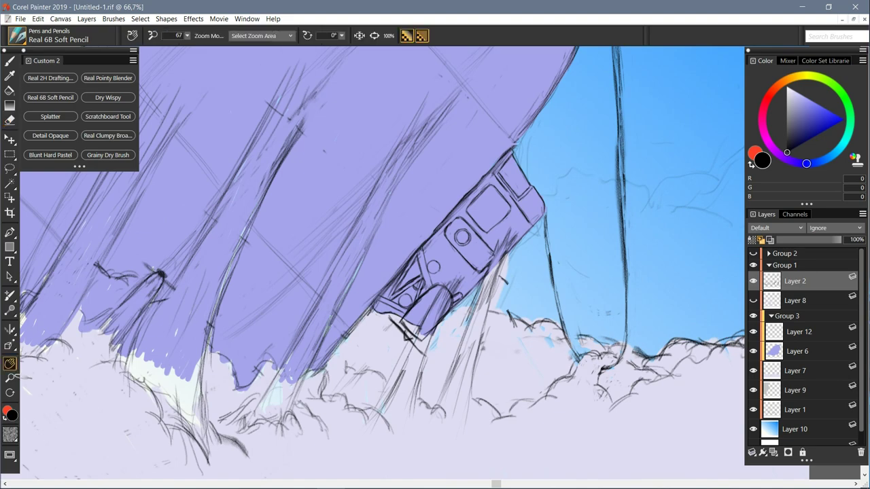
{"action": "left_click_drag", "start_coordinate": [578, 171], "coordinate": [568, 339]}
{"action": "key", "text": "ctrl+minus"}
{"action": "key", "text": "ctrl+plus"}
{"action": "mouse_move", "coordinate": [613, 270]}
{"action": "left_mouse_down"}
{"action": "mouse_move", "coordinate": [608, 223]}
{"action": "mouse_move", "coordinate": [616, 350]}
{"action": "mouse_move", "coordinate": [611, 279]}
{"action": "mouse_move", "coordinate": [608, 394]}
{"action": "mouse_move", "coordinate": [600, 88]}
{"action": "mouse_move", "coordinate": [601, 105]}
{"action": "left_mouse_up"}
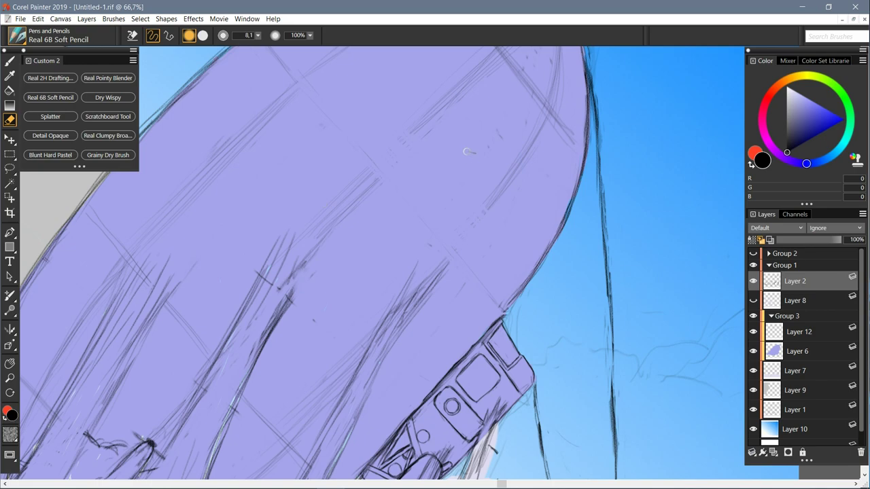
Step: Hide Layer 1 and erase the construction lines across the airship's envelope with the Eraser enlarged to 27.4
{"action": "scroll", "coordinate": [466, 151], "scroll_direction": "down", "scroll_amount": 4}
{"action": "scroll", "coordinate": [466, 152], "scroll_direction": "up", "scroll_amount": 3}
{"action": "left_click", "coordinate": [753, 410]}
{"action": "left_click_drag", "start_coordinate": [468, 84], "coordinate": [530, 167]}
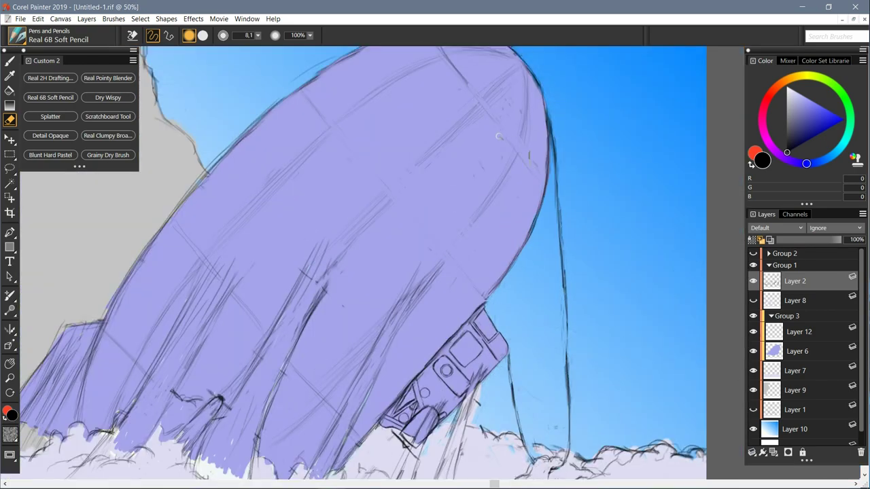
{"action": "left_click_drag", "start_coordinate": [258, 35], "coordinate": [269, 53]}
{"action": "left_click_drag", "start_coordinate": [472, 115], "coordinate": [411, 169]}
{"action": "mouse_move", "coordinate": [510, 166]}
{"action": "left_mouse_down"}
{"action": "mouse_move", "coordinate": [481, 217]}
{"action": "mouse_move", "coordinate": [497, 233]}
{"action": "mouse_move", "coordinate": [521, 111]}
{"action": "mouse_move", "coordinate": [468, 79]}
{"action": "mouse_move", "coordinate": [332, 125]}
{"action": "mouse_move", "coordinate": [191, 236]}
{"action": "mouse_move", "coordinate": [219, 154]}
{"action": "mouse_move", "coordinate": [187, 182]}
{"action": "mouse_move", "coordinate": [201, 191]}
{"action": "left_mouse_up"}
{"action": "left_click_drag", "start_coordinate": [253, 309], "coordinate": [242, 307]}
{"action": "mouse_move", "coordinate": [310, 386]}
{"action": "left_mouse_down"}
{"action": "mouse_move", "coordinate": [339, 388]}
{"action": "mouse_move", "coordinate": [292, 424]}
{"action": "mouse_move", "coordinate": [295, 376]}
{"action": "left_mouse_up"}
{"action": "left_click_drag", "start_coordinate": [163, 394], "coordinate": [194, 396]}
{"action": "mouse_move", "coordinate": [110, 339]}
{"action": "left_mouse_down"}
{"action": "mouse_move", "coordinate": [127, 375]}
{"action": "mouse_move", "coordinate": [119, 402]}
{"action": "left_mouse_up"}
{"action": "left_click_drag", "start_coordinate": [307, 69], "coordinate": [331, 53]}
{"action": "left_click_drag", "start_coordinate": [318, 111], "coordinate": [306, 96]}
Step: Erase the remaining construction lines near the airship's nose and the faint marks in the envelope's middle
{"action": "left_click", "coordinate": [10, 363]}
{"action": "left_click_drag", "start_coordinate": [272, 177], "coordinate": [226, 262]}
{"action": "left_click", "coordinate": [10, 120]}
{"action": "mouse_move", "coordinate": [390, 133]}
{"action": "left_mouse_down"}
{"action": "mouse_move", "coordinate": [390, 120]}
{"action": "mouse_move", "coordinate": [462, 142]}
{"action": "left_mouse_up"}
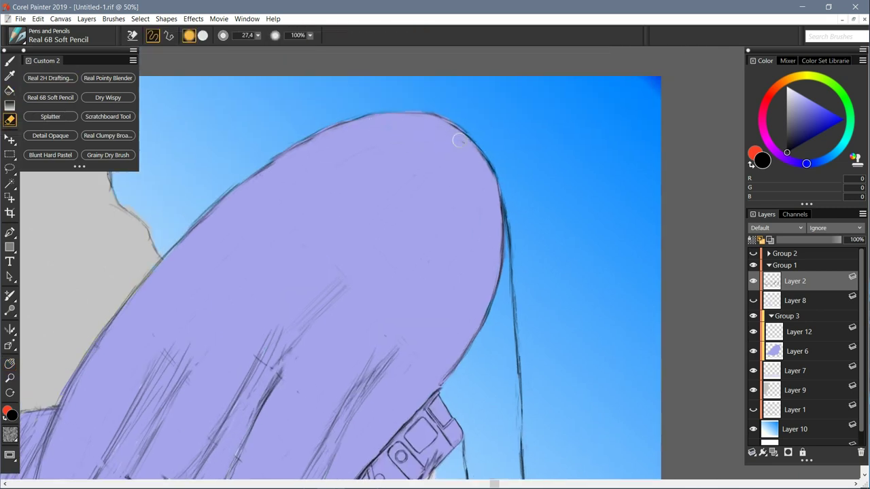
{"action": "key", "text": "b"}
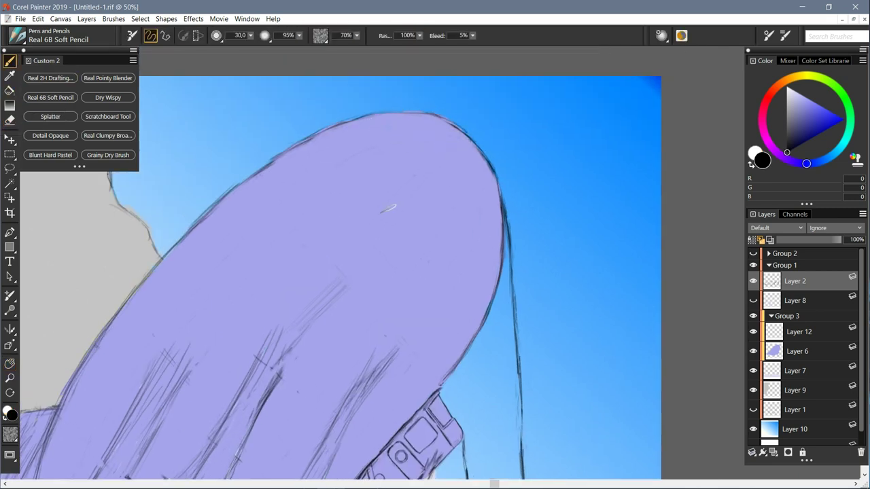
{"action": "key", "text": "n"}
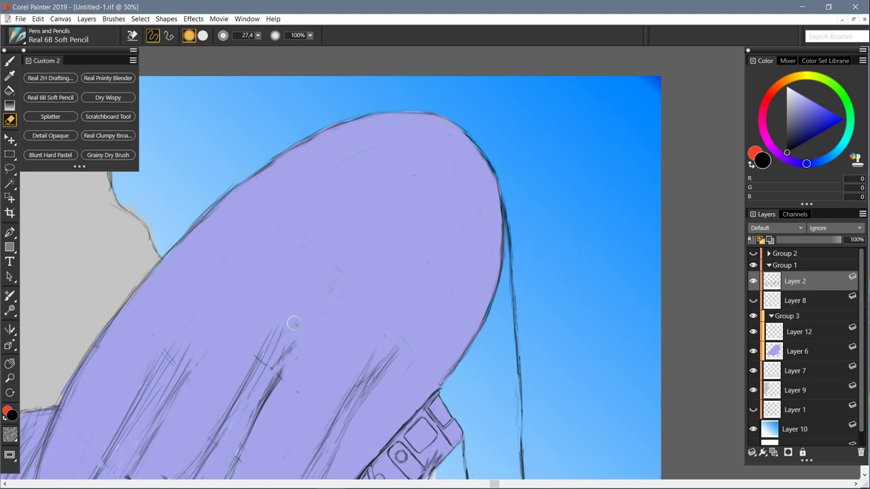
Step: Paint pale blue-grey (RGB 173, 204, 217) along the airship's nose and gondola-side edge on Layer 12 with the Real Clumpy Broad Bristle
{"action": "key", "text": "ctrl+minus"}
{"action": "key", "text": "ctrl+minus"}
{"action": "key", "text": "b"}
{"action": "key", "text": "ctrl+plus"}
{"action": "left_click", "coordinate": [799, 331]}
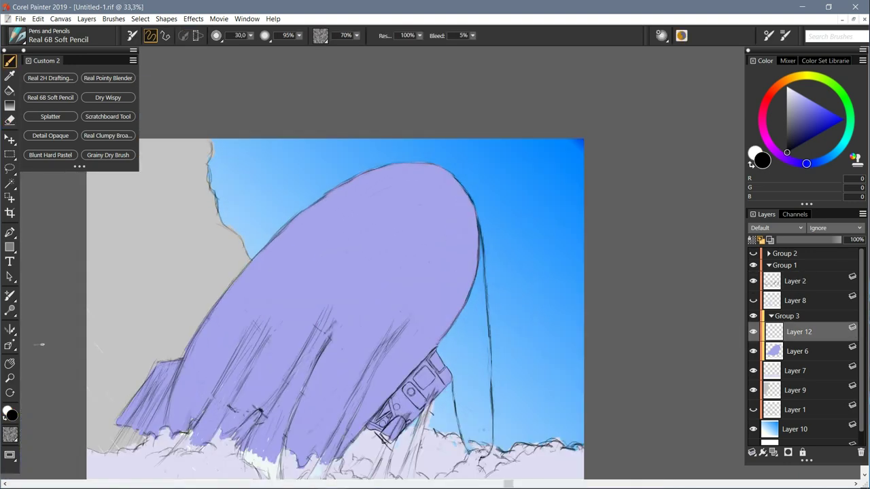
{"action": "left_click", "coordinate": [107, 135]}
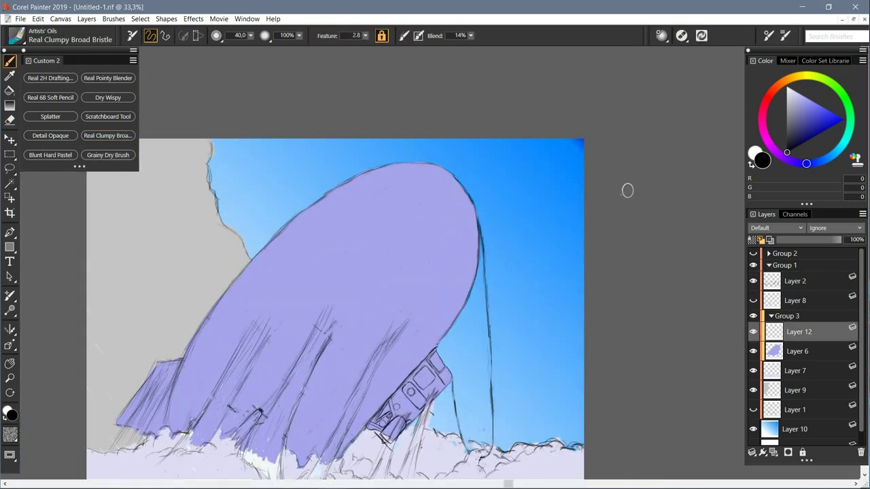
{"action": "left_click", "coordinate": [527, 184], "text": "alt"}
{"action": "mouse_move", "coordinate": [452, 200]}
{"action": "left_mouse_down"}
{"action": "mouse_move", "coordinate": [378, 225]}
{"action": "mouse_move", "coordinate": [421, 169]}
{"action": "mouse_move", "coordinate": [396, 168]}
{"action": "mouse_move", "coordinate": [467, 204]}
{"action": "mouse_move", "coordinate": [463, 271]}
{"action": "mouse_move", "coordinate": [416, 305]}
{"action": "mouse_move", "coordinate": [440, 223]}
{"action": "mouse_move", "coordinate": [465, 211]}
{"action": "mouse_move", "coordinate": [468, 299]}
{"action": "mouse_move", "coordinate": [395, 367]}
{"action": "mouse_move", "coordinate": [428, 318]}
{"action": "left_mouse_up"}
{"action": "left_click", "coordinate": [796, 101]}
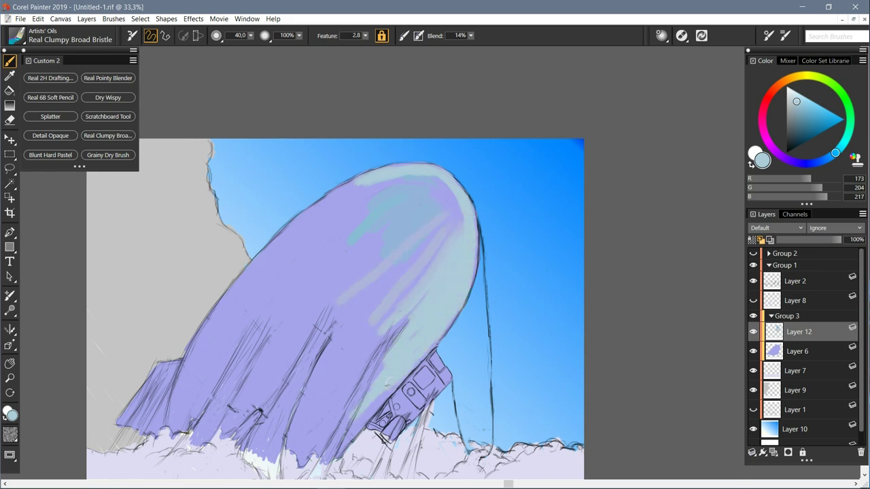
{"action": "left_click_drag", "start_coordinate": [388, 383], "coordinate": [335, 453]}
{"action": "left_click_drag", "start_coordinate": [402, 328], "coordinate": [322, 421]}
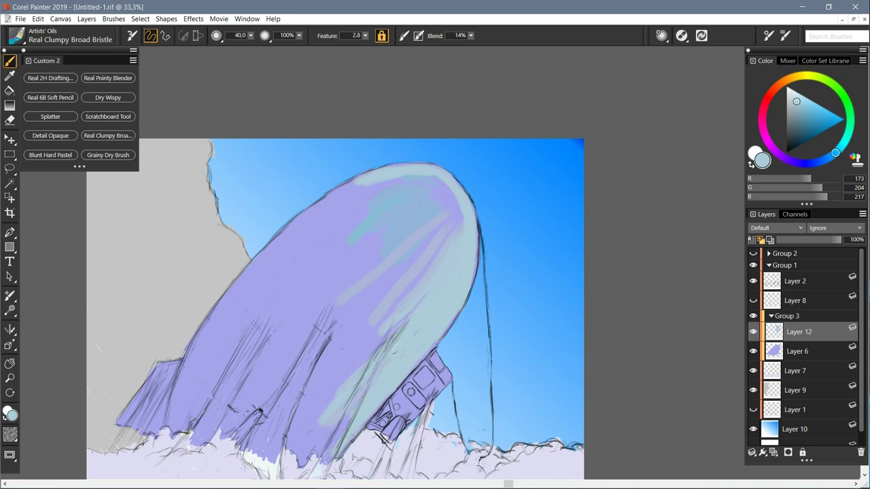
Step: Extend the pale blue-grey paint from the gondola side across the airship's middle down to the clouds
{"action": "left_click_drag", "start_coordinate": [387, 332], "coordinate": [315, 422]}
{"action": "left_click_drag", "start_coordinate": [347, 373], "coordinate": [297, 435]}
{"action": "mouse_move", "coordinate": [346, 415]}
{"action": "left_mouse_down"}
{"action": "mouse_move", "coordinate": [314, 444]}
{"action": "mouse_move", "coordinate": [325, 463]}
{"action": "mouse_move", "coordinate": [295, 468]}
{"action": "left_mouse_up"}
{"action": "left_click_drag", "start_coordinate": [316, 426], "coordinate": [293, 457]}
{"action": "left_click_drag", "start_coordinate": [317, 399], "coordinate": [282, 447]}
{"action": "left_click_drag", "start_coordinate": [385, 312], "coordinate": [314, 394]}
{"action": "left_click_drag", "start_coordinate": [437, 232], "coordinate": [368, 307]}
{"action": "left_click_drag", "start_coordinate": [458, 212], "coordinate": [407, 275]}
{"action": "mouse_move", "coordinate": [426, 266]}
{"action": "left_mouse_down"}
{"action": "mouse_move", "coordinate": [388, 311]}
{"action": "mouse_move", "coordinate": [320, 360]}
{"action": "left_mouse_up"}
{"action": "left_click_drag", "start_coordinate": [380, 312], "coordinate": [279, 432]}
{"action": "mouse_move", "coordinate": [426, 294]}
{"action": "left_mouse_down"}
{"action": "mouse_move", "coordinate": [271, 444]}
{"action": "mouse_move", "coordinate": [267, 462]}
{"action": "mouse_move", "coordinate": [254, 462]}
{"action": "left_mouse_up"}
{"action": "left_click_drag", "start_coordinate": [282, 400], "coordinate": [250, 451]}
{"action": "left_click_drag", "start_coordinate": [278, 416], "coordinate": [453, 211]}
{"action": "left_click_drag", "start_coordinate": [407, 253], "coordinate": [367, 291]}
{"action": "left_click_drag", "start_coordinate": [455, 203], "coordinate": [333, 340]}
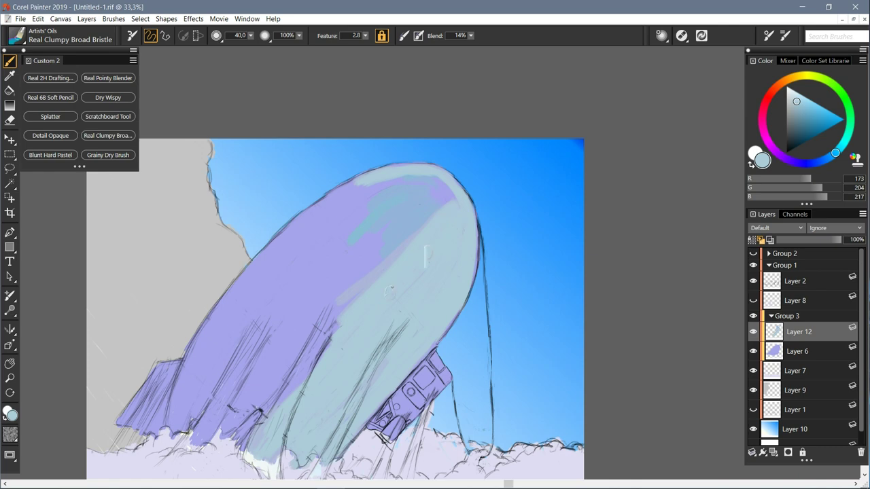
{"action": "mouse_move", "coordinate": [428, 221]}
{"action": "left_mouse_down"}
{"action": "mouse_move", "coordinate": [295, 341]}
{"action": "mouse_move", "coordinate": [279, 374]}
{"action": "left_mouse_up"}
{"action": "left_click_drag", "start_coordinate": [340, 317], "coordinate": [285, 380]}
{"action": "left_click_drag", "start_coordinate": [332, 341], "coordinate": [266, 411]}
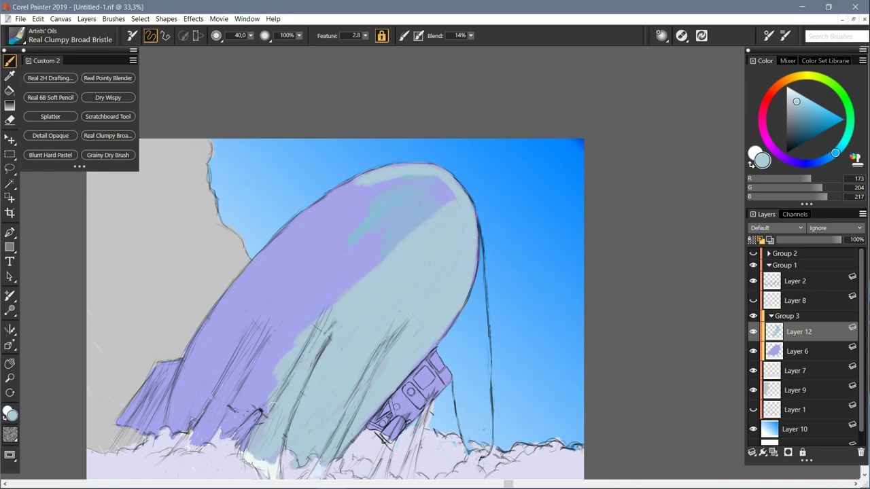
{"action": "left_click_drag", "start_coordinate": [282, 371], "coordinate": [249, 404]}
Step: Cover the lavender patches around the airship's nose and upper envelope with pale blue-grey strokes
{"action": "mouse_move", "coordinate": [454, 192]}
{"action": "left_mouse_down"}
{"action": "mouse_move", "coordinate": [416, 202]}
{"action": "mouse_move", "coordinate": [373, 234]}
{"action": "left_mouse_up"}
{"action": "left_click_drag", "start_coordinate": [435, 177], "coordinate": [384, 216]}
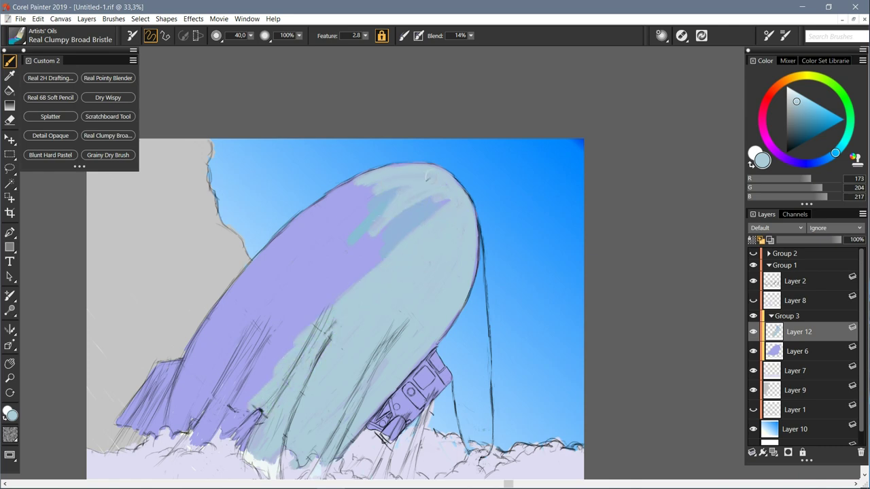
{"action": "left_click_drag", "start_coordinate": [375, 186], "coordinate": [314, 233]}
{"action": "left_click_drag", "start_coordinate": [405, 189], "coordinate": [298, 265]}
{"action": "mouse_move", "coordinate": [427, 201]}
{"action": "left_mouse_down"}
{"action": "mouse_move", "coordinate": [396, 216]}
{"action": "mouse_move", "coordinate": [343, 280]}
{"action": "left_mouse_up"}
{"action": "left_click_drag", "start_coordinate": [435, 206], "coordinate": [342, 294]}
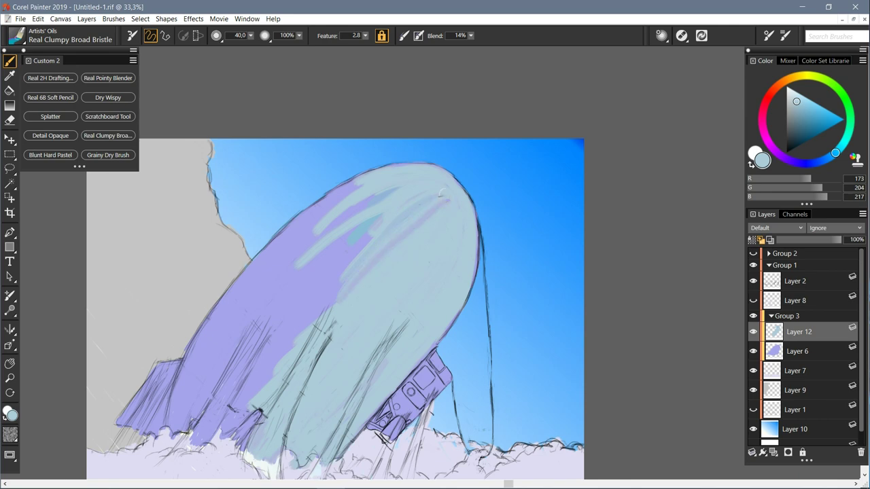
Step: Extend the pale blue-grey paint over the lavender in the airship's middle and down to the clouds on Layer 12
{"action": "left_click_drag", "start_coordinate": [367, 244], "coordinate": [273, 360]}
{"action": "left_click_drag", "start_coordinate": [333, 299], "coordinate": [263, 385]}
{"action": "mouse_move", "coordinate": [279, 353]}
{"action": "left_mouse_down"}
{"action": "mouse_move", "coordinate": [238, 416]}
{"action": "mouse_move", "coordinate": [244, 454]}
{"action": "left_mouse_up"}
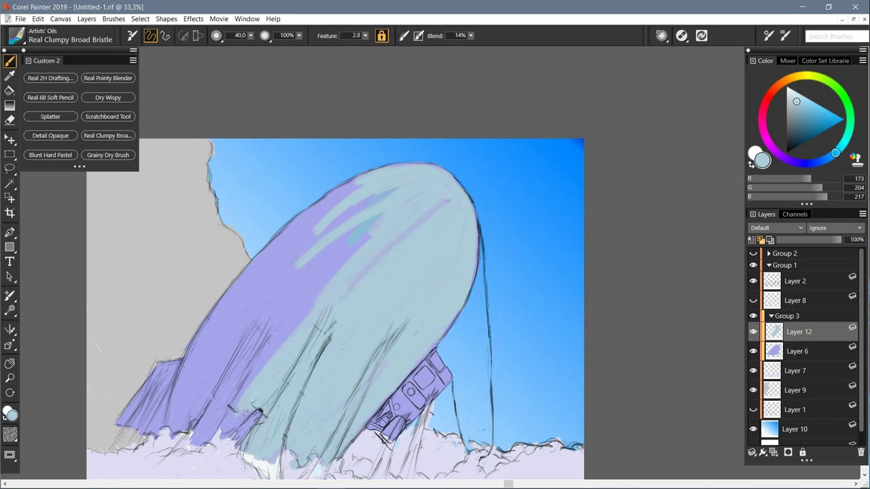
{"action": "left_click_drag", "start_coordinate": [255, 395], "coordinate": [224, 440]}
{"action": "left_click_drag", "start_coordinate": [265, 359], "coordinate": [198, 447]}
{"action": "left_click_drag", "start_coordinate": [371, 238], "coordinate": [311, 304]}
{"action": "left_click_drag", "start_coordinate": [381, 217], "coordinate": [300, 296]}
{"action": "mouse_move", "coordinate": [346, 234]}
{"action": "left_mouse_down"}
{"action": "mouse_move", "coordinate": [302, 271]}
{"action": "mouse_move", "coordinate": [250, 363]}
{"action": "left_mouse_up"}
{"action": "left_click_drag", "start_coordinate": [313, 306], "coordinate": [207, 416]}
{"action": "left_click_drag", "start_coordinate": [239, 360], "coordinate": [191, 431]}
Step: Cover the lavender along the envelope's upper edge with pale blue-grey strokes
{"action": "mouse_move", "coordinate": [383, 195]}
{"action": "left_mouse_down"}
{"action": "mouse_move", "coordinate": [334, 227]}
{"action": "mouse_move", "coordinate": [306, 231]}
{"action": "mouse_move", "coordinate": [285, 270]}
{"action": "left_mouse_up"}
{"action": "left_click_drag", "start_coordinate": [331, 229], "coordinate": [235, 322]}
{"action": "left_click_drag", "start_coordinate": [291, 230], "coordinate": [229, 320]}
{"action": "mouse_move", "coordinate": [283, 247]}
{"action": "left_mouse_down"}
{"action": "mouse_move", "coordinate": [228, 303]}
{"action": "mouse_move", "coordinate": [208, 368]}
{"action": "left_mouse_up"}
{"action": "left_click_drag", "start_coordinate": [282, 276], "coordinate": [227, 354]}
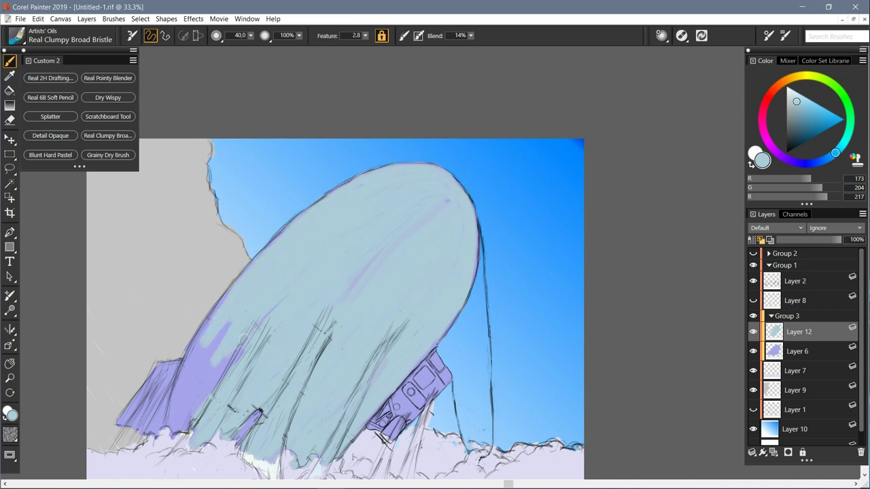
Step: Fill the remaining lavender on the envelope beside the tail fin with pale blue-grey
{"action": "left_click_drag", "start_coordinate": [247, 334], "coordinate": [192, 410]}
{"action": "left_click_drag", "start_coordinate": [220, 344], "coordinate": [193, 394]}
{"action": "mouse_move", "coordinate": [218, 307]}
{"action": "left_mouse_down"}
{"action": "mouse_move", "coordinate": [195, 341]}
{"action": "mouse_move", "coordinate": [180, 435]}
{"action": "left_mouse_up"}
{"action": "left_click_drag", "start_coordinate": [227, 328], "coordinate": [189, 406]}
{"action": "left_click_drag", "start_coordinate": [205, 347], "coordinate": [184, 406]}
Step: Paint near-white (RGB 230, 236, 238) highlight streaks from the airship's nose along its upper side
{"action": "left_click", "coordinate": [788, 91]}
{"action": "left_click_drag", "start_coordinate": [439, 182], "coordinate": [365, 222]}
{"action": "left_click_drag", "start_coordinate": [433, 175], "coordinate": [374, 191]}
{"action": "mouse_move", "coordinate": [445, 179]}
{"action": "left_mouse_down"}
{"action": "mouse_move", "coordinate": [426, 170]}
{"action": "mouse_move", "coordinate": [346, 196]}
{"action": "left_mouse_up"}
{"action": "mouse_move", "coordinate": [417, 170]}
{"action": "left_mouse_down"}
{"action": "mouse_move", "coordinate": [452, 180]}
{"action": "mouse_move", "coordinate": [398, 193]}
{"action": "mouse_move", "coordinate": [313, 280]}
{"action": "left_mouse_up"}
{"action": "mouse_move", "coordinate": [412, 212]}
{"action": "left_mouse_down"}
{"action": "mouse_move", "coordinate": [329, 304]}
{"action": "mouse_move", "coordinate": [299, 298]}
{"action": "left_mouse_up"}
{"action": "left_click_drag", "start_coordinate": [387, 187], "coordinate": [285, 261]}
{"action": "left_click_drag", "start_coordinate": [349, 190], "coordinate": [246, 311]}
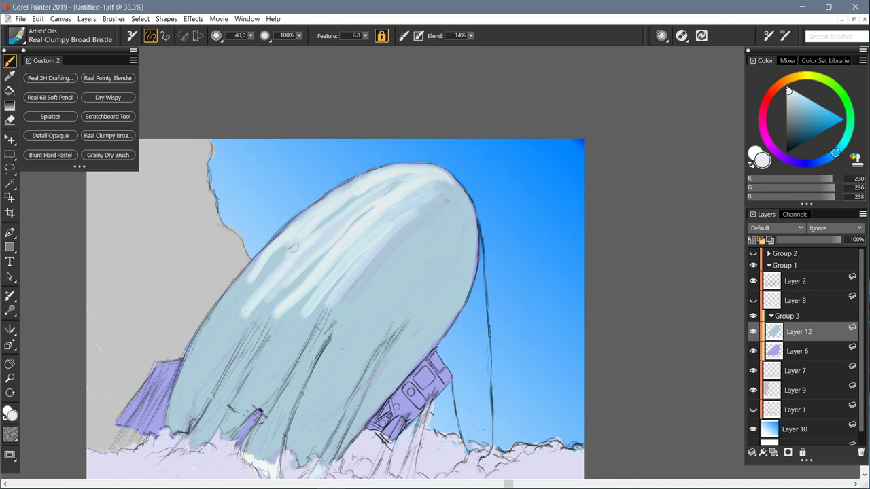
Step: Extend the near-white highlight streaks down the envelope toward the tail and across its middle
{"action": "left_click_drag", "start_coordinate": [286, 251], "coordinate": [203, 360]}
{"action": "left_click_drag", "start_coordinate": [273, 294], "coordinate": [207, 371]}
{"action": "mouse_move", "coordinate": [428, 216]}
{"action": "left_mouse_down"}
{"action": "mouse_move", "coordinate": [331, 338]}
{"action": "mouse_move", "coordinate": [319, 336]}
{"action": "left_mouse_up"}
{"action": "left_click_drag", "start_coordinate": [445, 190], "coordinate": [366, 270]}
{"action": "left_click_drag", "start_coordinate": [406, 215], "coordinate": [279, 350]}
{"action": "left_click_drag", "start_coordinate": [314, 287], "coordinate": [264, 350]}
Step: Shade the envelope's middle and lower part above the clouds with mid blue (RGB 76, 132, 158) strokes
{"action": "left_click", "coordinate": [805, 122]}
{"action": "left_click_drag", "start_coordinate": [411, 239], "coordinate": [325, 343]}
{"action": "left_click_drag", "start_coordinate": [370, 271], "coordinate": [314, 374]}
{"action": "left_click_drag", "start_coordinate": [312, 315], "coordinate": [258, 387]}
{"action": "left_click_drag", "start_coordinate": [295, 323], "coordinate": [250, 408]}
{"action": "left_click_drag", "start_coordinate": [285, 343], "coordinate": [227, 413]}
{"action": "left_click_drag", "start_coordinate": [284, 355], "coordinate": [232, 423]}
{"action": "left_click_drag", "start_coordinate": [267, 378], "coordinate": [230, 436]}
{"action": "left_click_drag", "start_coordinate": [284, 355], "coordinate": [222, 433]}
{"action": "left_click_drag", "start_coordinate": [293, 302], "coordinate": [206, 421]}
{"action": "left_click_drag", "start_coordinate": [258, 327], "coordinate": [199, 411]}
{"action": "left_click_drag", "start_coordinate": [222, 372], "coordinate": [193, 416]}
Step: Add mid-blue shading along the envelope's tail-side edge and streaks between the nose and the gondola
{"action": "left_click_drag", "start_coordinate": [228, 299], "coordinate": [186, 383]}
{"action": "mouse_move", "coordinate": [192, 353]}
{"action": "left_mouse_down"}
{"action": "mouse_move", "coordinate": [179, 427]}
{"action": "mouse_move", "coordinate": [169, 428]}
{"action": "left_mouse_up"}
{"action": "left_click_drag", "start_coordinate": [180, 379], "coordinate": [165, 432]}
{"action": "left_click_drag", "start_coordinate": [188, 402], "coordinate": [165, 437]}
{"action": "left_click_drag", "start_coordinate": [207, 397], "coordinate": [184, 439]}
{"action": "left_click_drag", "start_coordinate": [447, 241], "coordinate": [377, 320]}
{"action": "left_click_drag", "start_coordinate": [451, 213], "coordinate": [348, 337]}
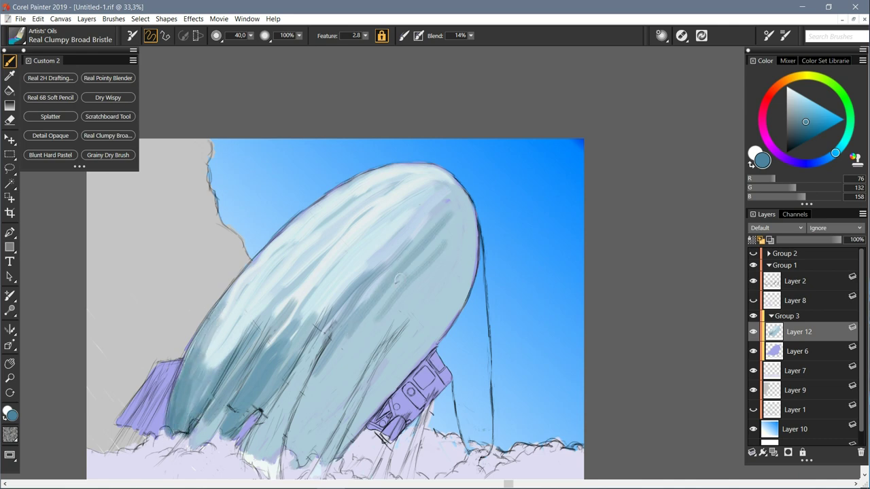
{"action": "left_click_drag", "start_coordinate": [400, 279], "coordinate": [339, 353]}
Step: Paint dark blue (RGB 38, 73, 88) shadows on the envelope's base at the clouds and up toward the gondola
{"action": "left_click", "coordinate": [798, 136]}
{"action": "mouse_move", "coordinate": [354, 427]}
{"action": "left_mouse_down"}
{"action": "mouse_move", "coordinate": [333, 459]}
{"action": "mouse_move", "coordinate": [311, 462]}
{"action": "left_mouse_up"}
{"action": "left_click_drag", "start_coordinate": [346, 417], "coordinate": [303, 466]}
{"action": "left_click_drag", "start_coordinate": [320, 420], "coordinate": [297, 459]}
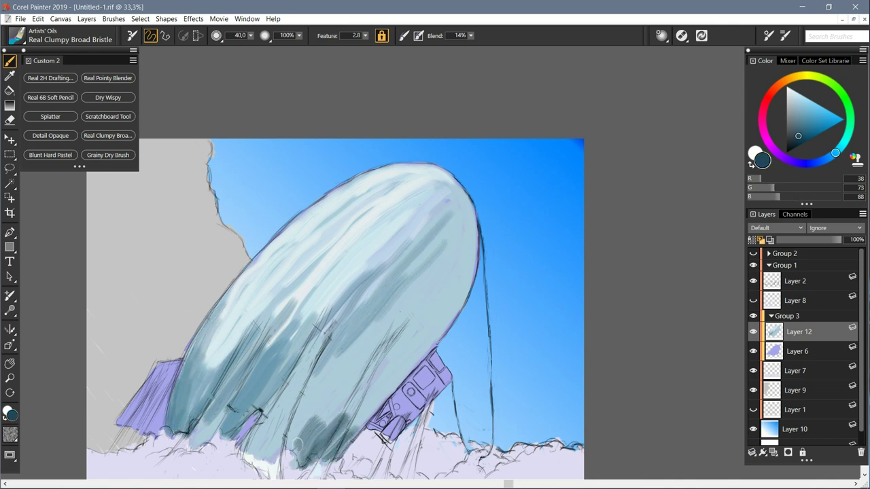
{"action": "left_click_drag", "start_coordinate": [330, 390], "coordinate": [281, 456]}
{"action": "left_click_drag", "start_coordinate": [305, 406], "coordinate": [255, 460]}
{"action": "left_click_drag", "start_coordinate": [268, 418], "coordinate": [246, 456]}
{"action": "left_click_drag", "start_coordinate": [400, 383], "coordinate": [349, 434]}
{"action": "left_click_drag", "start_coordinate": [392, 376], "coordinate": [349, 430]}
{"action": "left_click_drag", "start_coordinate": [376, 388], "coordinate": [336, 435]}
{"action": "left_click_drag", "start_coordinate": [355, 400], "coordinate": [321, 435]}
Step: Shade the envelope's gondola-side edge and lower body with grey-blue (RGB 98, 127, 140) strokes
{"action": "left_click", "coordinate": [796, 121]}
{"action": "left_click_drag", "start_coordinate": [460, 212], "coordinate": [446, 291]}
{"action": "mouse_move", "coordinate": [463, 227]}
{"action": "left_mouse_down"}
{"action": "mouse_move", "coordinate": [443, 306]}
{"action": "mouse_move", "coordinate": [462, 288]}
{"action": "left_mouse_up"}
{"action": "left_click_drag", "start_coordinate": [479, 258], "coordinate": [433, 340]}
{"action": "left_click_drag", "start_coordinate": [470, 284], "coordinate": [404, 360]}
{"action": "left_click_drag", "start_coordinate": [448, 308], "coordinate": [394, 383]}
{"action": "left_click_drag", "start_coordinate": [456, 311], "coordinate": [387, 394]}
{"action": "left_click_drag", "start_coordinate": [428, 340], "coordinate": [379, 401]}
{"action": "left_click_drag", "start_coordinate": [443, 305], "coordinate": [356, 398]}
{"action": "left_click_drag", "start_coordinate": [402, 333], "coordinate": [319, 418]}
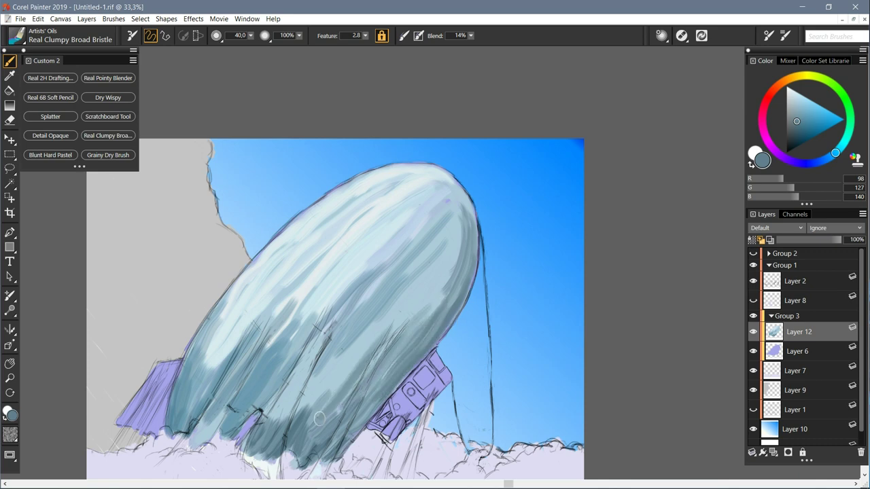
{"action": "left_click_drag", "start_coordinate": [435, 292], "coordinate": [367, 355]}
{"action": "left_click_drag", "start_coordinate": [393, 314], "coordinate": [304, 426]}
{"action": "left_click_drag", "start_coordinate": [451, 244], "coordinate": [410, 300]}
{"action": "left_click_drag", "start_coordinate": [439, 261], "coordinate": [383, 325]}
{"action": "left_click_drag", "start_coordinate": [316, 356], "coordinate": [276, 424]}
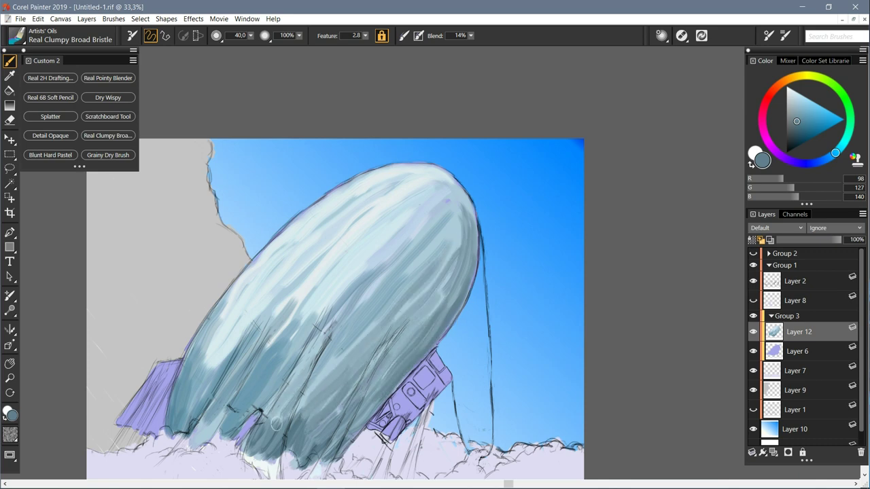
Step: Smooth the airship's strokes with the Real Pointy Blender and hide Layer 7, Layer 9 and Layer 10
{"action": "left_click", "coordinate": [108, 77]}
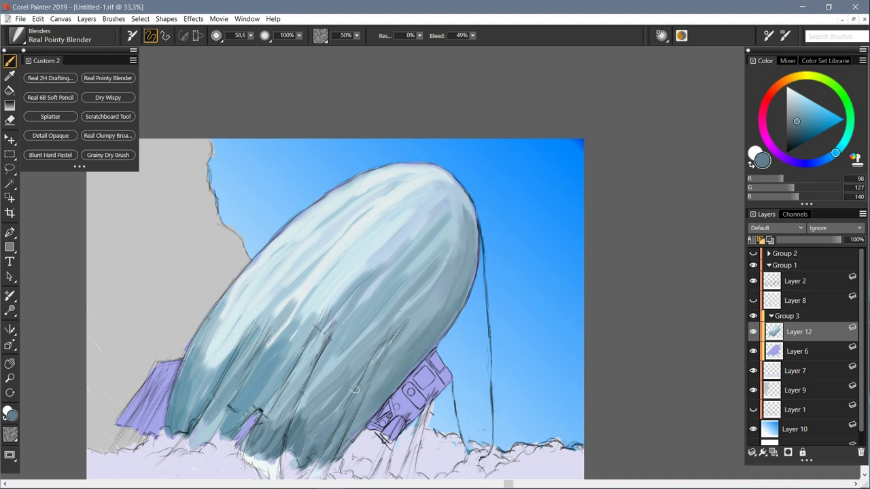
{"action": "left_click", "coordinate": [752, 370]}
{"action": "left_click", "coordinate": [753, 390]}
{"action": "left_click", "coordinate": [752, 429]}
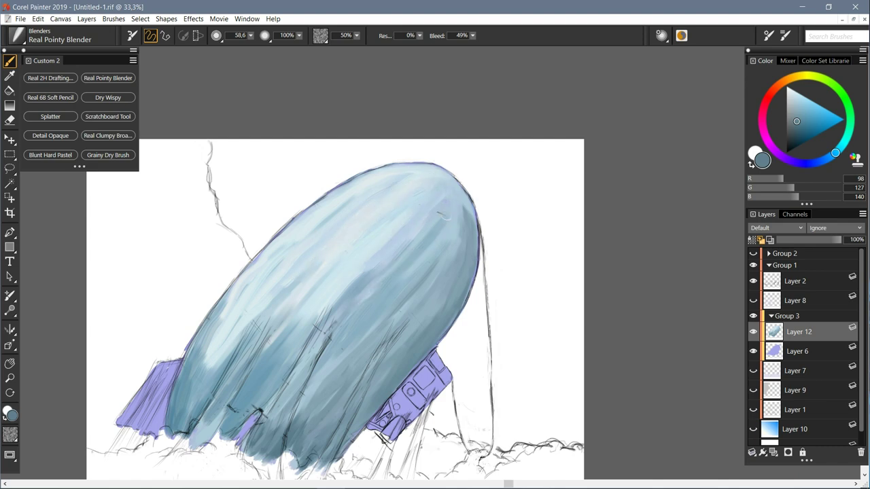
Step: Blend the shading across the whole envelope with the Real Pointy Blender at size 173.4
{"action": "left_click_drag", "start_coordinate": [251, 35], "coordinate": [282, 49]}
{"action": "mouse_move", "coordinate": [463, 204]}
{"action": "left_mouse_down"}
{"action": "mouse_move", "coordinate": [469, 272]}
{"action": "mouse_move", "coordinate": [389, 381]}
{"action": "left_mouse_up"}
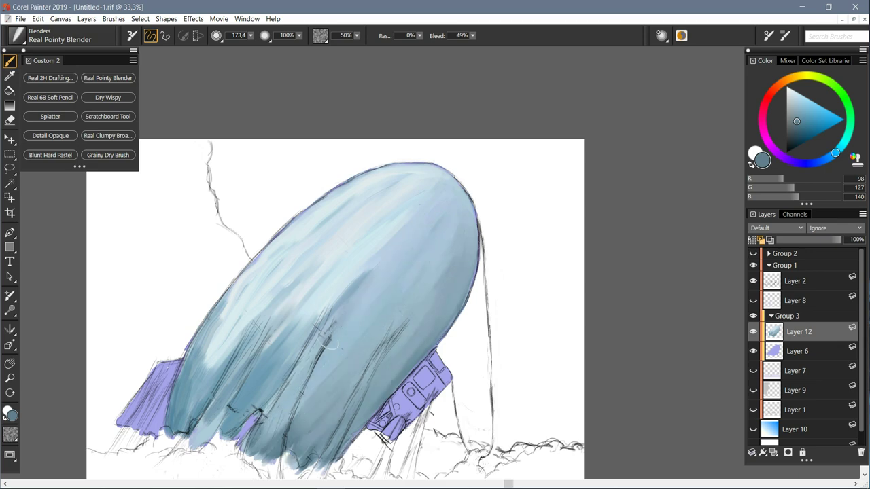
{"action": "left_click_drag", "start_coordinate": [329, 312], "coordinate": [236, 446]}
{"action": "left_click_drag", "start_coordinate": [396, 208], "coordinate": [258, 367]}
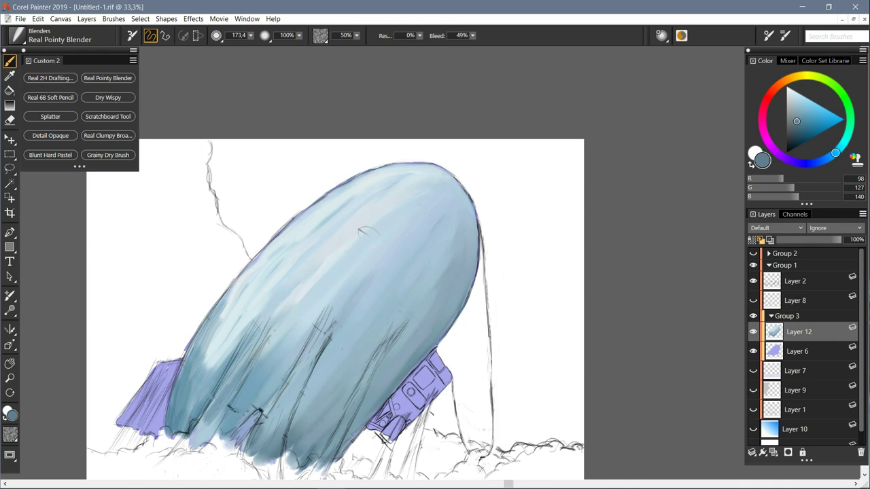
{"action": "left_click_drag", "start_coordinate": [367, 232], "coordinate": [224, 415]}
{"action": "left_click_drag", "start_coordinate": [320, 282], "coordinate": [234, 405]}
{"action": "left_click_drag", "start_coordinate": [232, 294], "coordinate": [197, 366]}
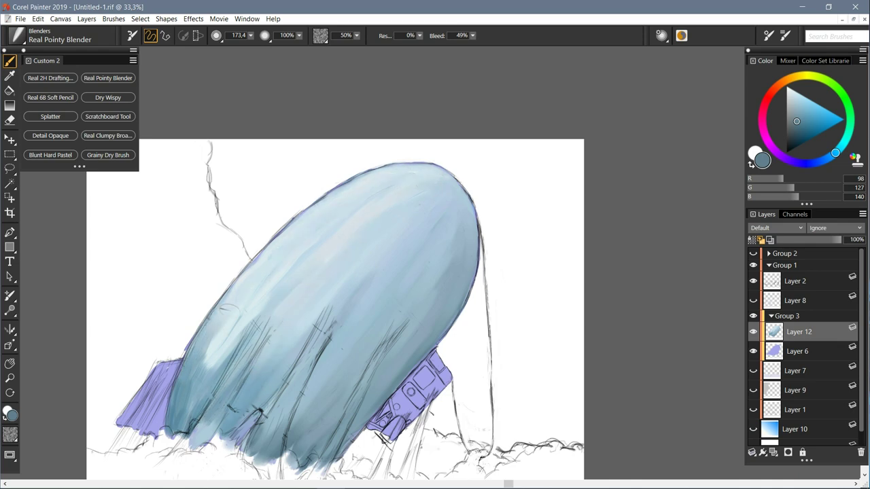
{"action": "left_click_drag", "start_coordinate": [223, 326], "coordinate": [179, 419]}
{"action": "left_click_drag", "start_coordinate": [252, 310], "coordinate": [210, 369]}
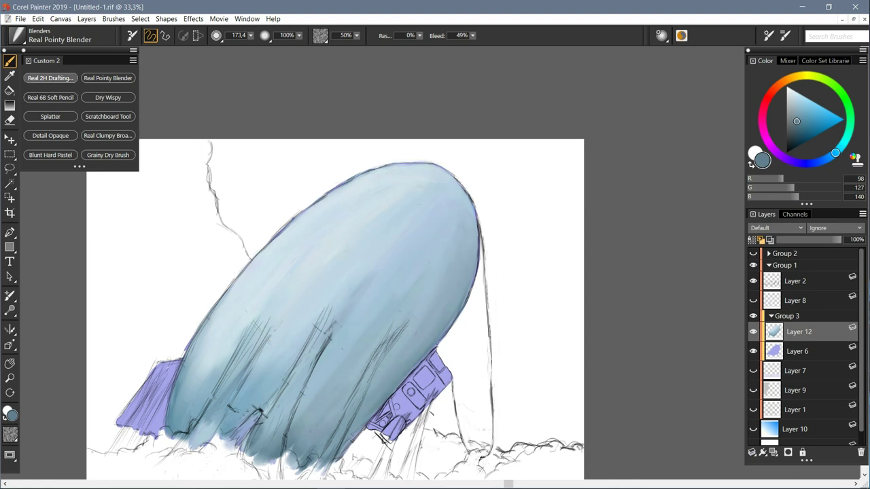
Step: Paint the frame around the gondola's front window light grey (RGB 222, 224, 228) with Detail Opaque
{"action": "left_click", "coordinate": [51, 78]}
{"action": "scroll", "coordinate": [431, 262], "scroll_direction": "up", "scroll_amount": 10}
{"action": "scroll", "coordinate": [430, 262], "scroll_direction": "down", "scroll_amount": 8}
{"action": "left_click", "coordinate": [10, 363]}
{"action": "left_click_drag", "start_coordinate": [390, 435], "coordinate": [410, 129]}
{"action": "scroll", "coordinate": [410, 129], "scroll_direction": "up", "scroll_amount": 1}
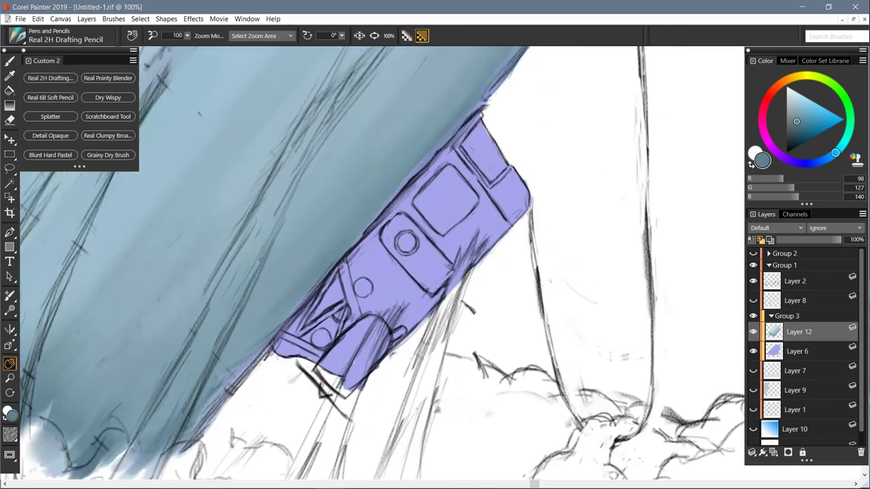
{"action": "left_click", "coordinate": [788, 132]}
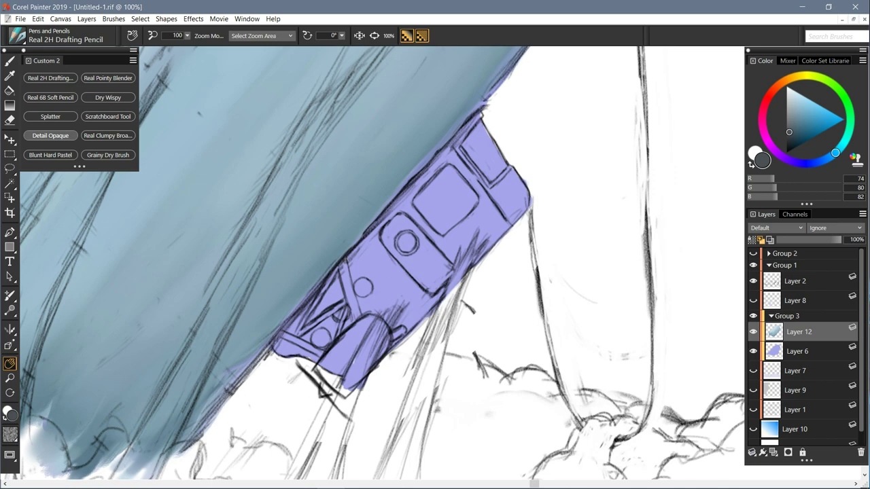
{"action": "left_click", "coordinate": [50, 135]}
{"action": "left_click", "coordinate": [469, 105], "text": "alt"}
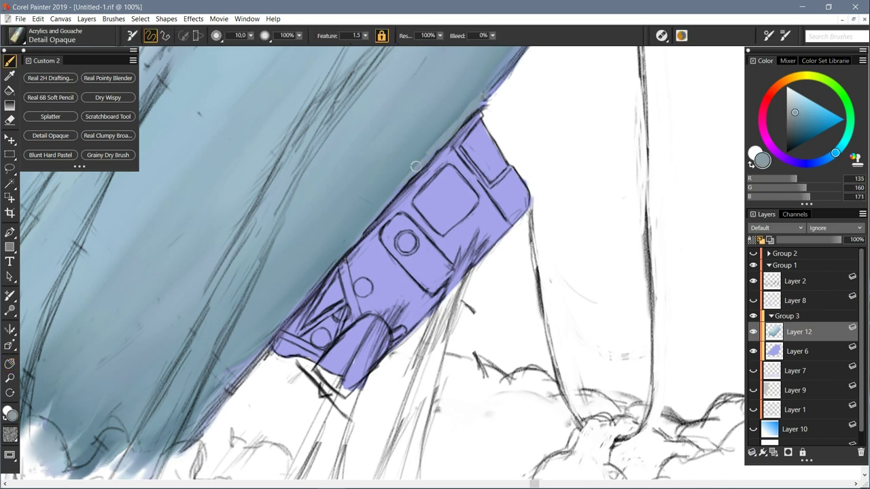
{"action": "left_click", "coordinate": [478, 106], "text": "alt"}
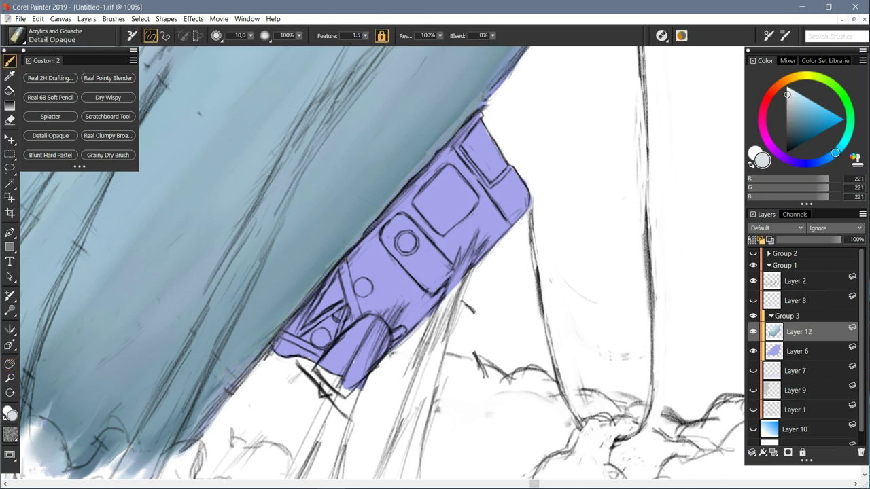
{"action": "left_click", "coordinate": [480, 104], "text": "alt"}
{"action": "left_click", "coordinate": [480, 104], "text": "alt"}
{"action": "left_click", "coordinate": [483, 99], "text": "alt"}
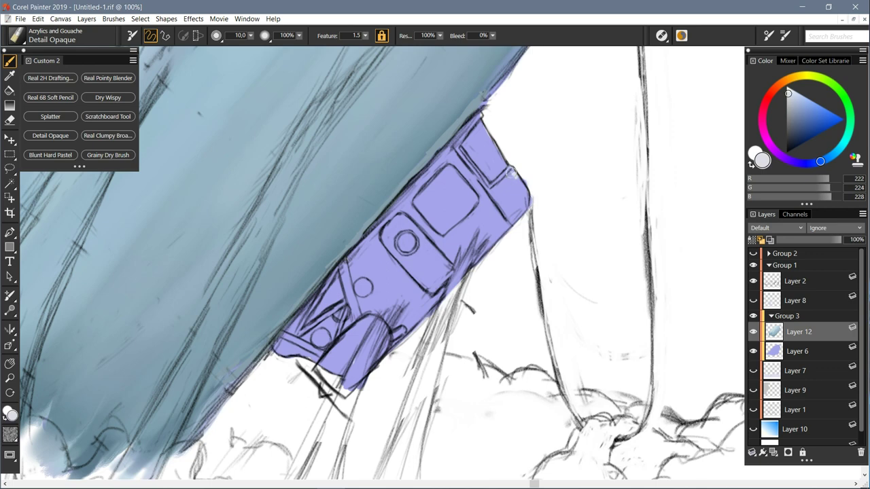
{"action": "left_click_drag", "start_coordinate": [486, 186], "coordinate": [455, 146]}
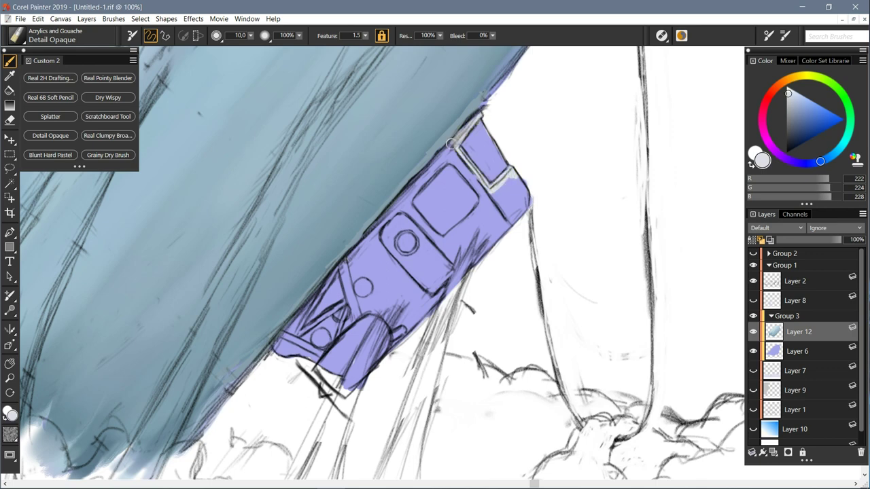
Step: Fill the rest of the gondola's body with the same light grey, leaving the windows, portholes and engine pod lavender
{"action": "mouse_move", "coordinate": [513, 187]}
{"action": "left_mouse_down"}
{"action": "mouse_move", "coordinate": [511, 216]}
{"action": "mouse_move", "coordinate": [446, 151]}
{"action": "mouse_move", "coordinate": [500, 230]}
{"action": "mouse_move", "coordinate": [425, 306]}
{"action": "mouse_move", "coordinate": [394, 265]}
{"action": "mouse_move", "coordinate": [472, 253]}
{"action": "mouse_move", "coordinate": [489, 219]}
{"action": "mouse_move", "coordinate": [457, 235]}
{"action": "mouse_move", "coordinate": [441, 258]}
{"action": "mouse_move", "coordinate": [412, 231]}
{"action": "mouse_move", "coordinate": [416, 216]}
{"action": "mouse_move", "coordinate": [392, 209]}
{"action": "mouse_move", "coordinate": [378, 230]}
{"action": "mouse_move", "coordinate": [430, 150]}
{"action": "mouse_move", "coordinate": [448, 147]}
{"action": "mouse_move", "coordinate": [411, 187]}
{"action": "left_mouse_up"}
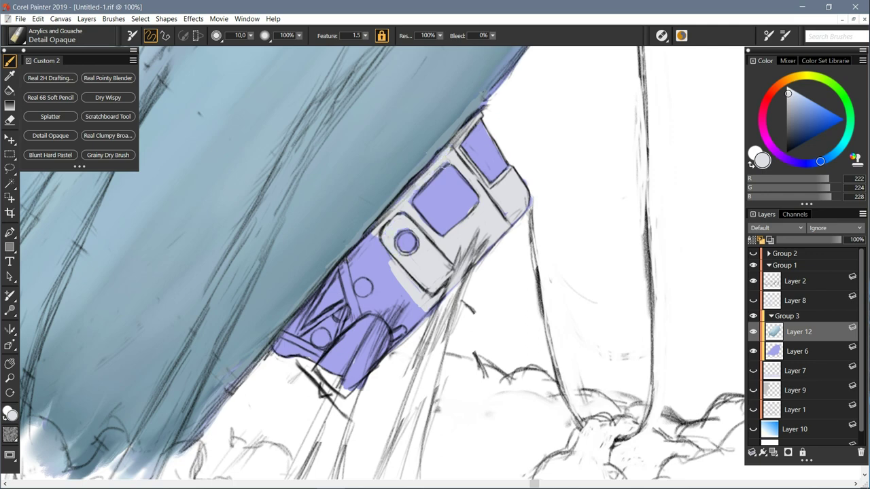
{"action": "mouse_move", "coordinate": [371, 223]}
{"action": "left_mouse_down"}
{"action": "mouse_move", "coordinate": [384, 268]}
{"action": "mouse_move", "coordinate": [353, 278]}
{"action": "mouse_move", "coordinate": [352, 316]}
{"action": "left_mouse_up"}
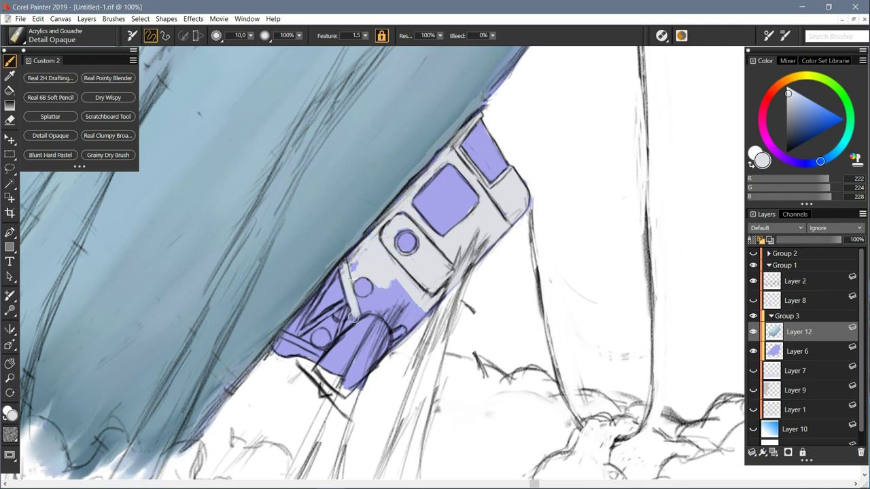
{"action": "mouse_move", "coordinate": [408, 292]}
{"action": "left_mouse_down"}
{"action": "mouse_move", "coordinate": [408, 326]}
{"action": "mouse_move", "coordinate": [384, 299]}
{"action": "mouse_move", "coordinate": [353, 319]}
{"action": "mouse_move", "coordinate": [323, 280]}
{"action": "mouse_move", "coordinate": [276, 340]}
{"action": "left_mouse_up"}
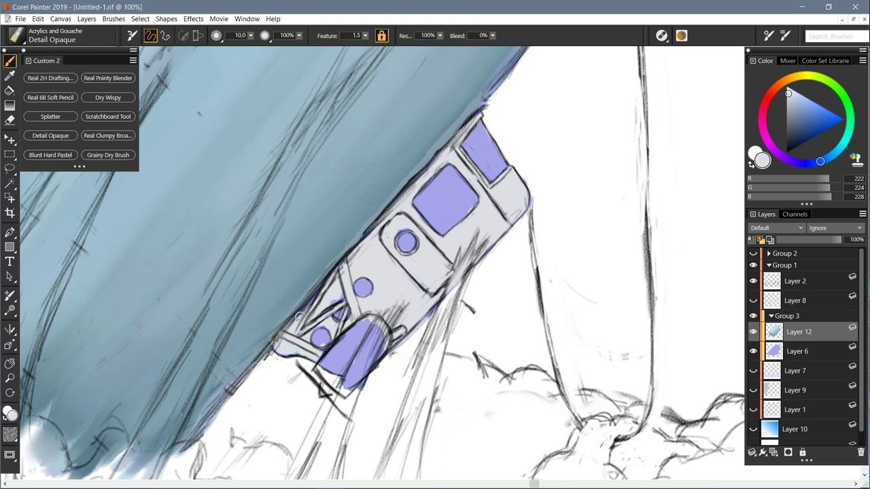
Step: Fill the gondola's rounded engine pod with dark red (RGB 133, 17, 5)
{"action": "left_click", "coordinate": [770, 93]}
{"action": "left_click", "coordinate": [816, 135]}
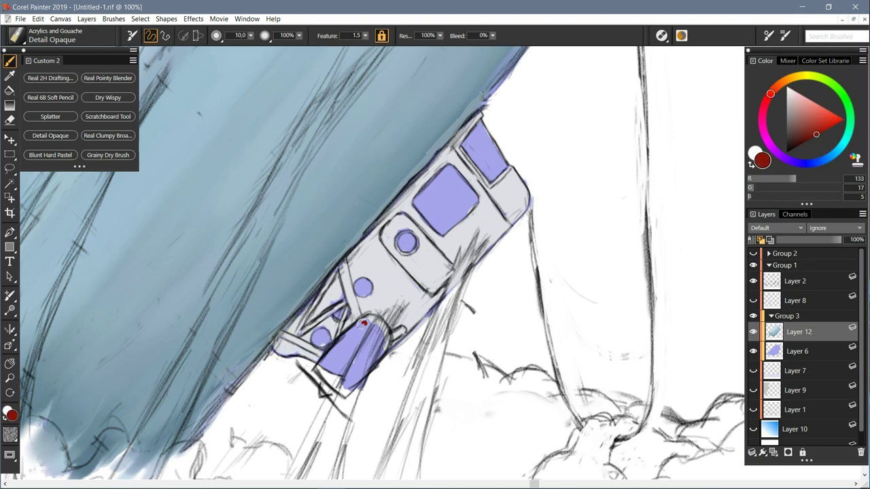
{"action": "mouse_move", "coordinate": [377, 327]}
{"action": "left_mouse_down"}
{"action": "mouse_move", "coordinate": [385, 346]}
{"action": "mouse_move", "coordinate": [361, 377]}
{"action": "mouse_move", "coordinate": [317, 368]}
{"action": "left_mouse_up"}
{"action": "mouse_move", "coordinate": [358, 325]}
{"action": "left_mouse_down"}
{"action": "mouse_move", "coordinate": [333, 350]}
{"action": "mouse_move", "coordinate": [336, 387]}
{"action": "mouse_move", "coordinate": [381, 339]}
{"action": "mouse_move", "coordinate": [373, 352]}
{"action": "mouse_move", "coordinate": [348, 340]}
{"action": "mouse_move", "coordinate": [353, 364]}
{"action": "mouse_move", "coordinate": [333, 360]}
{"action": "mouse_move", "coordinate": [334, 380]}
{"action": "left_mouse_up"}
Step: Erase the sketch lines over the red engine pod on Layer 2
{"action": "left_click", "coordinate": [794, 280]}
{"action": "key", "text": "n"}
{"action": "mouse_move", "coordinate": [382, 345]}
{"action": "left_mouse_down"}
{"action": "mouse_move", "coordinate": [369, 330]}
{"action": "mouse_move", "coordinate": [327, 365]}
{"action": "mouse_move", "coordinate": [378, 356]}
{"action": "left_mouse_up"}
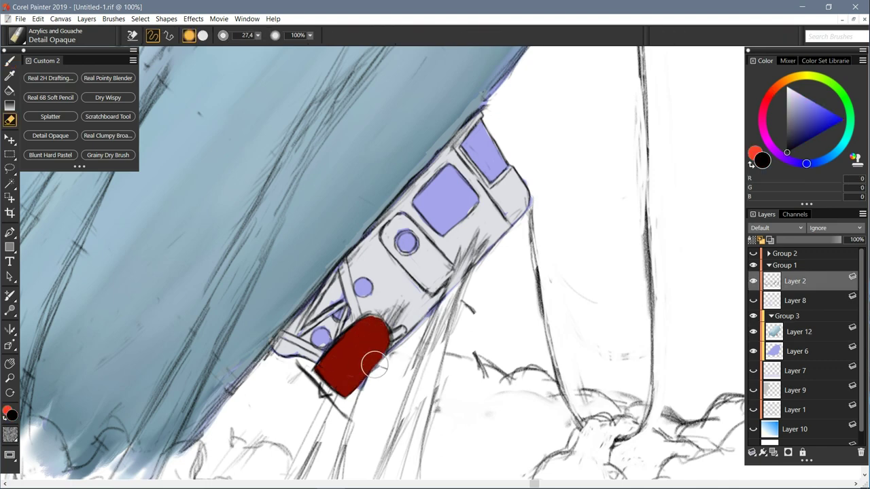
Step: Paint a light red (RGB 248, 112, 98) highlight along the engine pod's outer side on Layer 12
{"action": "left_click", "coordinate": [799, 331]}
{"action": "key", "text": "b"}
{"action": "left_click", "coordinate": [820, 107]}
{"action": "mouse_move", "coordinate": [367, 320]}
{"action": "left_mouse_down"}
{"action": "mouse_move", "coordinate": [377, 344]}
{"action": "mouse_move", "coordinate": [350, 373]}
{"action": "left_mouse_up"}
{"action": "key", "text": "ctrl+z"}
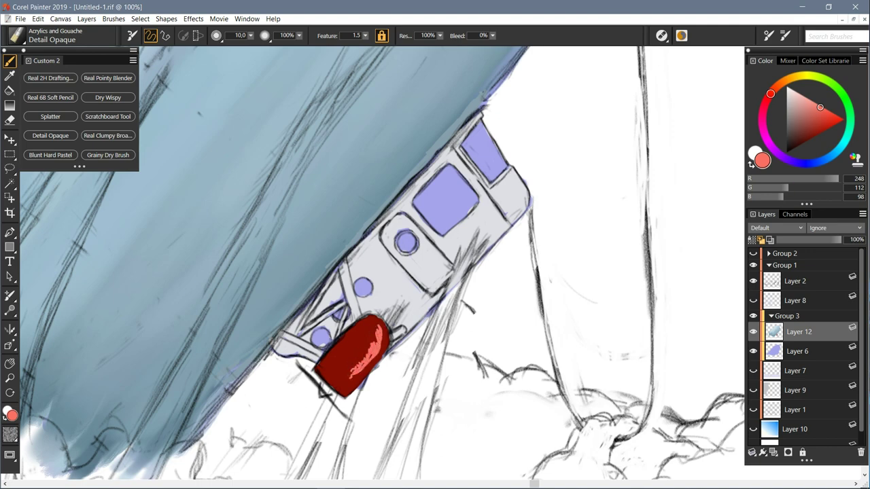
Step: Shade the engine pod's lower end very dark red (RGB 46, 6, 2) and paint its tip purple (RGB 93, 48, 120)
{"action": "left_click", "coordinate": [804, 135]}
{"action": "left_click", "coordinate": [797, 146]}
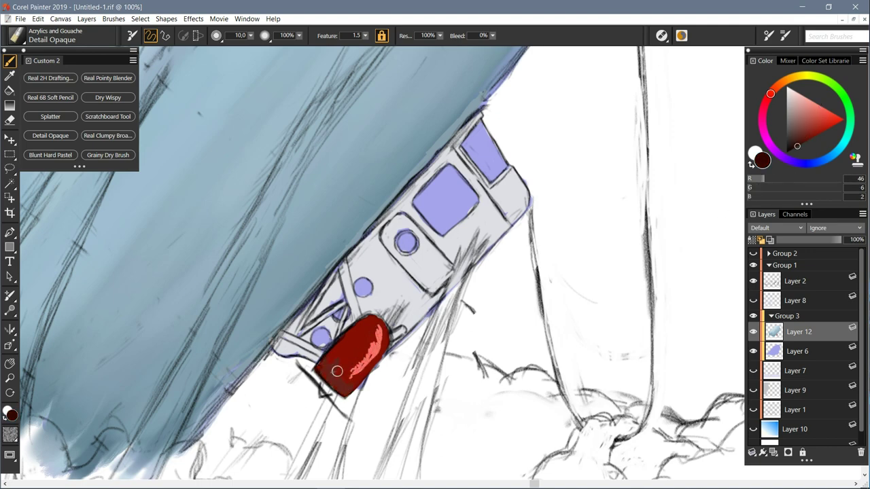
{"action": "left_click_drag", "start_coordinate": [807, 164], "coordinate": [779, 154]}
{"action": "left_click", "coordinate": [803, 131]}
Step: Blend the engine pod's highlight and shadow with the Real Pointy Blender at size 14.8
{"action": "left_click", "coordinate": [108, 78]}
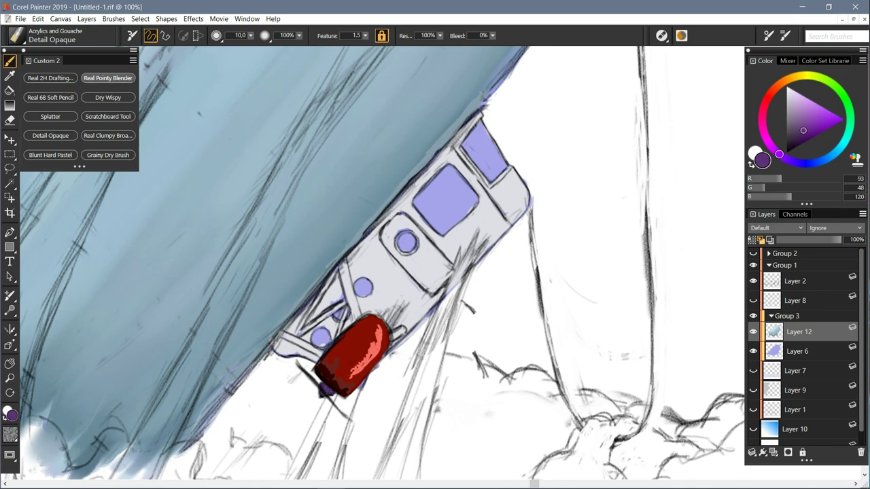
{"action": "left_click", "coordinate": [251, 35]}
{"action": "left_click", "coordinate": [239, 48]}
{"action": "mouse_move", "coordinate": [379, 324]}
{"action": "left_mouse_down"}
{"action": "mouse_move", "coordinate": [382, 340]}
{"action": "mouse_move", "coordinate": [372, 342]}
{"action": "left_mouse_up"}
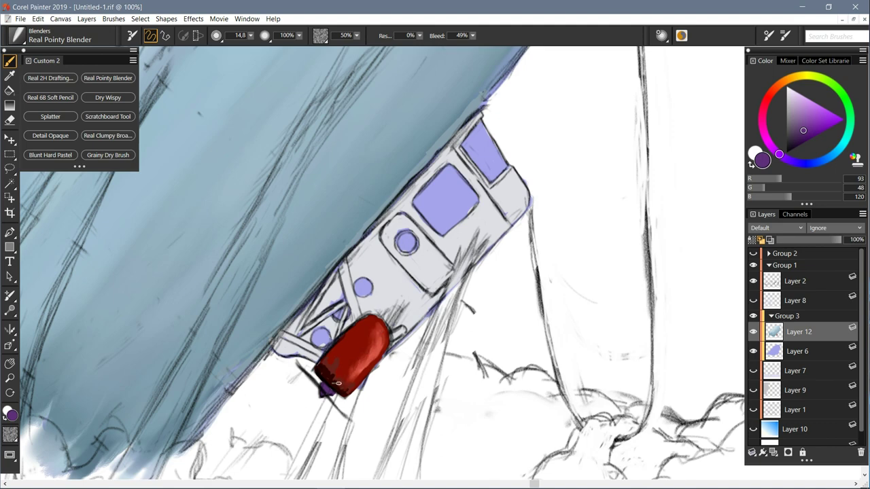
Step: Add a grey (RGB 175, 175, 175) rim to the engine pod's lower end and soften it with the blender at size 6.7
{"action": "left_click", "coordinate": [50, 135]}
{"action": "left_click", "coordinate": [521, 222], "text": "alt"}
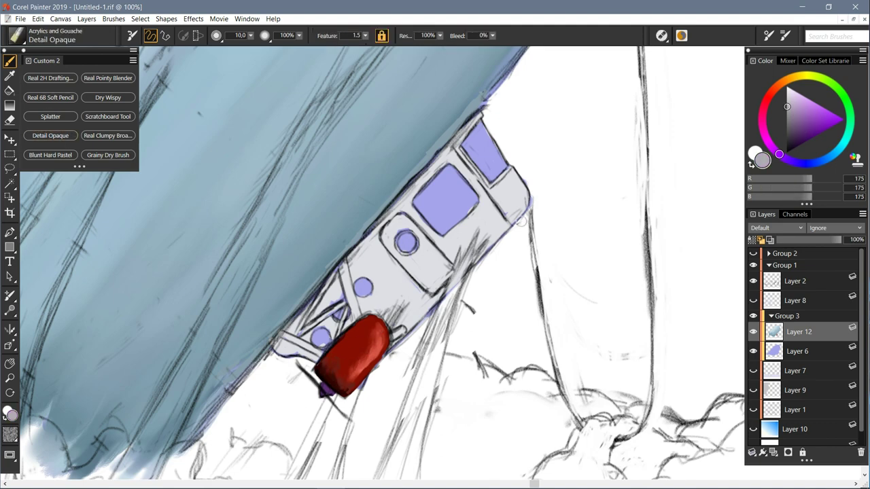
{"action": "left_click", "coordinate": [108, 78]}
{"action": "left_click", "coordinate": [251, 36]}
{"action": "left_click", "coordinate": [228, 49]}
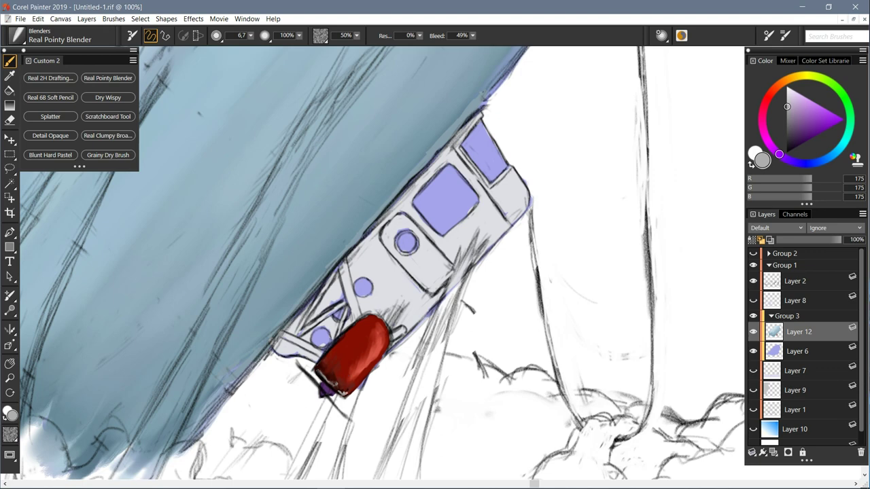
Step: Paint the gondola's engine struts dark grey (RGB 108, 105, 111) with Detail Opaque at size 5.2
{"action": "left_click", "coordinate": [788, 124]}
{"action": "left_click", "coordinate": [50, 135]}
{"action": "left_click", "coordinate": [251, 35]}
{"action": "left_click", "coordinate": [225, 48]}
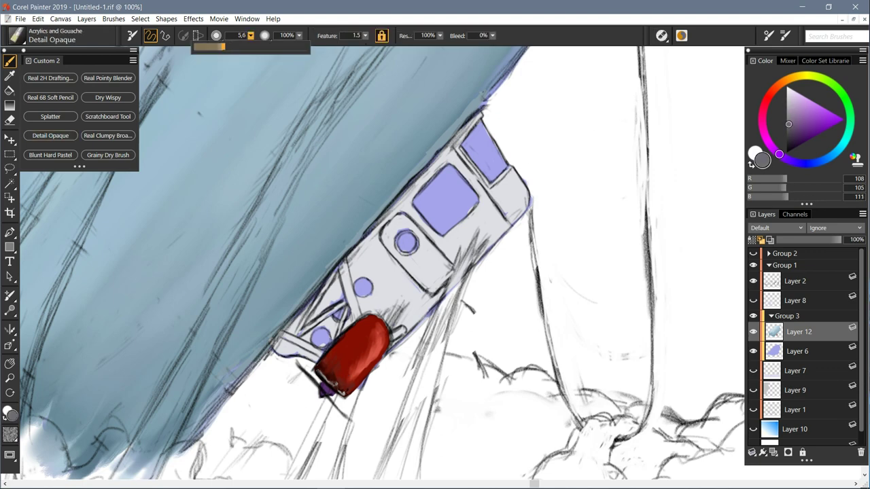
{"action": "mouse_move", "coordinate": [340, 271]}
{"action": "left_mouse_down"}
{"action": "mouse_move", "coordinate": [348, 304]}
{"action": "mouse_move", "coordinate": [319, 317]}
{"action": "left_mouse_up"}
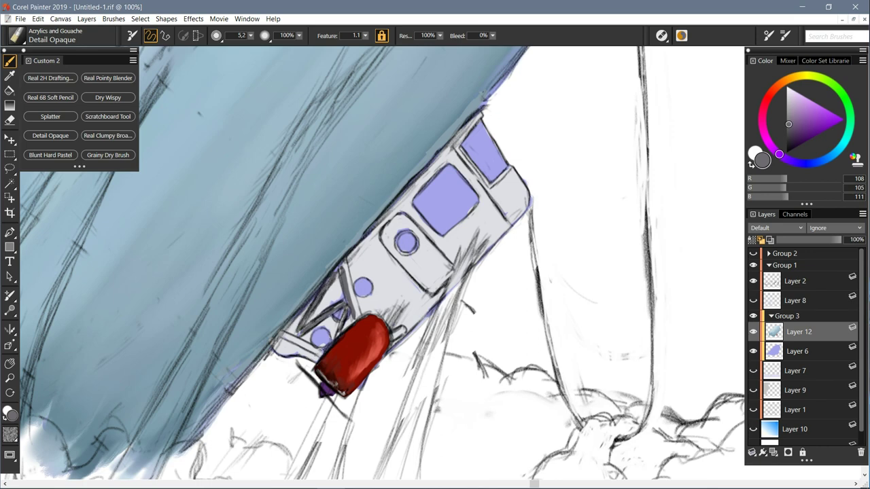
Step: Paint the gondola hull with near-white (RGB 242, 242, 242), then grey (RGB 130, 130, 130) and blue-grey (RGB 121, 136, 151) shadows beneath the envelope
{"action": "left_click", "coordinate": [787, 90]}
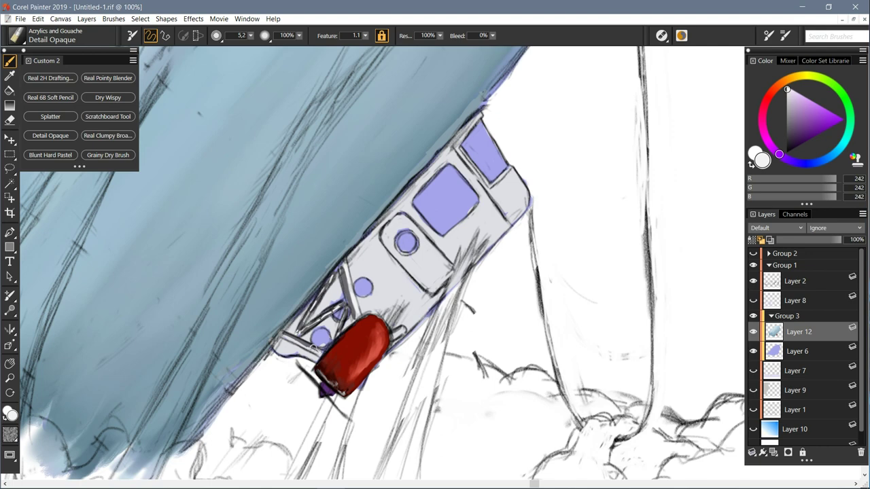
{"action": "mouse_move", "coordinate": [516, 198]}
{"action": "left_mouse_down"}
{"action": "mouse_move", "coordinate": [499, 208]}
{"action": "mouse_move", "coordinate": [507, 212]}
{"action": "mouse_move", "coordinate": [457, 265]}
{"action": "mouse_move", "coordinate": [421, 221]}
{"action": "mouse_move", "coordinate": [459, 231]}
{"action": "mouse_move", "coordinate": [434, 299]}
{"action": "mouse_move", "coordinate": [408, 285]}
{"action": "mouse_move", "coordinate": [398, 319]}
{"action": "mouse_move", "coordinate": [386, 266]}
{"action": "left_mouse_up"}
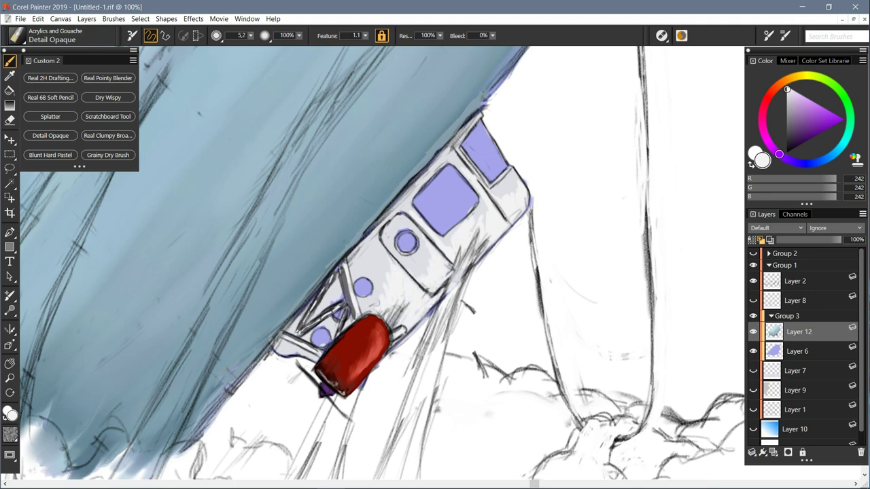
{"action": "left_click_drag", "start_coordinate": [786, 126], "coordinate": [787, 118]}
{"action": "left_click_drag", "start_coordinate": [481, 114], "coordinate": [474, 120]}
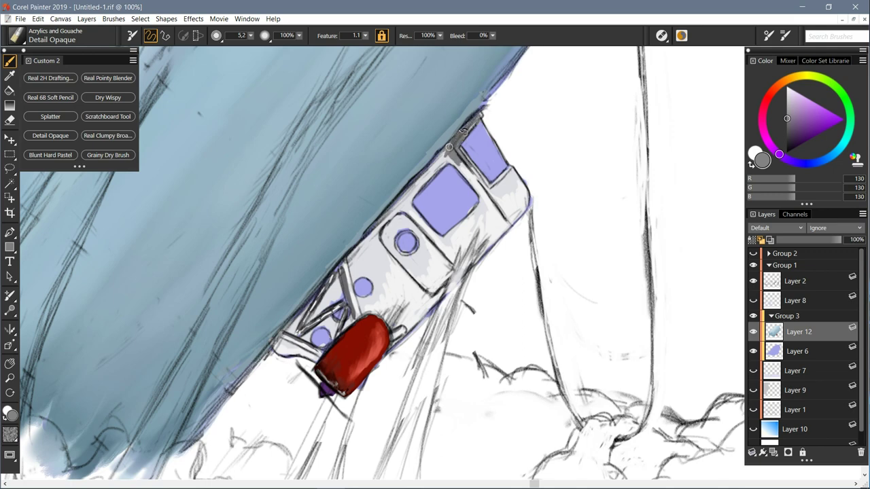
{"action": "mouse_move", "coordinate": [442, 163]}
{"action": "left_mouse_down"}
{"action": "mouse_move", "coordinate": [405, 204]}
{"action": "mouse_move", "coordinate": [377, 261]}
{"action": "mouse_move", "coordinate": [398, 204]}
{"action": "left_mouse_up"}
{"action": "mouse_move", "coordinate": [374, 235]}
{"action": "left_mouse_down"}
{"action": "mouse_move", "coordinate": [348, 262]}
{"action": "mouse_move", "coordinate": [365, 248]}
{"action": "left_mouse_up"}
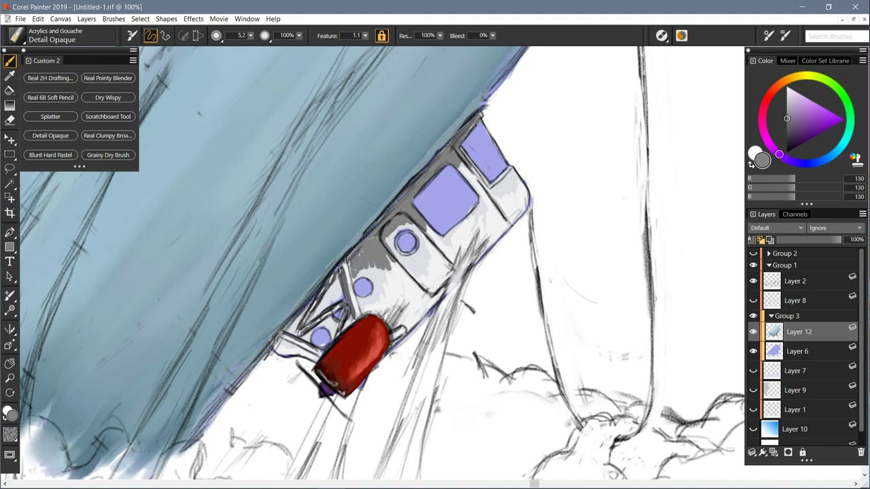
{"action": "left_click", "coordinate": [793, 116]}
{"action": "left_click", "coordinate": [828, 157]}
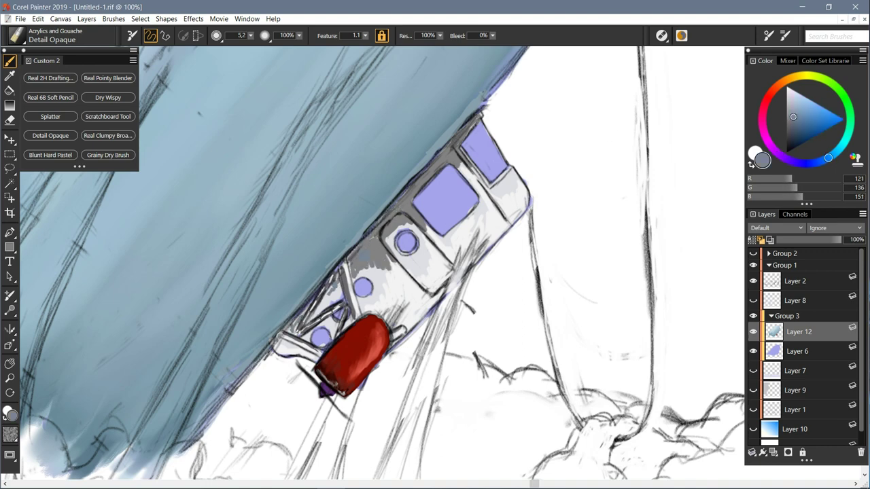
Step: Blend the gondola hull's light and shadow tones with the Real Pointy Blender at size 15.3
{"action": "left_click", "coordinate": [107, 77]}
{"action": "left_click_drag", "start_coordinate": [251, 36], "coordinate": [235, 48]}
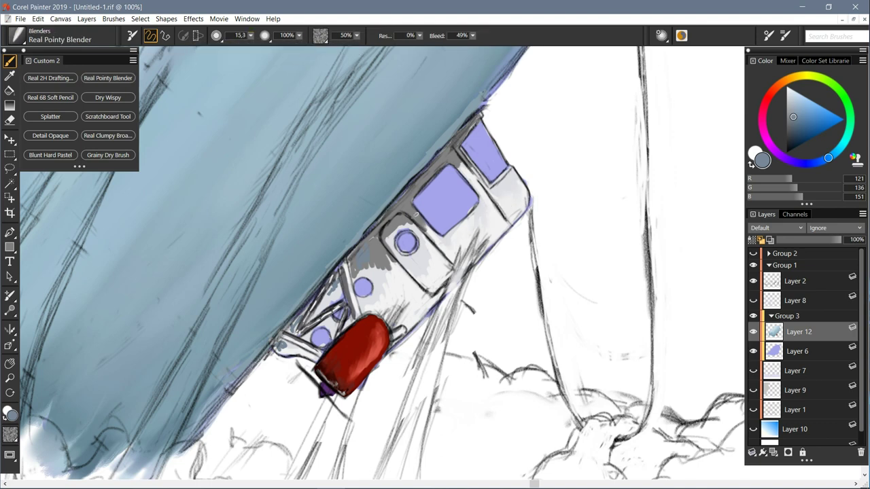
{"action": "mouse_move", "coordinate": [386, 239]}
{"action": "left_mouse_down"}
{"action": "mouse_move", "coordinate": [394, 269]}
{"action": "mouse_move", "coordinate": [360, 271]}
{"action": "mouse_move", "coordinate": [388, 279]}
{"action": "mouse_move", "coordinate": [346, 285]}
{"action": "mouse_move", "coordinate": [332, 311]}
{"action": "left_mouse_up"}
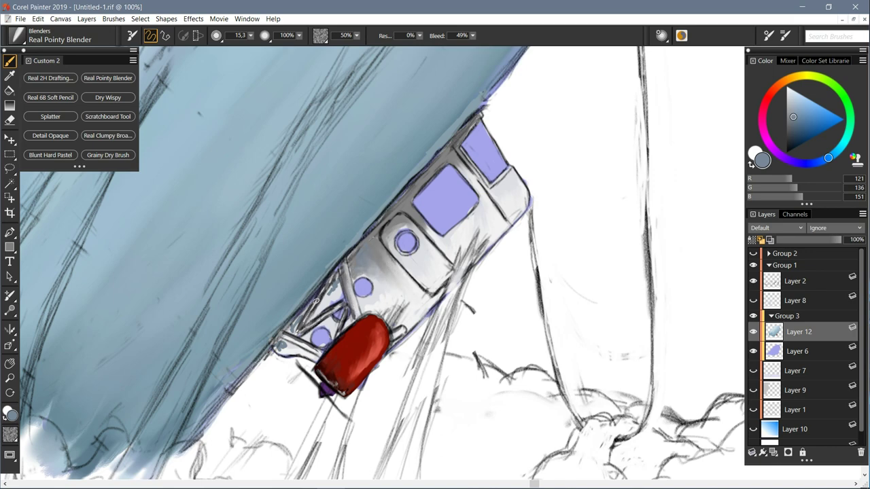
{"action": "left_click_drag", "start_coordinate": [285, 343], "coordinate": [277, 349]}
Step: Tint the gondola's lower hull light blue (RGB 159, 190, 221) with the Real 2H Drafting Pencil and soften it with the Real Pointy Blender
{"action": "left_click_drag", "start_coordinate": [801, 133], "coordinate": [800, 103]}
{"action": "left_click", "coordinate": [51, 78]}
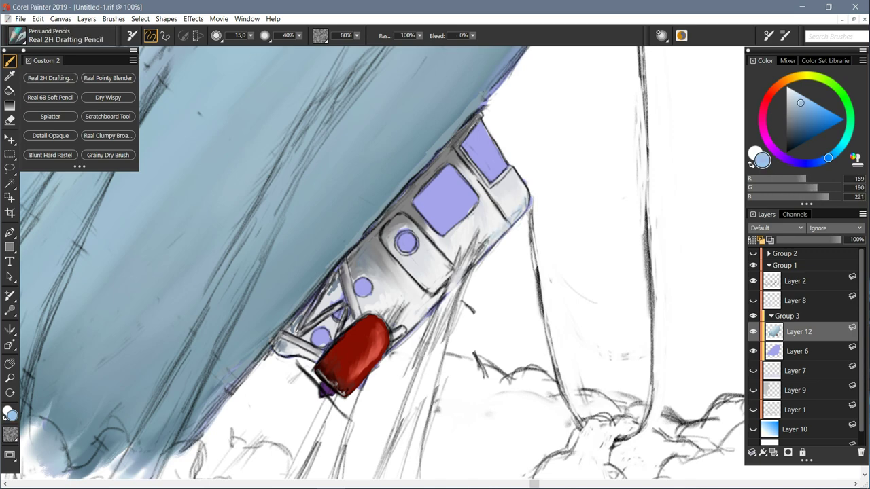
{"action": "left_click", "coordinate": [108, 78]}
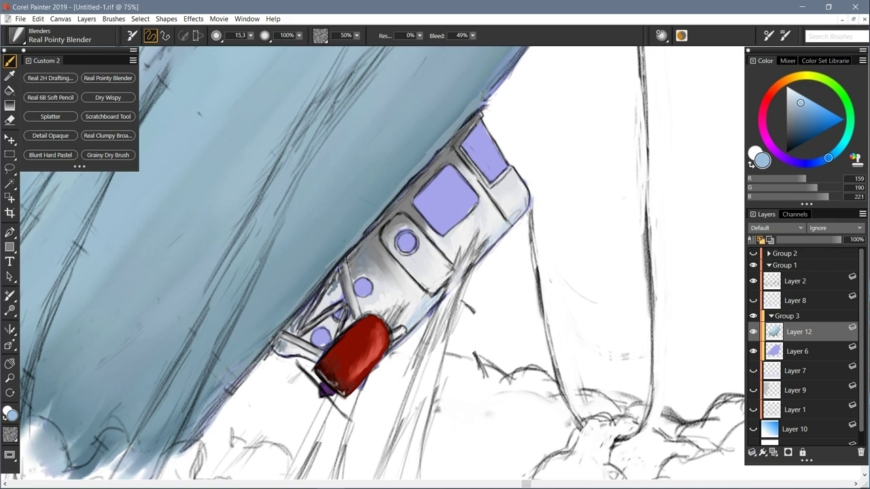
Step: Touch up the gondola hull with pale greys (RGB 177, 182, 187 and 189, 201, 213) using the Real 2H Drafting Pencil
{"action": "key", "text": "ctrl+minus"}
{"action": "key", "text": "ctrl+minus"}
{"action": "key", "text": "ctrl+minus"}
{"action": "key", "text": "ctrl+minus"}
{"action": "key", "text": "ctrl+minus"}
{"action": "key", "text": "ctrl+plus"}
{"action": "key", "text": "ctrl+plus"}
{"action": "key", "text": "ctrl+plus"}
{"action": "left_click", "coordinate": [789, 105]}
{"action": "left_click", "coordinate": [51, 78]}
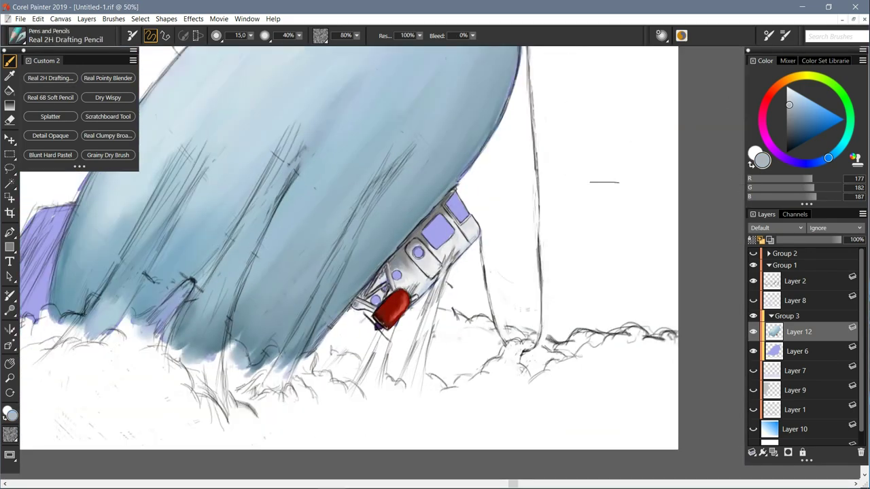
{"action": "key", "text": "ctrl+plus"}
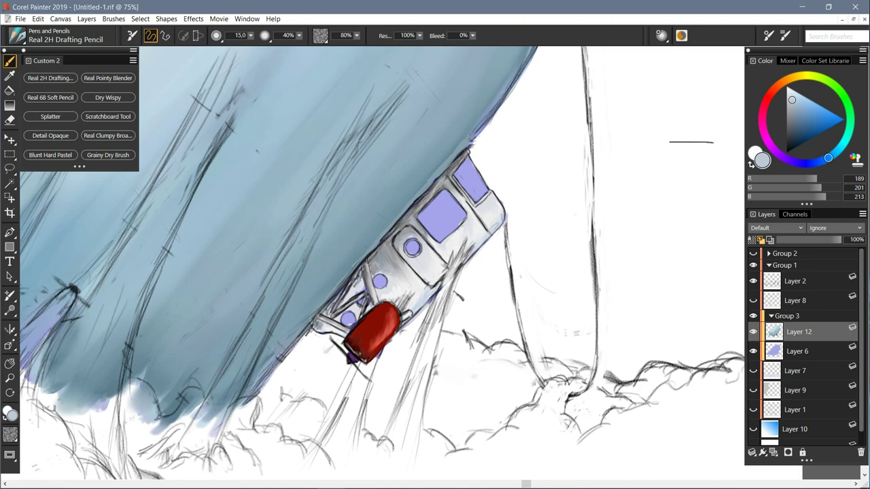
Step: Colour the gondola's two large windows in blues with light blue (RGB 208, 232, 255) highlights using the Real 6B Soft Pencil
{"action": "left_click", "coordinate": [50, 98]}
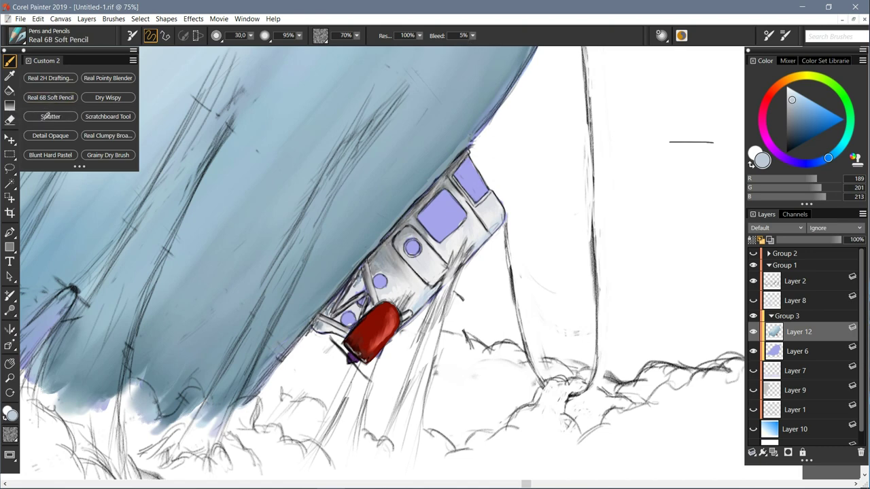
{"action": "mouse_move", "coordinate": [462, 164]}
{"action": "left_mouse_down"}
{"action": "mouse_move", "coordinate": [470, 194]}
{"action": "mouse_move", "coordinate": [479, 186]}
{"action": "mouse_move", "coordinate": [480, 195]}
{"action": "mouse_move", "coordinate": [465, 160]}
{"action": "left_mouse_up"}
{"action": "left_click", "coordinate": [796, 111]}
{"action": "left_click", "coordinate": [797, 92]}
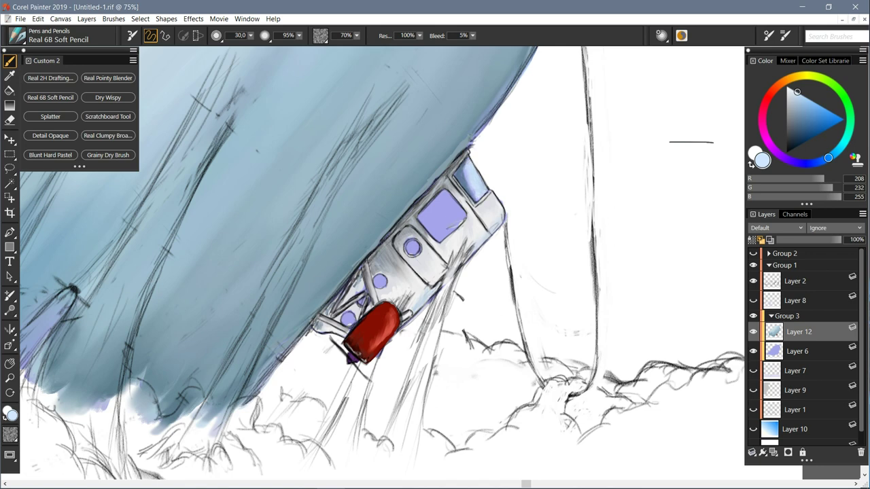
{"action": "left_click", "coordinate": [798, 123]}
{"action": "mouse_move", "coordinate": [435, 204]}
{"action": "left_mouse_down"}
{"action": "mouse_move", "coordinate": [459, 207]}
{"action": "mouse_move", "coordinate": [436, 235]}
{"action": "mouse_move", "coordinate": [431, 209]}
{"action": "mouse_move", "coordinate": [438, 238]}
{"action": "mouse_move", "coordinate": [445, 204]}
{"action": "mouse_move", "coordinate": [436, 221]}
{"action": "mouse_move", "coordinate": [434, 205]}
{"action": "mouse_move", "coordinate": [435, 224]}
{"action": "left_mouse_up"}
{"action": "left_click", "coordinate": [794, 97]}
Step: Fill the gondola's round portholes with dark grey (RGB 76, 78, 80) and darken their centres with near-black blue (RGB 20, 26, 32)
{"action": "left_click", "coordinate": [793, 116]}
{"action": "left_click", "coordinate": [788, 133]}
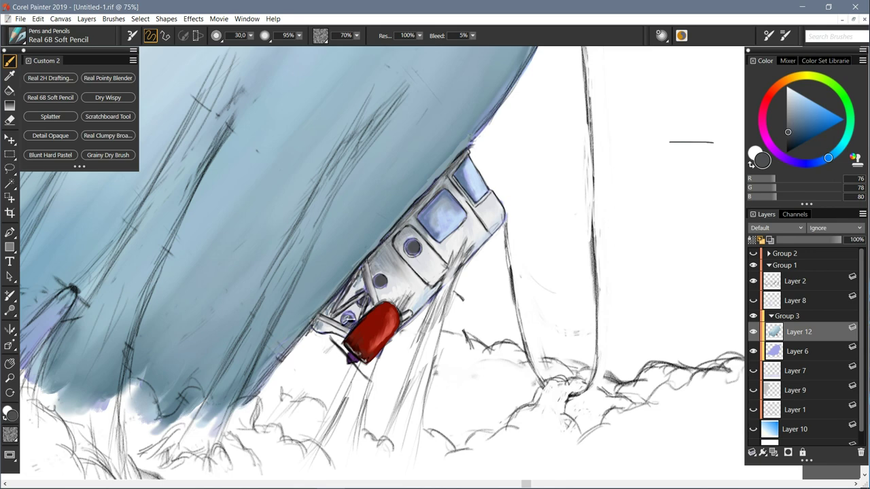
{"action": "left_click", "coordinate": [382, 239], "text": "alt"}
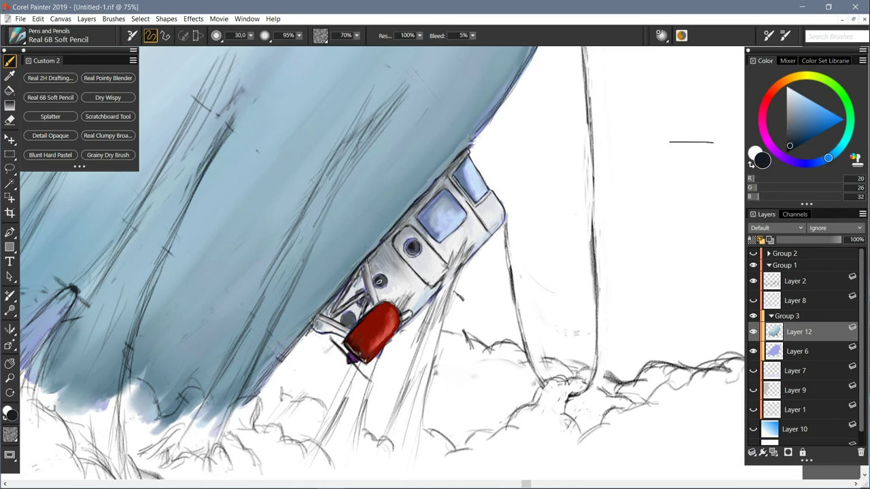
{"action": "left_click", "coordinate": [340, 322], "text": "alt"}
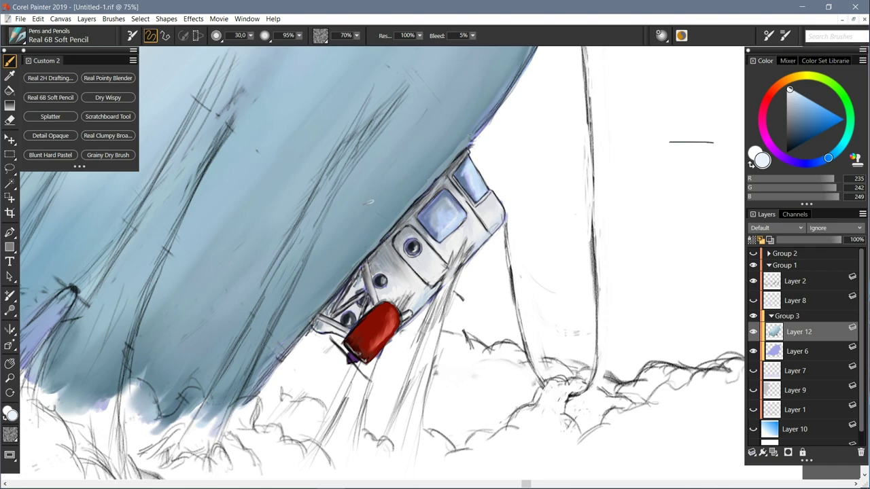
Step: Paint pale blue-white (RGB 235, 242, 249) over the grey cloud behind the airship on Layer 9 with the Grainy Dry Brush at size 20
{"action": "key", "text": "ctrl+minus"}
{"action": "key", "text": "ctrl+minus"}
{"action": "key", "text": "ctrl+minus"}
{"action": "key", "text": "ctrl+minus"}
{"action": "key", "text": "ctrl+minus"}
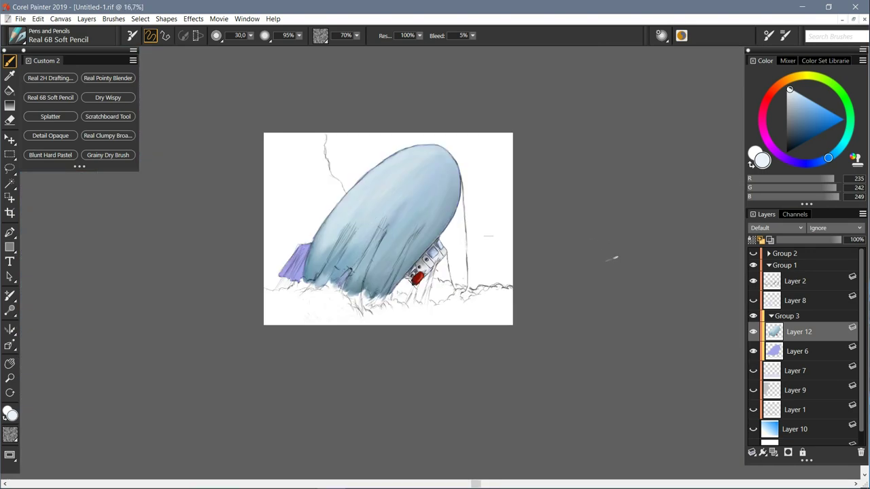
{"action": "left_click", "coordinate": [798, 351]}
{"action": "left_click", "coordinate": [771, 316]}
{"action": "left_click", "coordinate": [795, 351]}
{"action": "left_click", "coordinate": [108, 155]}
{"action": "left_click_drag", "start_coordinate": [304, 192], "coordinate": [296, 196]}
{"action": "key", "text": "ctrl+plus"}
{"action": "key", "text": "ctrl+plus"}
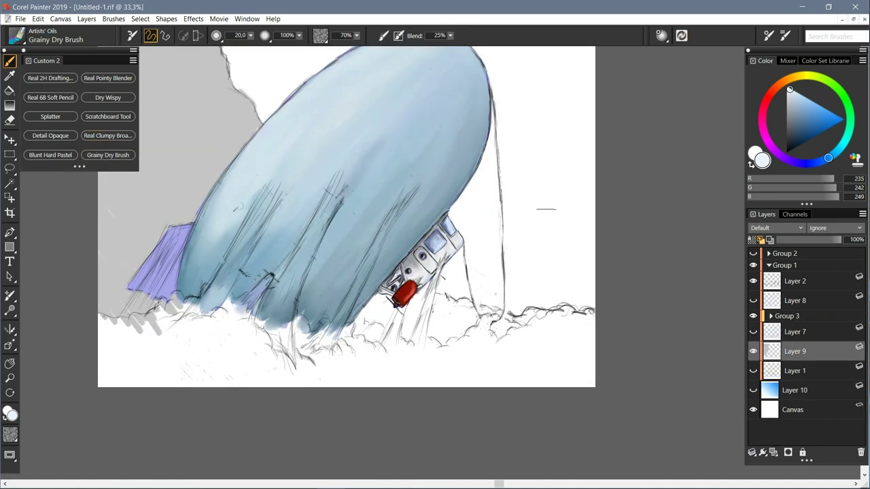
{"action": "mouse_move", "coordinate": [265, 166]}
{"action": "left_mouse_down"}
{"action": "mouse_move", "coordinate": [290, 200]}
{"action": "mouse_move", "coordinate": [267, 197]}
{"action": "mouse_move", "coordinate": [256, 182]}
{"action": "mouse_move", "coordinate": [304, 180]}
{"action": "mouse_move", "coordinate": [307, 155]}
{"action": "mouse_move", "coordinate": [291, 180]}
{"action": "mouse_move", "coordinate": [312, 136]}
{"action": "mouse_move", "coordinate": [308, 125]}
{"action": "mouse_move", "coordinate": [297, 143]}
{"action": "mouse_move", "coordinate": [307, 126]}
{"action": "mouse_move", "coordinate": [288, 130]}
{"action": "mouse_move", "coordinate": [290, 108]}
{"action": "mouse_move", "coordinate": [311, 117]}
{"action": "mouse_move", "coordinate": [304, 97]}
{"action": "left_mouse_up"}
{"action": "mouse_move", "coordinate": [322, 170]}
{"action": "left_mouse_down"}
{"action": "mouse_move", "coordinate": [354, 216]}
{"action": "mouse_move", "coordinate": [341, 236]}
{"action": "mouse_move", "coordinate": [315, 175]}
{"action": "mouse_move", "coordinate": [302, 203]}
{"action": "mouse_move", "coordinate": [337, 227]}
{"action": "mouse_move", "coordinate": [311, 197]}
{"action": "left_mouse_up"}
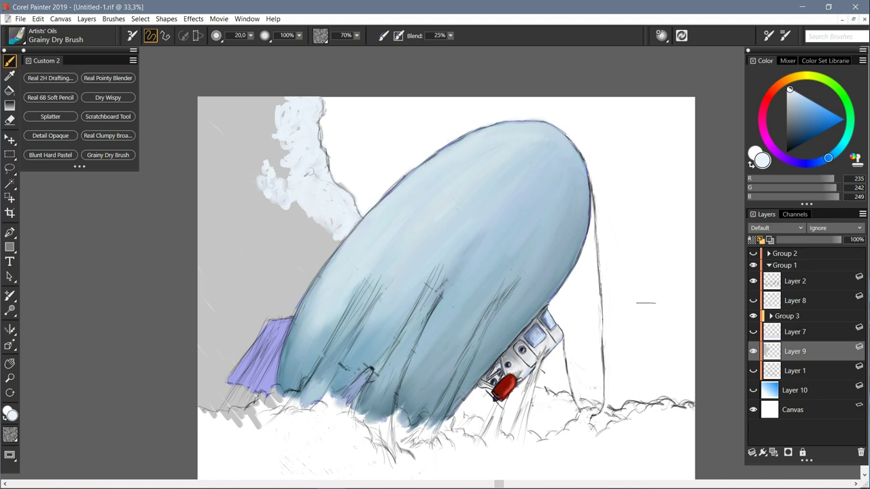
{"action": "mouse_move", "coordinate": [272, 166]}
{"action": "left_mouse_down"}
{"action": "mouse_move", "coordinate": [235, 167]}
{"action": "mouse_move", "coordinate": [253, 211]}
{"action": "mouse_move", "coordinate": [292, 238]}
{"action": "mouse_move", "coordinate": [328, 238]}
{"action": "mouse_move", "coordinate": [273, 248]}
{"action": "mouse_move", "coordinate": [301, 271]}
{"action": "mouse_move", "coordinate": [285, 314]}
{"action": "left_mouse_up"}
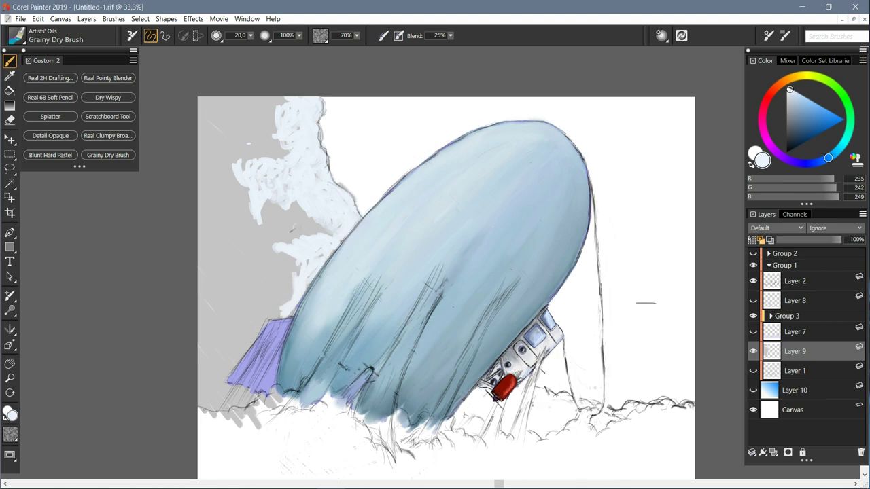
Step: Add a blue patch to the cloud beside the envelope and extend the pale blue-white strokes around it
{"action": "left_click", "coordinate": [806, 114]}
{"action": "mouse_move", "coordinate": [307, 230]}
{"action": "left_mouse_down"}
{"action": "mouse_move", "coordinate": [327, 234]}
{"action": "mouse_move", "coordinate": [296, 220]}
{"action": "mouse_move", "coordinate": [277, 224]}
{"action": "mouse_move", "coordinate": [284, 238]}
{"action": "left_mouse_up"}
{"action": "left_click", "coordinate": [797, 106]}
{"action": "left_click", "coordinate": [807, 109]}
{"action": "left_click", "coordinate": [270, 198], "text": "alt"}
{"action": "mouse_move", "coordinate": [270, 201]}
{"action": "left_mouse_down"}
{"action": "mouse_move", "coordinate": [279, 259]}
{"action": "mouse_move", "coordinate": [269, 307]}
{"action": "mouse_move", "coordinate": [285, 292]}
{"action": "mouse_move", "coordinate": [271, 260]}
{"action": "mouse_move", "coordinate": [254, 258]}
{"action": "mouse_move", "coordinate": [270, 233]}
{"action": "mouse_move", "coordinate": [264, 250]}
{"action": "mouse_move", "coordinate": [243, 236]}
{"action": "mouse_move", "coordinate": [240, 250]}
{"action": "mouse_move", "coordinate": [228, 212]}
{"action": "mouse_move", "coordinate": [236, 183]}
{"action": "mouse_move", "coordinate": [225, 199]}
{"action": "mouse_move", "coordinate": [252, 211]}
{"action": "left_mouse_up"}
{"action": "left_click_drag", "start_coordinate": [262, 256], "coordinate": [271, 292]}
{"action": "mouse_move", "coordinate": [275, 144]}
{"action": "left_mouse_down"}
{"action": "mouse_move", "coordinate": [293, 107]}
{"action": "mouse_move", "coordinate": [273, 90]}
{"action": "mouse_move", "coordinate": [274, 112]}
{"action": "mouse_move", "coordinate": [257, 126]}
{"action": "mouse_move", "coordinate": [275, 144]}
{"action": "mouse_move", "coordinate": [257, 146]}
{"action": "mouse_move", "coordinate": [254, 157]}
{"action": "mouse_move", "coordinate": [237, 146]}
{"action": "mouse_move", "coordinate": [229, 193]}
{"action": "left_mouse_up"}
Step: Add a grey patch near the cloud's top and cover the remaining upper area with pale blue-white strokes
{"action": "left_click", "coordinate": [788, 110]}
{"action": "left_click", "coordinate": [787, 100]}
{"action": "left_click", "coordinate": [794, 97]}
{"action": "left_click", "coordinate": [280, 133], "text": "alt"}
{"action": "mouse_move", "coordinate": [267, 102]}
{"action": "left_mouse_down"}
{"action": "mouse_move", "coordinate": [259, 114]}
{"action": "mouse_move", "coordinate": [236, 98]}
{"action": "mouse_move", "coordinate": [213, 107]}
{"action": "mouse_move", "coordinate": [198, 99]}
{"action": "left_mouse_up"}
{"action": "mouse_move", "coordinate": [255, 117]}
{"action": "left_mouse_down"}
{"action": "mouse_move", "coordinate": [250, 133]}
{"action": "mouse_move", "coordinate": [240, 123]}
{"action": "mouse_move", "coordinate": [212, 126]}
{"action": "mouse_move", "coordinate": [207, 145]}
{"action": "mouse_move", "coordinate": [214, 143]}
{"action": "mouse_move", "coordinate": [201, 163]}
{"action": "mouse_move", "coordinate": [224, 184]}
{"action": "mouse_move", "coordinate": [203, 197]}
{"action": "mouse_move", "coordinate": [214, 214]}
{"action": "mouse_move", "coordinate": [205, 234]}
{"action": "mouse_move", "coordinate": [224, 231]}
{"action": "mouse_move", "coordinate": [221, 272]}
{"action": "left_mouse_up"}
Step: Shade the cloud around the tail fin blue-grey (RGB 165, 173, 181) and fill its lower part with pale blue-white (RGB 232, 239, 246)
{"action": "left_click", "coordinate": [790, 107]}
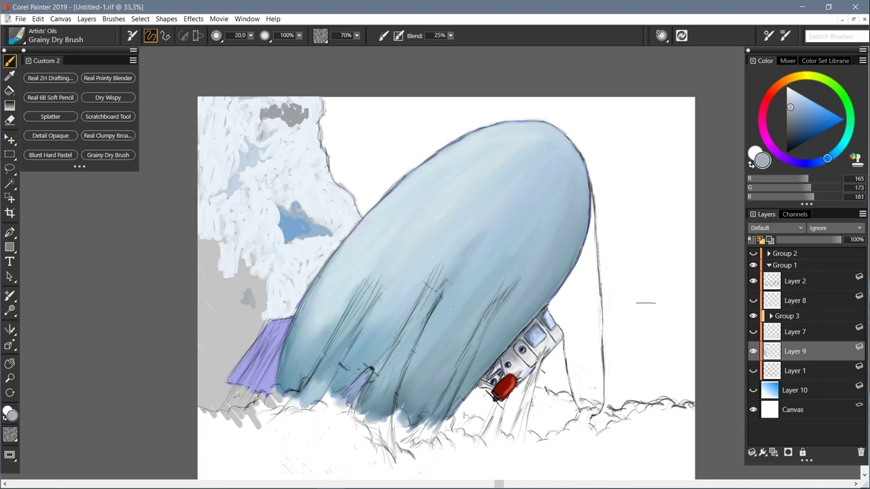
{"action": "mouse_move", "coordinate": [252, 405]}
{"action": "left_mouse_down"}
{"action": "mouse_move", "coordinate": [226, 402]}
{"action": "mouse_move", "coordinate": [222, 371]}
{"action": "mouse_move", "coordinate": [246, 341]}
{"action": "left_mouse_up"}
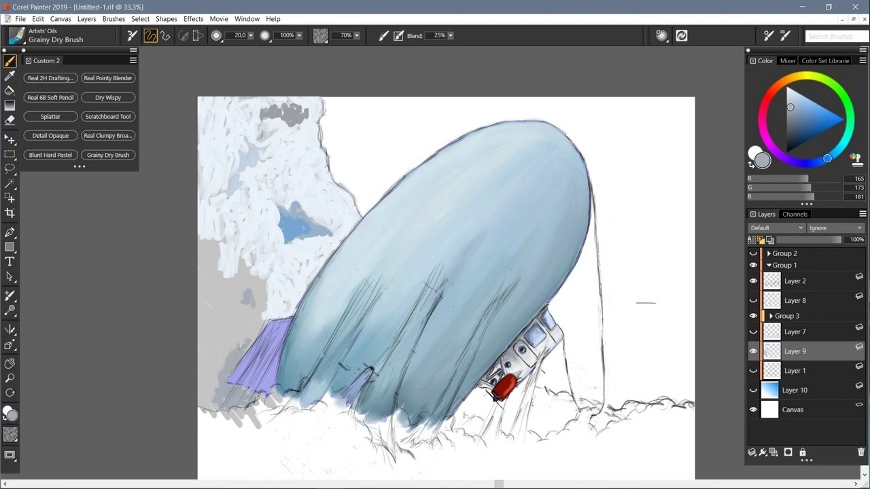
{"action": "left_click", "coordinate": [790, 96]}
{"action": "mouse_move", "coordinate": [208, 404]}
{"action": "left_mouse_down"}
{"action": "mouse_move", "coordinate": [254, 320]}
{"action": "mouse_move", "coordinate": [294, 304]}
{"action": "mouse_move", "coordinate": [268, 316]}
{"action": "left_mouse_up"}
{"action": "left_click", "coordinate": [280, 293], "text": "alt"}
{"action": "mouse_move", "coordinate": [245, 260]}
{"action": "left_mouse_down"}
{"action": "mouse_move", "coordinate": [252, 334]}
{"action": "mouse_move", "coordinate": [198, 375]}
{"action": "left_mouse_up"}
{"action": "mouse_move", "coordinate": [207, 242]}
{"action": "left_mouse_down"}
{"action": "mouse_move", "coordinate": [213, 288]}
{"action": "mouse_move", "coordinate": [231, 285]}
{"action": "mouse_move", "coordinate": [238, 323]}
{"action": "mouse_move", "coordinate": [216, 347]}
{"action": "mouse_move", "coordinate": [227, 292]}
{"action": "mouse_move", "coordinate": [232, 314]}
{"action": "left_mouse_up"}
Step: Blend the whole cloud behind the airship with the Real Pointy Blender at size 74.9
{"action": "left_click", "coordinate": [107, 77]}
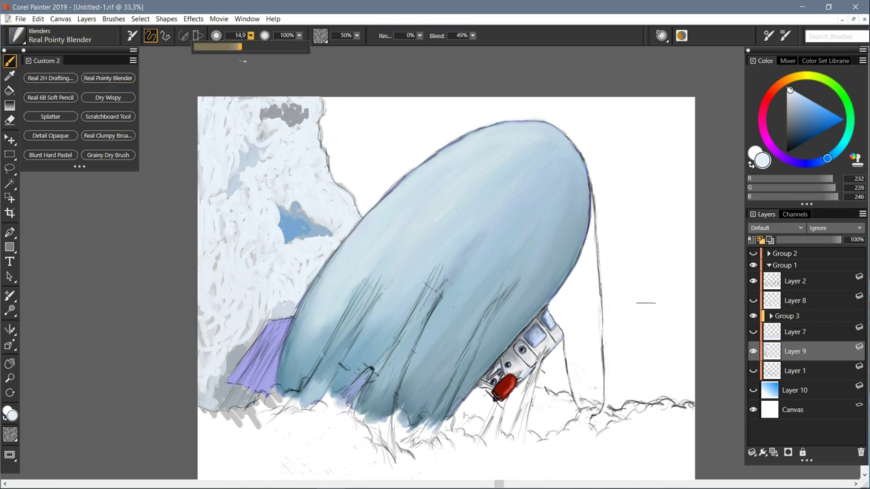
{"action": "mouse_move", "coordinate": [307, 110]}
{"action": "left_mouse_down"}
{"action": "mouse_move", "coordinate": [278, 108]}
{"action": "mouse_move", "coordinate": [297, 121]}
{"action": "mouse_move", "coordinate": [280, 118]}
{"action": "mouse_move", "coordinate": [313, 132]}
{"action": "mouse_move", "coordinate": [302, 150]}
{"action": "mouse_move", "coordinate": [214, 120]}
{"action": "mouse_move", "coordinate": [210, 132]}
{"action": "mouse_move", "coordinate": [266, 167]}
{"action": "mouse_move", "coordinate": [227, 179]}
{"action": "mouse_move", "coordinate": [282, 143]}
{"action": "mouse_move", "coordinate": [299, 204]}
{"action": "mouse_move", "coordinate": [339, 244]}
{"action": "mouse_move", "coordinate": [326, 211]}
{"action": "mouse_move", "coordinate": [292, 227]}
{"action": "mouse_move", "coordinate": [319, 255]}
{"action": "mouse_move", "coordinate": [283, 240]}
{"action": "mouse_move", "coordinate": [277, 216]}
{"action": "left_mouse_up"}
{"action": "mouse_move", "coordinate": [259, 187]}
{"action": "left_mouse_down"}
{"action": "mouse_move", "coordinate": [218, 208]}
{"action": "mouse_move", "coordinate": [259, 237]}
{"action": "mouse_move", "coordinate": [268, 226]}
{"action": "left_mouse_up"}
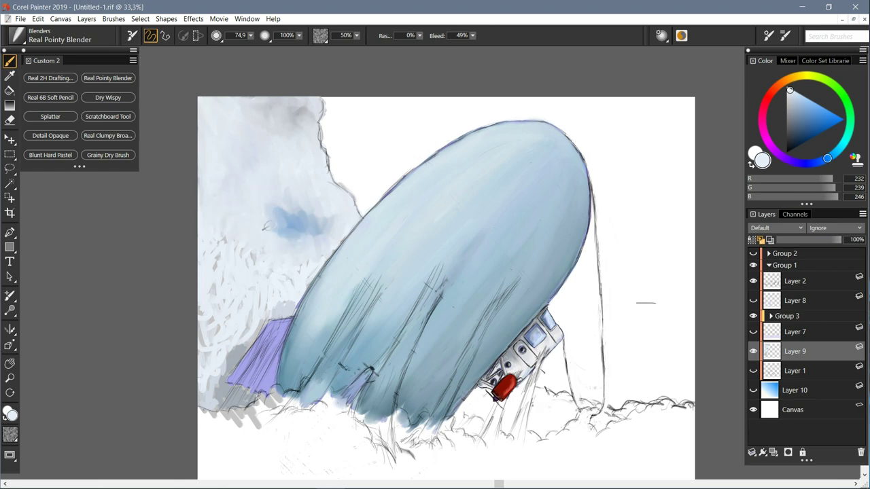
{"action": "left_click_drag", "start_coordinate": [281, 306], "coordinate": [264, 299]}
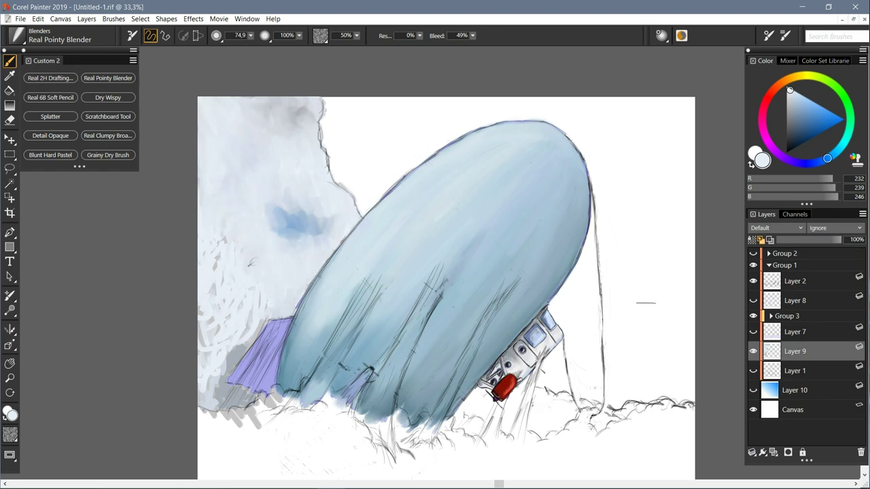
{"action": "mouse_move", "coordinate": [211, 261]}
{"action": "left_mouse_down"}
{"action": "mouse_move", "coordinate": [243, 280]}
{"action": "mouse_move", "coordinate": [258, 293]}
{"action": "mouse_move", "coordinate": [258, 312]}
{"action": "mouse_move", "coordinate": [263, 295]}
{"action": "mouse_move", "coordinate": [212, 276]}
{"action": "mouse_move", "coordinate": [229, 291]}
{"action": "mouse_move", "coordinate": [214, 295]}
{"action": "mouse_move", "coordinate": [195, 322]}
{"action": "mouse_move", "coordinate": [217, 307]}
{"action": "mouse_move", "coordinate": [221, 333]}
{"action": "mouse_move", "coordinate": [197, 339]}
{"action": "mouse_move", "coordinate": [225, 385]}
{"action": "left_mouse_up"}
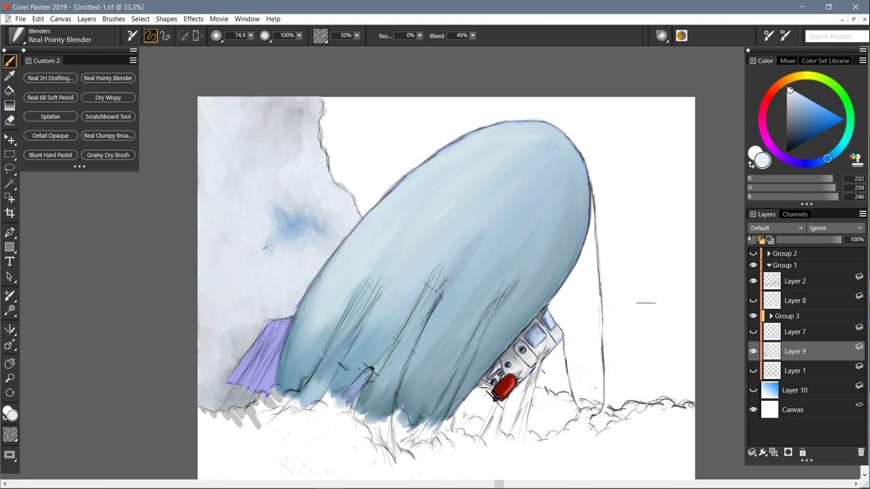
Step: Brush pink (RGB 214, 180, 204) and dark grey (RGB 116, 108, 114) patches above the tail fin with the Grainy Dry Brush and blend them
{"action": "left_click", "coordinate": [50, 78]}
{"action": "left_click", "coordinate": [50, 135]}
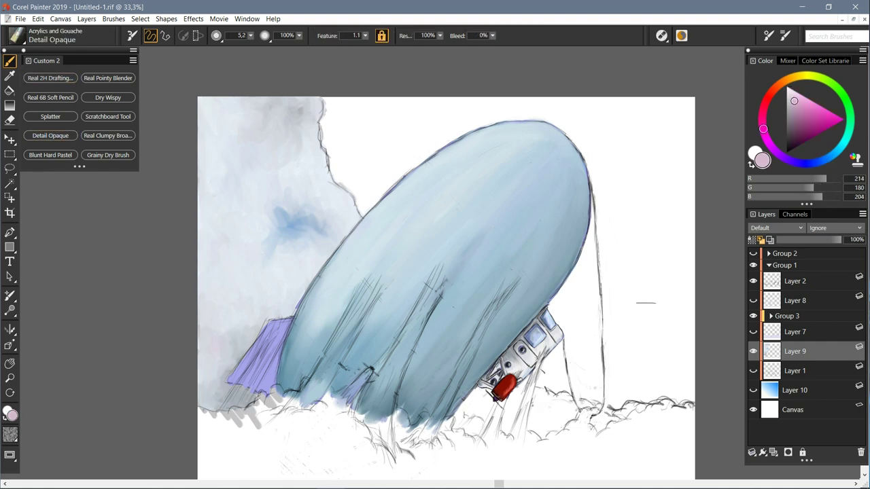
{"action": "left_click", "coordinate": [107, 155]}
{"action": "left_click_drag", "start_coordinate": [218, 339], "coordinate": [207, 355]}
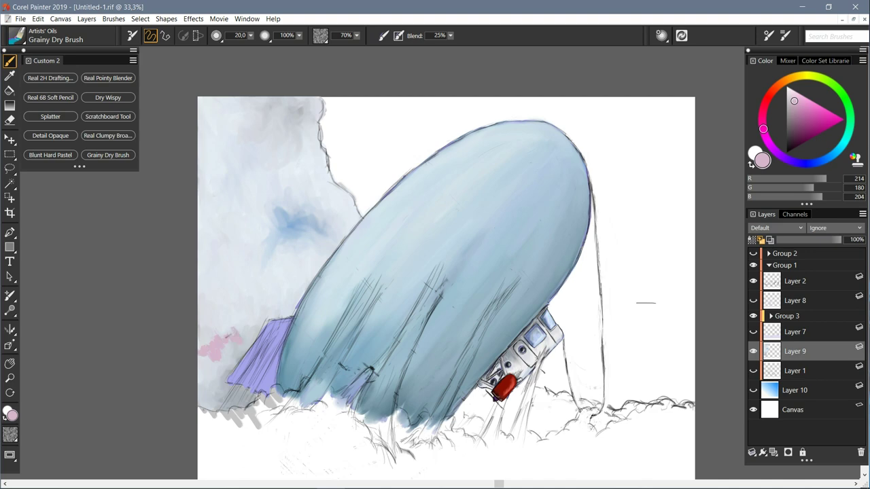
{"action": "left_click", "coordinate": [207, 336], "text": "alt"}
{"action": "left_click_drag", "start_coordinate": [207, 341], "coordinate": [202, 343]}
{"action": "mouse_move", "coordinate": [227, 275]}
{"action": "left_mouse_down"}
{"action": "mouse_move", "coordinate": [232, 284]}
{"action": "mouse_move", "coordinate": [218, 314]}
{"action": "mouse_move", "coordinate": [228, 289]}
{"action": "mouse_move", "coordinate": [224, 302]}
{"action": "mouse_move", "coordinate": [207, 299]}
{"action": "mouse_move", "coordinate": [225, 299]}
{"action": "mouse_move", "coordinate": [237, 333]}
{"action": "mouse_move", "coordinate": [204, 340]}
{"action": "mouse_move", "coordinate": [217, 360]}
{"action": "mouse_move", "coordinate": [218, 318]}
{"action": "mouse_move", "coordinate": [248, 250]}
{"action": "left_mouse_up"}
{"action": "left_click", "coordinate": [108, 78]}
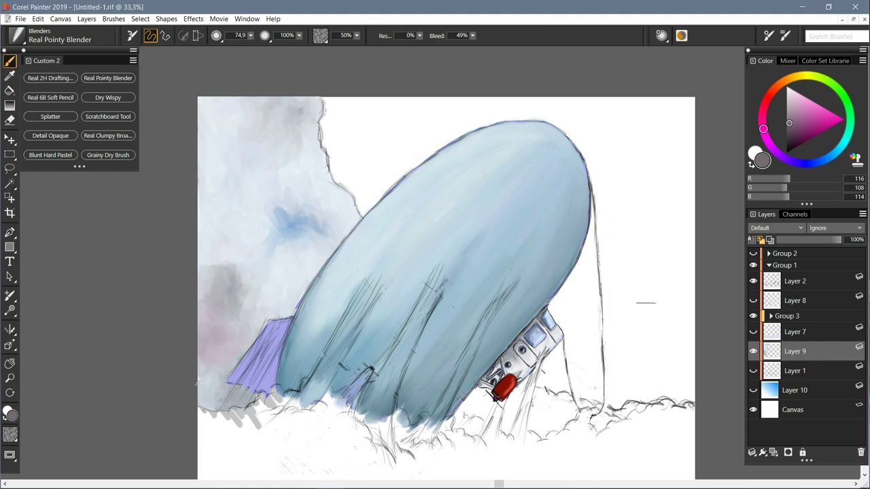
Step: Shade the cloud's upper outer edge grey (RGB 147, 147, 147) with the Grainy Dry Brush and blend it with the Real Pointy Blender
{"action": "left_click", "coordinate": [807, 163]}
{"action": "left_click", "coordinate": [786, 114]}
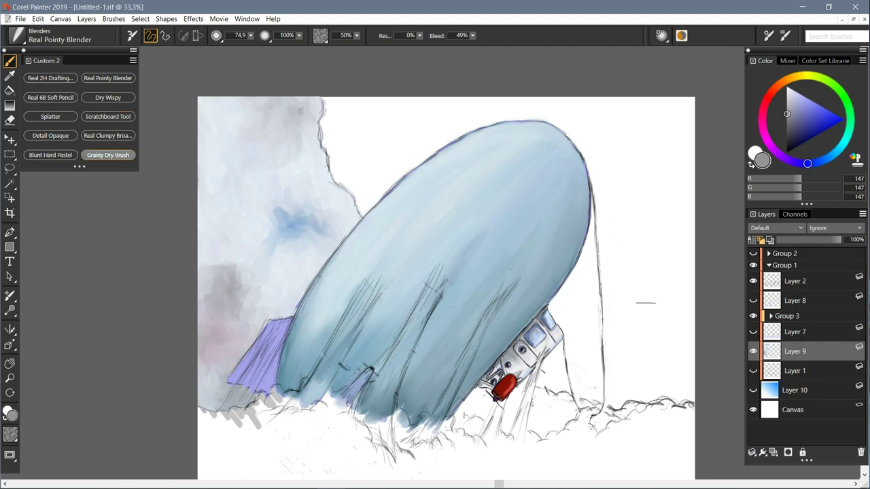
{"action": "left_click", "coordinate": [108, 155]}
{"action": "mouse_move", "coordinate": [219, 121]}
{"action": "left_mouse_down"}
{"action": "mouse_move", "coordinate": [204, 102]}
{"action": "mouse_move", "coordinate": [200, 144]}
{"action": "mouse_move", "coordinate": [219, 167]}
{"action": "mouse_move", "coordinate": [201, 224]}
{"action": "left_mouse_up"}
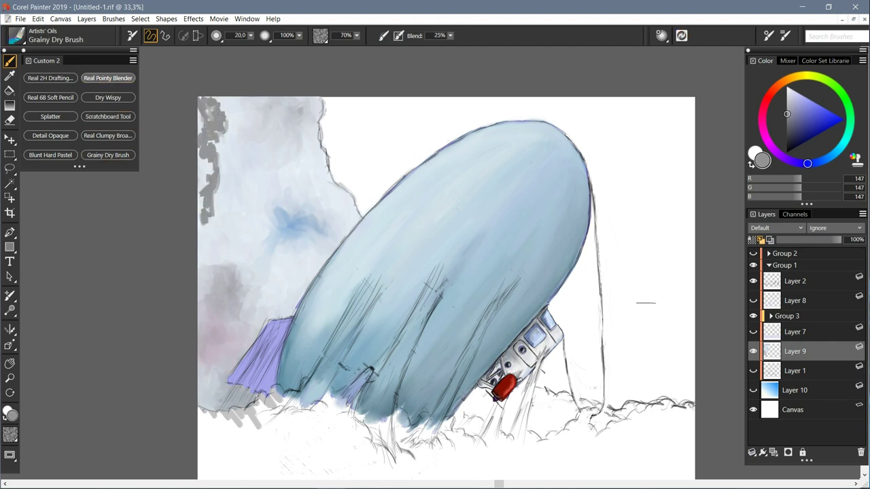
{"action": "left_click", "coordinate": [108, 77]}
{"action": "mouse_move", "coordinate": [223, 116]}
{"action": "left_mouse_down"}
{"action": "mouse_move", "coordinate": [204, 100]}
{"action": "mouse_move", "coordinate": [239, 112]}
{"action": "mouse_move", "coordinate": [234, 140]}
{"action": "mouse_move", "coordinate": [206, 134]}
{"action": "mouse_move", "coordinate": [204, 173]}
{"action": "mouse_move", "coordinate": [214, 197]}
{"action": "mouse_move", "coordinate": [198, 210]}
{"action": "left_mouse_up"}
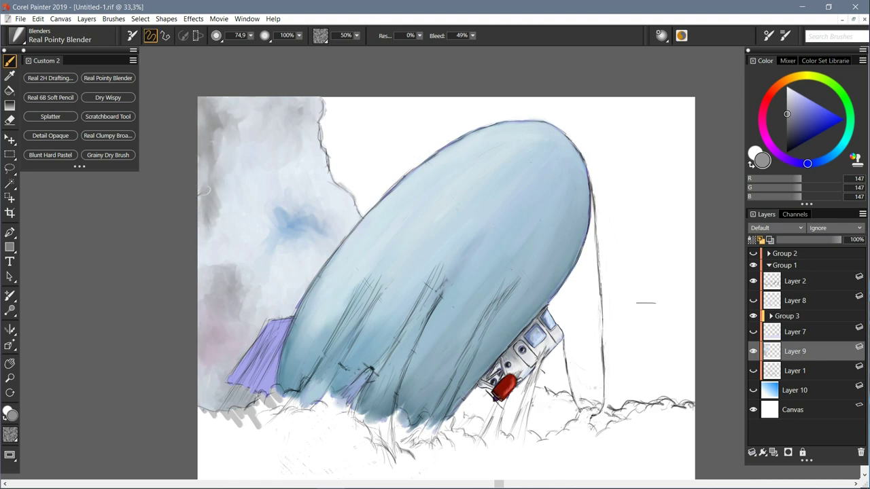
Step: Brush near-white (RGB 253, 253, 253) highlight patches around the blue spot and near the top of the cloud with the Grainy Dry Brush
{"action": "left_click_drag", "start_coordinate": [786, 98], "coordinate": [784, 85]}
{"action": "left_click", "coordinate": [107, 155]}
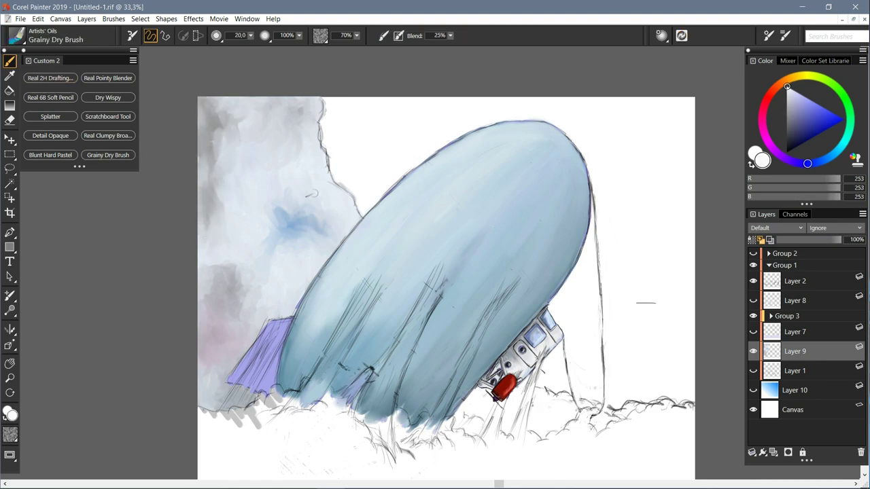
{"action": "mouse_move", "coordinate": [329, 203]}
{"action": "left_mouse_down"}
{"action": "mouse_move", "coordinate": [325, 191]}
{"action": "mouse_move", "coordinate": [261, 195]}
{"action": "mouse_move", "coordinate": [259, 224]}
{"action": "left_mouse_up"}
{"action": "mouse_move", "coordinate": [282, 111]}
{"action": "left_mouse_down"}
{"action": "mouse_move", "coordinate": [274, 126]}
{"action": "mouse_move", "coordinate": [254, 130]}
{"action": "left_mouse_up"}
{"action": "left_click_drag", "start_coordinate": [322, 248], "coordinate": [268, 292]}
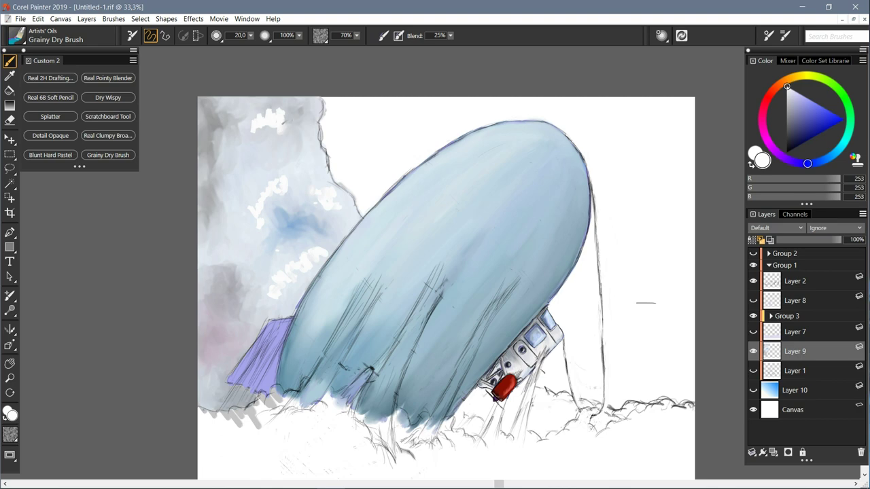
Step: Blend the white highlight patches into the cloud behind the airship with the Real Pointy Blender at size 74.9
{"action": "left_click", "coordinate": [107, 78]}
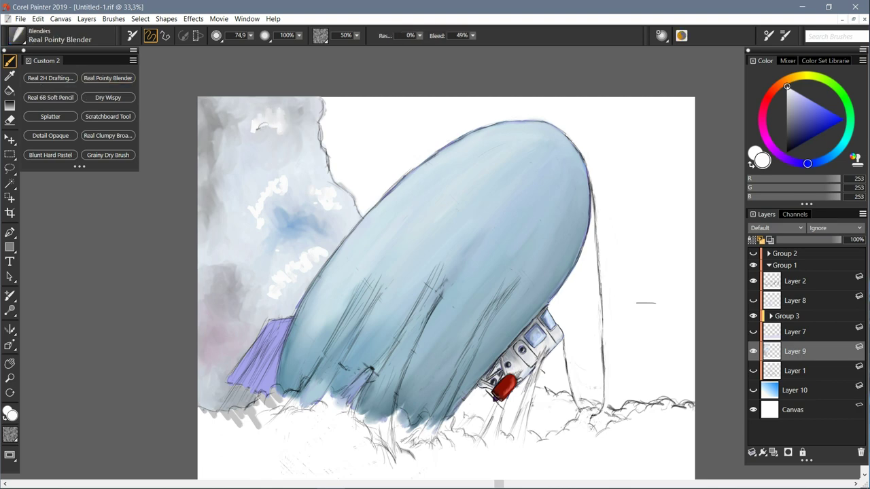
{"action": "left_click_drag", "start_coordinate": [285, 193], "coordinate": [262, 197]}
{"action": "mouse_move", "coordinate": [325, 247]}
{"action": "left_mouse_down"}
{"action": "mouse_move", "coordinate": [300, 269]}
{"action": "mouse_move", "coordinate": [322, 241]}
{"action": "left_mouse_up"}
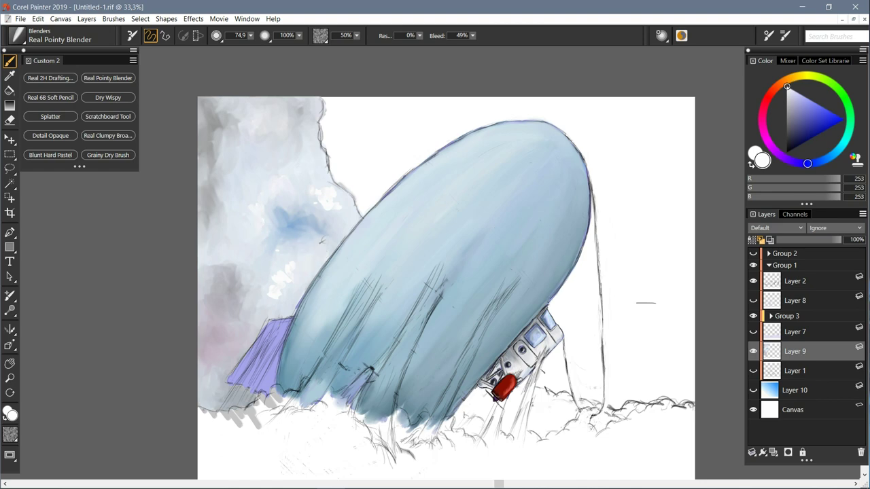
{"action": "left_click_drag", "start_coordinate": [327, 207], "coordinate": [320, 190]}
Step: Draw fine white strokes below the cloud's blue spot with the Real 6B Soft Pencil and soften them with the Real Pointy Blender at size 24
{"action": "left_click", "coordinate": [51, 97]}
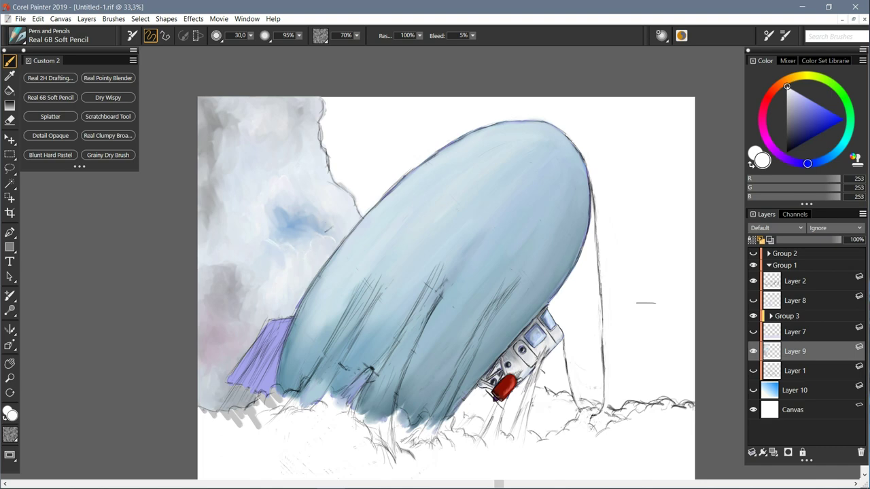
{"action": "left_click", "coordinate": [108, 78]}
{"action": "left_click_drag", "start_coordinate": [251, 36], "coordinate": [246, 64]}
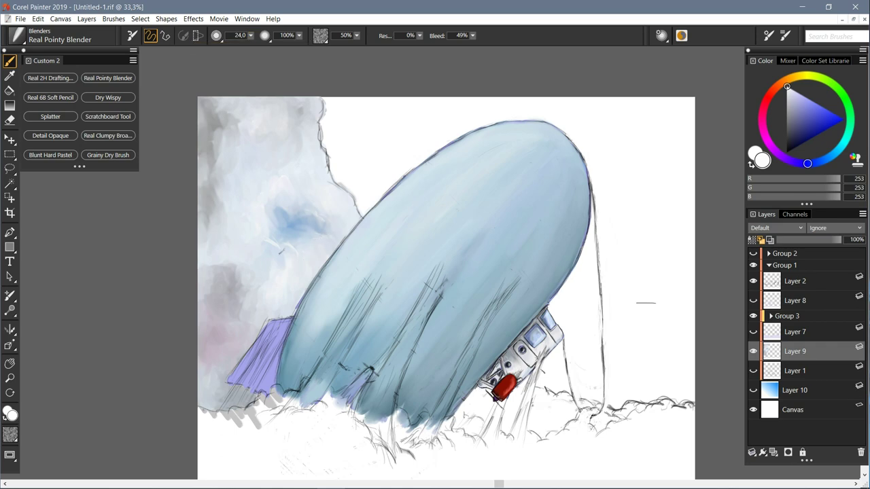
Step: Show Layer 7, hide Group 3 and brush white over the foreground cloud's right part with the Grainy Dry Brush at size 50.4
{"action": "left_click", "coordinate": [752, 331]}
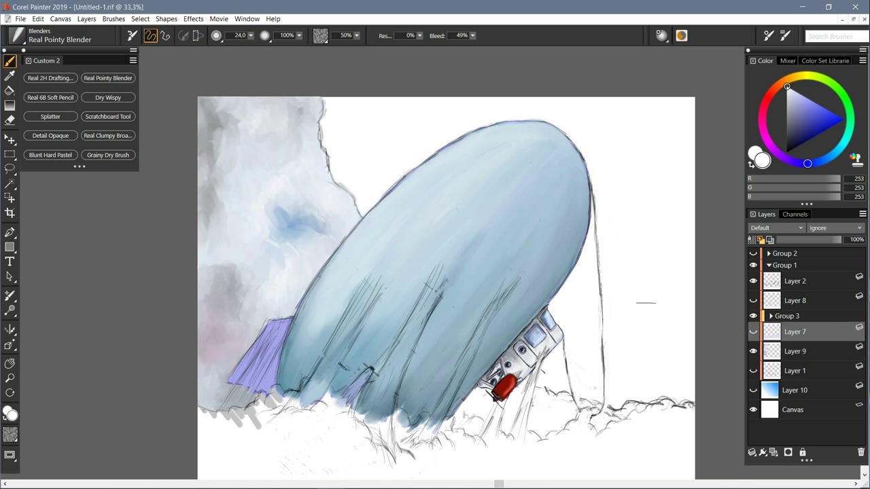
{"action": "left_click", "coordinate": [752, 316]}
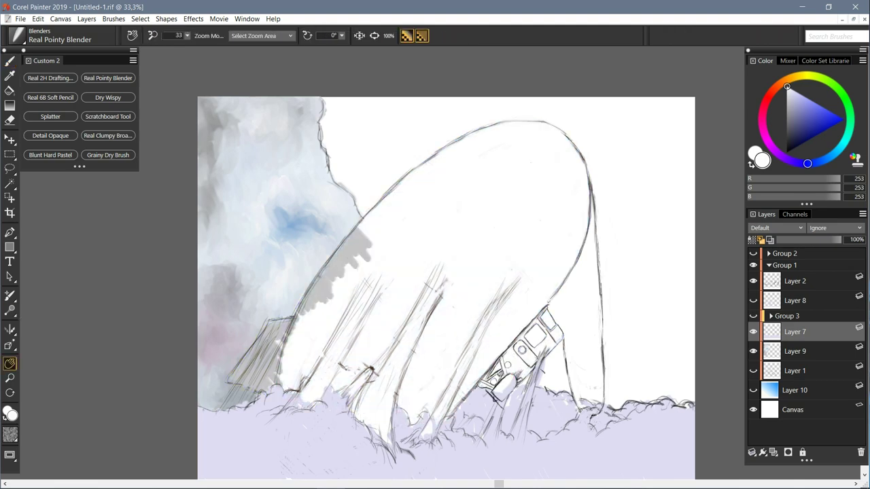
{"action": "left_click_drag", "start_coordinate": [289, 264], "coordinate": [239, 171]}
{"action": "left_click", "coordinate": [108, 154]}
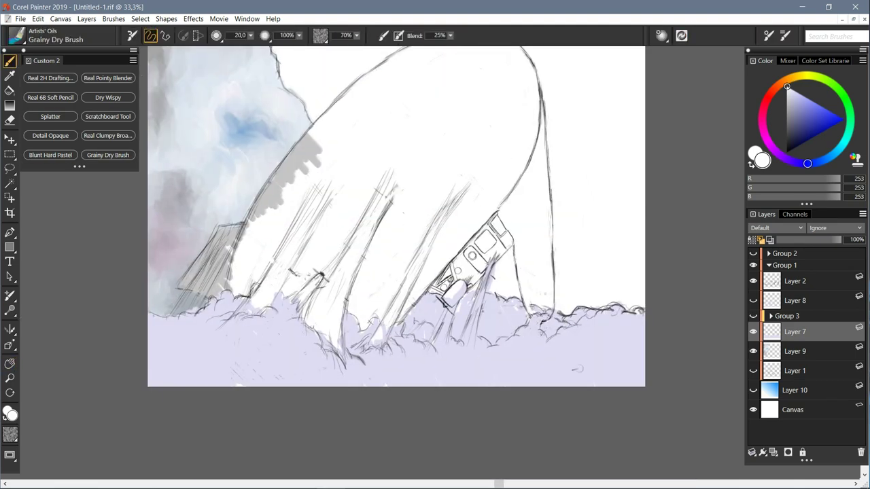
{"action": "left_click_drag", "start_coordinate": [251, 35], "coordinate": [263, 47]}
{"action": "mouse_move", "coordinate": [626, 378]}
{"action": "left_mouse_down"}
{"action": "mouse_move", "coordinate": [640, 378]}
{"action": "mouse_move", "coordinate": [556, 380]}
{"action": "mouse_move", "coordinate": [557, 338]}
{"action": "mouse_move", "coordinate": [601, 319]}
{"action": "mouse_move", "coordinate": [623, 331]}
{"action": "mouse_move", "coordinate": [603, 348]}
{"action": "mouse_move", "coordinate": [616, 347]}
{"action": "left_mouse_up"}
Step: Brush light grey, blue and lavender patches over the foreground cloud to the right of and below the gondola
{"action": "left_click", "coordinate": [788, 98]}
{"action": "mouse_move", "coordinate": [575, 318]}
{"action": "left_mouse_down"}
{"action": "mouse_move", "coordinate": [638, 316]}
{"action": "mouse_move", "coordinate": [590, 355]}
{"action": "left_mouse_up"}
{"action": "left_click_drag", "start_coordinate": [502, 356], "coordinate": [513, 346]}
{"action": "left_click_drag", "start_coordinate": [531, 331], "coordinate": [550, 330]}
{"action": "left_click", "coordinate": [811, 107]}
{"action": "left_click_drag", "start_coordinate": [549, 282], "coordinate": [554, 282]}
{"action": "left_click", "coordinate": [793, 97]}
{"action": "mouse_move", "coordinate": [517, 376]}
{"action": "left_mouse_down"}
{"action": "mouse_move", "coordinate": [547, 372]}
{"action": "mouse_move", "coordinate": [483, 350]}
{"action": "mouse_move", "coordinate": [457, 378]}
{"action": "left_mouse_up"}
Step: Paint the cloud shadow beneath the gondola with grey, dark violet and lavender strokes
{"action": "mouse_move", "coordinate": [542, 312]}
{"action": "left_mouse_down"}
{"action": "mouse_move", "coordinate": [499, 309]}
{"action": "mouse_move", "coordinate": [519, 317]}
{"action": "mouse_move", "coordinate": [454, 307]}
{"action": "mouse_move", "coordinate": [483, 323]}
{"action": "mouse_move", "coordinate": [449, 332]}
{"action": "mouse_move", "coordinate": [409, 323]}
{"action": "mouse_move", "coordinate": [410, 334]}
{"action": "left_mouse_up"}
{"action": "left_click", "coordinate": [790, 111]}
{"action": "left_click", "coordinate": [486, 324], "text": "alt"}
{"action": "left_click", "coordinate": [796, 128]}
{"action": "left_click", "coordinate": [794, 100]}
{"action": "left_click", "coordinate": [426, 259]}
{"action": "mouse_move", "coordinate": [429, 305]}
{"action": "left_mouse_down"}
{"action": "mouse_move", "coordinate": [454, 315]}
{"action": "mouse_move", "coordinate": [415, 315]}
{"action": "left_mouse_up"}
Step: Add light grey (RGB 228, 229, 234) patches on the shadow beneath the gondola
{"action": "left_click", "coordinate": [788, 92]}
{"action": "left_click_drag", "start_coordinate": [491, 310], "coordinate": [468, 309]}
{"action": "left_click_drag", "start_coordinate": [507, 314], "coordinate": [507, 321]}
{"action": "left_click", "coordinate": [430, 305]}
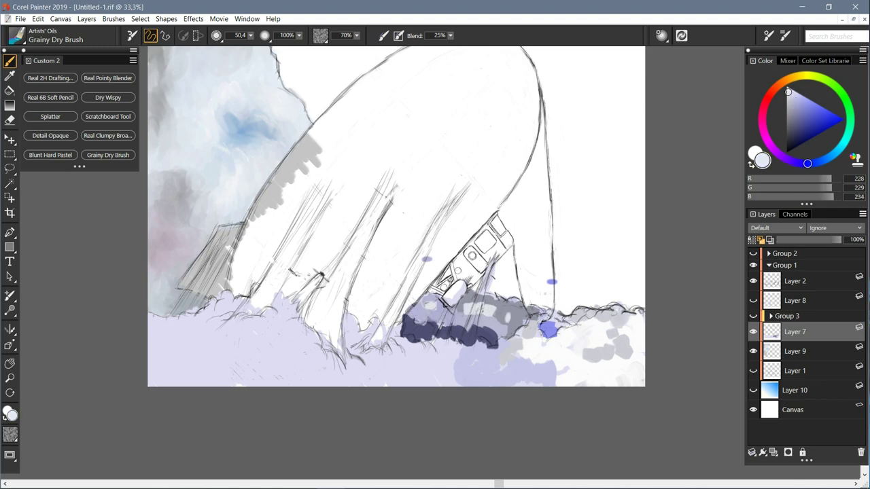
Step: Brush pale lavender (RGB 236, 237, 248) and grey patches on the cloud under the airship's lower end and erase the stray dabs
{"action": "left_click", "coordinate": [790, 88]}
{"action": "mouse_move", "coordinate": [443, 349]}
{"action": "left_mouse_down"}
{"action": "mouse_move", "coordinate": [422, 340]}
{"action": "mouse_move", "coordinate": [368, 353]}
{"action": "mouse_move", "coordinate": [350, 323]}
{"action": "mouse_move", "coordinate": [338, 340]}
{"action": "left_mouse_up"}
{"action": "left_click", "coordinate": [790, 104]}
{"action": "left_click", "coordinate": [339, 294]}
{"action": "left_click_drag", "start_coordinate": [336, 334], "coordinate": [322, 335]}
{"action": "key", "text": "n"}
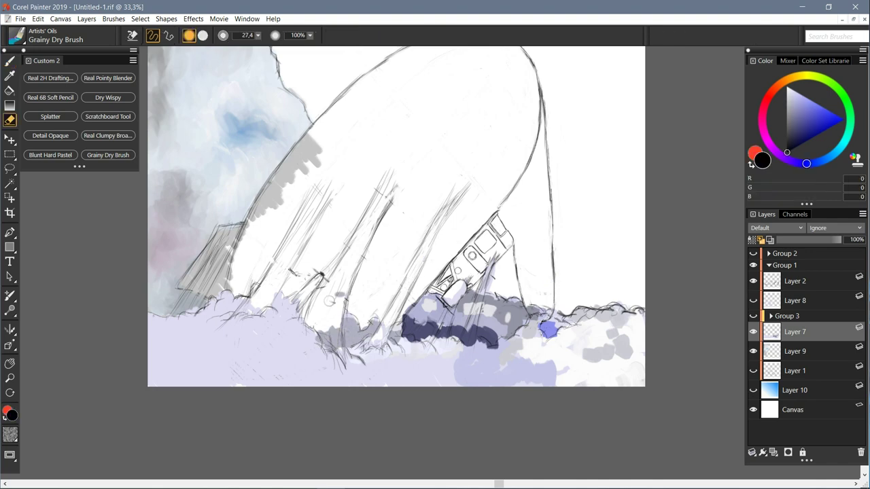
{"action": "key", "text": "b"}
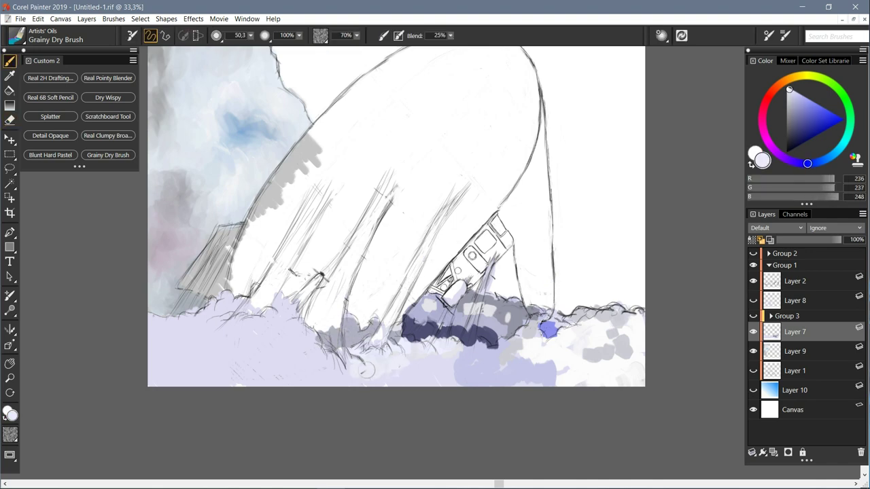
Step: Brush grey-violet and pink (RGB 234, 192, 240) patches over the foreground cloud and erase the stray pink dabs
{"action": "left_click", "coordinate": [795, 105]}
{"action": "left_click_drag", "start_coordinate": [442, 369], "coordinate": [387, 381]}
{"action": "left_click", "coordinate": [770, 145]}
{"action": "left_click", "coordinate": [797, 96]}
{"action": "left_click_drag", "start_coordinate": [419, 332], "coordinate": [409, 333]}
{"action": "left_click_drag", "start_coordinate": [310, 368], "coordinate": [224, 333]}
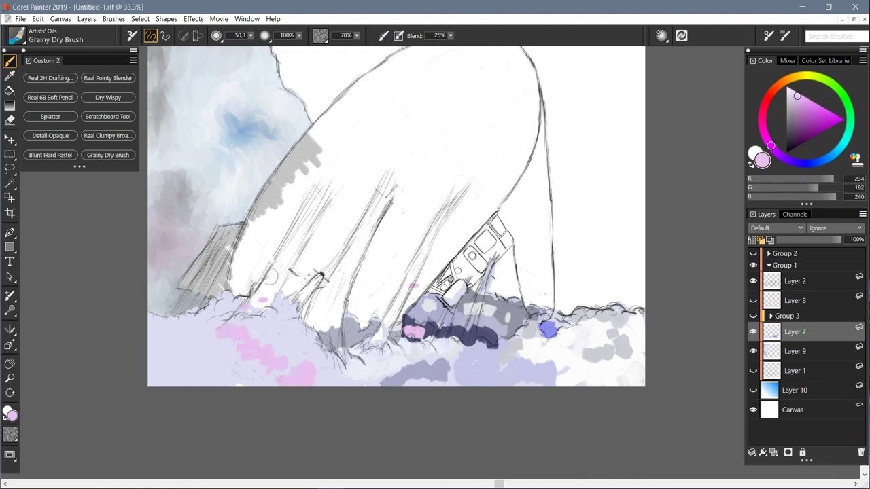
{"action": "key", "text": "n"}
{"action": "key", "text": "b"}
Step: Brush violet patches along the left and middle of the foreground cloud below the airship
{"action": "left_click", "coordinate": [796, 163]}
{"action": "left_click", "coordinate": [803, 111]}
{"action": "left_click_drag", "start_coordinate": [277, 315], "coordinate": [299, 328]}
{"action": "left_click_drag", "start_coordinate": [259, 381], "coordinate": [275, 383]}
{"action": "left_click_drag", "start_coordinate": [338, 383], "coordinate": [358, 384]}
{"action": "left_click_drag", "start_coordinate": [379, 375], "coordinate": [386, 370]}
{"action": "mouse_move", "coordinate": [315, 382]}
{"action": "left_mouse_down"}
{"action": "mouse_move", "coordinate": [395, 350]}
{"action": "mouse_move", "coordinate": [446, 347]}
{"action": "left_mouse_up"}
Step: Fill the foreground cloud's left part with pale lavender and near-white (RGB 247, 246, 252) patches
{"action": "left_click", "coordinate": [792, 94]}
{"action": "mouse_move", "coordinate": [303, 350]}
{"action": "left_mouse_down"}
{"action": "mouse_move", "coordinate": [235, 313]}
{"action": "mouse_move", "coordinate": [151, 327]}
{"action": "mouse_move", "coordinate": [250, 332]}
{"action": "mouse_move", "coordinate": [184, 340]}
{"action": "mouse_move", "coordinate": [236, 384]}
{"action": "left_mouse_up"}
{"action": "left_click", "coordinate": [788, 88]}
{"action": "mouse_move", "coordinate": [206, 355]}
{"action": "left_mouse_down"}
{"action": "mouse_move", "coordinate": [197, 379]}
{"action": "mouse_move", "coordinate": [165, 372]}
{"action": "mouse_move", "coordinate": [156, 380]}
{"action": "left_mouse_up"}
{"action": "mouse_move", "coordinate": [205, 380]}
{"action": "left_mouse_down"}
{"action": "mouse_move", "coordinate": [244, 326]}
{"action": "mouse_move", "coordinate": [272, 377]}
{"action": "mouse_move", "coordinate": [248, 360]}
{"action": "left_mouse_up"}
Step: Blend the colour patches of the foreground cloud with the Real Pointy Blender at size 114.4
{"action": "left_click", "coordinate": [107, 78]}
{"action": "left_click", "coordinate": [250, 34]}
{"action": "left_click_drag", "start_coordinate": [249, 47], "coordinate": [258, 46]}
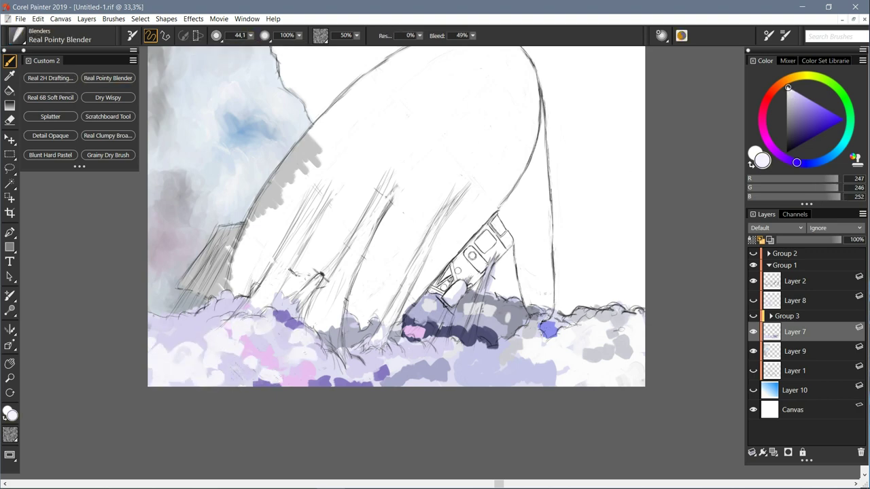
{"action": "left_click", "coordinate": [250, 35]}
{"action": "left_click", "coordinate": [271, 47]}
{"action": "mouse_move", "coordinate": [616, 324]}
{"action": "left_mouse_down"}
{"action": "mouse_move", "coordinate": [638, 334]}
{"action": "mouse_move", "coordinate": [557, 334]}
{"action": "mouse_move", "coordinate": [584, 381]}
{"action": "mouse_move", "coordinate": [540, 366]}
{"action": "mouse_move", "coordinate": [510, 381]}
{"action": "mouse_move", "coordinate": [487, 345]}
{"action": "mouse_move", "coordinate": [452, 381]}
{"action": "mouse_move", "coordinate": [418, 382]}
{"action": "mouse_move", "coordinate": [429, 360]}
{"action": "mouse_move", "coordinate": [399, 343]}
{"action": "mouse_move", "coordinate": [381, 374]}
{"action": "mouse_move", "coordinate": [355, 379]}
{"action": "mouse_move", "coordinate": [309, 378]}
{"action": "mouse_move", "coordinate": [309, 356]}
{"action": "left_mouse_up"}
{"action": "mouse_move", "coordinate": [354, 332]}
{"action": "left_mouse_down"}
{"action": "mouse_move", "coordinate": [380, 368]}
{"action": "mouse_move", "coordinate": [336, 373]}
{"action": "mouse_move", "coordinate": [304, 346]}
{"action": "mouse_move", "coordinate": [270, 377]}
{"action": "mouse_move", "coordinate": [280, 320]}
{"action": "mouse_move", "coordinate": [263, 332]}
{"action": "mouse_move", "coordinate": [234, 330]}
{"action": "mouse_move", "coordinate": [212, 347]}
{"action": "mouse_move", "coordinate": [158, 353]}
{"action": "mouse_move", "coordinate": [221, 377]}
{"action": "mouse_move", "coordinate": [166, 381]}
{"action": "mouse_move", "coordinate": [299, 350]}
{"action": "left_mouse_up"}
Step: Erase the sketched outlines along the foreground cloud on Layer 2 with the eraser at size 63.9
{"action": "left_click", "coordinate": [795, 281]}
{"action": "key", "text": "n"}
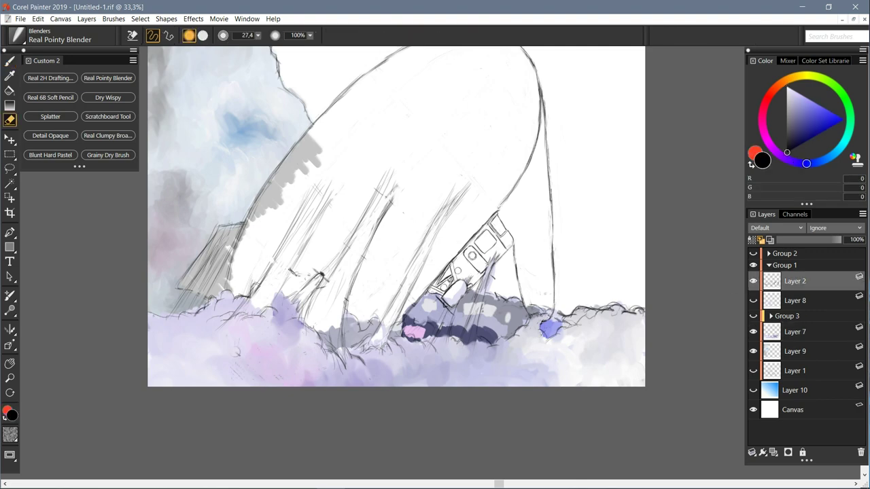
{"action": "left_click_drag", "start_coordinate": [257, 35], "coordinate": [266, 36]}
{"action": "mouse_move", "coordinate": [158, 317]}
{"action": "left_mouse_down"}
{"action": "mouse_move", "coordinate": [220, 303]}
{"action": "mouse_move", "coordinate": [261, 314]}
{"action": "mouse_move", "coordinate": [345, 363]}
{"action": "mouse_move", "coordinate": [425, 343]}
{"action": "mouse_move", "coordinate": [649, 320]}
{"action": "mouse_move", "coordinate": [474, 292]}
{"action": "left_mouse_up"}
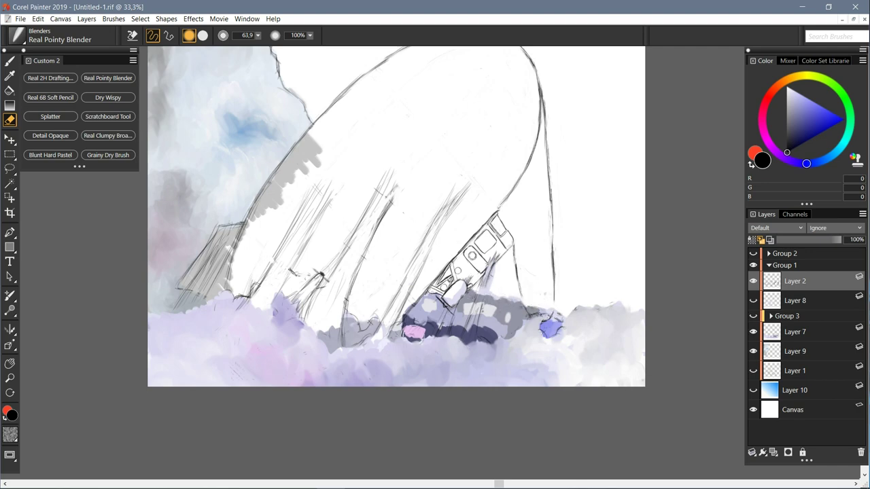
{"action": "key", "text": "b"}
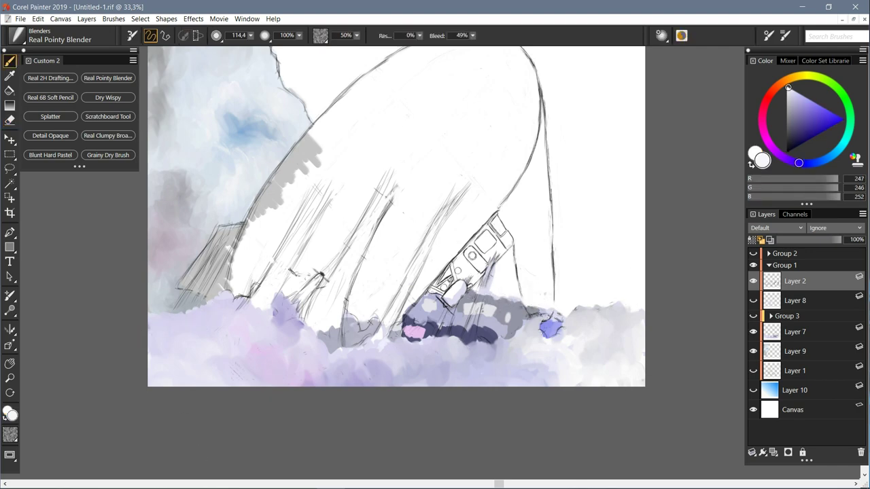
Step: Extend the cloud's right edge on Layer 7 in grey (RGB 214, 214, 214) with the Grainy Dry Brush and erase the leftover sketch line on Layer 2
{"action": "left_click", "coordinate": [635, 310], "text": "alt"}
{"action": "left_click", "coordinate": [795, 331]}
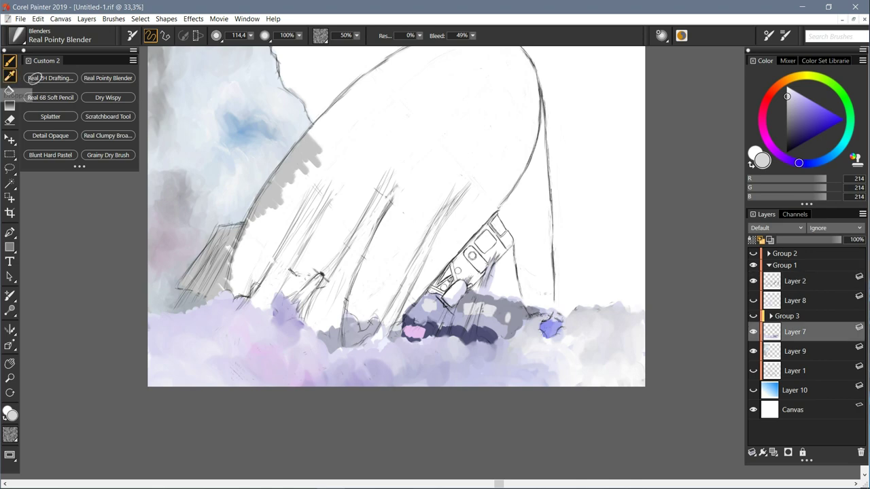
{"action": "left_click", "coordinate": [107, 155]}
{"action": "left_click_drag", "start_coordinate": [639, 303], "coordinate": [640, 301]}
{"action": "left_click", "coordinate": [795, 281]}
{"action": "key", "text": "n"}
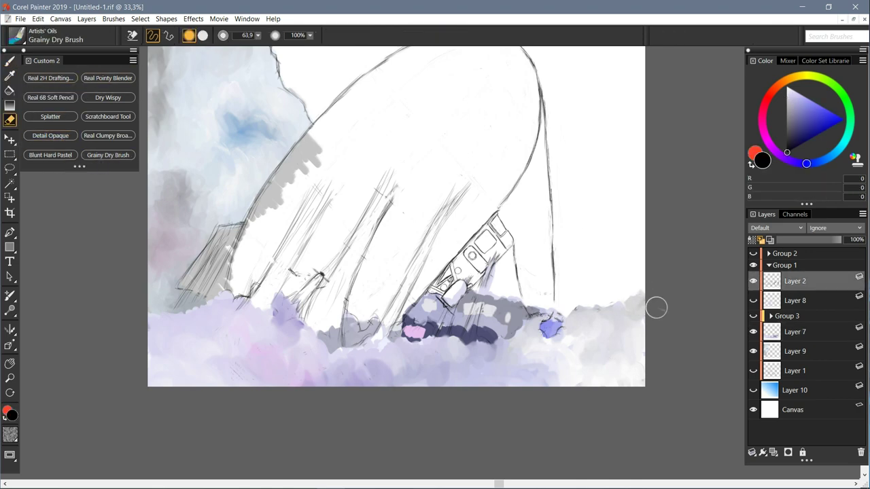
{"action": "key", "text": "b"}
Step: Build the cloud at the picture's right edge higher with more grey strokes on Layer 7
{"action": "left_click", "coordinate": [794, 331]}
{"action": "left_click", "coordinate": [440, 178]}
{"action": "mouse_move", "coordinate": [641, 287]}
{"action": "left_mouse_down"}
{"action": "mouse_move", "coordinate": [618, 308]}
{"action": "mouse_move", "coordinate": [617, 240]}
{"action": "mouse_move", "coordinate": [592, 302]}
{"action": "left_mouse_up"}
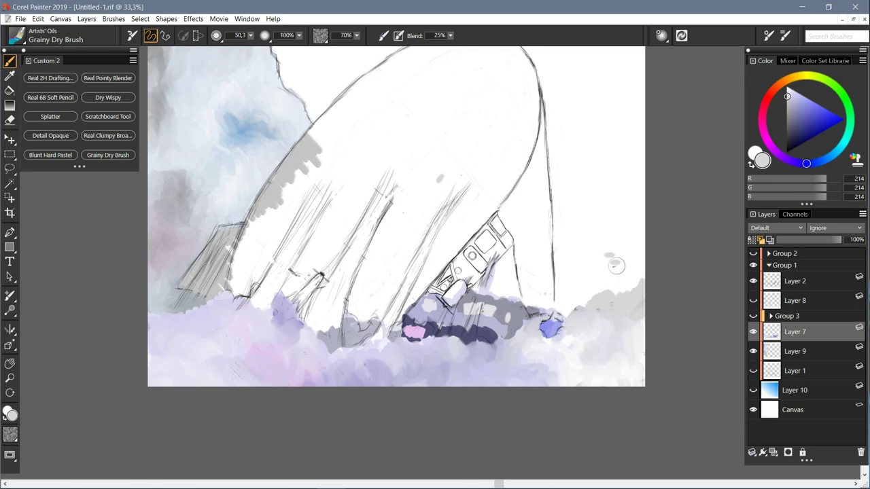
{"action": "left_click", "coordinate": [613, 257]}
Step: Erase the stray grey dabs above the clouds and the loose sketch marks on Layer 2 over the airship
{"action": "key", "text": "n"}
{"action": "left_click", "coordinate": [612, 252]}
{"action": "left_click", "coordinate": [437, 177]}
{"action": "left_click", "coordinate": [794, 281]}
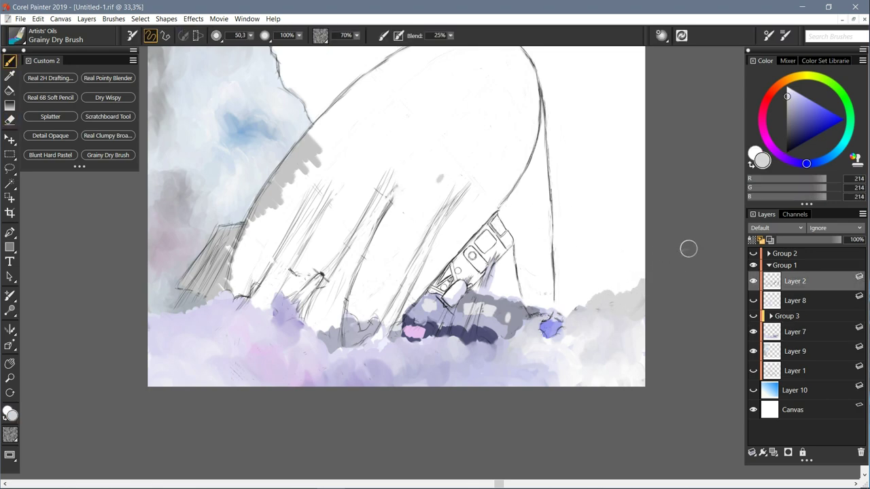
{"action": "left_click_drag", "start_coordinate": [396, 171], "coordinate": [389, 191]}
{"action": "left_click", "coordinate": [445, 180]}
{"action": "left_click", "coordinate": [795, 332]}
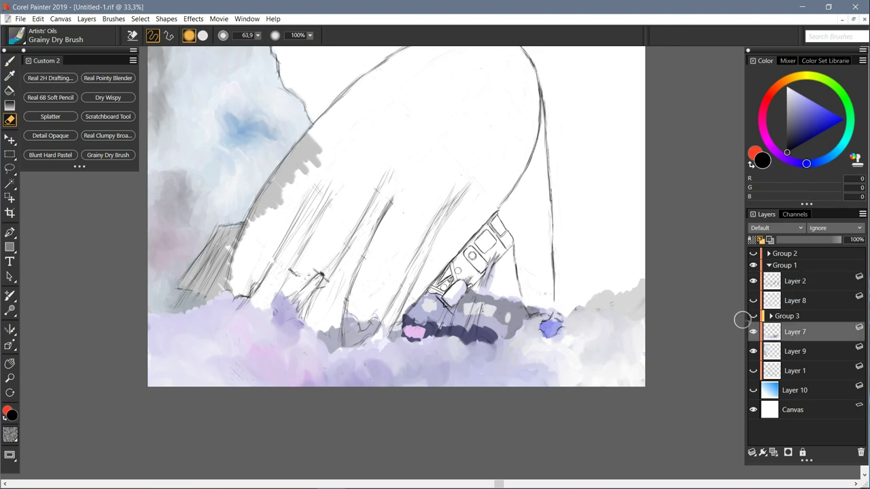
Step: Brush grey strokes over the gondola's shadow and near-white (RGB 250, 250, 255) highlights along the foreground cloud's edges and body
{"action": "key", "text": "b"}
{"action": "left_click_drag", "start_coordinate": [511, 331], "coordinate": [479, 299]}
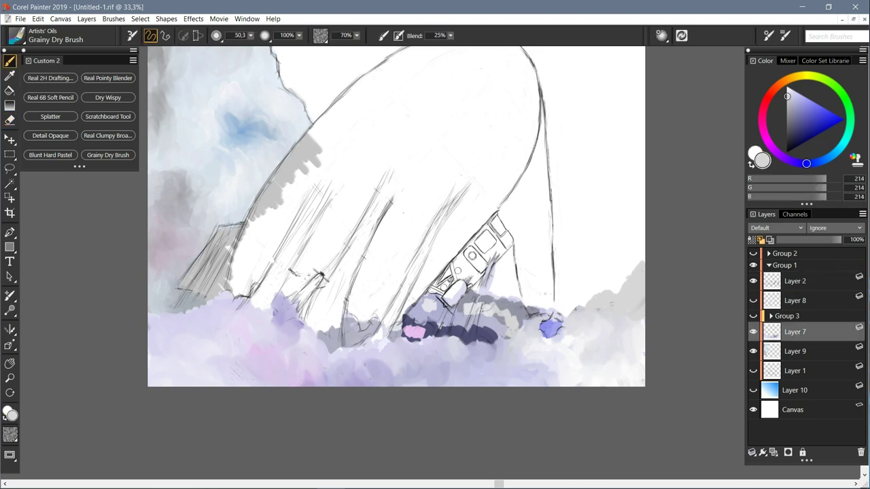
{"action": "mouse_move", "coordinate": [185, 308]}
{"action": "left_mouse_down"}
{"action": "mouse_move", "coordinate": [152, 301]}
{"action": "mouse_move", "coordinate": [191, 326]}
{"action": "mouse_move", "coordinate": [211, 256]}
{"action": "mouse_move", "coordinate": [182, 310]}
{"action": "mouse_move", "coordinate": [154, 300]}
{"action": "mouse_move", "coordinate": [199, 308]}
{"action": "left_mouse_up"}
{"action": "left_click", "coordinate": [317, 272], "text": "alt"}
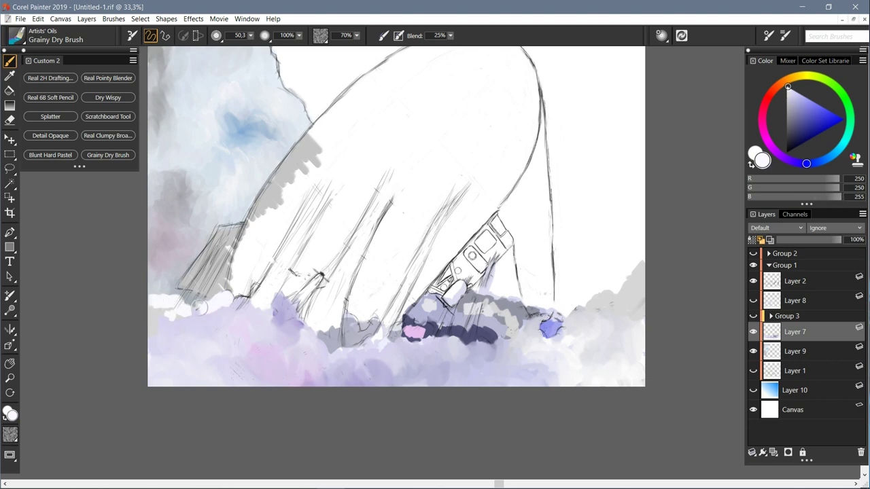
{"action": "left_click_drag", "start_coordinate": [283, 307], "coordinate": [321, 352]}
{"action": "mouse_move", "coordinate": [225, 357]}
{"action": "left_mouse_down"}
{"action": "mouse_move", "coordinate": [206, 339]}
{"action": "mouse_move", "coordinate": [188, 341]}
{"action": "mouse_move", "coordinate": [221, 350]}
{"action": "mouse_move", "coordinate": [220, 377]}
{"action": "left_mouse_up"}
{"action": "left_click_drag", "start_coordinate": [632, 292], "coordinate": [628, 327]}
{"action": "mouse_move", "coordinate": [520, 318]}
{"action": "left_mouse_down"}
{"action": "mouse_move", "coordinate": [467, 306]}
{"action": "mouse_move", "coordinate": [435, 310]}
{"action": "left_mouse_up"}
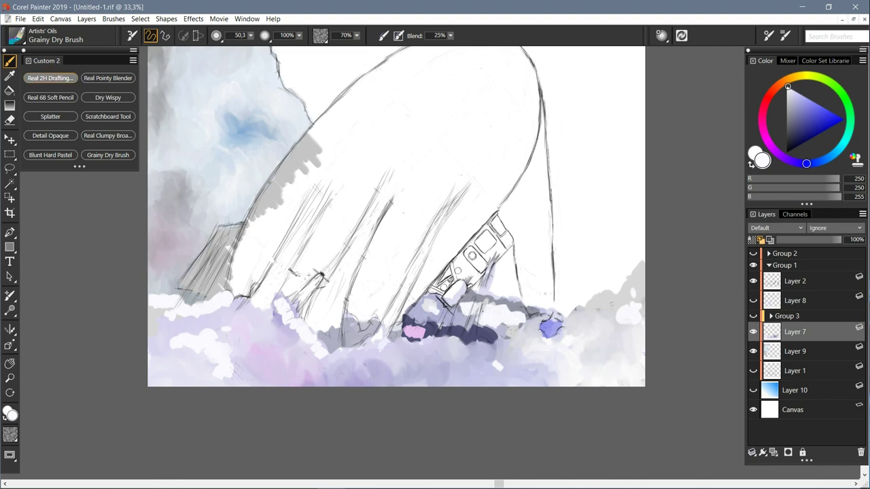
Step: Blend the new highlights and the dark shadow under the gondola with the Real Pointy Blender at size 114.4
{"action": "left_click", "coordinate": [107, 78]}
{"action": "mouse_move", "coordinate": [235, 298]}
{"action": "left_mouse_down"}
{"action": "mouse_move", "coordinate": [178, 313]}
{"action": "mouse_move", "coordinate": [226, 372]}
{"action": "mouse_move", "coordinate": [175, 347]}
{"action": "left_mouse_up"}
{"action": "left_click_drag", "start_coordinate": [635, 309], "coordinate": [605, 347]}
{"action": "mouse_move", "coordinate": [522, 315]}
{"action": "left_mouse_down"}
{"action": "mouse_move", "coordinate": [508, 309]}
{"action": "mouse_move", "coordinate": [478, 330]}
{"action": "mouse_move", "coordinate": [501, 333]}
{"action": "mouse_move", "coordinate": [439, 326]}
{"action": "mouse_move", "coordinate": [435, 306]}
{"action": "mouse_move", "coordinate": [462, 326]}
{"action": "mouse_move", "coordinate": [411, 340]}
{"action": "left_mouse_up"}
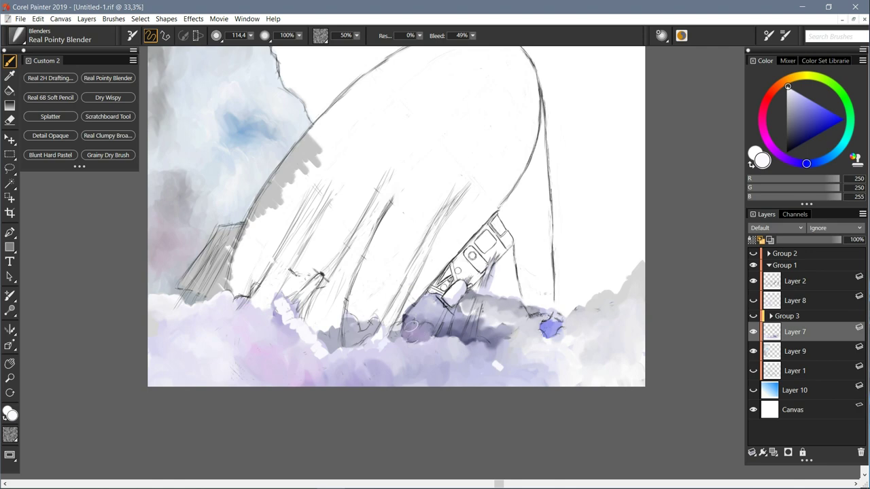
Step: Brush saturated blue (RGB 80, 80, 226) patches into the cloud under the airship and at the lower right corner with the Grainy Dry Brush
{"action": "left_click", "coordinate": [801, 104]}
{"action": "left_click", "coordinate": [108, 154]}
{"action": "left_click", "coordinate": [819, 112]}
{"action": "left_click", "coordinate": [409, 282]}
{"action": "left_click", "coordinate": [415, 292]}
{"action": "mouse_move", "coordinate": [425, 332]}
{"action": "left_mouse_down"}
{"action": "mouse_move", "coordinate": [408, 335]}
{"action": "mouse_move", "coordinate": [410, 321]}
{"action": "mouse_move", "coordinate": [406, 331]}
{"action": "left_mouse_up"}
{"action": "key", "text": "ctrl+z"}
{"action": "key", "text": "ctrl+z"}
{"action": "key", "text": "ctrl+z"}
{"action": "left_click_drag", "start_coordinate": [361, 332], "coordinate": [348, 339]}
{"action": "left_click_drag", "start_coordinate": [278, 309], "coordinate": [285, 313]}
{"action": "mouse_move", "coordinate": [636, 361]}
{"action": "left_mouse_down"}
{"action": "mouse_move", "coordinate": [635, 373]}
{"action": "mouse_move", "coordinate": [617, 388]}
{"action": "mouse_move", "coordinate": [611, 382]}
{"action": "left_mouse_up"}
Step: Blend the blue patches and the surrounding shadows into the foreground cloud with the Real Pointy Blender
{"action": "left_click", "coordinate": [108, 77]}
{"action": "left_click_drag", "start_coordinate": [470, 326], "coordinate": [509, 329]}
{"action": "left_click_drag", "start_coordinate": [502, 363], "coordinate": [484, 372]}
{"action": "mouse_move", "coordinate": [438, 340]}
{"action": "left_mouse_down"}
{"action": "mouse_move", "coordinate": [408, 327]}
{"action": "mouse_move", "coordinate": [343, 340]}
{"action": "left_mouse_up"}
{"action": "left_click_drag", "start_coordinate": [343, 340], "coordinate": [333, 343]}
{"action": "left_click_drag", "start_coordinate": [293, 306], "coordinate": [279, 319]}
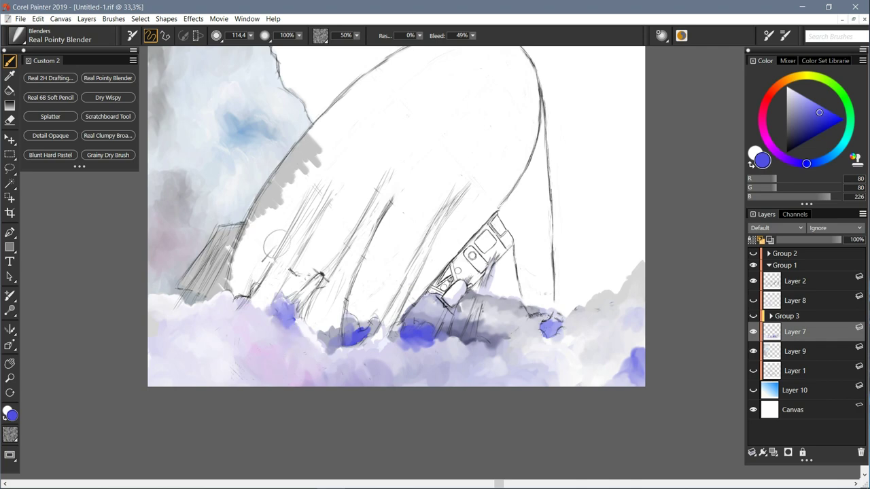
Step: Choose the Spongy Particles brush from the Dynamic Speckles category and set the colour to white (RGB 255, 255, 255)
{"action": "key", "text": "ctrl+minus"}
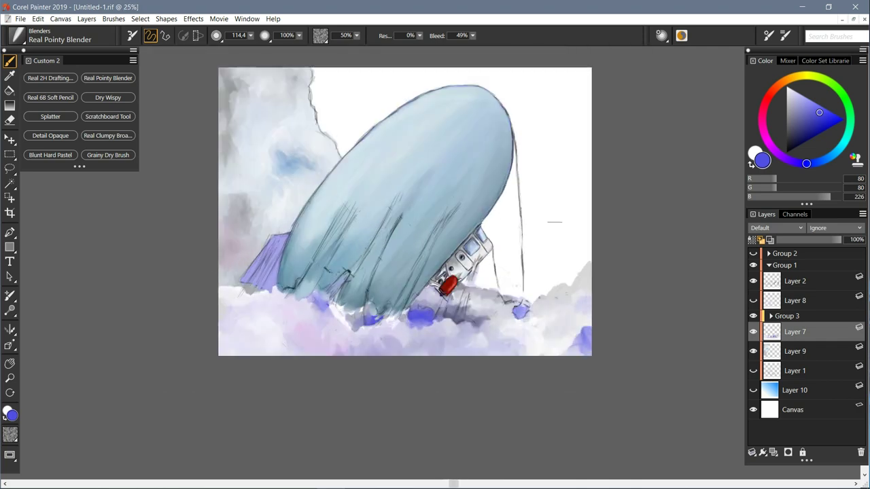
{"action": "left_click", "coordinate": [17, 36]}
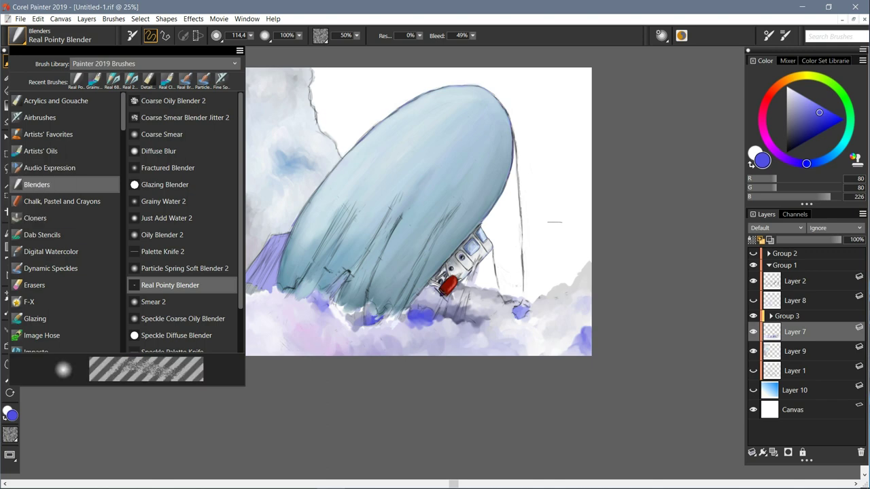
{"action": "left_click", "coordinate": [51, 268]}
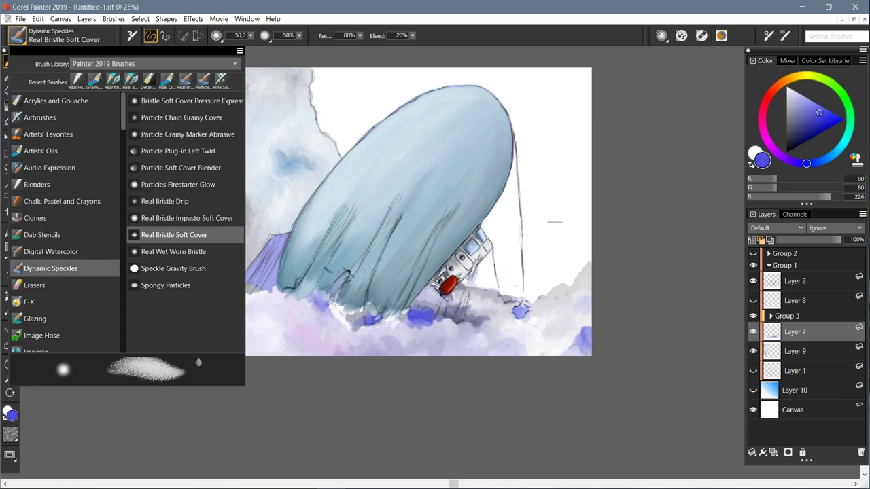
{"action": "left_click", "coordinate": [166, 285]}
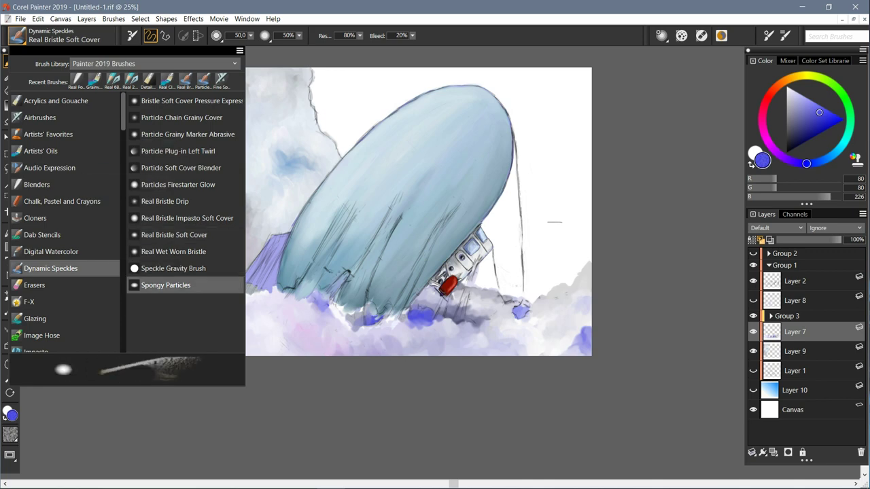
{"action": "left_click", "coordinate": [787, 86]}
{"action": "key", "text": "ctrl+plus"}
{"action": "key", "text": "ctrl+plus"}
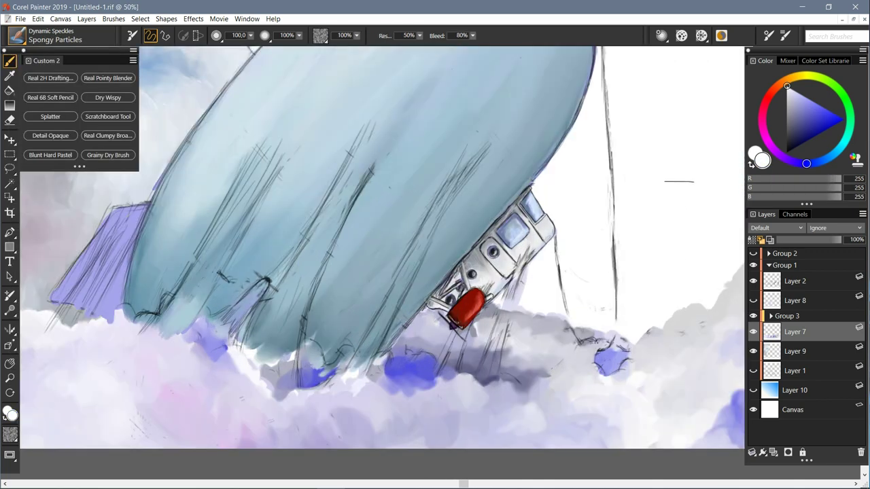
Step: Delete Layer 8 and add a new layer directly above Group 3
{"action": "left_click", "coordinate": [795, 300]}
{"action": "left_click", "coordinate": [753, 300]}
{"action": "left_click", "coordinate": [753, 300]}
{"action": "key", "text": "Delete"}
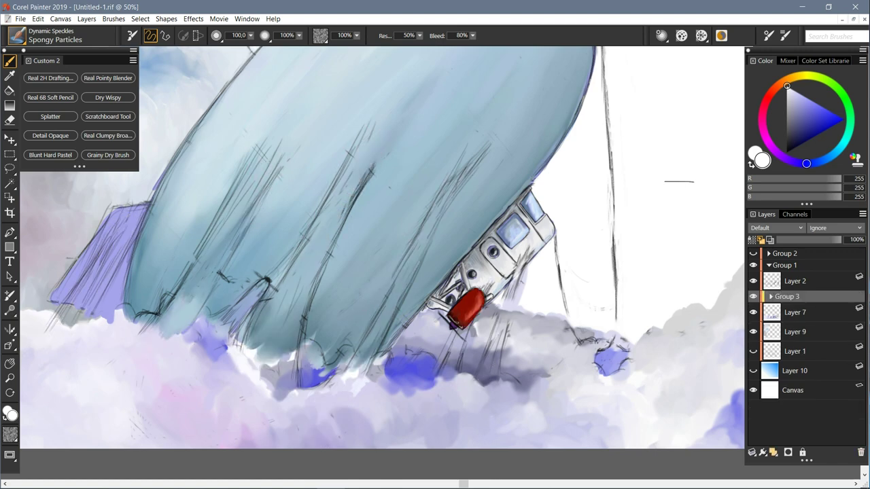
{"action": "key", "text": "ctrl+shift+n"}
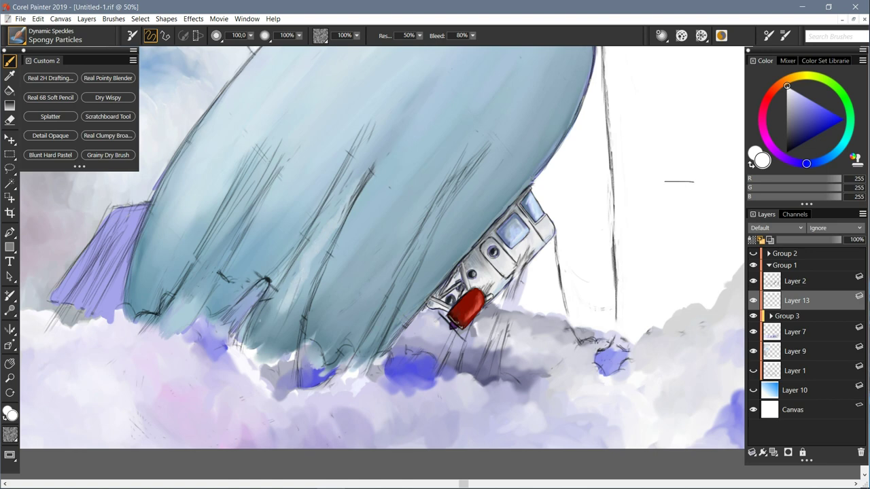
Step: Choose the Particle Chain Grainy Cover brush from Dynamic Speckles, try a white streak down the hull and undo it
{"action": "left_click", "coordinate": [17, 35]}
{"action": "left_click", "coordinate": [183, 61]}
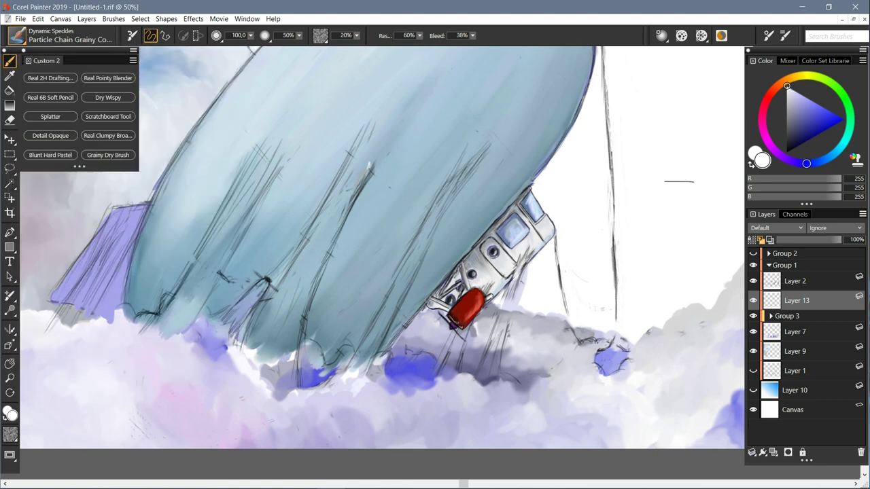
{"action": "left_click_drag", "start_coordinate": [285, 296], "coordinate": [263, 348]}
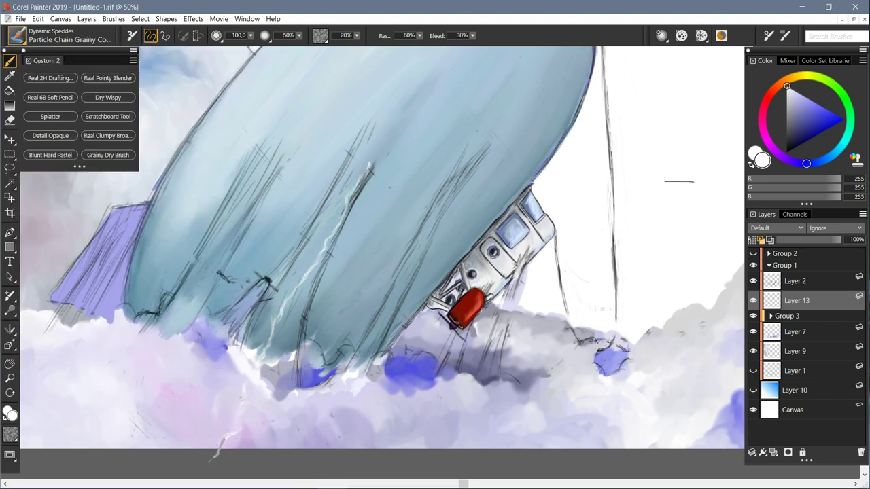
{"action": "key", "text": "ctrl+z"}
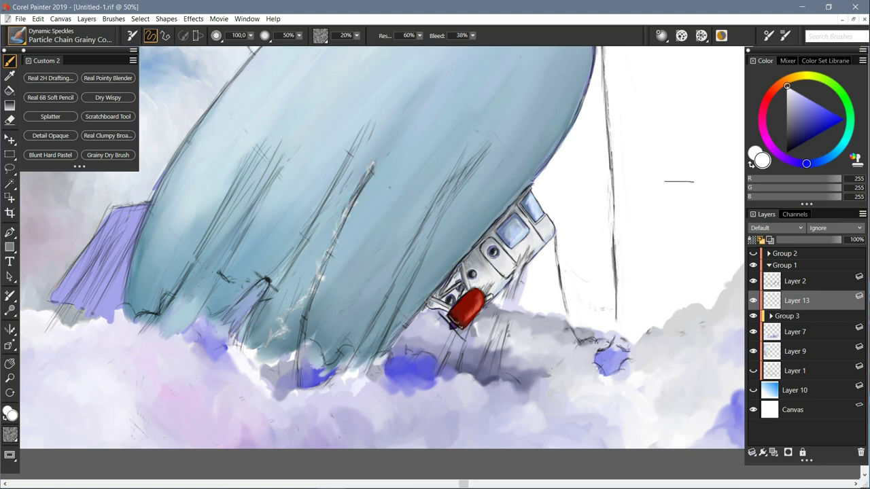
Step: Paint white Particle Chain Grainy Cover streaks along the sketched trails on the airship's hull and purple fin on Layer 13
{"action": "key", "text": "n"}
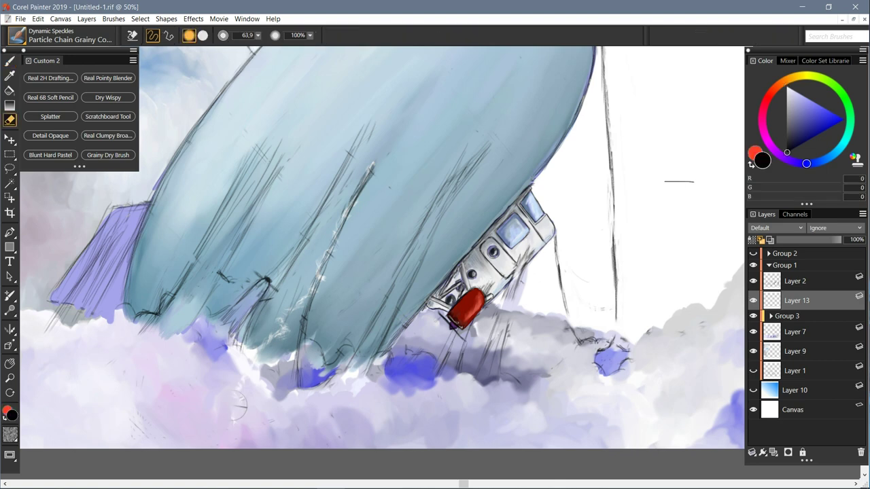
{"action": "key", "text": "b"}
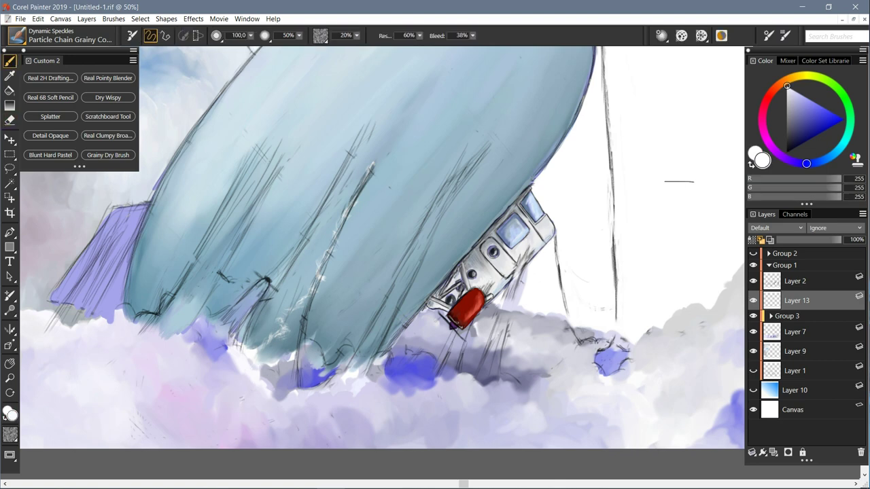
{"action": "left_click_drag", "start_coordinate": [301, 281], "coordinate": [248, 292]}
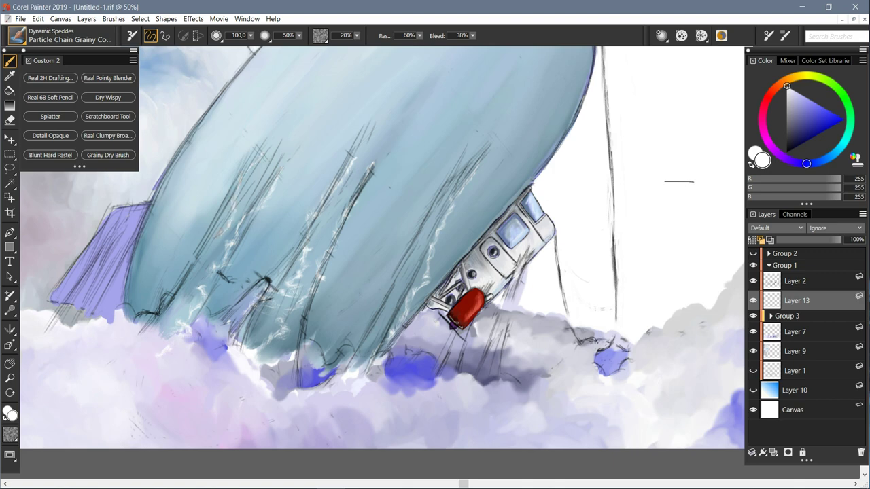
{"action": "left_click_drag", "start_coordinate": [197, 257], "coordinate": [167, 299]}
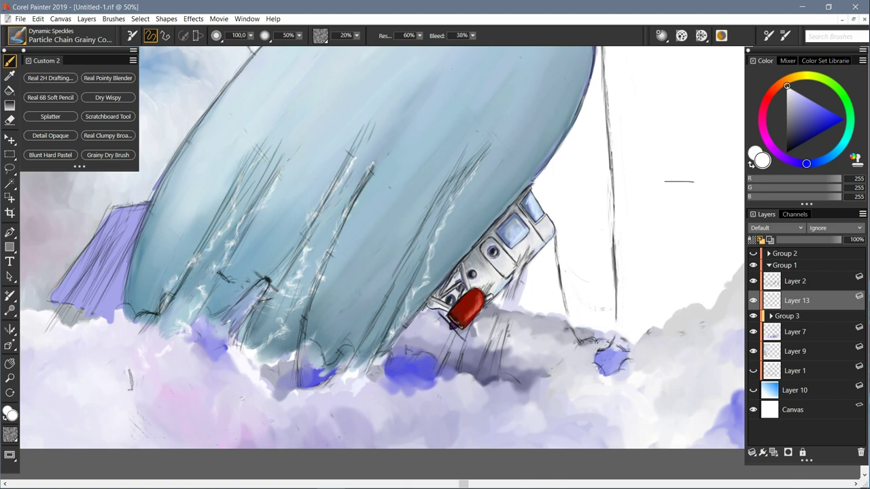
{"action": "key", "text": "n"}
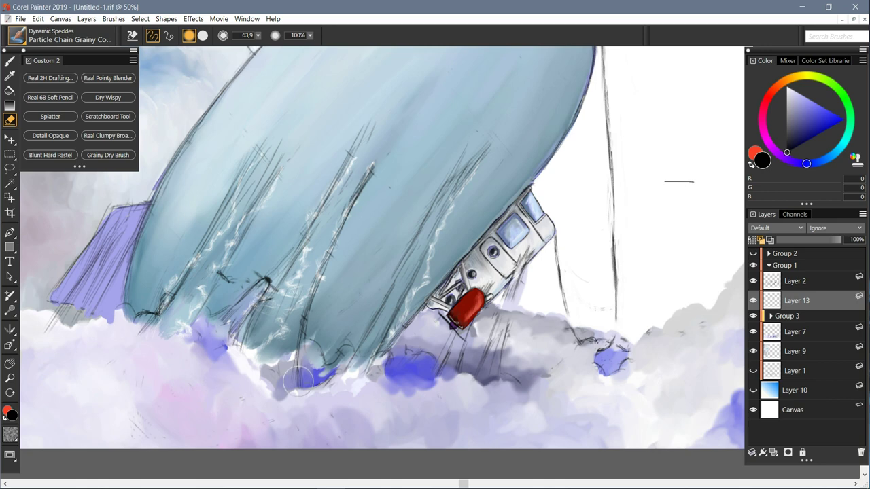
{"action": "key", "text": "b"}
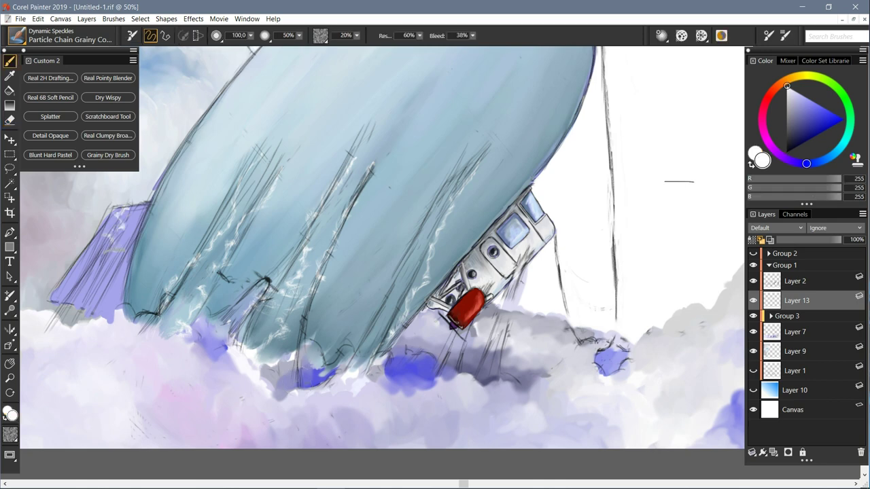
{"action": "left_click_drag", "start_coordinate": [68, 292], "coordinate": [35, 336]}
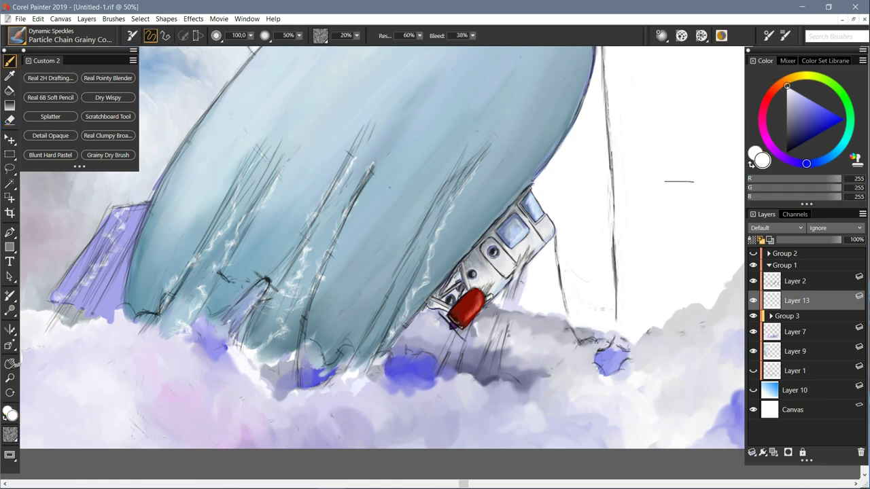
Step: Erase the sketched trail lines across the airship's hull on Layer 2
{"action": "key", "text": "ctrl+minus"}
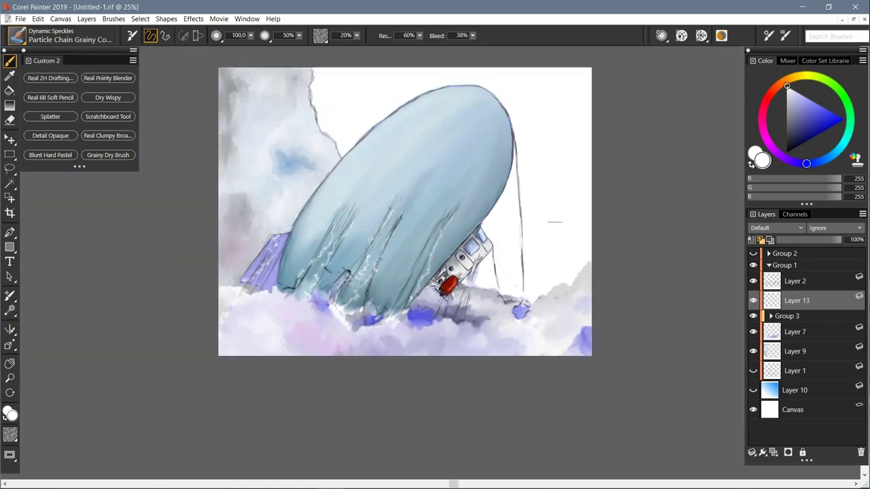
{"action": "left_click", "coordinate": [796, 281]}
{"action": "key", "text": "n"}
{"action": "left_click_drag", "start_coordinate": [455, 206], "coordinate": [392, 328]}
{"action": "mouse_move", "coordinate": [371, 288]}
{"action": "left_mouse_down"}
{"action": "mouse_move", "coordinate": [402, 219]}
{"action": "mouse_move", "coordinate": [339, 292]}
{"action": "mouse_move", "coordinate": [350, 209]}
{"action": "mouse_move", "coordinate": [284, 288]}
{"action": "left_mouse_up"}
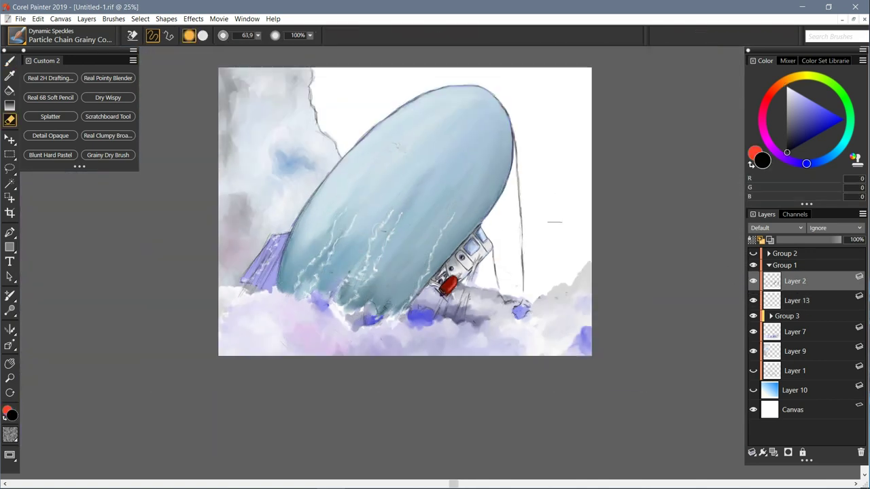
Step: Undo the erasing of the hull's sketch lines and the white particle-chain streaks
{"action": "key", "text": "b"}
{"action": "key", "text": "ctrl+plus"}
{"action": "key", "text": "ctrl+z"}
{"action": "key", "text": "ctrl+z"}
{"action": "key", "text": "ctrl+z"}
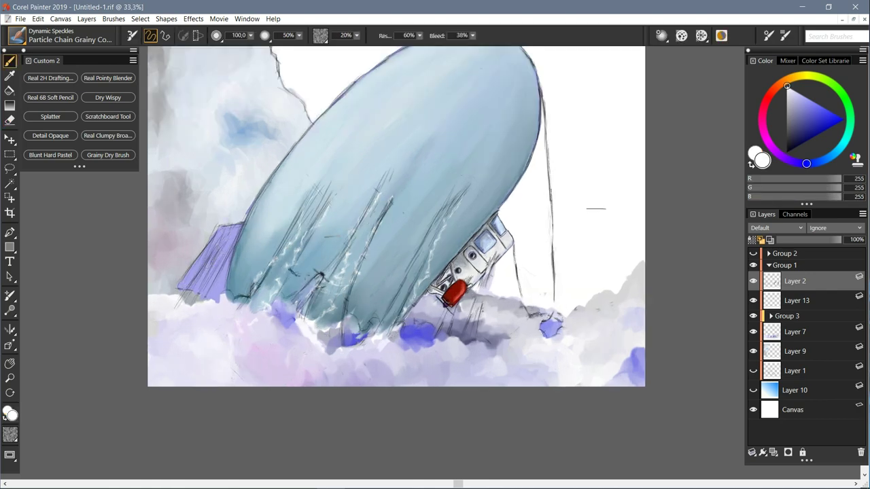
Step: Choose the Particles Firestarter Glow brush from the Dynamic Speckles category and make Layer 13 active
{"action": "left_click", "coordinate": [50, 78]}
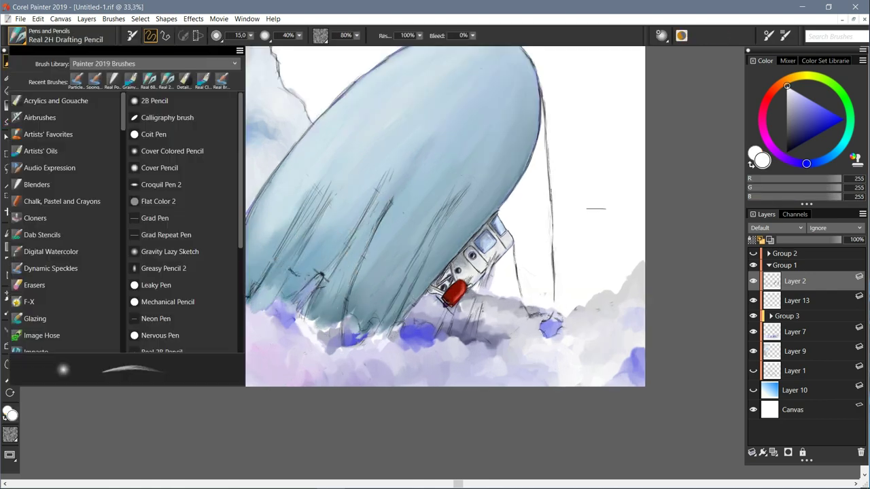
{"action": "left_click", "coordinate": [51, 268]}
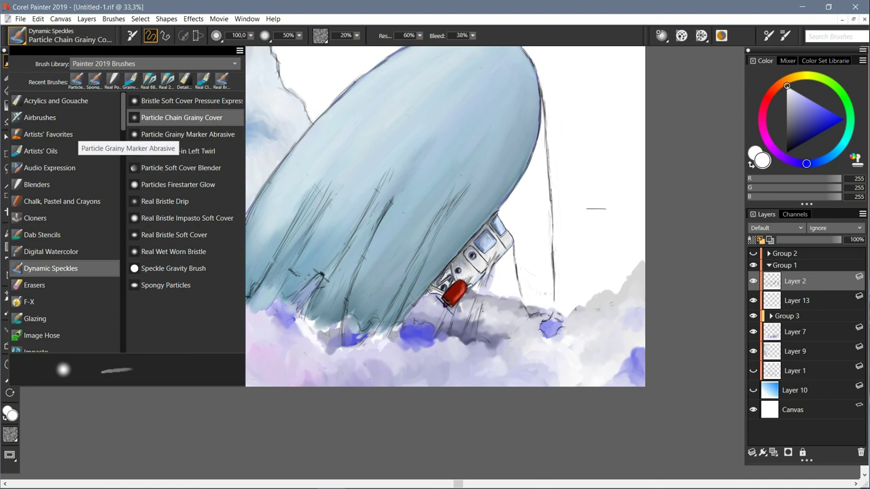
{"action": "left_click", "coordinate": [178, 185]}
{"action": "left_click", "coordinate": [796, 300]}
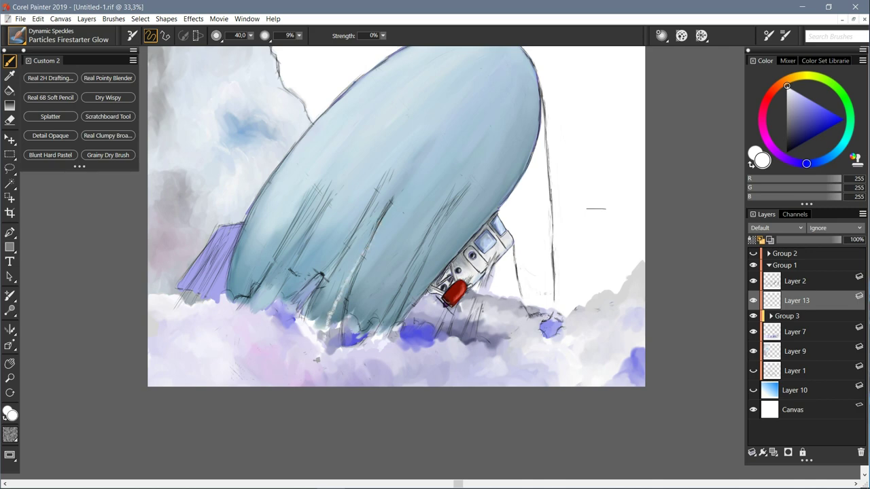
Step: Paint a dense white particle streak down the middle sketched trail on the airship's hull
{"action": "key", "text": "n"}
{"action": "key", "text": "b"}
{"action": "mouse_move", "coordinate": [326, 282]}
{"action": "left_mouse_down"}
{"action": "mouse_move", "coordinate": [262, 375]}
{"action": "mouse_move", "coordinate": [296, 343]}
{"action": "left_mouse_up"}
{"action": "key", "text": "n"}
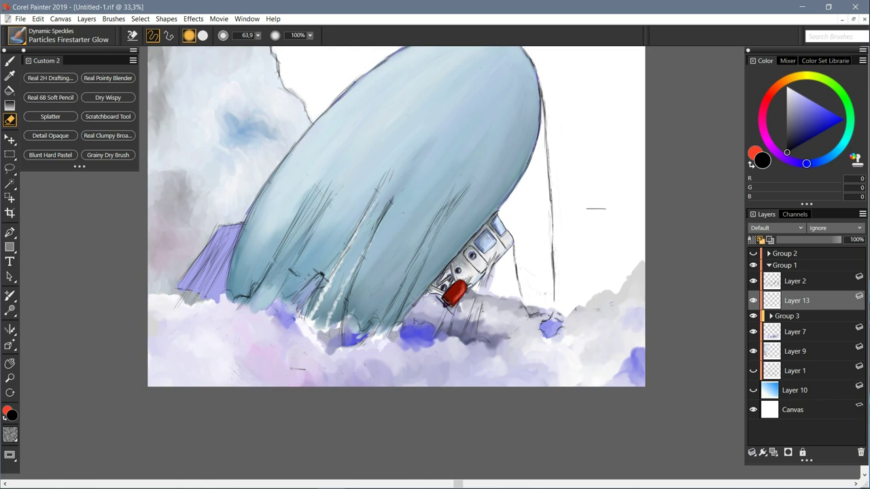
{"action": "key", "text": "b"}
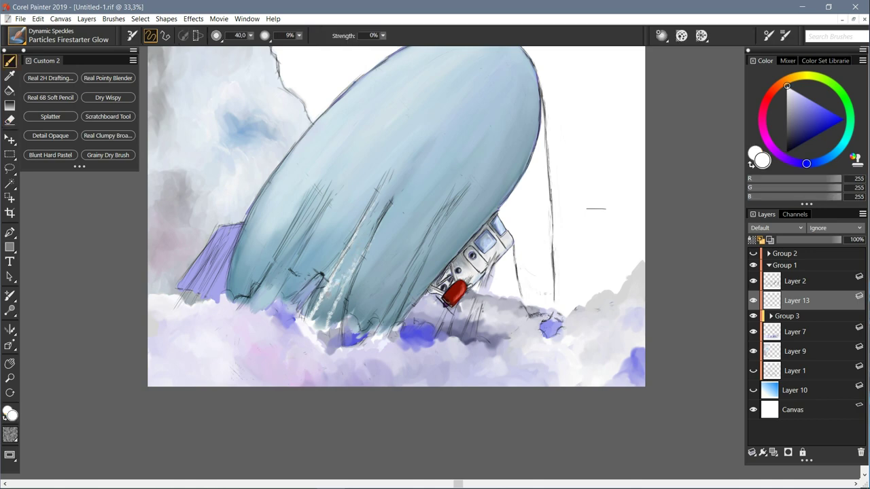
{"action": "left_click_drag", "start_coordinate": [378, 206], "coordinate": [360, 234]}
{"action": "left_click_drag", "start_coordinate": [335, 285], "coordinate": [311, 321]}
{"action": "left_click_drag", "start_coordinate": [360, 236], "coordinate": [348, 266]}
Step: Paint white particle streaks down the hull's two outer sketched trails, one nearer the fin and one beside the gondola
{"action": "mouse_move", "coordinate": [311, 229]}
{"action": "left_mouse_down"}
{"action": "mouse_move", "coordinate": [290, 272]}
{"action": "mouse_move", "coordinate": [263, 299]}
{"action": "left_mouse_up"}
{"action": "left_click_drag", "start_coordinate": [287, 245], "coordinate": [258, 294]}
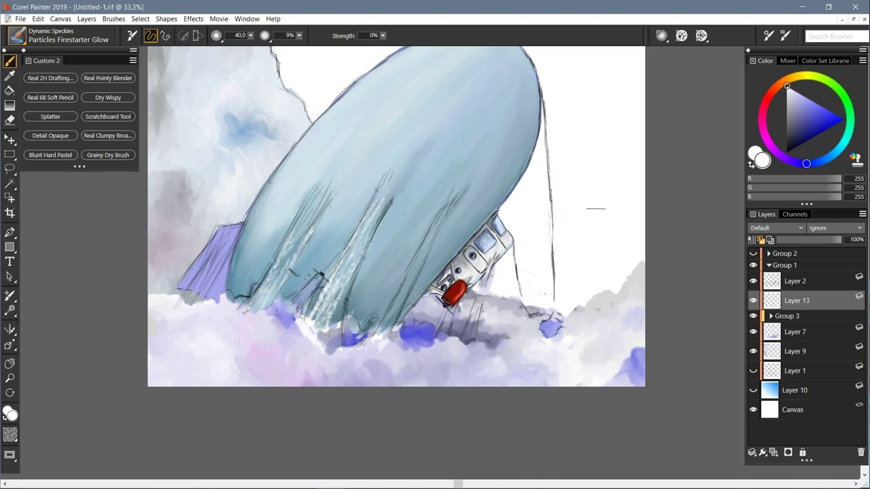
{"action": "mouse_move", "coordinate": [324, 203]}
{"action": "left_mouse_down"}
{"action": "mouse_move", "coordinate": [285, 258]}
{"action": "mouse_move", "coordinate": [311, 197]}
{"action": "mouse_move", "coordinate": [268, 303]}
{"action": "left_mouse_up"}
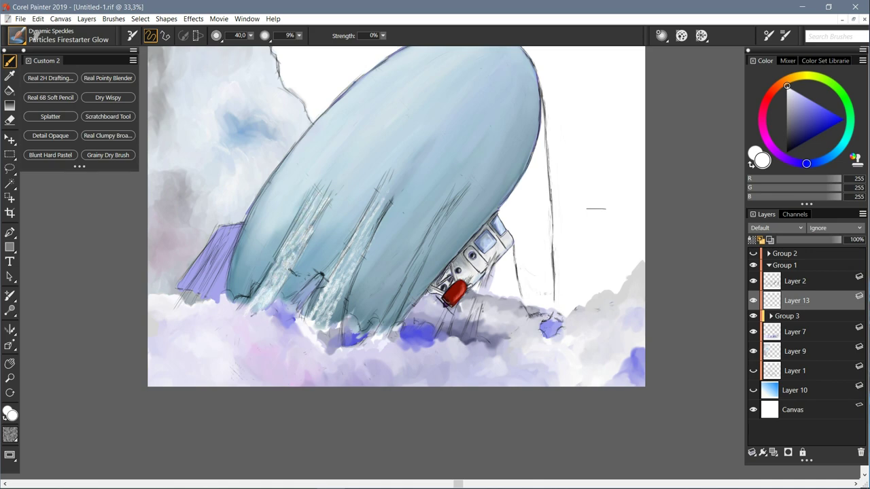
{"action": "left_click_drag", "start_coordinate": [456, 202], "coordinate": [389, 329]}
{"action": "left_click_drag", "start_coordinate": [407, 278], "coordinate": [389, 310]}
{"action": "mouse_move", "coordinate": [417, 254]}
{"action": "left_mouse_down"}
{"action": "mouse_move", "coordinate": [363, 353]}
{"action": "mouse_move", "coordinate": [377, 348]}
{"action": "left_mouse_up"}
{"action": "key", "text": "n"}
{"action": "key", "text": "b"}
Step: Try erasing the sketch lines across the hull on Layer 2, including the torn opening, and undo the erasures
{"action": "left_click", "coordinate": [795, 282]}
{"action": "key", "text": "n"}
{"action": "mouse_move", "coordinate": [469, 185]}
{"action": "left_mouse_down"}
{"action": "mouse_move", "coordinate": [434, 228]}
{"action": "mouse_move", "coordinate": [385, 336]}
{"action": "mouse_move", "coordinate": [347, 345]}
{"action": "mouse_move", "coordinate": [390, 199]}
{"action": "mouse_move", "coordinate": [306, 312]}
{"action": "mouse_move", "coordinate": [316, 197]}
{"action": "mouse_move", "coordinate": [329, 262]}
{"action": "left_mouse_up"}
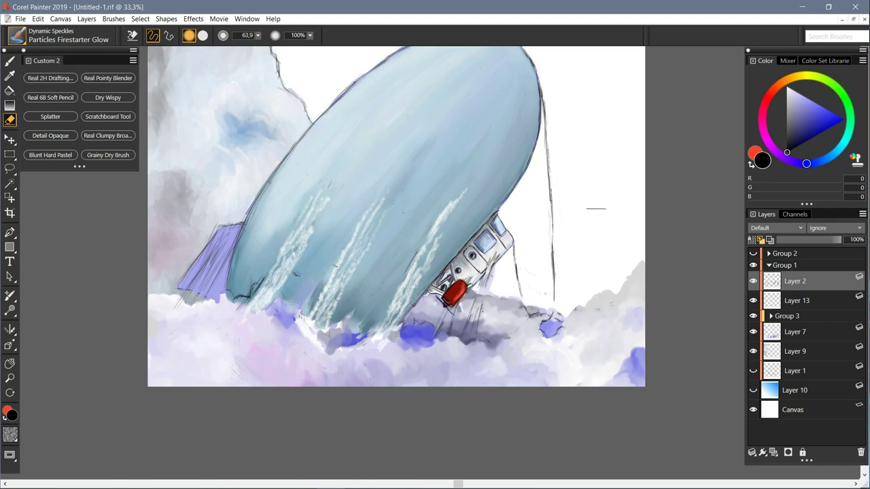
{"action": "key", "text": "b"}
{"action": "key", "text": "ctrl+z"}
{"action": "key", "text": "ctrl+z"}
{"action": "key", "text": "ctrl+z"}
Step: Erase the sketch lines around the three white streaks on Layer 2, leaving the torn opening in the hull
{"action": "key", "text": "n"}
{"action": "mouse_move", "coordinate": [382, 181]}
{"action": "left_mouse_down"}
{"action": "mouse_move", "coordinate": [333, 268]}
{"action": "mouse_move", "coordinate": [345, 344]}
{"action": "left_mouse_up"}
{"action": "left_click_drag", "start_coordinate": [387, 305], "coordinate": [360, 346]}
{"action": "left_click_drag", "start_coordinate": [460, 179], "coordinate": [389, 333]}
{"action": "left_click_drag", "start_coordinate": [331, 188], "coordinate": [246, 299]}
{"action": "left_click_drag", "start_coordinate": [297, 269], "coordinate": [281, 290]}
Step: Blend the shadows and blue patches in the cloud at the airship's base on Layer 7 with the Real Pointy Blender
{"action": "left_click", "coordinate": [796, 300]}
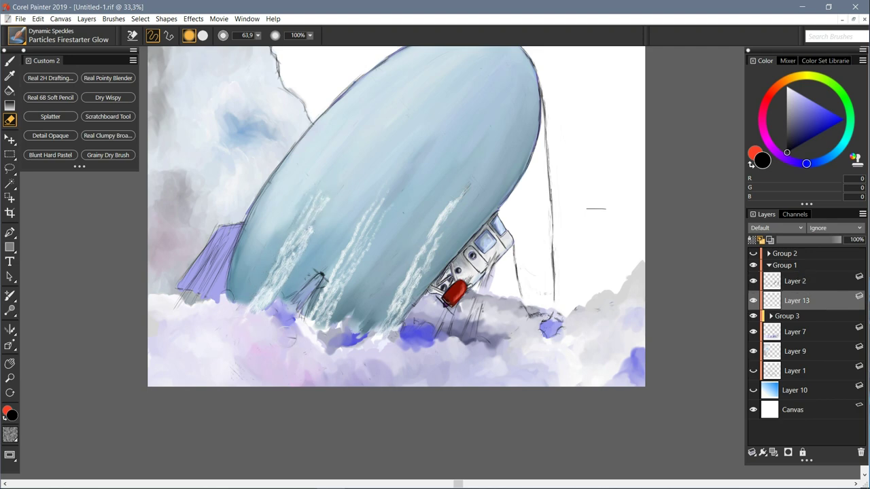
{"action": "key", "text": "b"}
{"action": "left_click", "coordinate": [795, 332]}
{"action": "left_click", "coordinate": [108, 78]}
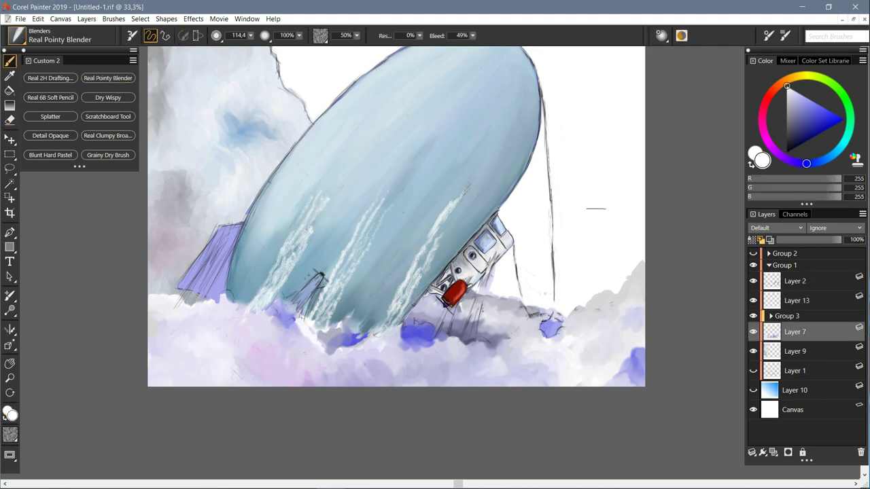
{"action": "mouse_move", "coordinate": [358, 340]}
{"action": "left_mouse_down"}
{"action": "mouse_move", "coordinate": [339, 332]}
{"action": "mouse_move", "coordinate": [312, 339]}
{"action": "mouse_move", "coordinate": [333, 346]}
{"action": "mouse_move", "coordinate": [284, 317]}
{"action": "mouse_move", "coordinate": [267, 320]}
{"action": "left_mouse_up"}
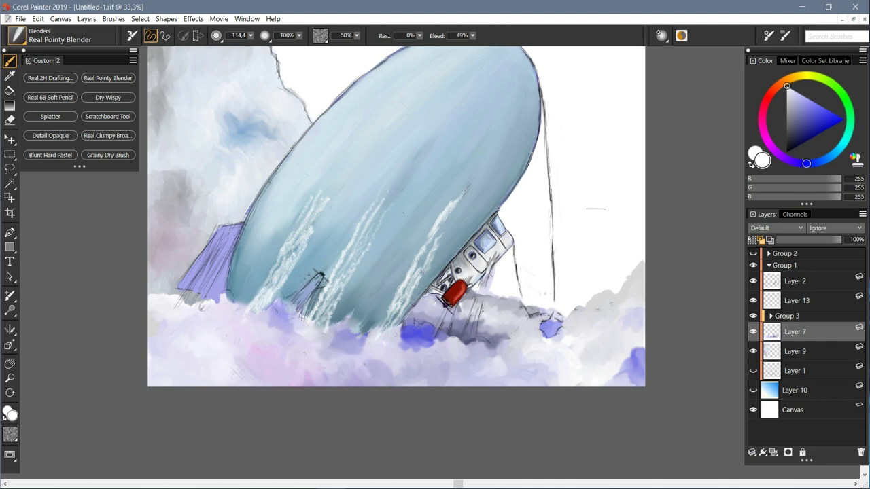
Step: Enlarge the Custom 2 palette and add the Particles Firestarter Glow brush to it as a text label
{"action": "left_click_drag", "start_coordinate": [80, 167], "coordinate": [79, 200]}
{"action": "left_click", "coordinate": [18, 36]}
{"action": "left_click", "coordinate": [79, 82]}
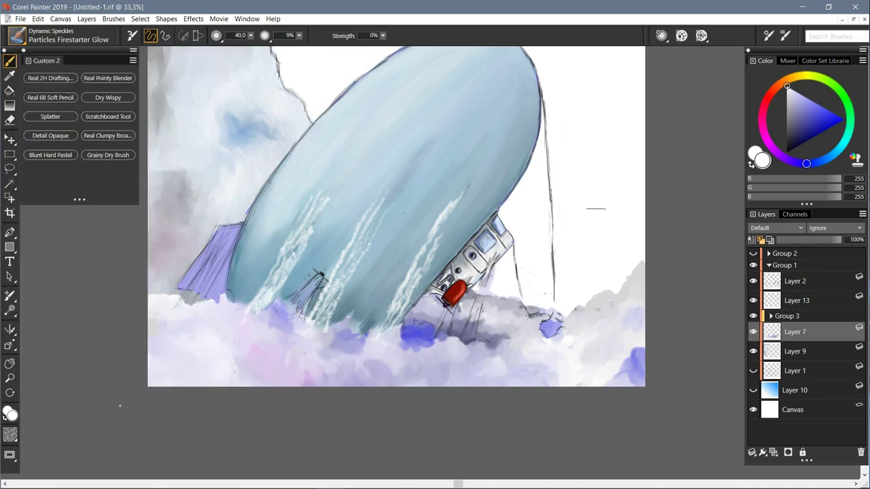
{"action": "left_click_drag", "start_coordinate": [17, 35], "coordinate": [68, 174]}
{"action": "right_click", "coordinate": [68, 174]}
{"action": "left_click", "coordinate": [88, 231]}
Step: Extend the hull streak nearest the fin and paint two white particle streaks below the gondola on Layer 13
{"action": "left_click", "coordinate": [797, 300]}
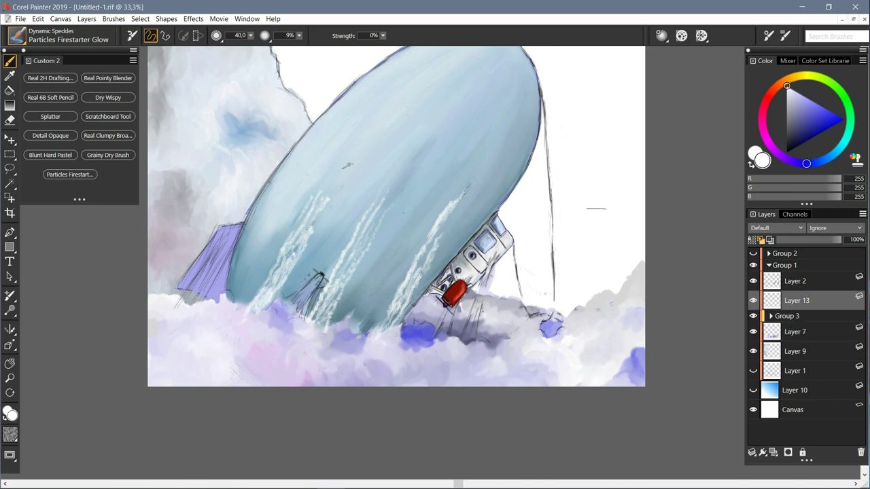
{"action": "left_click_drag", "start_coordinate": [334, 182], "coordinate": [328, 192]}
{"action": "key", "text": "ctrl+plus"}
{"action": "key", "text": "ctrl+plus"}
{"action": "mouse_move", "coordinate": [552, 258]}
{"action": "left_mouse_down"}
{"action": "mouse_move", "coordinate": [539, 315]}
{"action": "mouse_move", "coordinate": [517, 366]}
{"action": "left_mouse_up"}
{"action": "key", "text": "ctrl+minus"}
{"action": "mouse_move", "coordinate": [503, 325]}
{"action": "left_mouse_down"}
{"action": "mouse_move", "coordinate": [496, 365]}
{"action": "mouse_move", "coordinate": [490, 379]}
{"action": "mouse_move", "coordinate": [487, 360]}
{"action": "mouse_move", "coordinate": [478, 391]}
{"action": "left_mouse_up"}
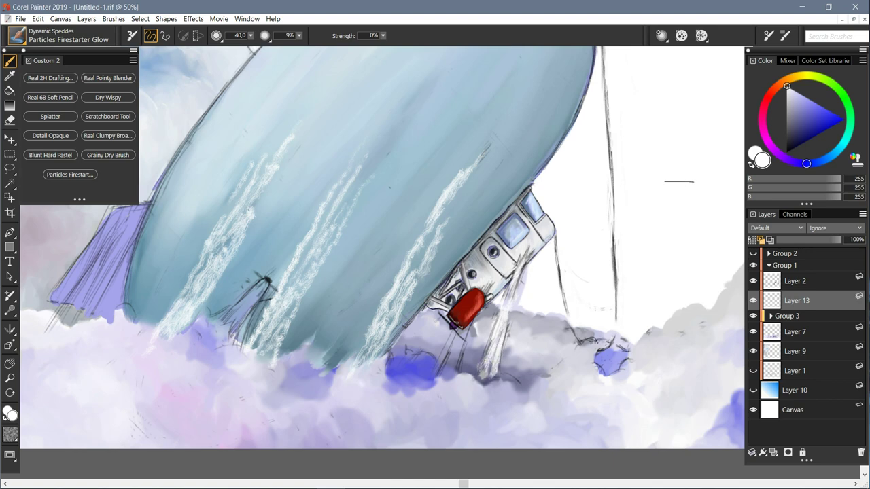
{"action": "mouse_move", "coordinate": [469, 325]}
{"action": "left_mouse_down"}
{"action": "mouse_move", "coordinate": [452, 369]}
{"action": "mouse_move", "coordinate": [449, 360]}
{"action": "mouse_move", "coordinate": [439, 375]}
{"action": "left_mouse_up"}
Step: Erase the stray purple beside the gondola on Layer 7 and paint a grey (RGB 188, 188, 200) cloud there with the Grainy Dry Brush
{"action": "left_click", "coordinate": [796, 332]}
{"action": "key", "text": "n"}
{"action": "mouse_move", "coordinate": [530, 279]}
{"action": "left_mouse_down"}
{"action": "mouse_move", "coordinate": [527, 303]}
{"action": "mouse_move", "coordinate": [555, 297]}
{"action": "left_mouse_up"}
{"action": "key", "text": "b"}
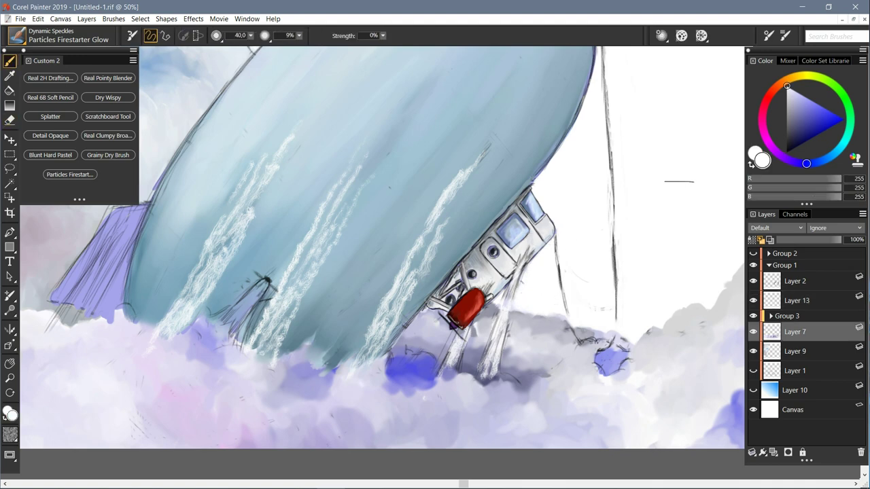
{"action": "left_click", "coordinate": [107, 155]}
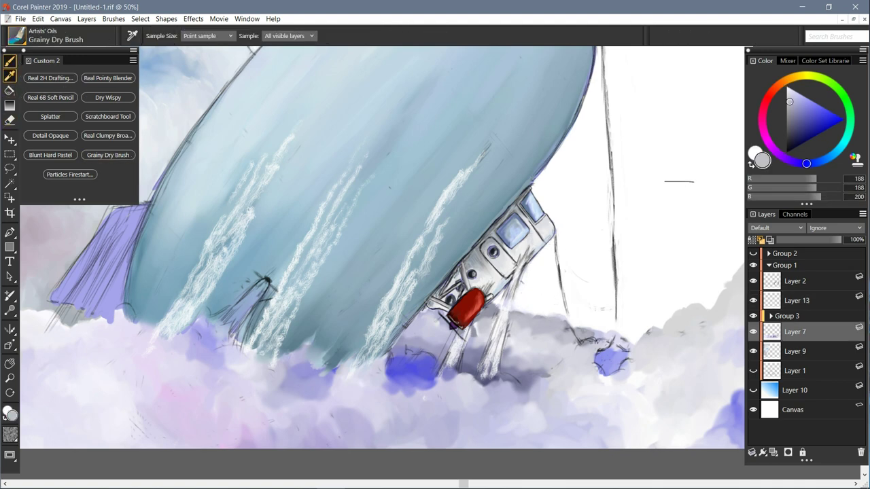
{"action": "left_click_drag", "start_coordinate": [535, 300], "coordinate": [518, 292]}
{"action": "left_click_drag", "start_coordinate": [556, 332], "coordinate": [538, 288]}
Step: Erase the sketch lines around the streaks below the gondola on Layer 2 with the eraser size set to 10.8
{"action": "left_click", "coordinate": [796, 280]}
{"action": "key", "text": "n"}
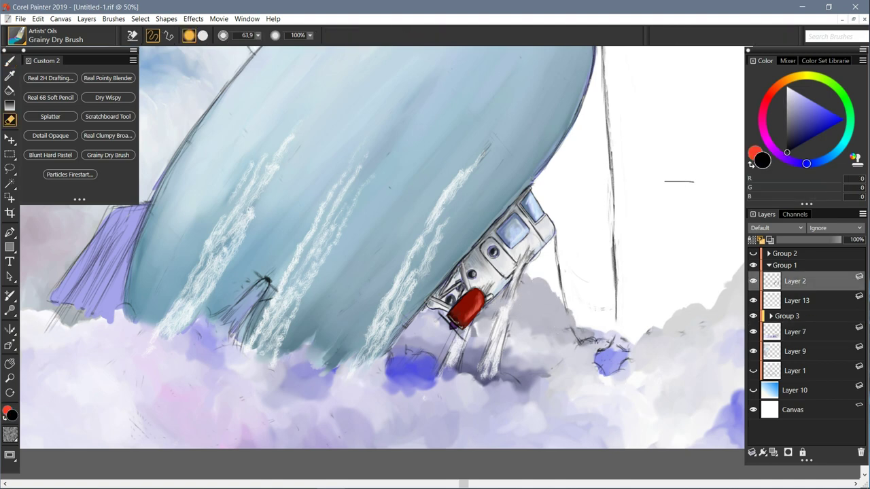
{"action": "left_click_drag", "start_coordinate": [257, 35], "coordinate": [250, 46]}
{"action": "mouse_move", "coordinate": [499, 228]}
{"action": "left_mouse_down"}
{"action": "mouse_move", "coordinate": [529, 251]}
{"action": "mouse_move", "coordinate": [496, 331]}
{"action": "mouse_move", "coordinate": [503, 360]}
{"action": "mouse_move", "coordinate": [484, 368]}
{"action": "left_mouse_up"}
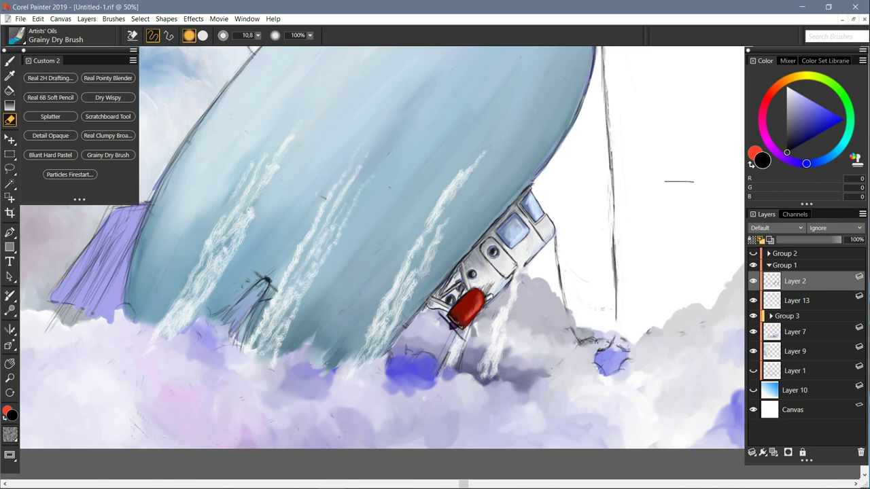
{"action": "mouse_move", "coordinate": [459, 333]}
{"action": "left_mouse_down"}
{"action": "mouse_move", "coordinate": [446, 367]}
{"action": "mouse_move", "coordinate": [441, 353]}
{"action": "mouse_move", "coordinate": [405, 347]}
{"action": "left_mouse_up"}
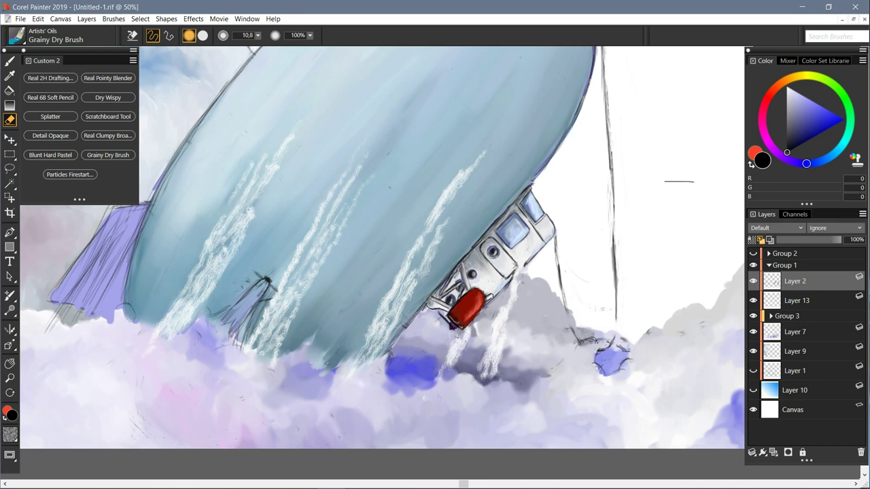
Step: Touch up the streaks below the gondola on Layer 13 with the Particles Firestarter Glow brush in sampled near-white (RGB 237, 237, 247)
{"action": "left_click", "coordinate": [50, 98]}
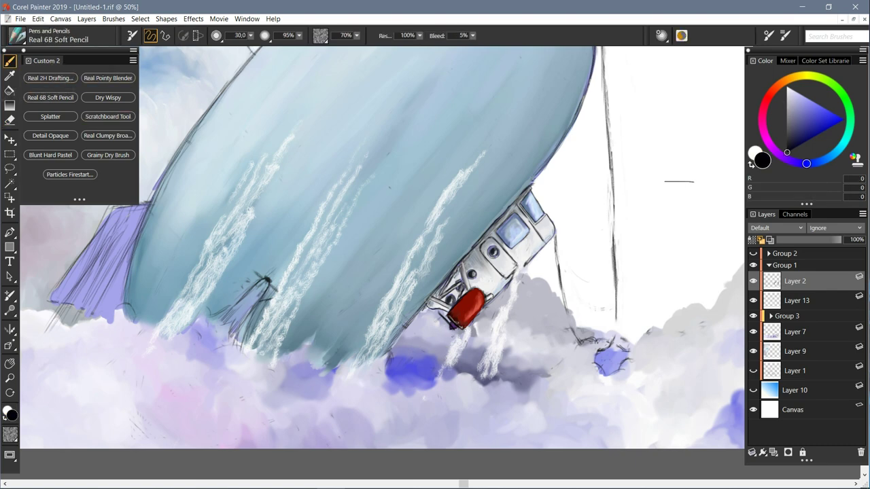
{"action": "left_click", "coordinate": [794, 331]}
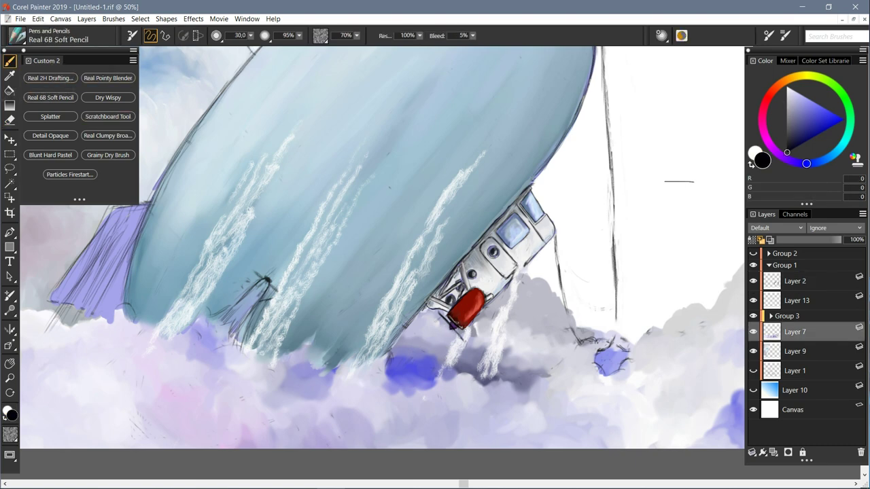
{"action": "left_click", "coordinate": [797, 300]}
{"action": "left_click", "coordinate": [70, 175]}
{"action": "left_click", "coordinate": [500, 317], "text": "alt"}
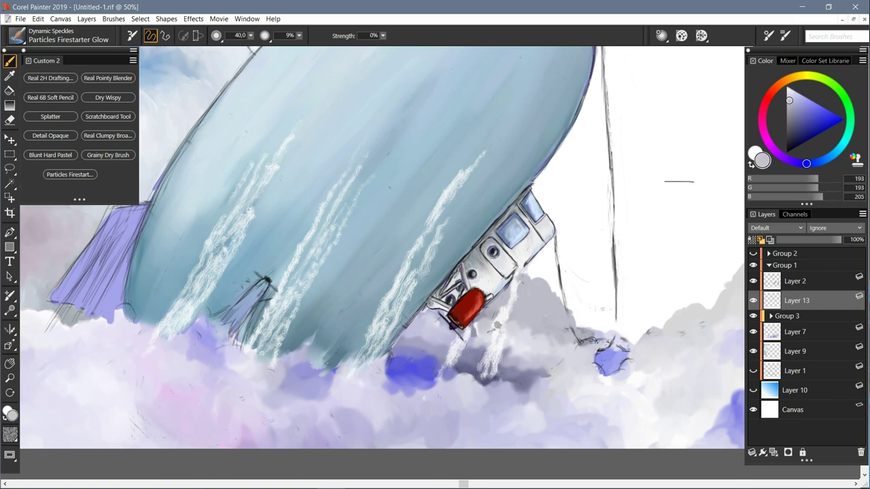
{"action": "left_click", "coordinate": [493, 324], "text": "alt"}
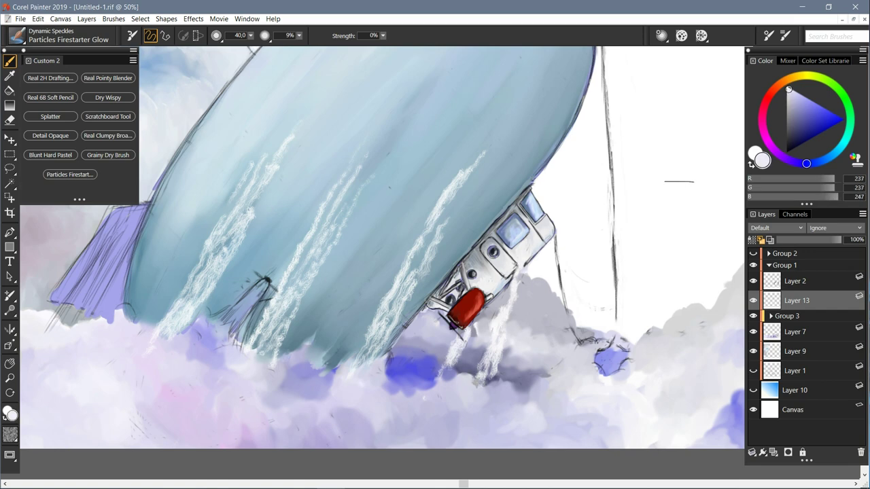
Step: Paint the large tail fin red (RGB 161, 1, 17) on Layer 12 with the Detail Opaque brush, sampling the colour from the engine
{"action": "key", "text": "ctrl+minus"}
{"action": "left_click", "coordinate": [770, 316]}
{"action": "left_click", "coordinate": [799, 332]}
{"action": "key", "text": "ctrl+plus"}
{"action": "key", "text": "ctrl+plus"}
{"action": "key", "text": "ctrl+plus"}
{"action": "left_click", "coordinate": [455, 294], "text": "alt"}
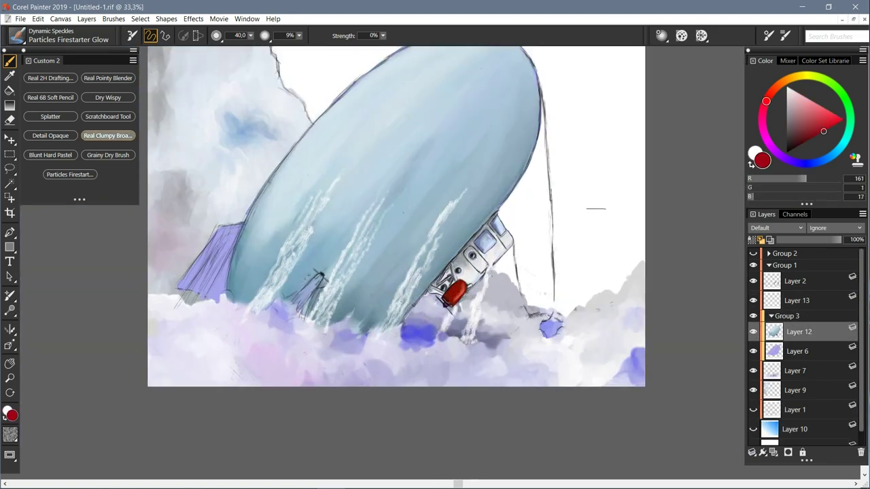
{"action": "left_click", "coordinate": [50, 136]}
{"action": "left_click_drag", "start_coordinate": [222, 233], "coordinate": [212, 260]}
{"action": "left_click", "coordinate": [251, 36]}
{"action": "left_click_drag", "start_coordinate": [217, 46], "coordinate": [243, 46]}
{"action": "mouse_move", "coordinate": [237, 229]}
{"action": "left_mouse_down"}
{"action": "mouse_move", "coordinate": [225, 286]}
{"action": "mouse_move", "coordinate": [220, 229]}
{"action": "mouse_move", "coordinate": [192, 268]}
{"action": "left_mouse_up"}
{"action": "mouse_move", "coordinate": [219, 231]}
{"action": "left_mouse_down"}
{"action": "mouse_move", "coordinate": [227, 236]}
{"action": "mouse_move", "coordinate": [213, 297]}
{"action": "mouse_move", "coordinate": [194, 290]}
{"action": "mouse_move", "coordinate": [214, 258]}
{"action": "mouse_move", "coordinate": [201, 294]}
{"action": "mouse_move", "coordinate": [195, 262]}
{"action": "mouse_move", "coordinate": [182, 285]}
{"action": "mouse_move", "coordinate": [202, 282]}
{"action": "left_mouse_up"}
{"action": "key", "text": "n"}
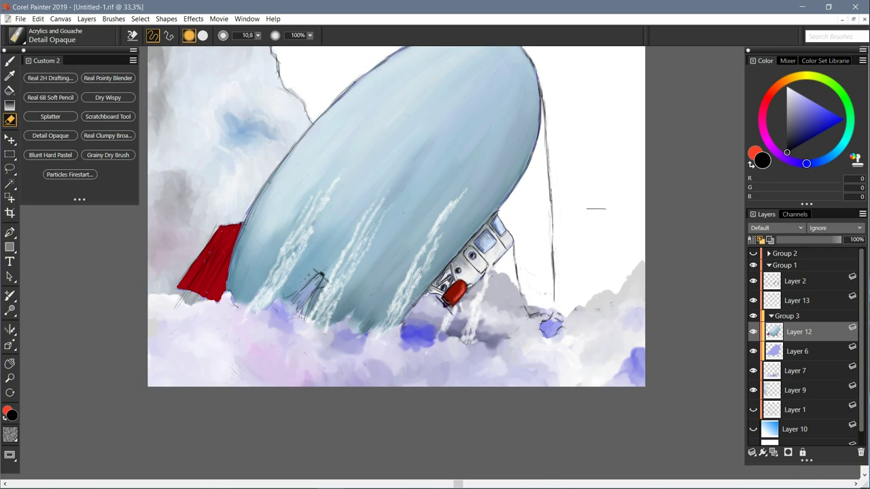
Step: Fill the small lower fin with the same red and add light highlight strokes to both fins on Layer 12
{"action": "key", "text": "b"}
{"action": "mouse_move", "coordinate": [298, 277]}
{"action": "left_mouse_down"}
{"action": "mouse_move", "coordinate": [313, 279]}
{"action": "mouse_move", "coordinate": [307, 292]}
{"action": "mouse_move", "coordinate": [319, 275]}
{"action": "mouse_move", "coordinate": [306, 294]}
{"action": "mouse_move", "coordinate": [317, 275]}
{"action": "left_mouse_up"}
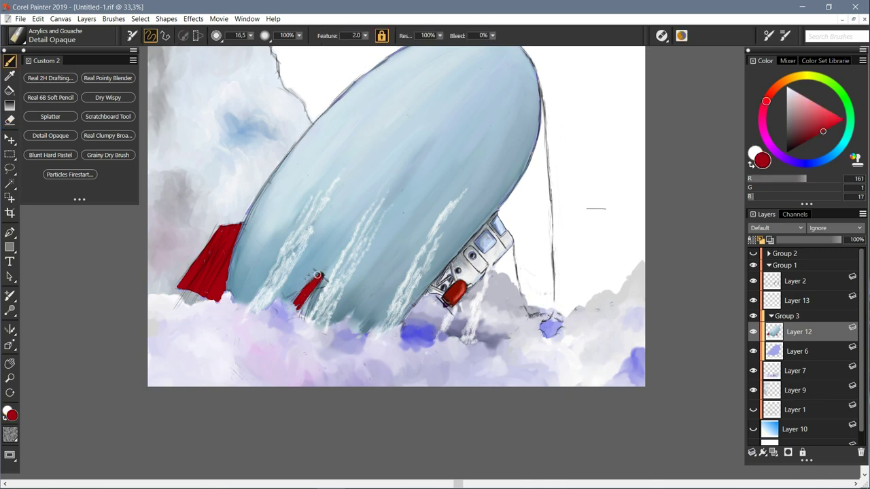
{"action": "left_click", "coordinate": [804, 100]}
{"action": "left_click_drag", "start_coordinate": [231, 233], "coordinate": [206, 260]}
{"action": "left_click_drag", "start_coordinate": [321, 275], "coordinate": [300, 299]}
Step: Shade the lower part of the large fin in dark red and blend its strokes with the Real Pointy Blender
{"action": "left_click", "coordinate": [221, 276], "text": "alt"}
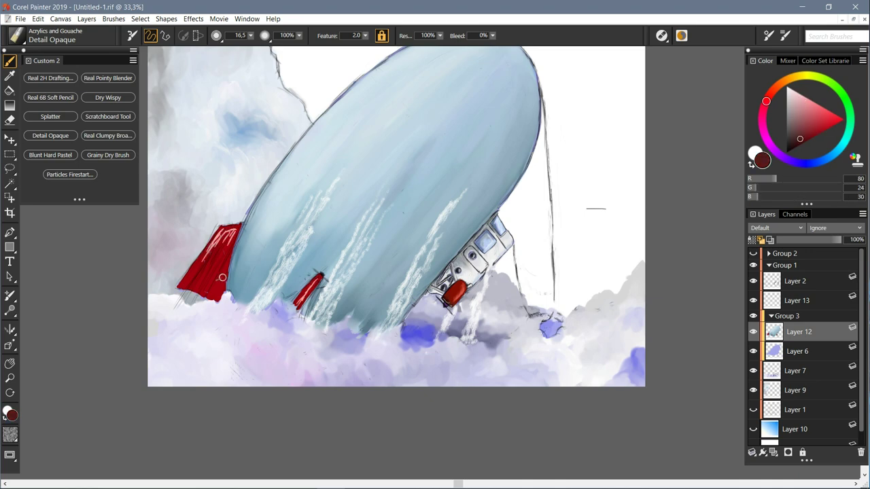
{"action": "left_click", "coordinate": [807, 134]}
{"action": "left_click", "coordinate": [220, 291], "text": "alt"}
{"action": "left_click_drag", "start_coordinate": [223, 277], "coordinate": [209, 300]}
{"action": "left_click", "coordinate": [807, 133]}
{"action": "left_click", "coordinate": [107, 77]}
{"action": "mouse_move", "coordinate": [228, 237]}
{"action": "left_mouse_down"}
{"action": "mouse_move", "coordinate": [200, 270]}
{"action": "mouse_move", "coordinate": [217, 276]}
{"action": "mouse_move", "coordinate": [208, 288]}
{"action": "mouse_move", "coordinate": [230, 235]}
{"action": "left_mouse_up"}
Step: Hide Layer 2 and paint near-white (RGB 244, 244, 244) Particles Firestarter Glow streaks down the large red fin on Layer 13
{"action": "left_click", "coordinate": [753, 281]}
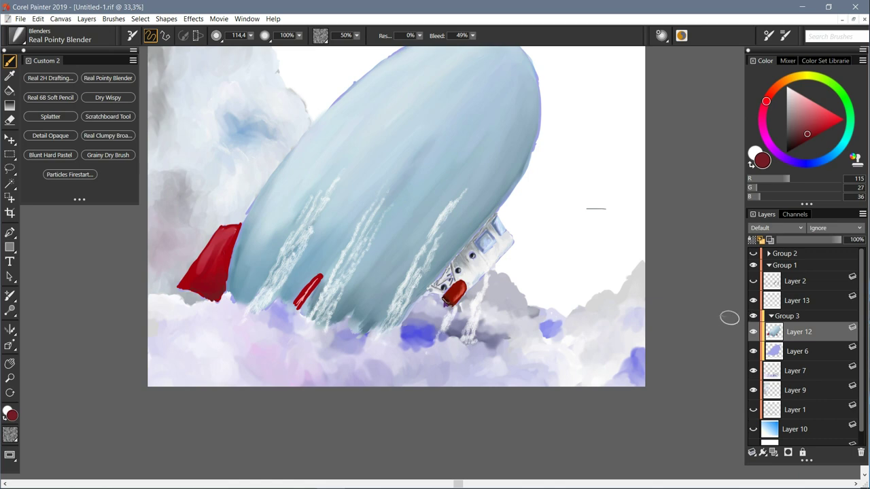
{"action": "key", "text": "n"}
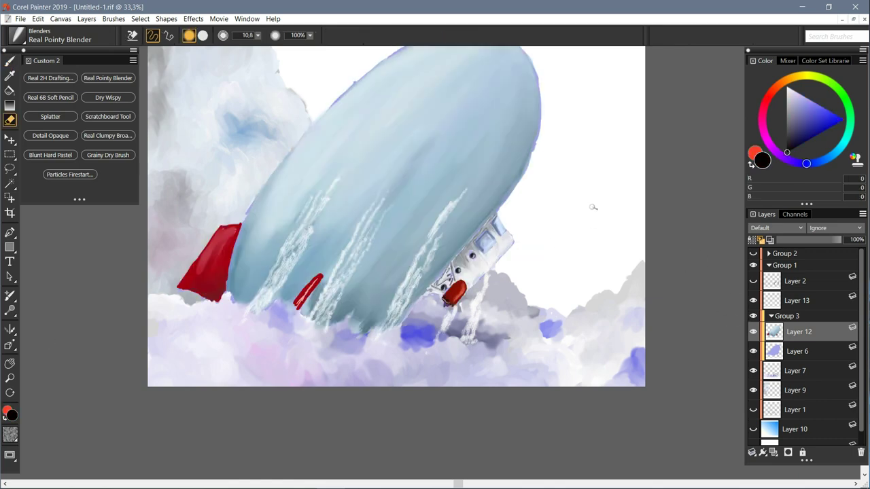
{"action": "key", "text": "b"}
{"action": "left_click", "coordinate": [796, 300]}
{"action": "left_click", "coordinate": [787, 89]}
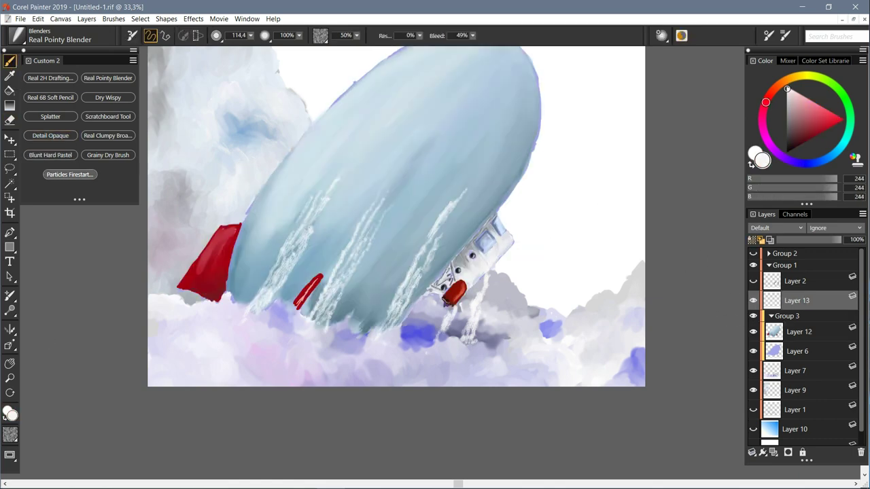
{"action": "left_click", "coordinate": [70, 174]}
{"action": "left_click_drag", "start_coordinate": [233, 225], "coordinate": [203, 283]}
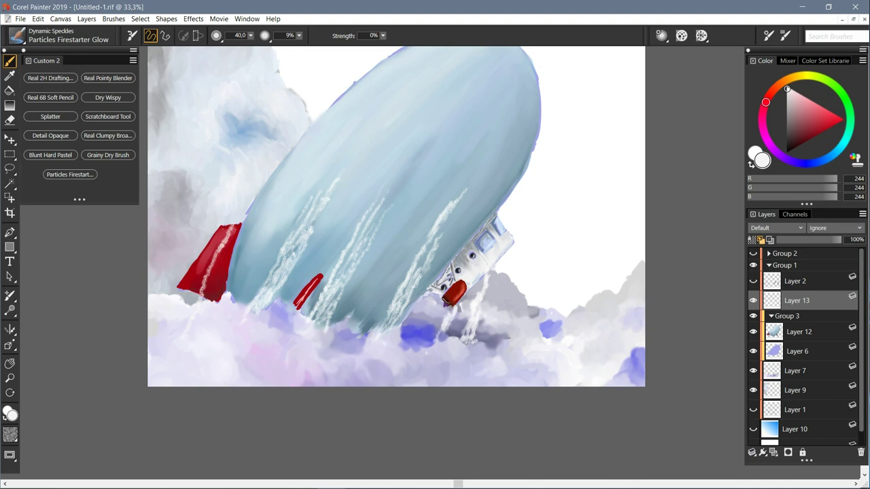
{"action": "key", "text": "n"}
{"action": "key", "text": "b"}
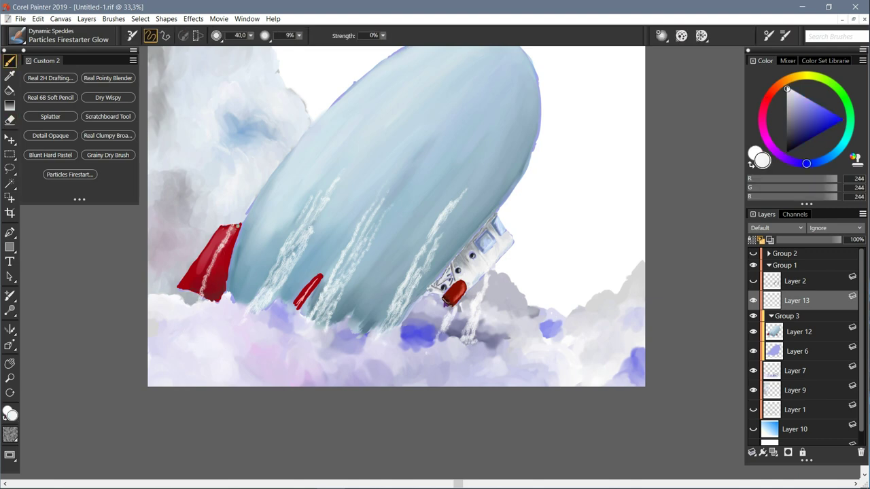
{"action": "mouse_move", "coordinate": [235, 233]}
{"action": "left_mouse_down"}
{"action": "mouse_move", "coordinate": [204, 303]}
{"action": "mouse_move", "coordinate": [207, 296]}
{"action": "mouse_move", "coordinate": [197, 306]}
{"action": "mouse_move", "coordinate": [197, 292]}
{"action": "mouse_move", "coordinate": [188, 306]}
{"action": "mouse_move", "coordinate": [169, 291]}
{"action": "left_mouse_up"}
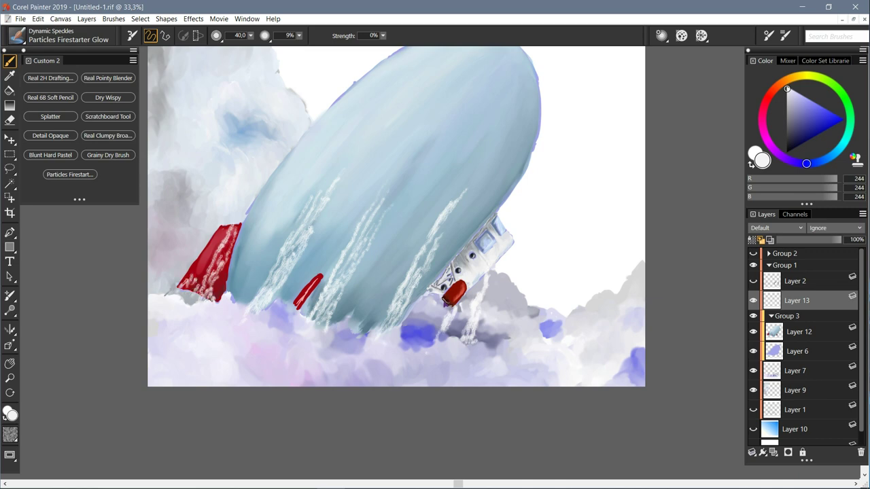
{"action": "key", "text": "n"}
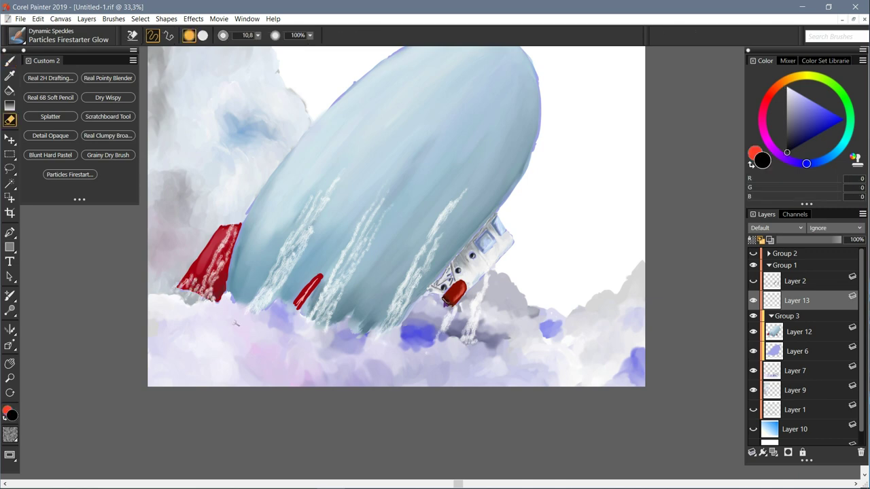
{"action": "key", "text": "b"}
Step: Erase the rough sketch lines along the hull's upper edge on Layer 2
{"action": "key", "text": "ctrl+minus"}
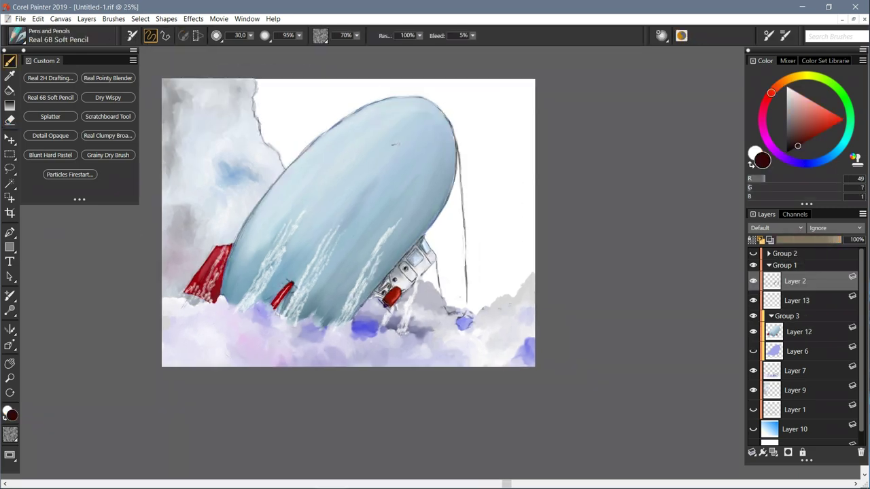
{"action": "key", "text": "n"}
{"action": "key", "text": "ctrl+plus"}
{"action": "key", "text": "ctrl+plus"}
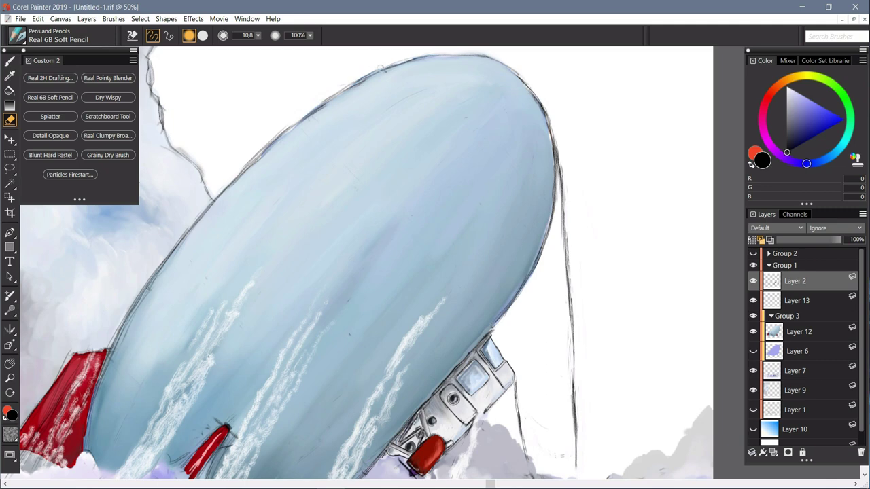
{"action": "left_click_drag", "start_coordinate": [350, 83], "coordinate": [323, 101]}
{"action": "left_click_drag", "start_coordinate": [290, 123], "coordinate": [241, 171]}
Step: Clean up the hull's painted upper edge on Layer 12 and smooth both hull edges with the Real Pointy Blender
{"action": "left_click", "coordinate": [799, 332]}
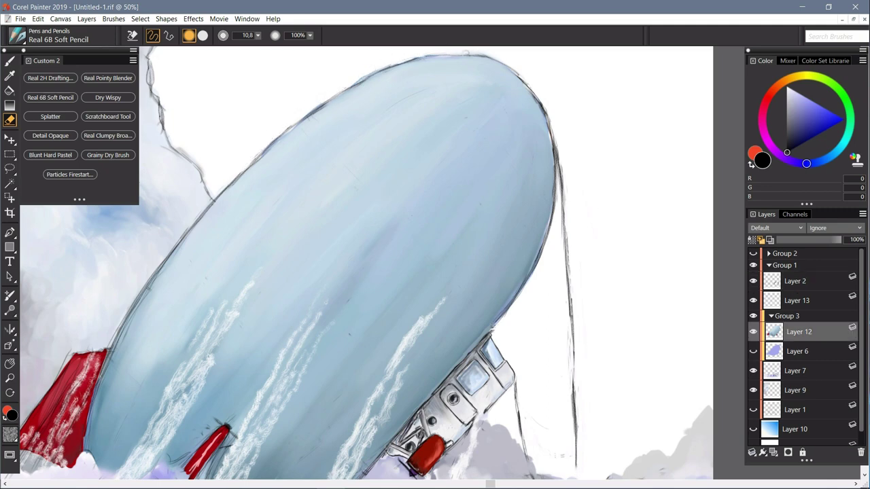
{"action": "left_click_drag", "start_coordinate": [387, 66], "coordinate": [322, 98]}
{"action": "left_click", "coordinate": [108, 117]}
{"action": "left_click", "coordinate": [108, 78]}
{"action": "left_click_drag", "start_coordinate": [299, 119], "coordinate": [256, 165]}
{"action": "mouse_move", "coordinate": [541, 152]}
{"action": "left_mouse_down"}
{"action": "mouse_move", "coordinate": [523, 262]}
{"action": "mouse_move", "coordinate": [504, 280]}
{"action": "left_mouse_up"}
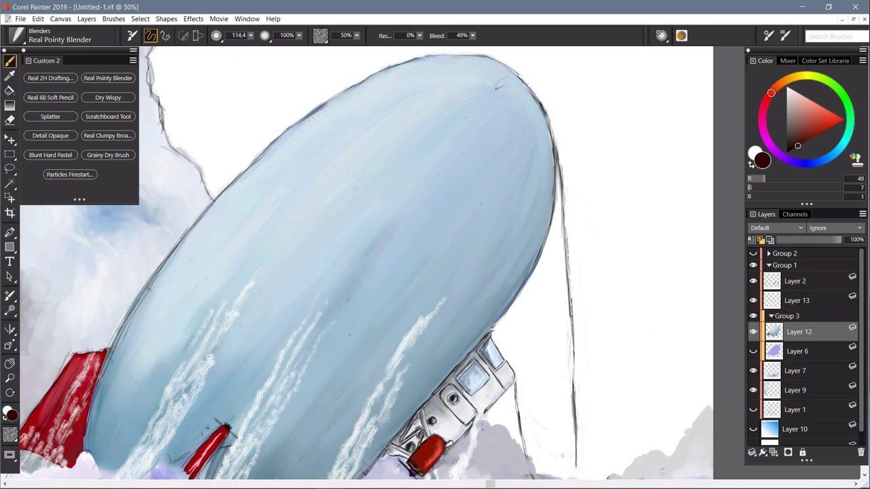
Step: Extend the large fin's streaks into the clouds on Layer 13 with the Particles Firestarter Glow brush in pure white
{"action": "key", "text": "ctrl+minus"}
{"action": "left_click", "coordinate": [797, 300]}
{"action": "left_click", "coordinate": [70, 175]}
{"action": "left_click", "coordinate": [787, 87]}
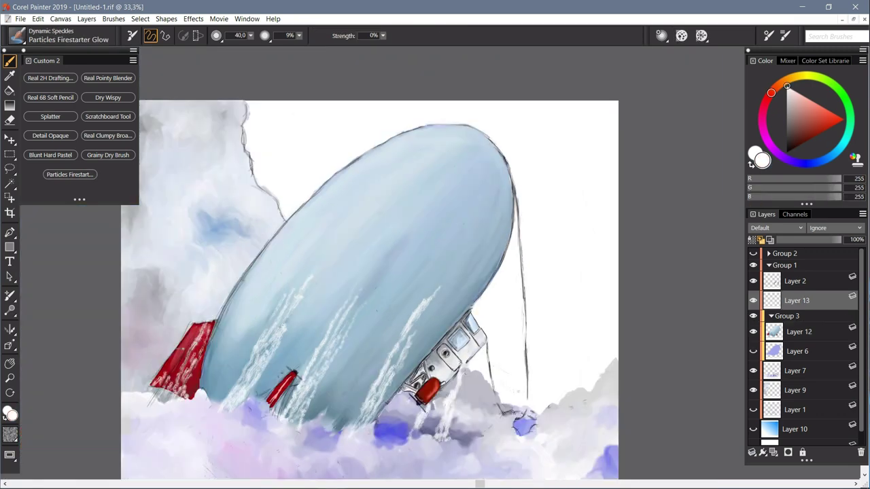
{"action": "left_click_drag", "start_coordinate": [191, 339], "coordinate": [140, 431]}
{"action": "mouse_move", "coordinate": [178, 376]}
{"action": "left_mouse_down"}
{"action": "mouse_move", "coordinate": [167, 392]}
{"action": "mouse_move", "coordinate": [147, 391]}
{"action": "left_mouse_up"}
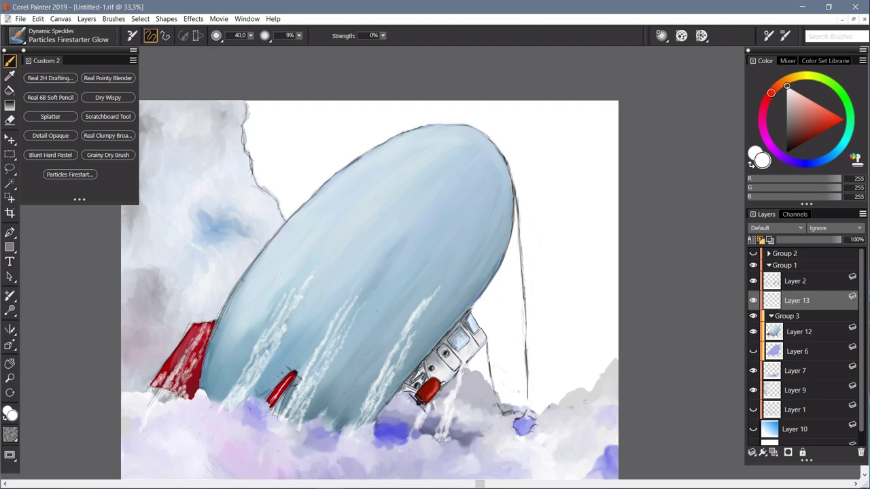
Step: Erase the sketch lines at the large fin's base on Layer 2 and the stray streaks beneath it on Layer 13
{"action": "key", "text": "n"}
{"action": "left_click", "coordinate": [795, 281]}
{"action": "mouse_move", "coordinate": [180, 375]}
{"action": "left_mouse_down"}
{"action": "mouse_move", "coordinate": [194, 343]}
{"action": "mouse_move", "coordinate": [165, 384]}
{"action": "left_mouse_up"}
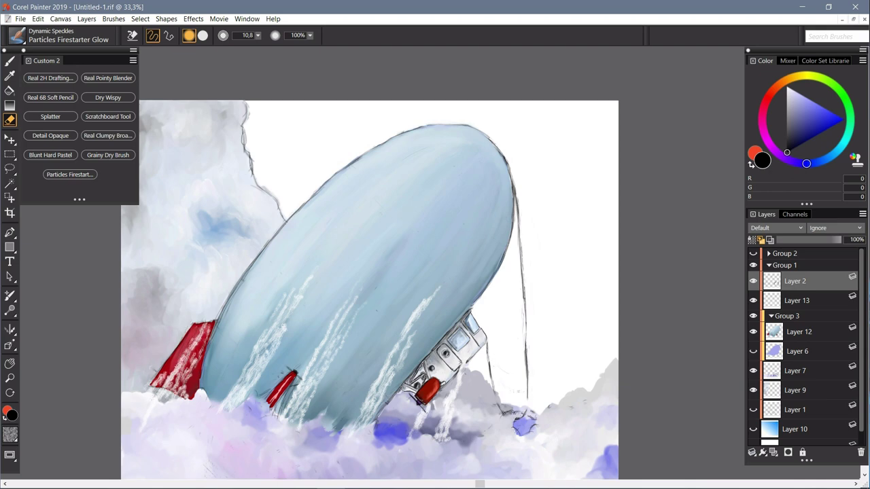
{"action": "left_click", "coordinate": [796, 300]}
{"action": "mouse_move", "coordinate": [144, 419]}
{"action": "left_mouse_down"}
{"action": "mouse_move", "coordinate": [140, 432]}
{"action": "mouse_move", "coordinate": [157, 404]}
{"action": "left_mouse_up"}
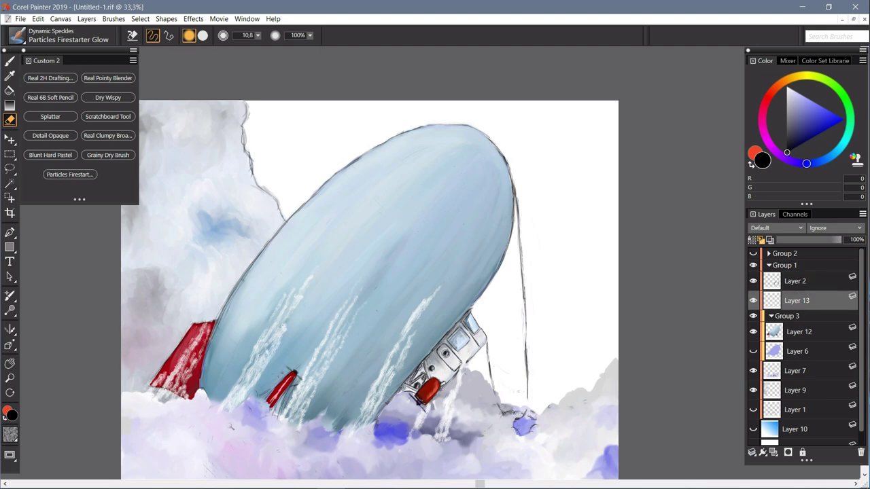
{"action": "key", "text": "b"}
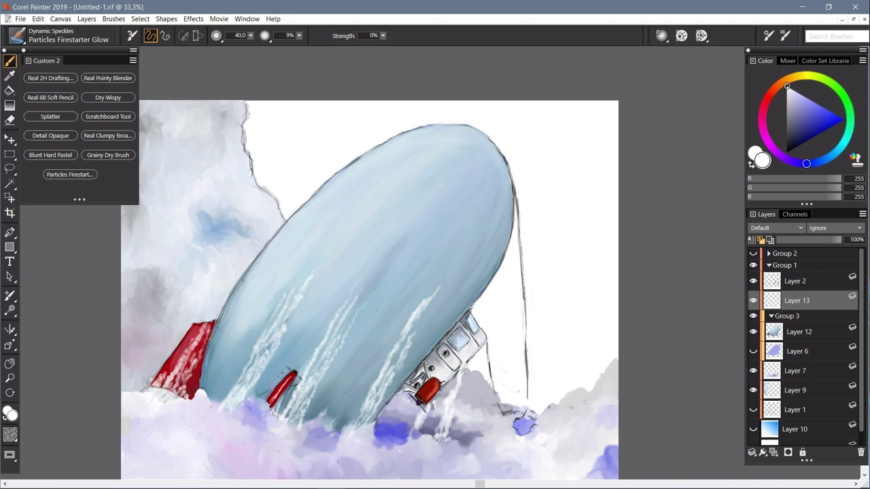
Step: Erase the sketch lines around the small fin and cloud edge on Layer 2, and set the layer's opacity to 54%
{"action": "key", "text": "n"}
{"action": "left_click", "coordinate": [795, 281]}
{"action": "mouse_move", "coordinate": [286, 370]}
{"action": "left_mouse_down"}
{"action": "mouse_move", "coordinate": [294, 386]}
{"action": "mouse_move", "coordinate": [281, 413]}
{"action": "mouse_move", "coordinate": [266, 396]}
{"action": "left_mouse_up"}
{"action": "mouse_move", "coordinate": [284, 223]}
{"action": "left_mouse_down"}
{"action": "mouse_move", "coordinate": [254, 173]}
{"action": "mouse_move", "coordinate": [245, 109]}
{"action": "left_mouse_up"}
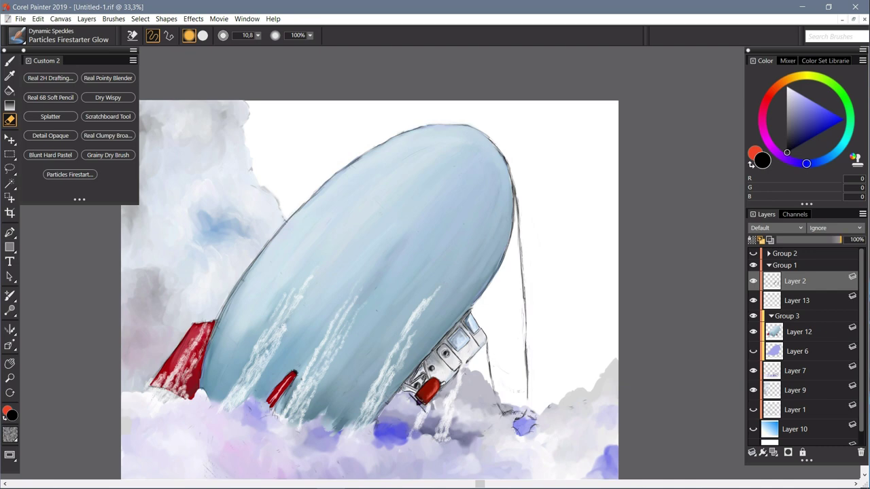
{"action": "left_click", "coordinate": [811, 240]}
Step: Show Group 2 and move its airplane upward so it overlaps the middle of the airship hull
{"action": "key", "text": "space"}
{"action": "left_click_drag", "start_coordinate": [434, 285], "coordinate": [473, 256]}
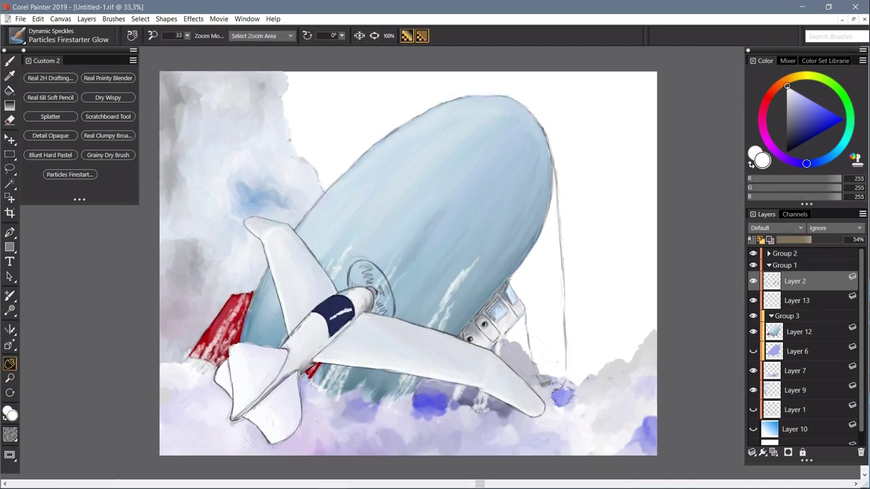
{"action": "left_click", "coordinate": [785, 252]}
{"action": "key", "text": "f"}
{"action": "mouse_move", "coordinate": [388, 330]}
{"action": "left_mouse_down"}
{"action": "mouse_move", "coordinate": [388, 291]}
{"action": "mouse_move", "coordinate": [340, 225]}
{"action": "mouse_move", "coordinate": [353, 209]}
{"action": "left_mouse_up"}
Step: Expand Group 2, hide its Layers 5 and 3, and add a new layer above Layer 11
{"action": "left_click", "coordinate": [768, 265]}
{"action": "left_click", "coordinate": [768, 253]}
{"action": "left_click", "coordinate": [797, 289]}
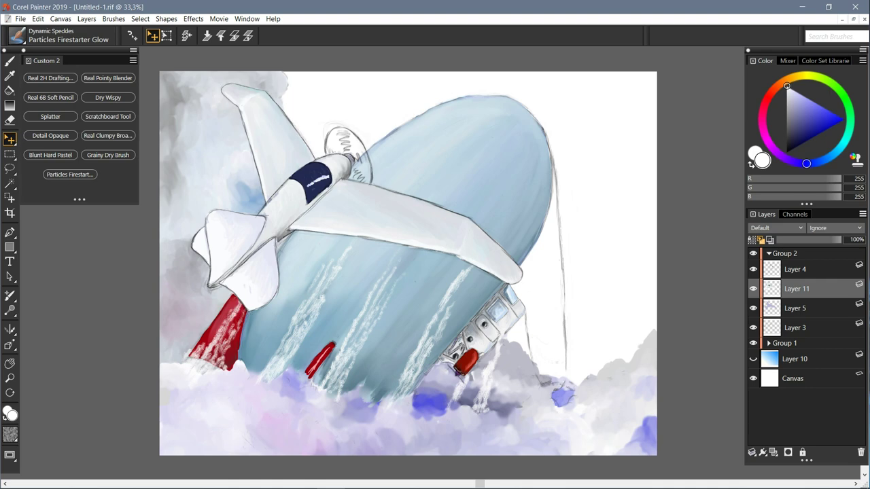
{"action": "left_click", "coordinate": [753, 308]}
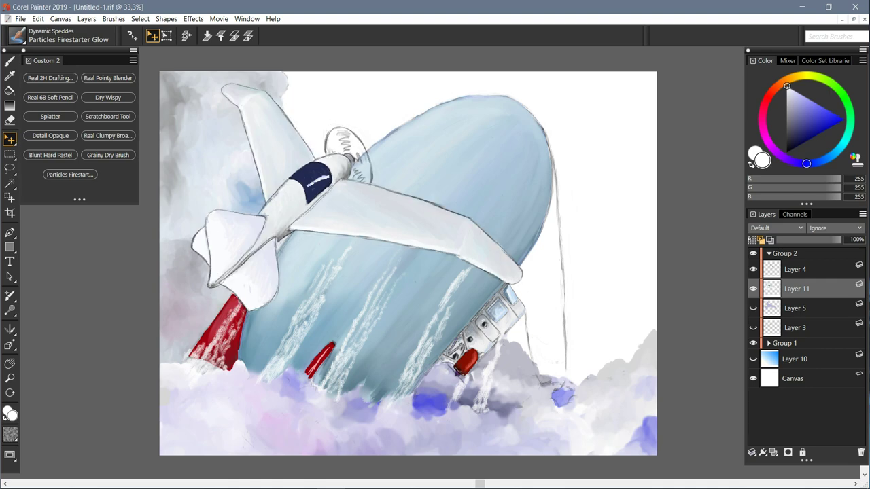
{"action": "left_click", "coordinate": [773, 452]}
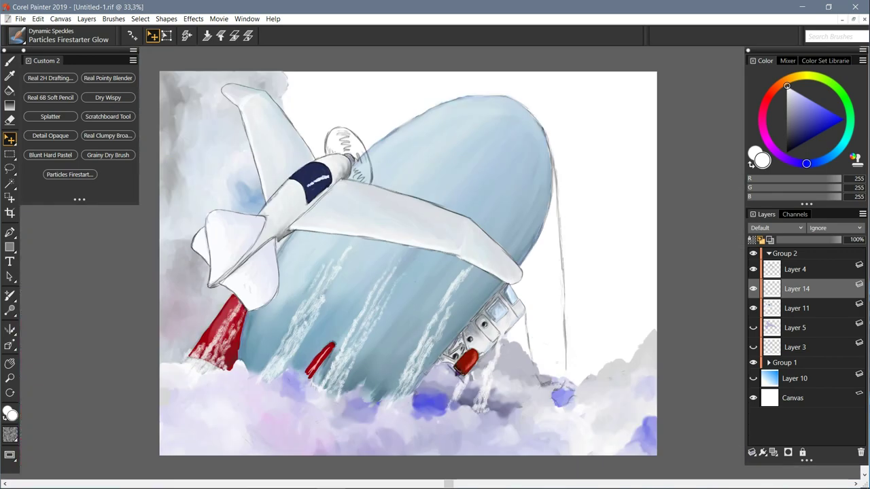
Step: Fill the airplane's propeller disc with blue-grey (RGB 104, 104, 130) on the new layer using the Detail Opaque brush
{"action": "left_click", "coordinate": [793, 122]}
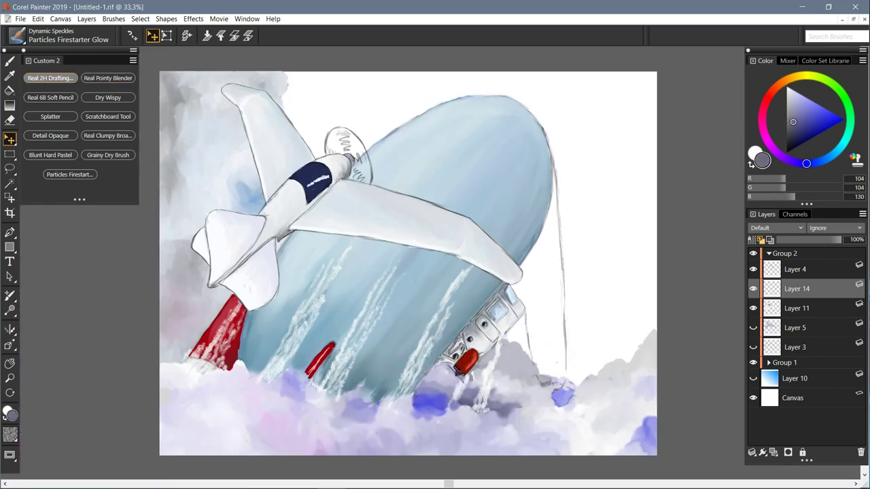
{"action": "left_click", "coordinate": [50, 136]}
{"action": "mouse_move", "coordinate": [338, 136]}
{"action": "left_mouse_down"}
{"action": "mouse_move", "coordinate": [347, 135]}
{"action": "mouse_move", "coordinate": [333, 134]}
{"action": "mouse_move", "coordinate": [327, 151]}
{"action": "mouse_move", "coordinate": [351, 161]}
{"action": "mouse_move", "coordinate": [352, 179]}
{"action": "mouse_move", "coordinate": [373, 170]}
{"action": "mouse_move", "coordinate": [349, 136]}
{"action": "mouse_move", "coordinate": [336, 129]}
{"action": "mouse_move", "coordinate": [358, 154]}
{"action": "mouse_move", "coordinate": [330, 137]}
{"action": "mouse_move", "coordinate": [363, 177]}
{"action": "left_mouse_up"}
Step: Change the composite method of the propeller disc's layer to make the disc look translucent
{"action": "left_click", "coordinate": [776, 228]}
{"action": "left_click", "coordinate": [772, 323]}
{"action": "left_click", "coordinate": [777, 228]}
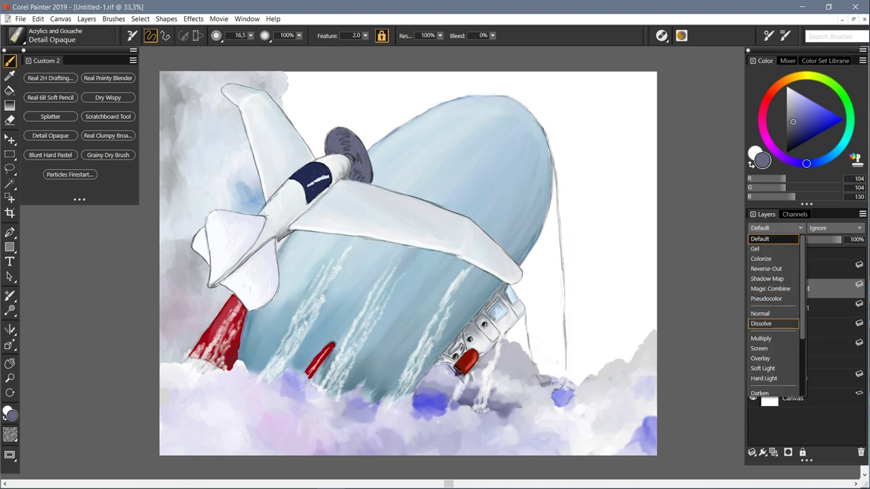
{"action": "left_click", "coordinate": [764, 294]}
Step: Add light grey (RGB 225, 225, 225) highlights to the airplane's navy band on Layer 11 and blend them with the Real Pointy Blender
{"action": "left_click", "coordinate": [797, 308]}
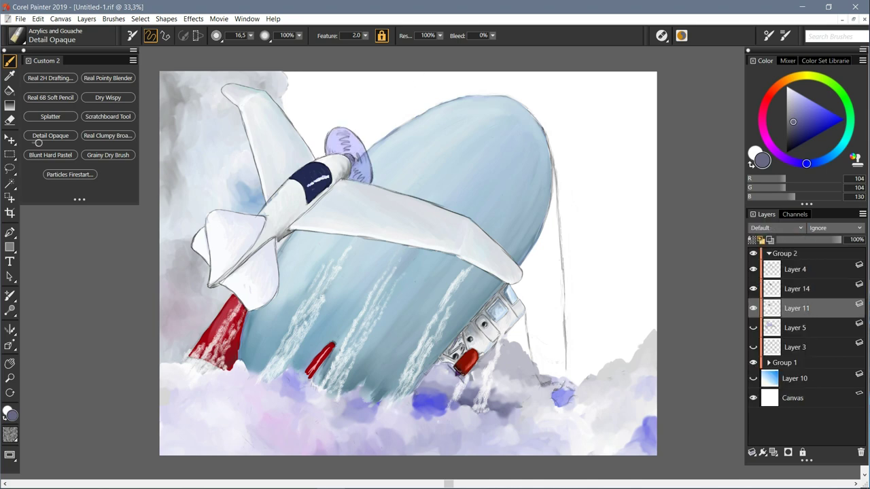
{"action": "left_click", "coordinate": [781, 156]}
{"action": "left_click", "coordinate": [51, 136]}
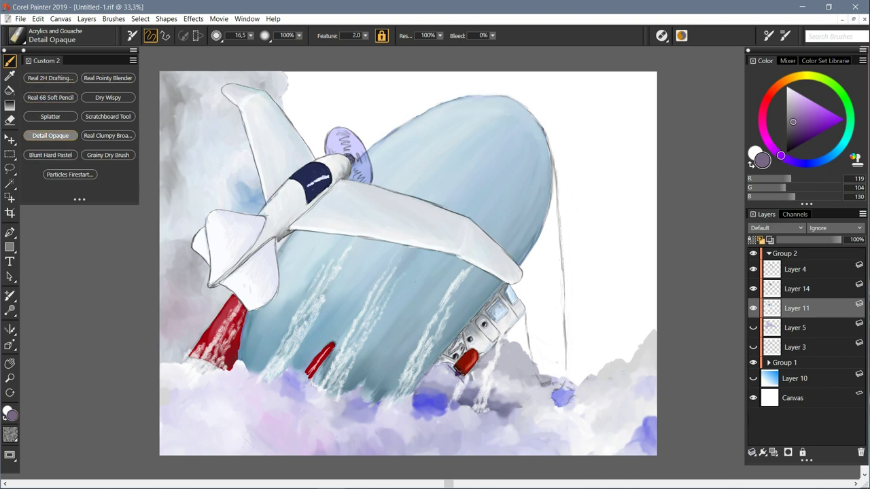
{"action": "left_click", "coordinate": [50, 97]}
{"action": "left_click", "coordinate": [50, 77]}
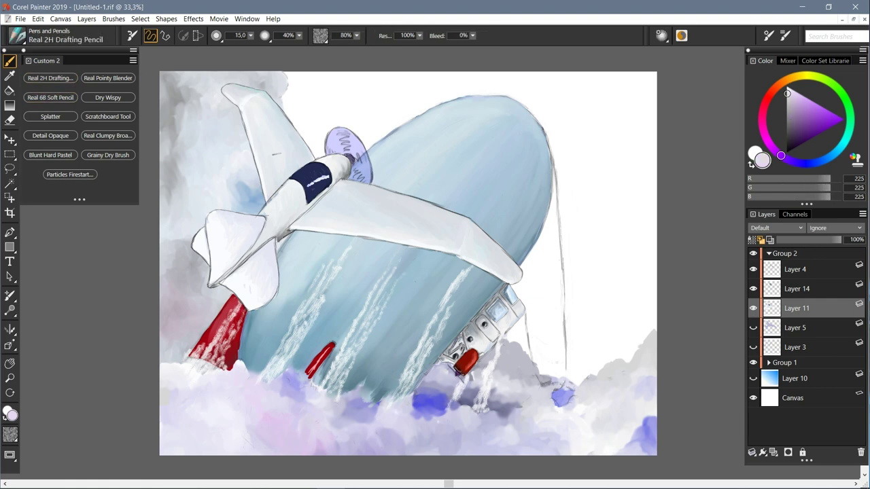
{"action": "left_click_drag", "start_coordinate": [317, 167], "coordinate": [309, 172]}
{"action": "left_click", "coordinate": [108, 77]}
{"action": "left_click", "coordinate": [250, 35]}
{"action": "left_click", "coordinate": [212, 47]}
{"action": "mouse_move", "coordinate": [308, 184]}
{"action": "left_mouse_down"}
{"action": "mouse_move", "coordinate": [328, 177]}
{"action": "mouse_move", "coordinate": [301, 190]}
{"action": "mouse_move", "coordinate": [310, 173]}
{"action": "left_mouse_up"}
Step: Erase stray marks around the airplane's wing and outlines on Layers 4 and 11
{"action": "key", "text": "n"}
{"action": "key", "text": "ctrl+plus"}
{"action": "left_click", "coordinate": [795, 269]}
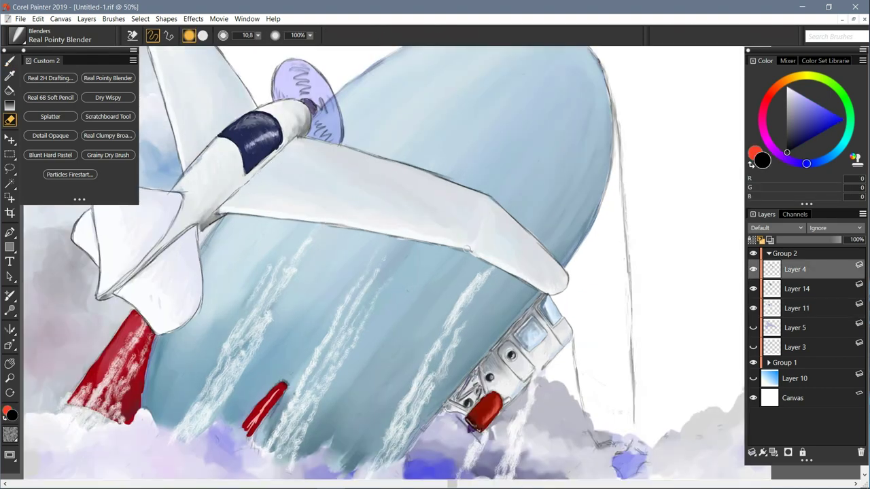
{"action": "left_click", "coordinate": [796, 309]}
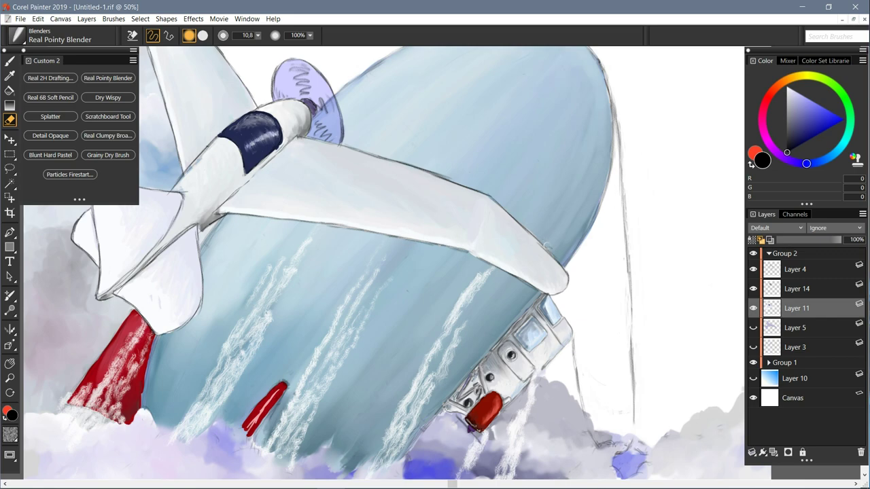
{"action": "left_click", "coordinate": [795, 269]}
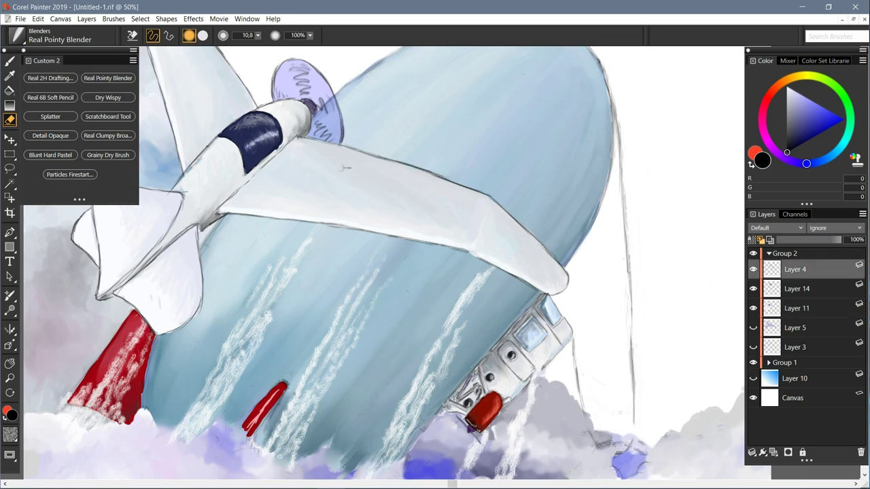
Step: Show Layer 10 to put the blue gradient sky behind the airship
{"action": "left_click", "coordinate": [752, 379]}
{"action": "scroll", "coordinate": [429, 264], "scroll_direction": "up", "scroll_amount": 1}
{"action": "scroll", "coordinate": [429, 264], "scroll_direction": "down", "scroll_amount": 5}
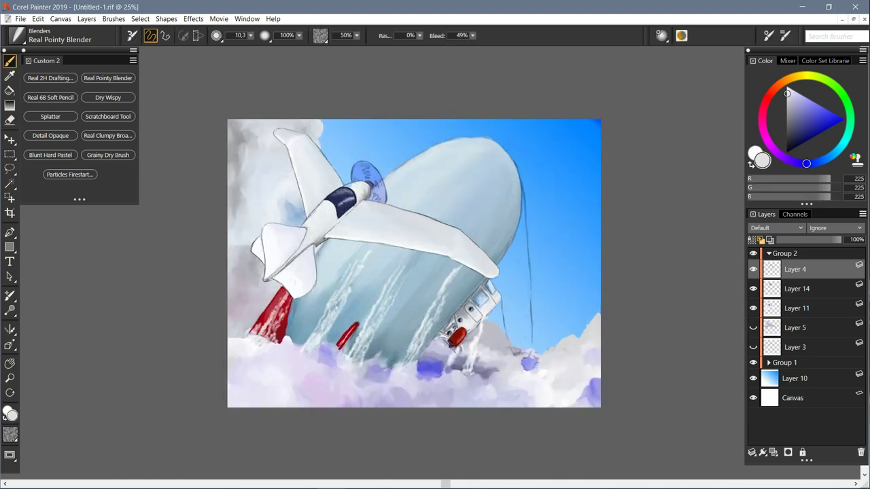
Step: Blend the shading of the airplane's fuselage and wings on Layer 11 using the Real Pointy Blender at size 25.3
{"action": "left_click", "coordinate": [784, 254]}
{"action": "left_click", "coordinate": [796, 308]}
{"action": "left_click", "coordinate": [108, 78]}
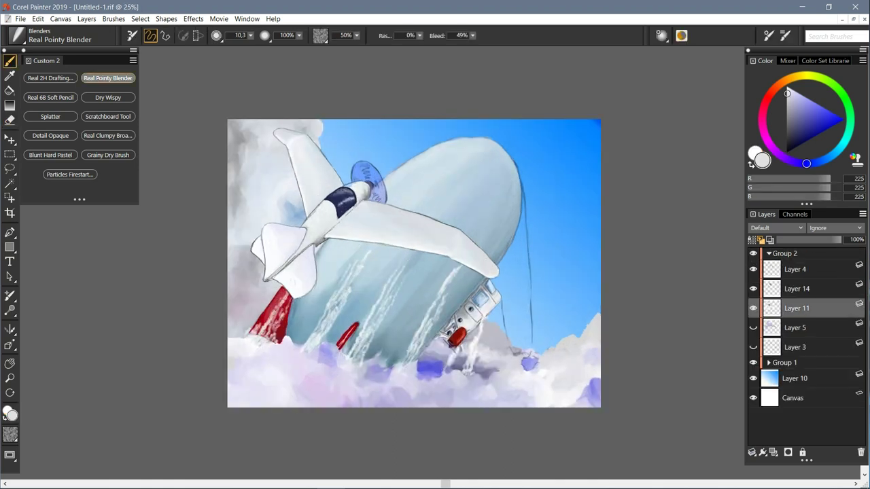
{"action": "scroll", "coordinate": [337, 184], "scroll_direction": "down", "scroll_amount": 1}
{"action": "scroll", "coordinate": [337, 183], "scroll_direction": "up", "scroll_amount": 1}
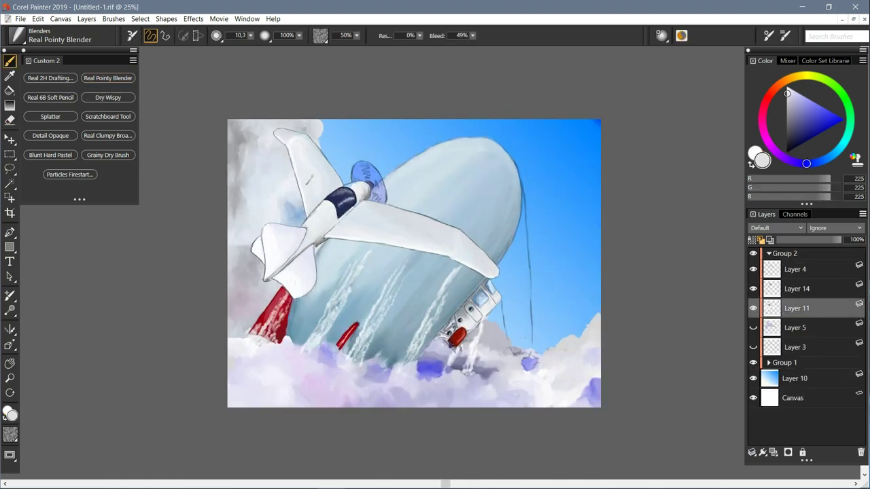
{"action": "scroll", "coordinate": [367, 194], "scroll_direction": "up", "scroll_amount": 3}
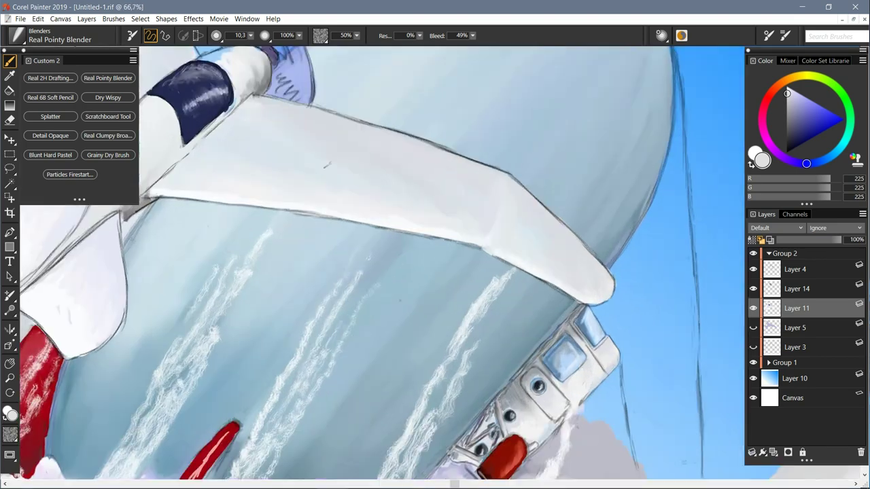
{"action": "left_click_drag", "start_coordinate": [251, 34], "coordinate": [238, 46]}
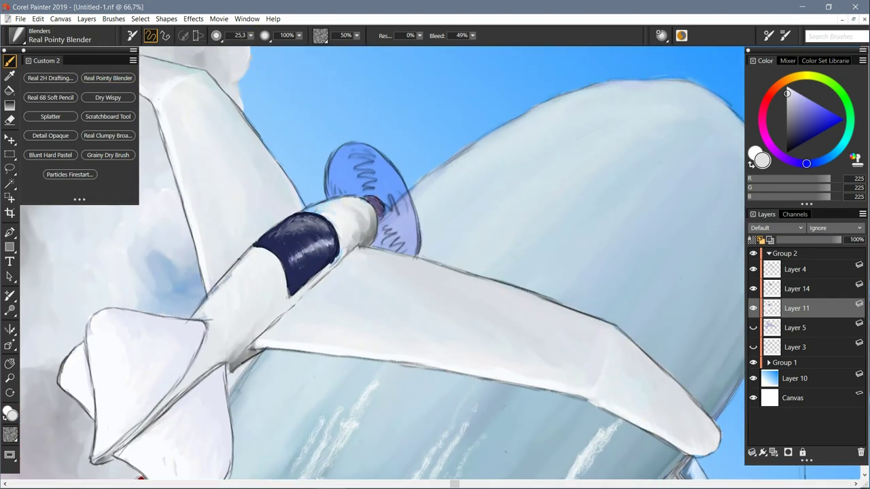
{"action": "left_click_drag", "start_coordinate": [226, 278], "coordinate": [203, 320]}
Step: Erase excess sketch lines around the airplane on Layer 4
{"action": "left_click", "coordinate": [794, 269]}
{"action": "key", "text": "n"}
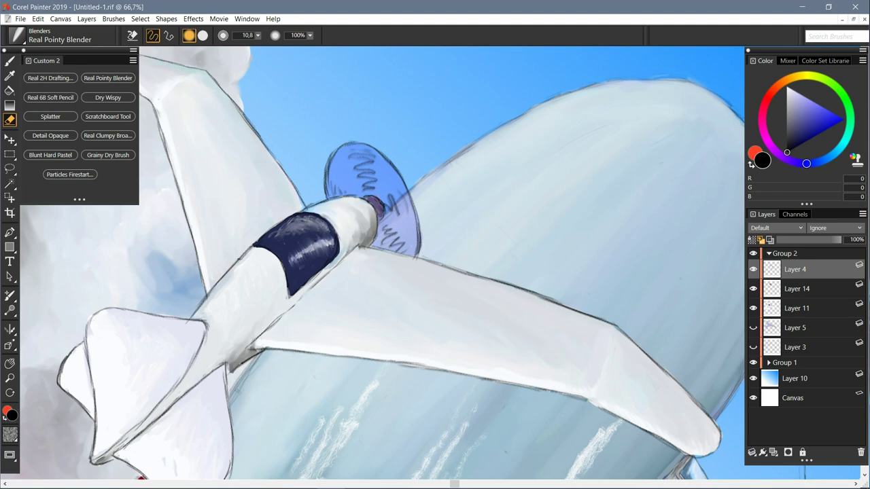
{"action": "key", "text": "b"}
{"action": "scroll", "coordinate": [376, 239], "scroll_direction": "down", "scroll_amount": 4}
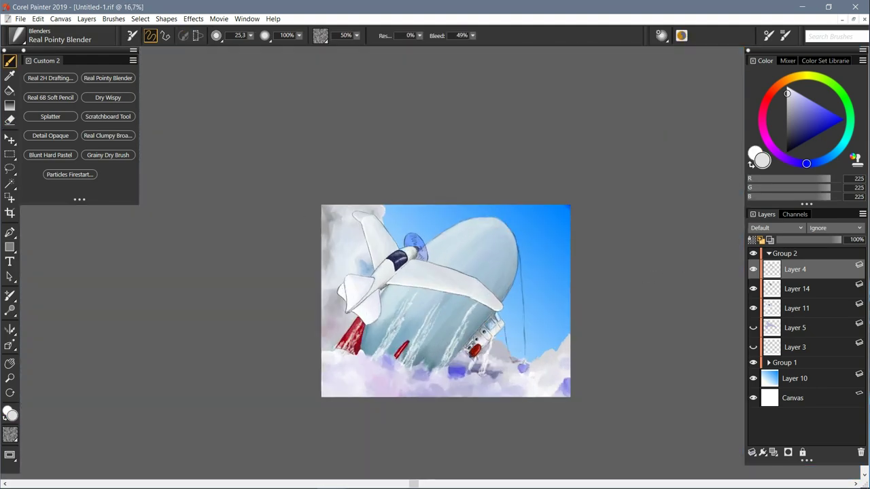
Step: Add a layer above Layer 14 and paint white vapour trails behind the airplane's wings and tail with Particles Firestarter Glow
{"action": "left_click", "coordinate": [796, 288]}
{"action": "left_click", "coordinate": [50, 155]}
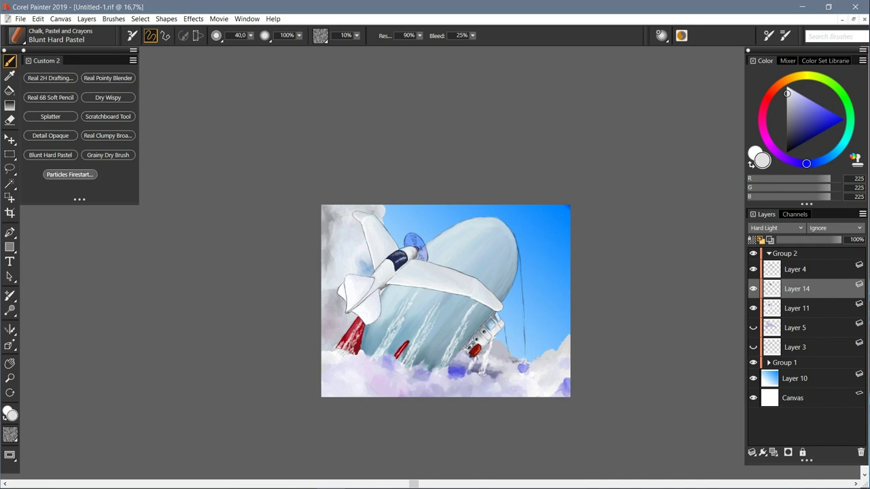
{"action": "left_click", "coordinate": [70, 174]}
{"action": "left_click", "coordinate": [773, 452]}
{"action": "left_click", "coordinate": [786, 85]}
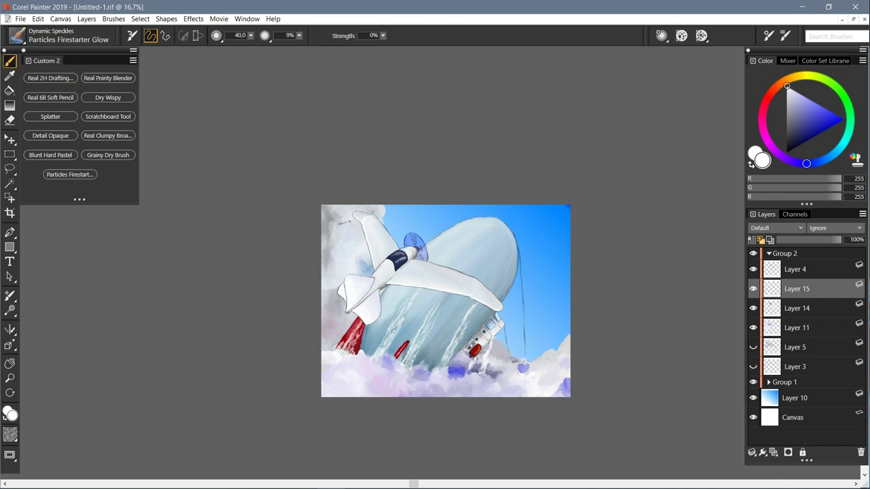
{"action": "key", "text": "ctrl+plus"}
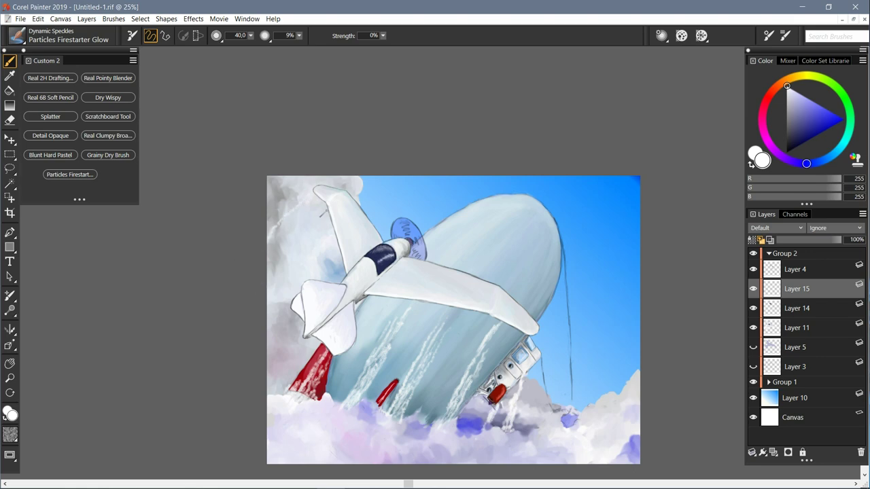
{"action": "left_click_drag", "start_coordinate": [515, 354], "coordinate": [438, 462]}
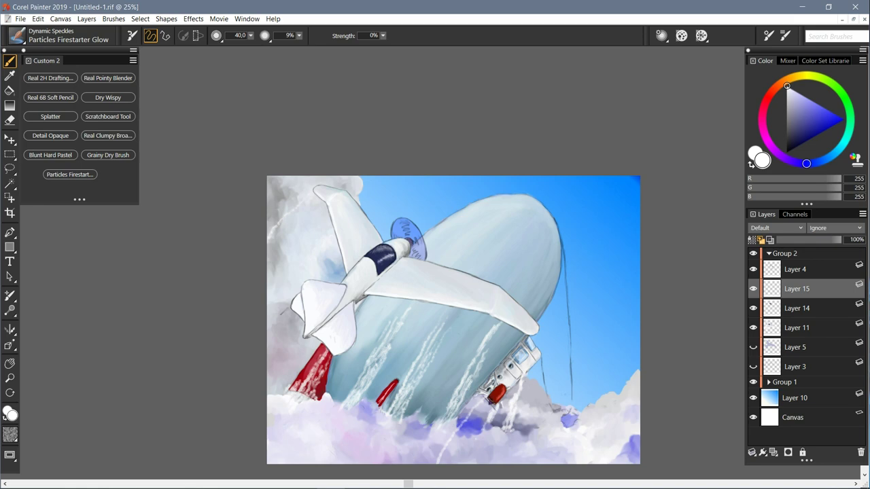
{"action": "left_click_drag", "start_coordinate": [331, 360], "coordinate": [322, 365]}
{"action": "left_click_drag", "start_coordinate": [286, 396], "coordinate": [256, 422]}
Step: Erase the excess part of the vapour trail over the clouds below the gondola on Layer 15
{"action": "key", "text": "n"}
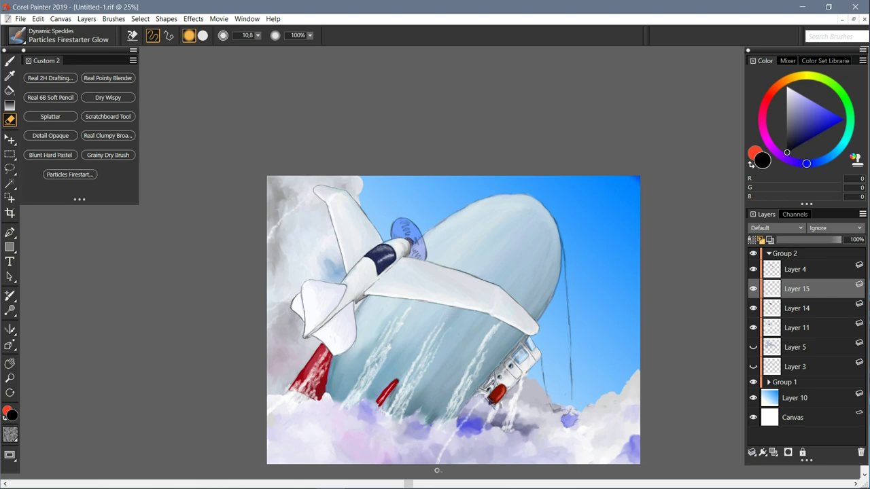
{"action": "key", "text": "b"}
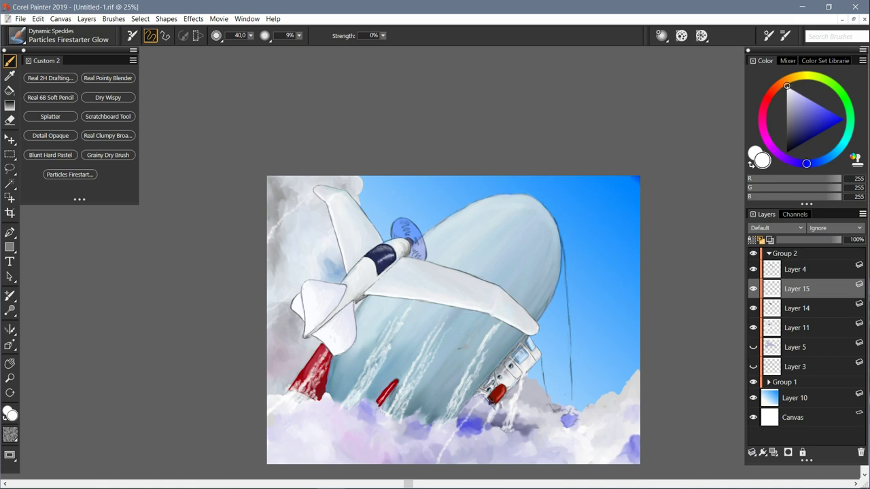
{"action": "key", "text": "n"}
{"action": "key", "text": "b"}
{"action": "key", "text": "n"}
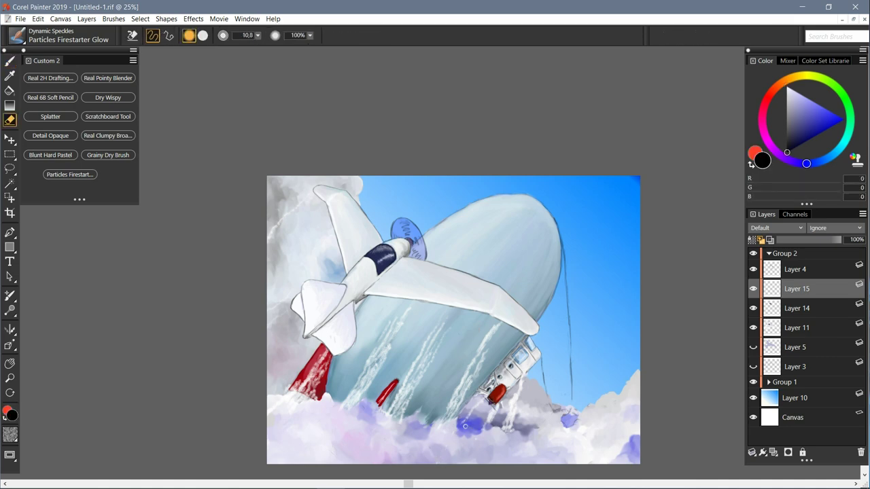
{"action": "key", "text": "b"}
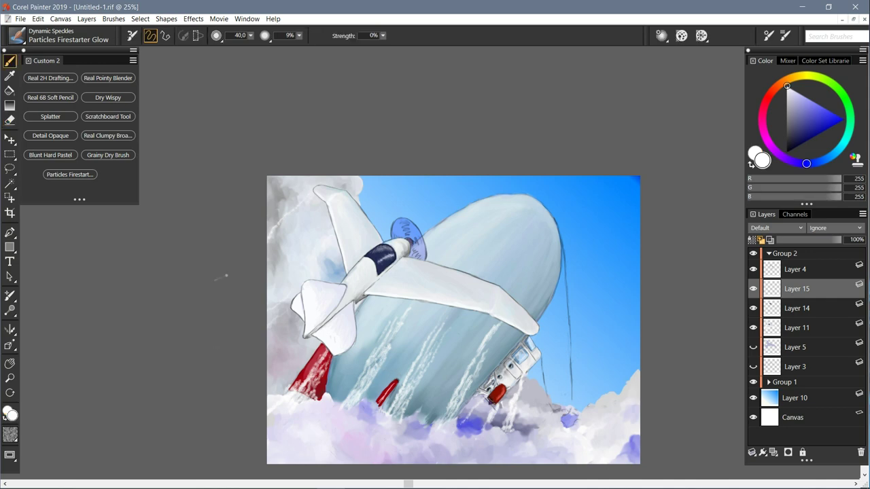
{"action": "key", "text": "ctrl+equal"}
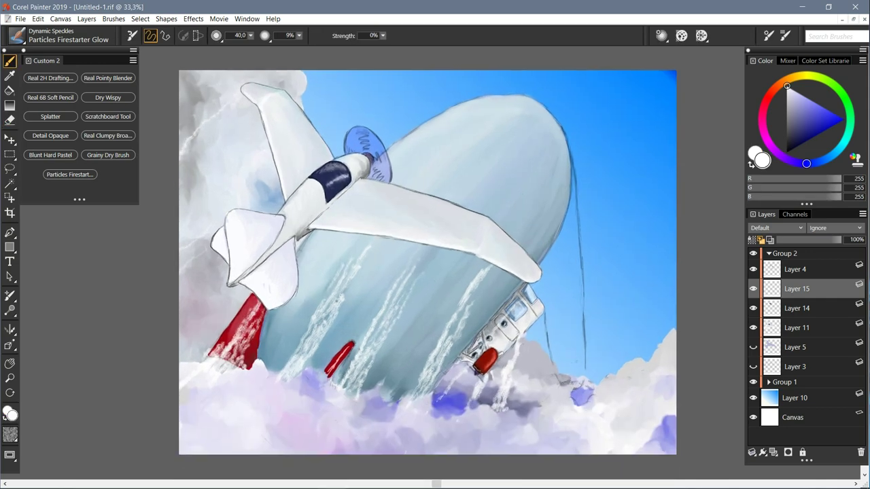
Step: Lower the opacity of Layer 4 to fade the airplane's sketch lines
{"action": "left_click", "coordinate": [768, 253]}
{"action": "left_click", "coordinate": [769, 253]}
{"action": "left_click", "coordinate": [795, 268]}
{"action": "left_click", "coordinate": [809, 239]}
Step: Collapse Group 2 and move the whole airplane group slightly to the right over the airship
{"action": "left_click", "coordinate": [768, 254]}
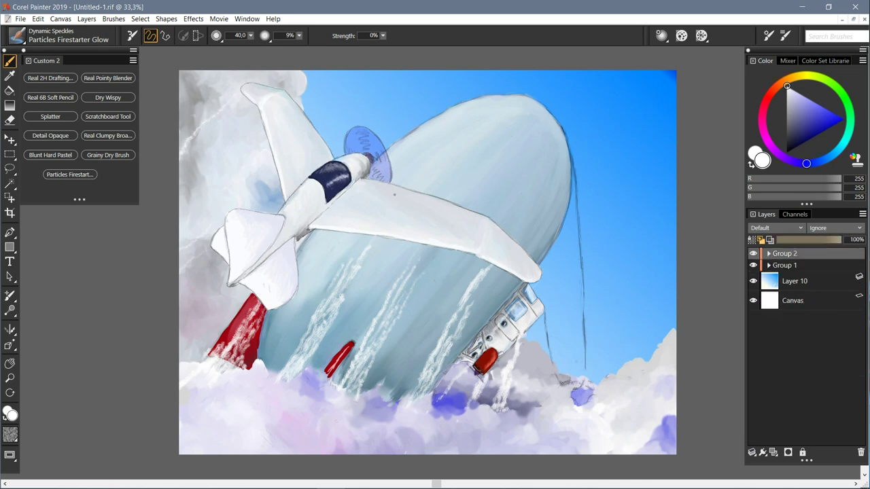
{"action": "left_click", "coordinate": [10, 138]}
{"action": "left_click_drag", "start_coordinate": [340, 197], "coordinate": [391, 207]}
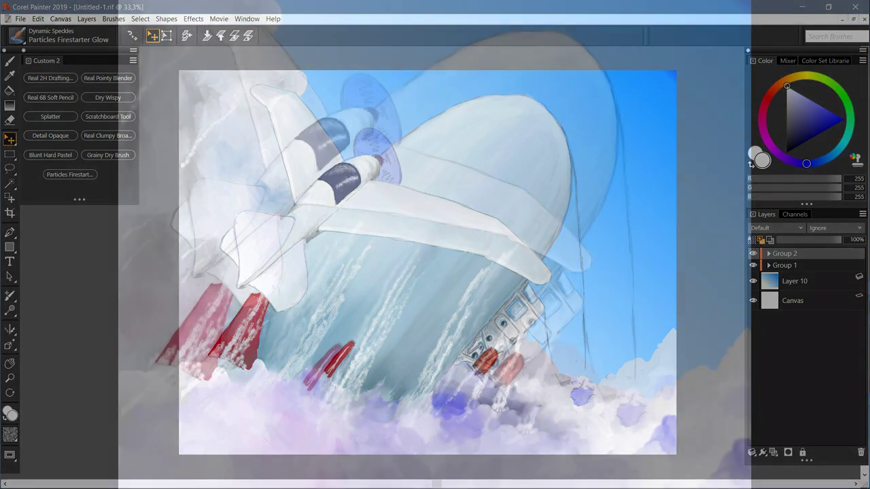